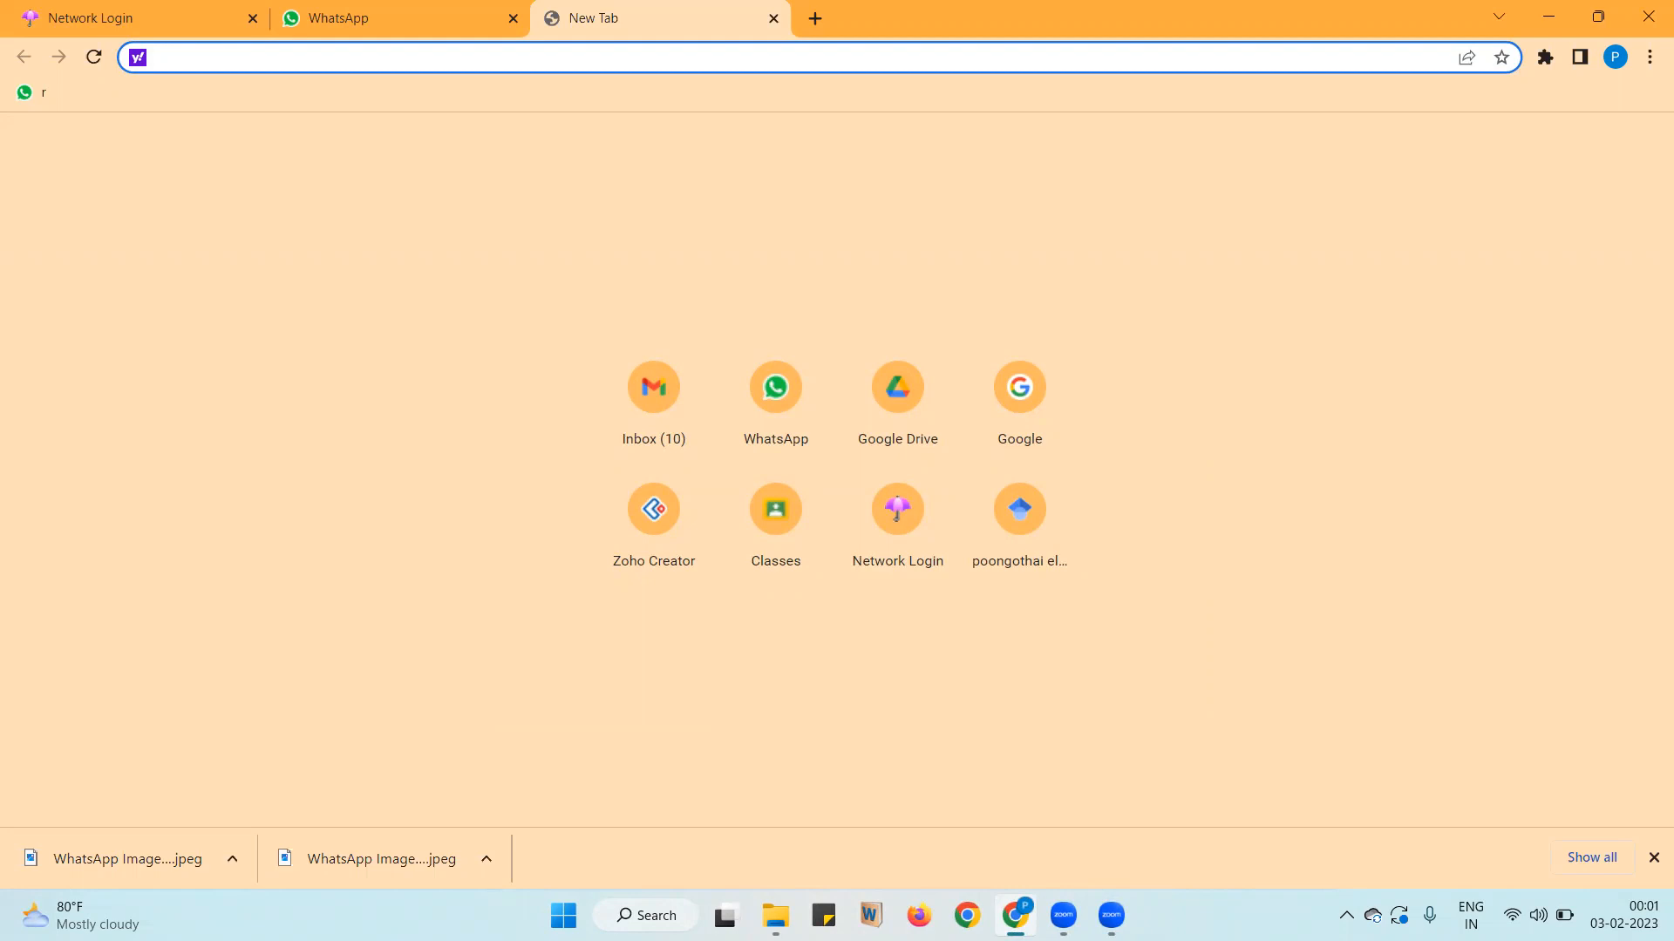
# Launch Cisco Packet Tracer, dismiss the Networking Academy web page, and confirm guest access with Keep me logged in selected
pyautogui.click(645, 916)
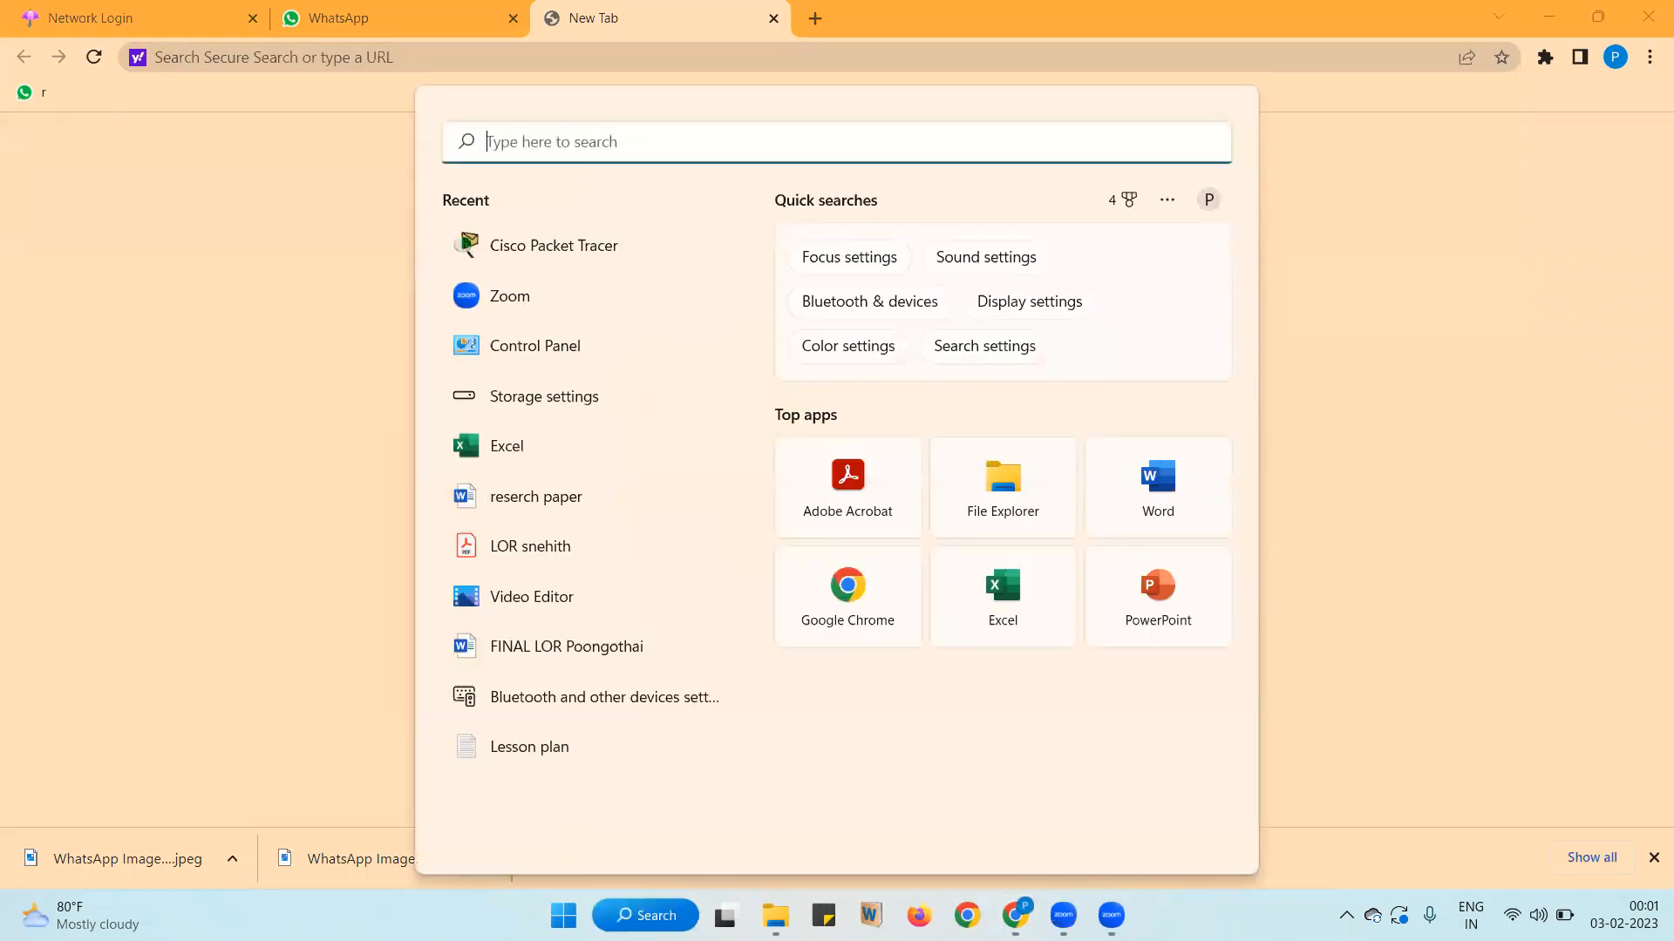
pyautogui.click(587, 250)
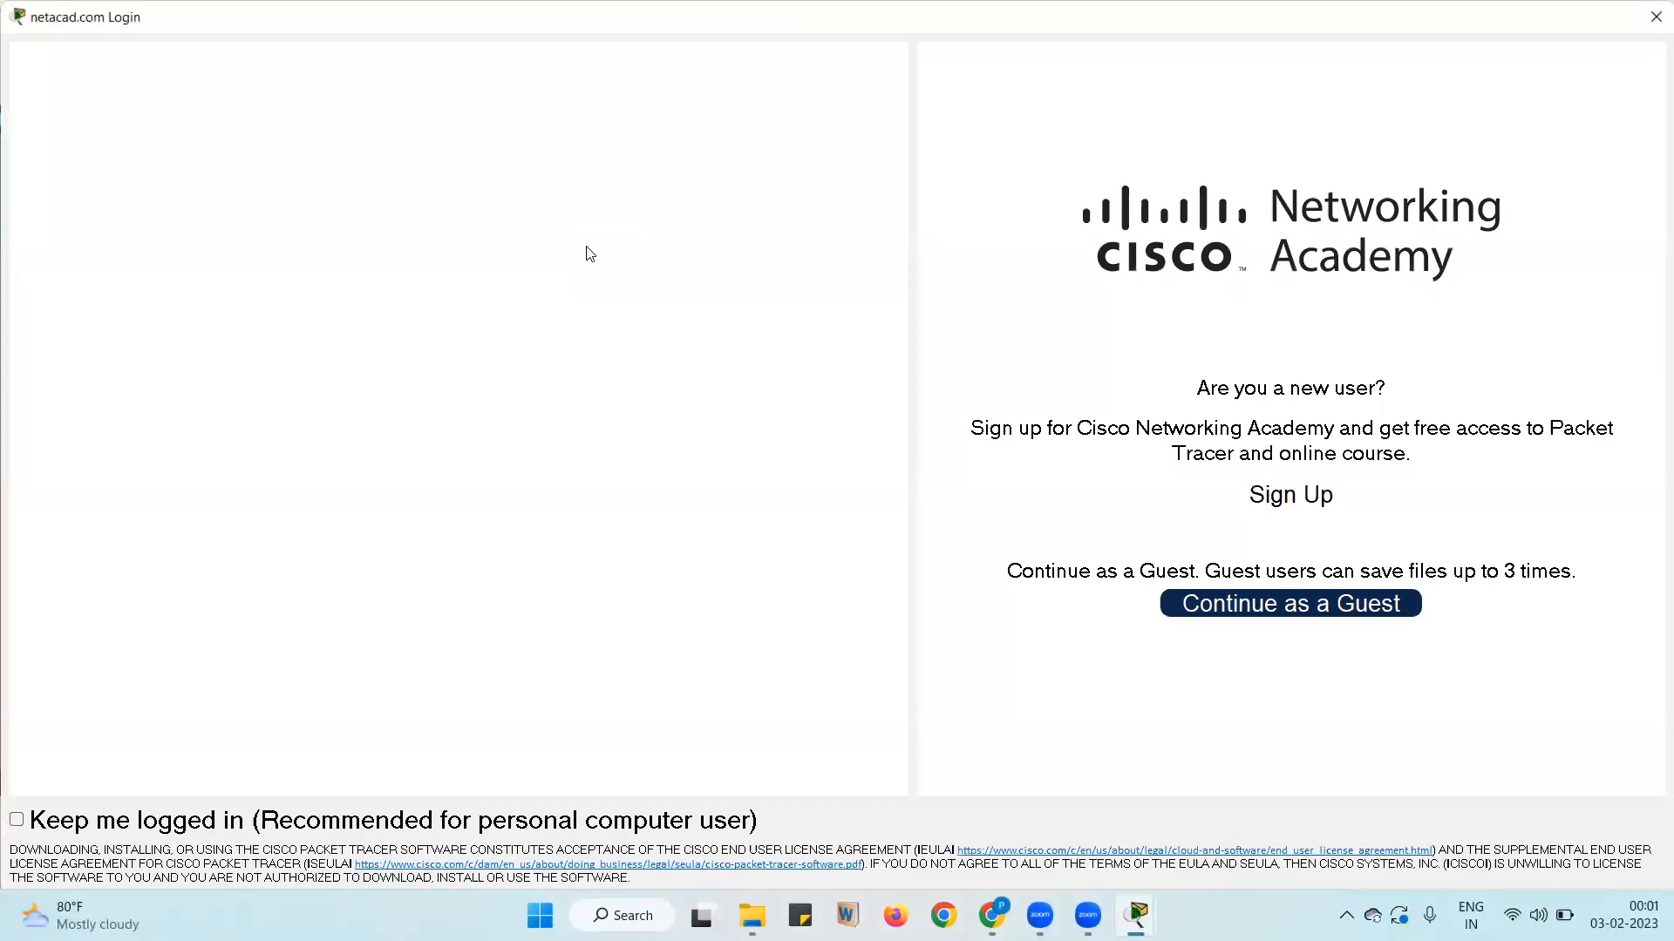
pyautogui.click(1253, 604)
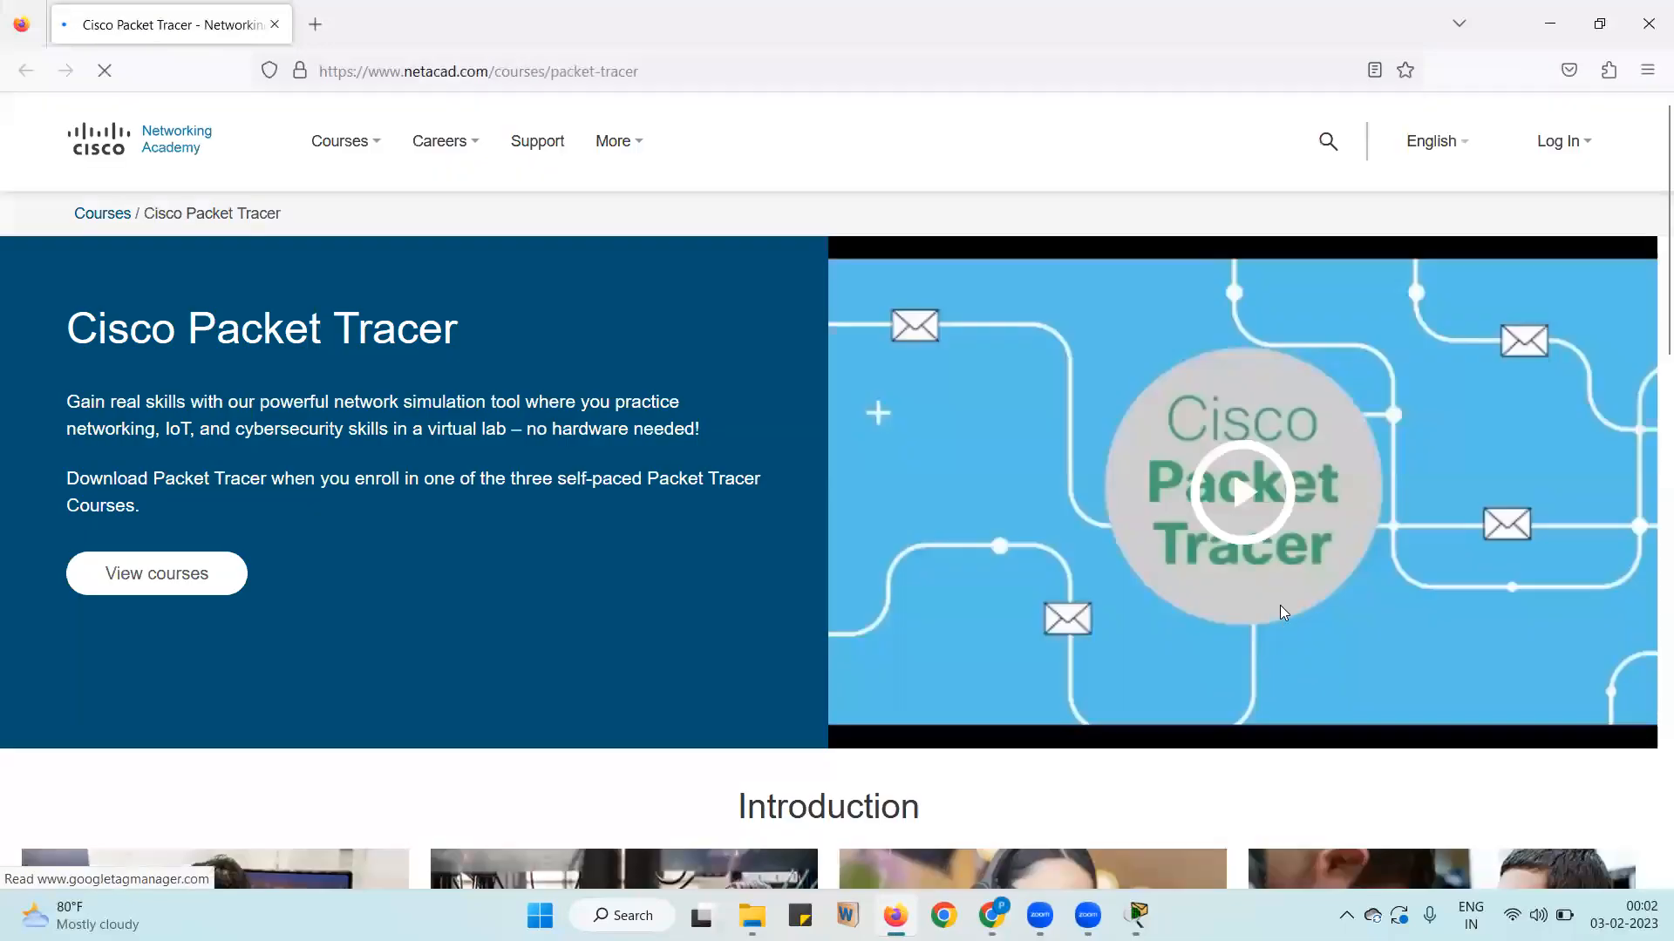
pyautogui.click(1647, 11)
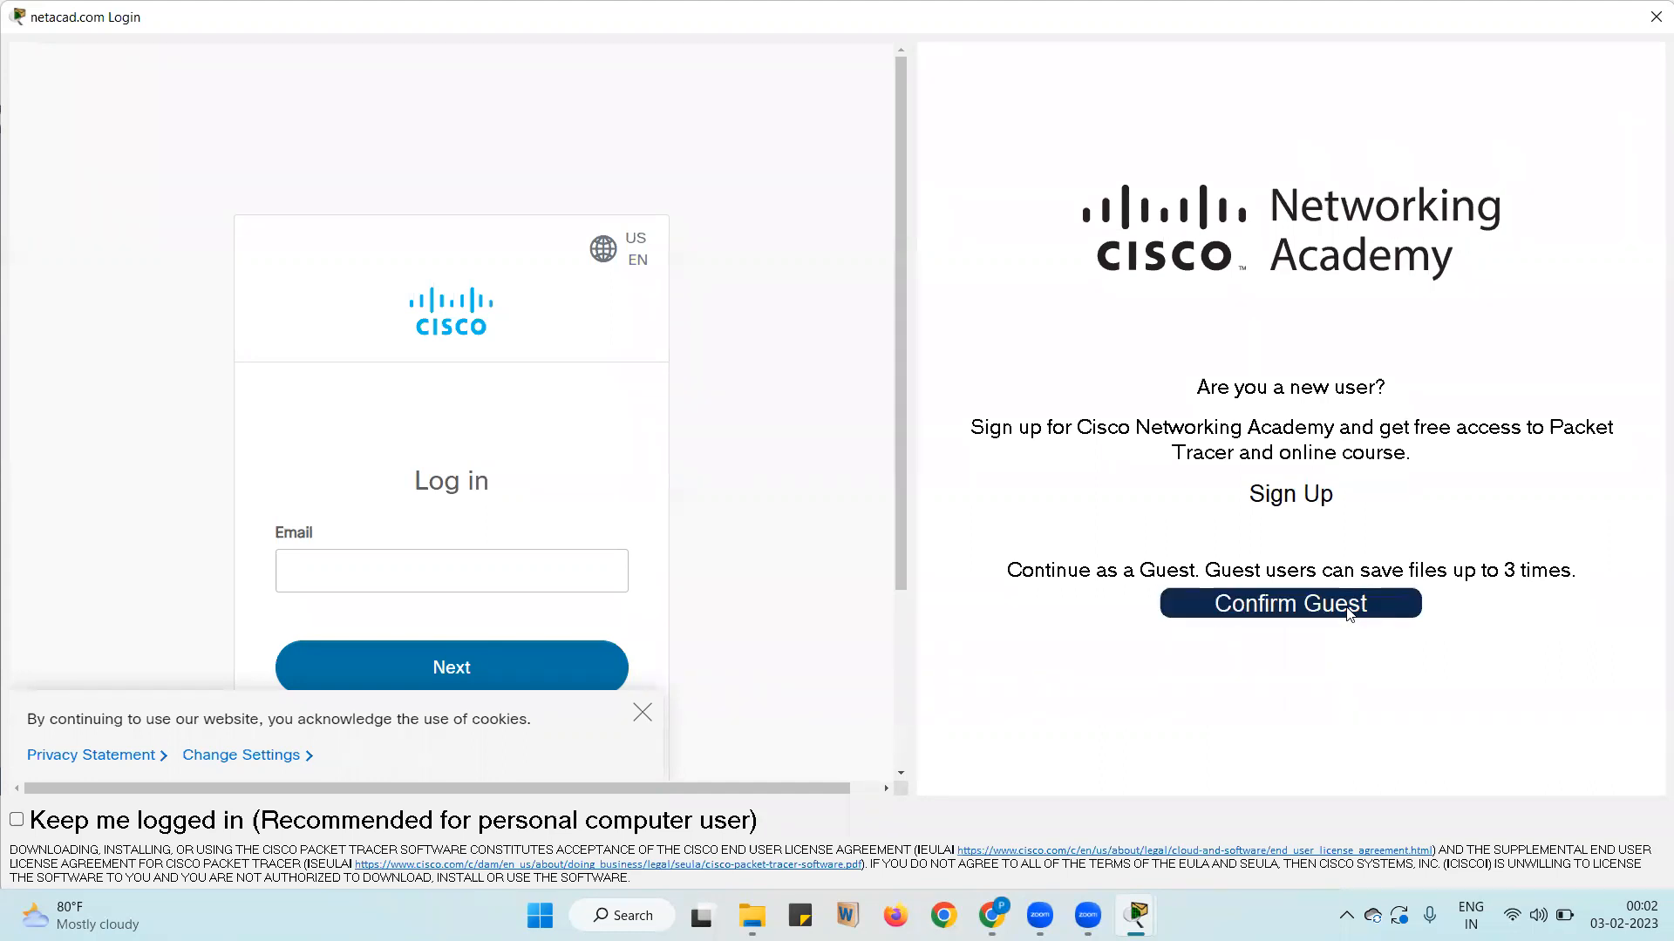
pyautogui.click(16, 820)
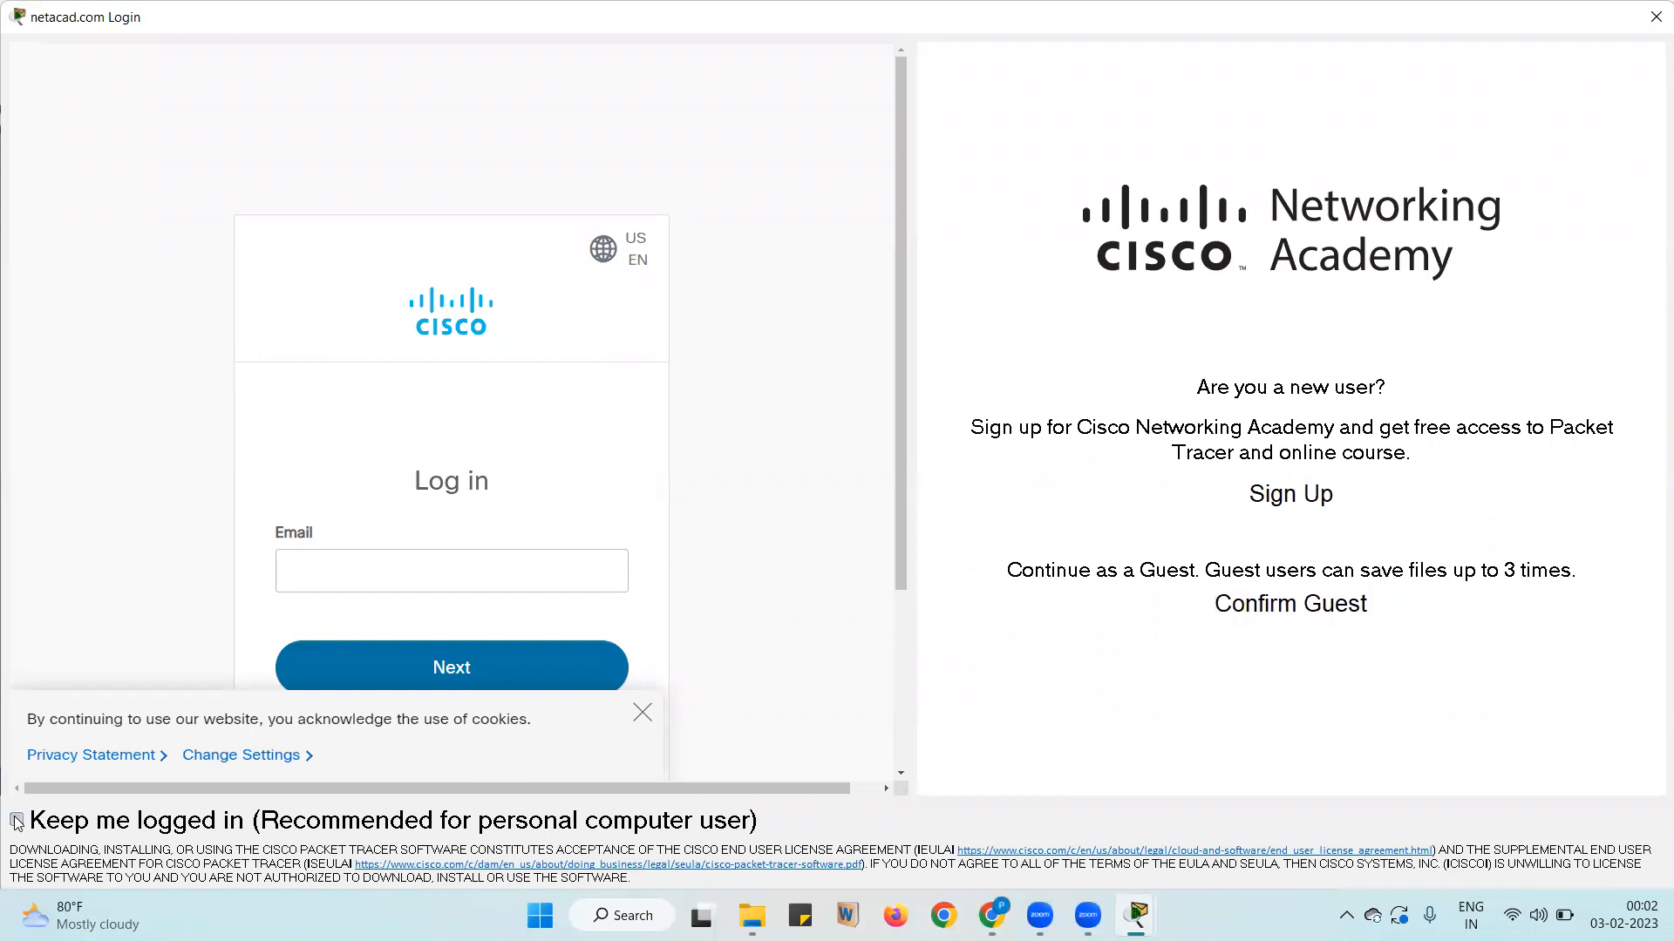
pyautogui.click(1359, 608)
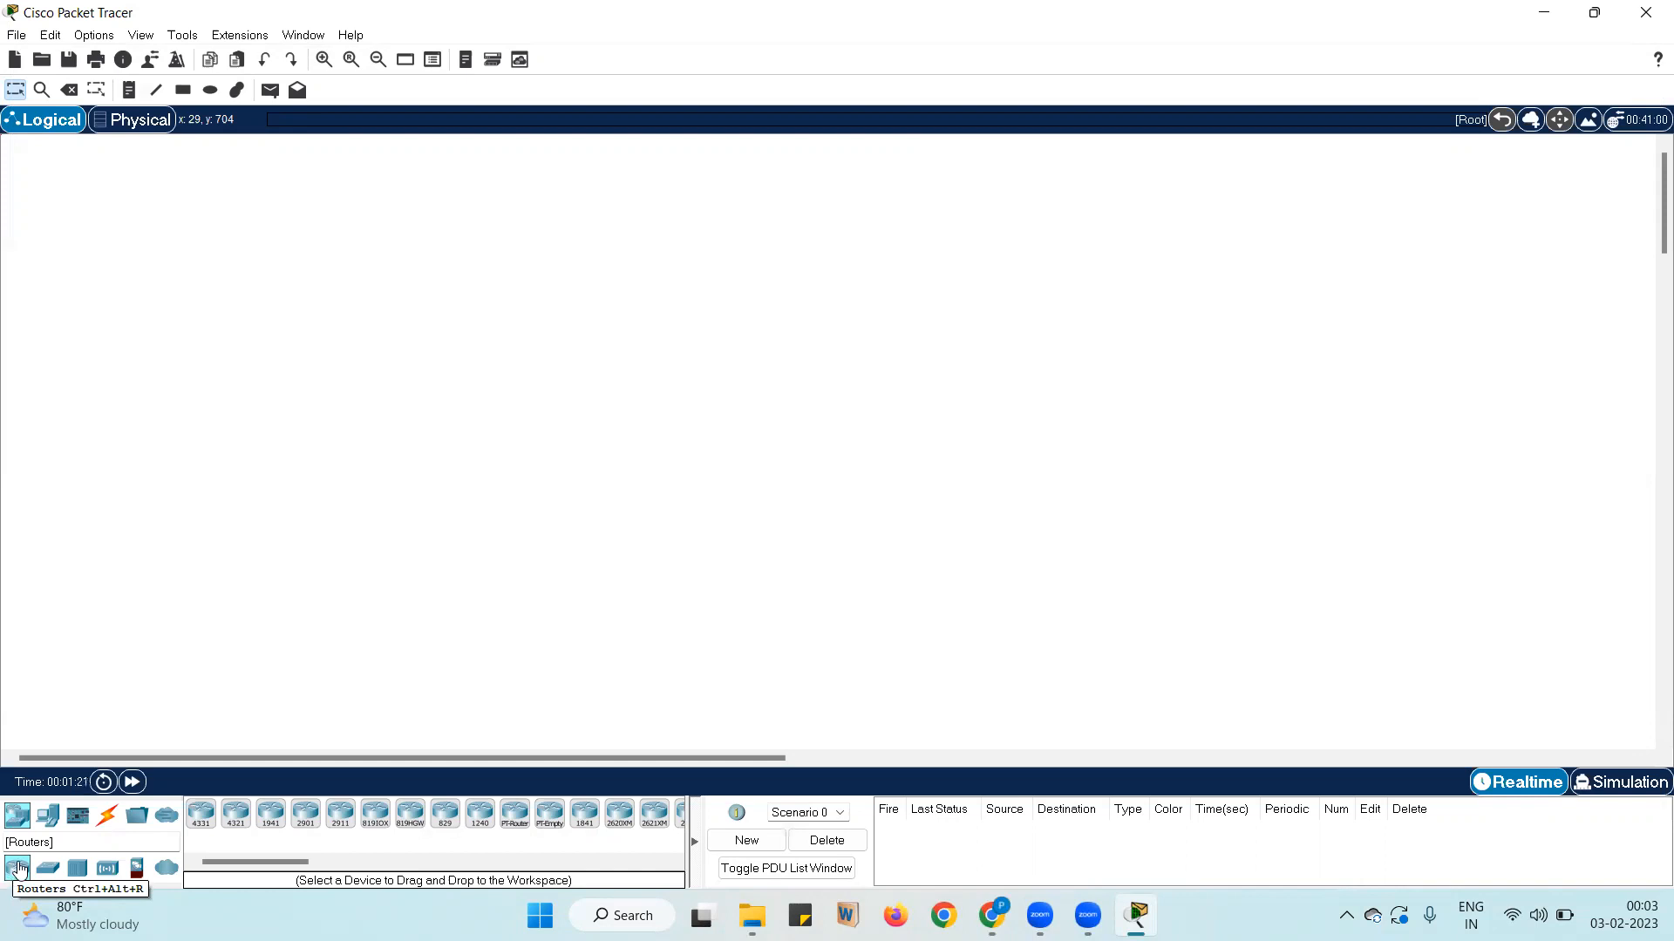
# Place a 1941 router, a 2960 switch, a Hub-PT, an AccessPoint-PT and a Cloud-PT across the middle of the workspace
pyautogui.click(271, 813)
pyautogui.click(364, 434)
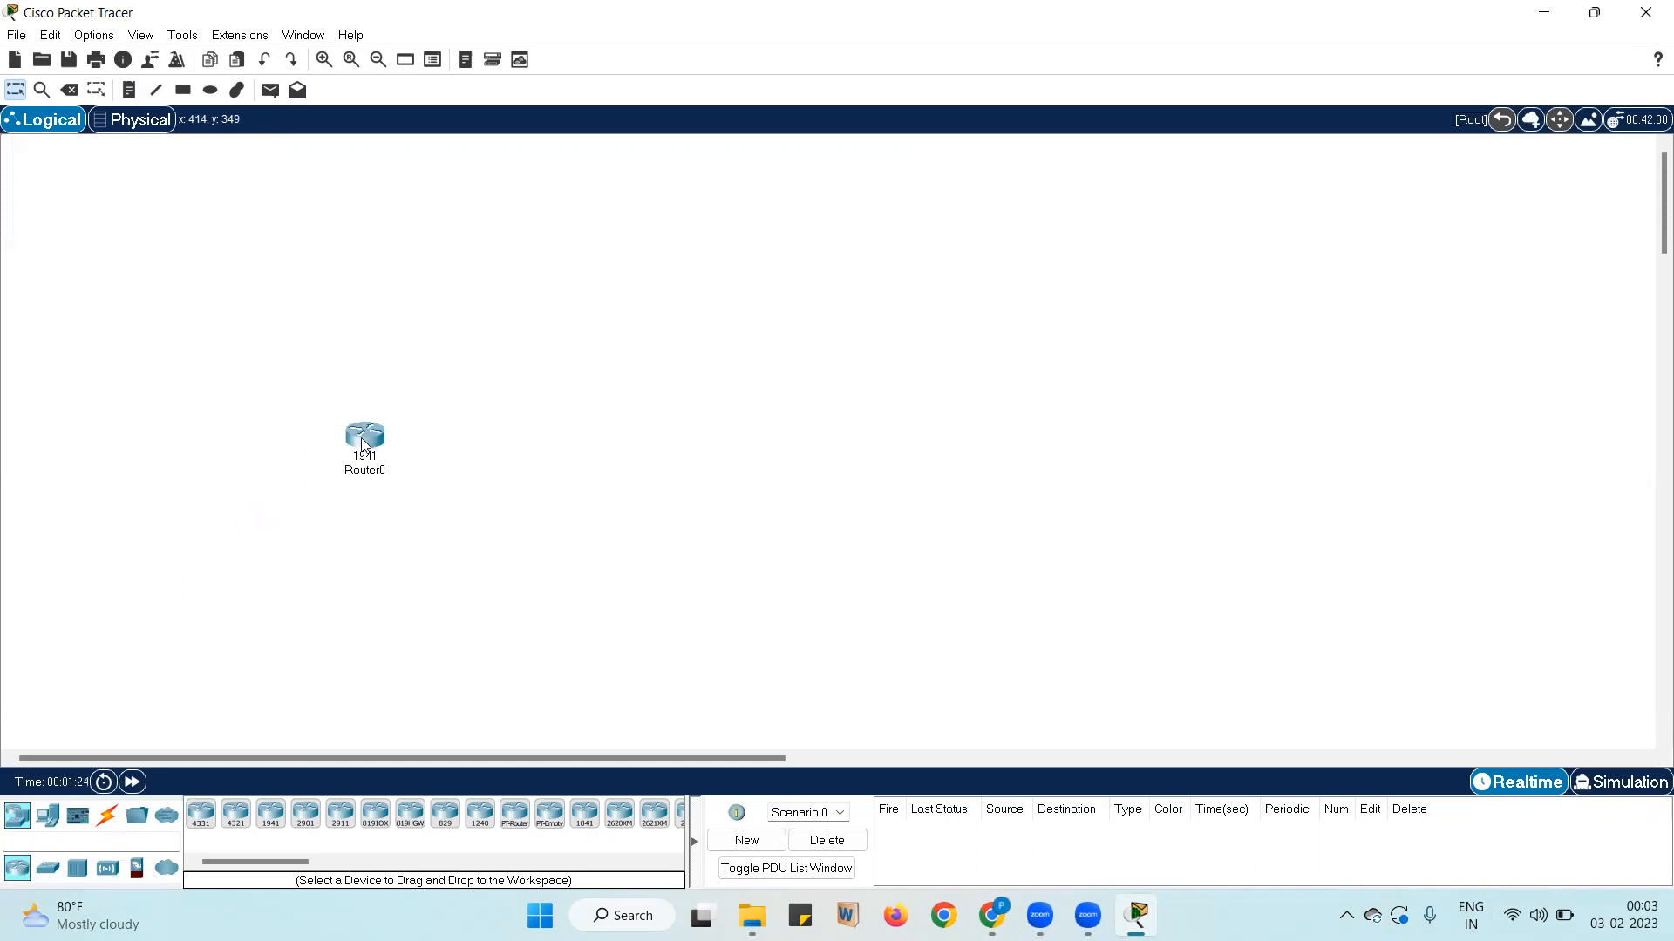
pyautogui.moveTo(42, 870); pyautogui.dragTo(457, 457)
pyautogui.moveTo(77, 867); pyautogui.dragTo(649, 499)
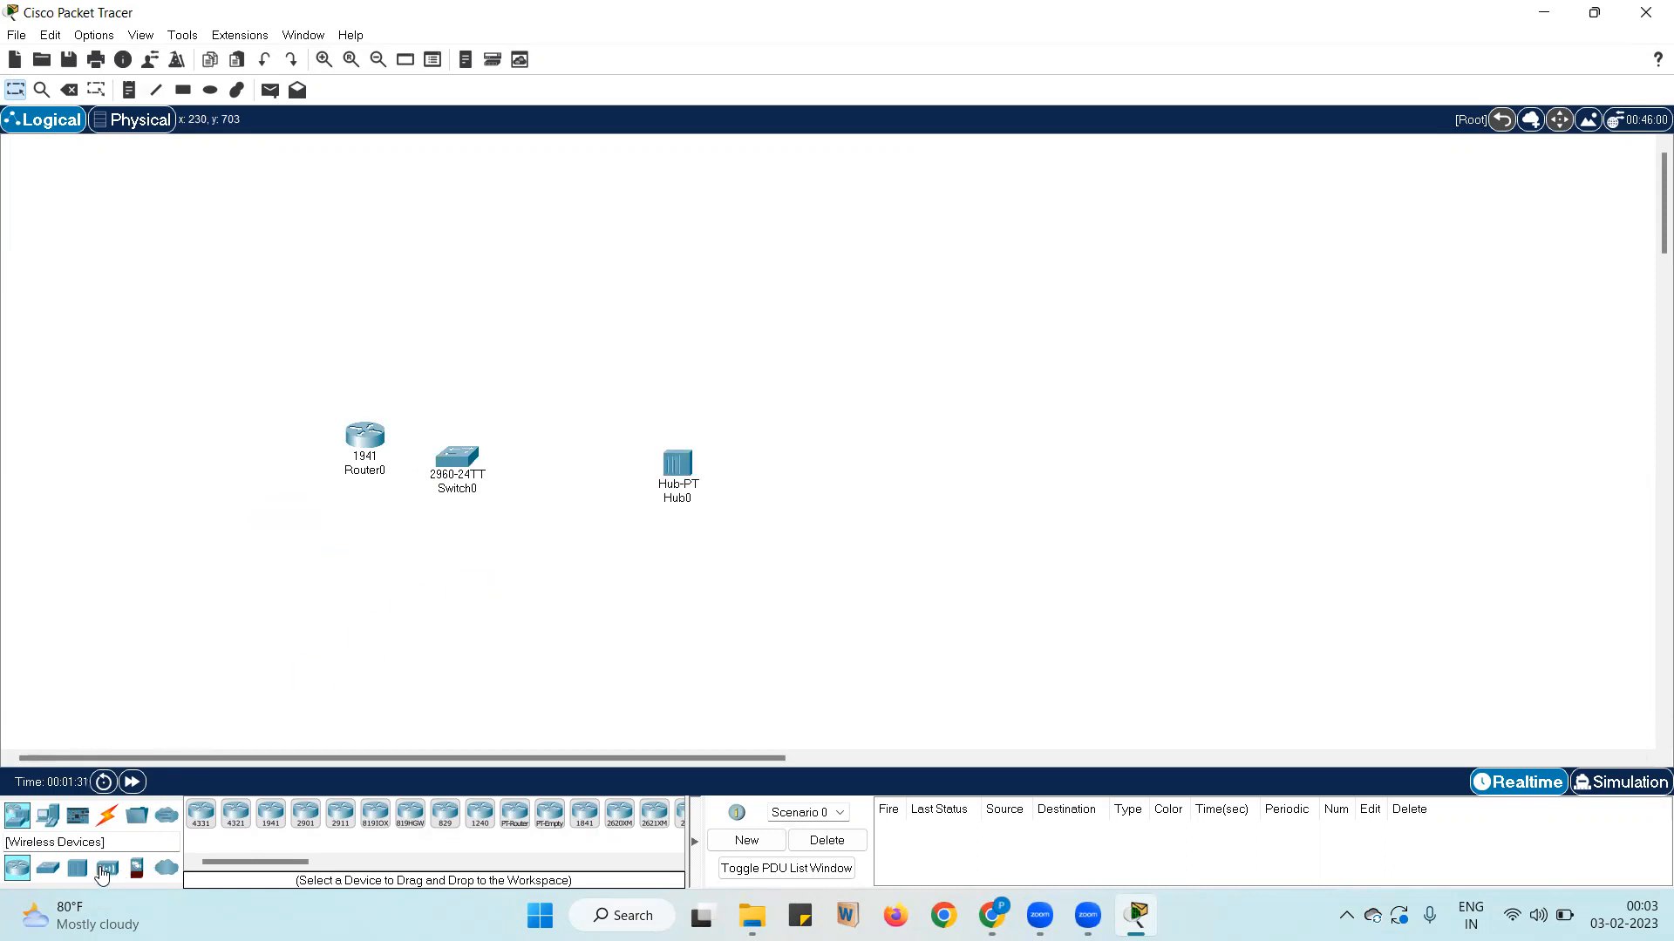
pyautogui.moveTo(109, 870); pyautogui.dragTo(834, 470)
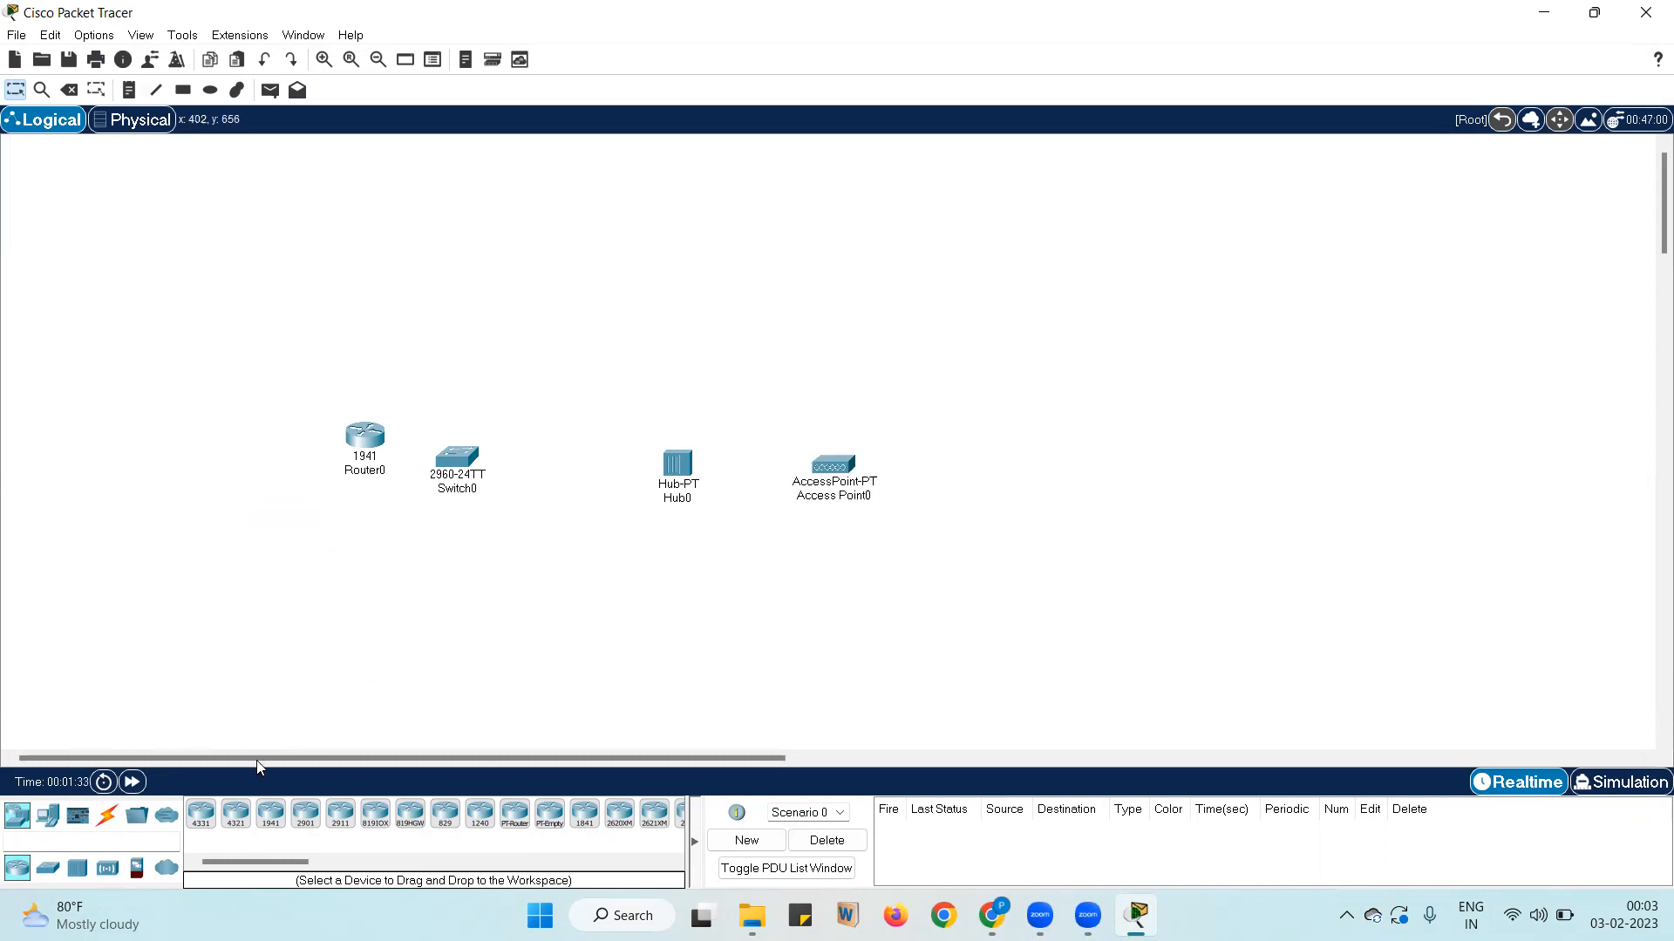
pyautogui.click(135, 872)
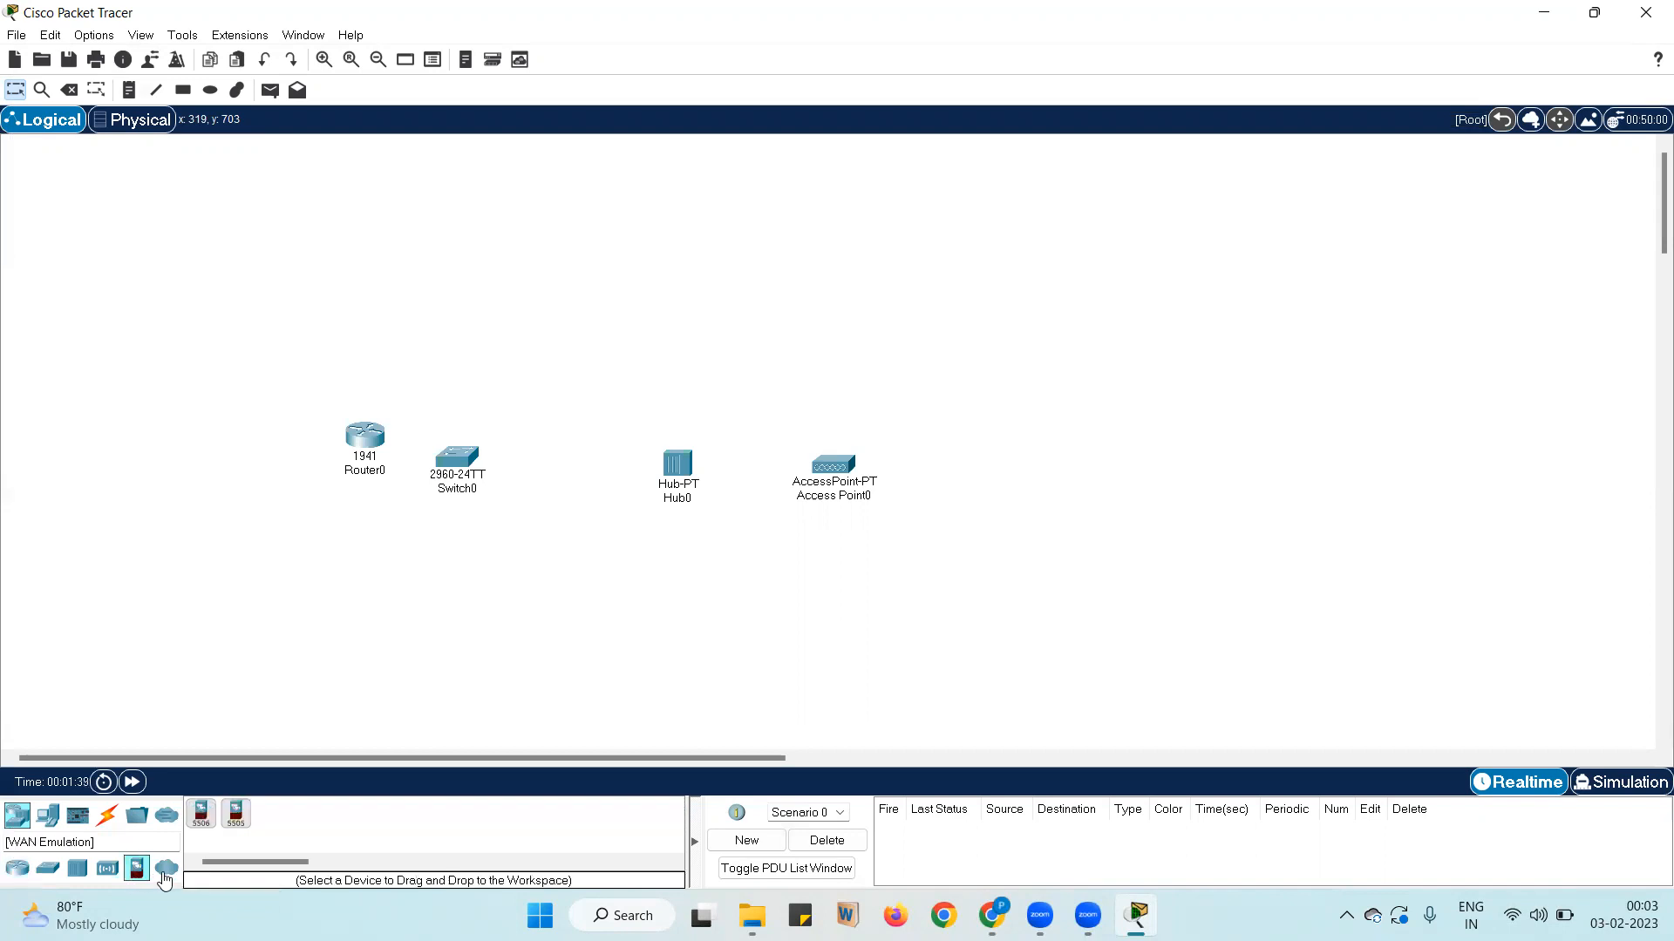
pyautogui.moveTo(166, 872); pyautogui.dragTo(1086, 534)
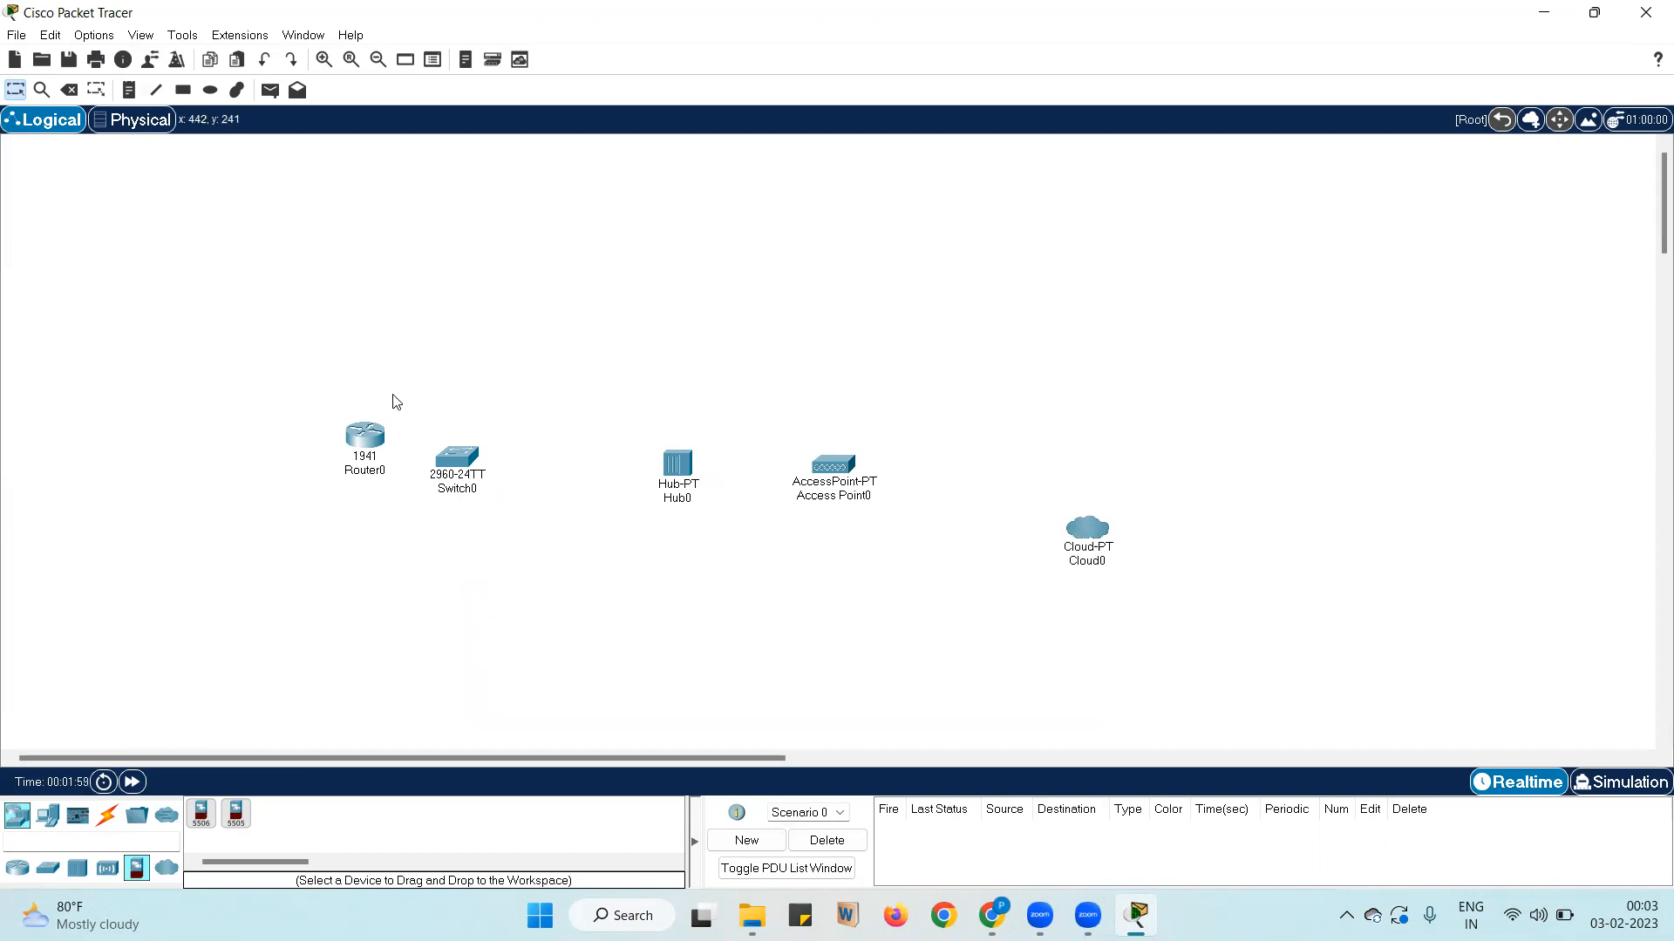
# Place a PC, laptop, server, Meraki server, printer, network controller and 7960 IP phone below the network devices
pyautogui.moveTo(446, 452)
pyautogui.click(48, 816)
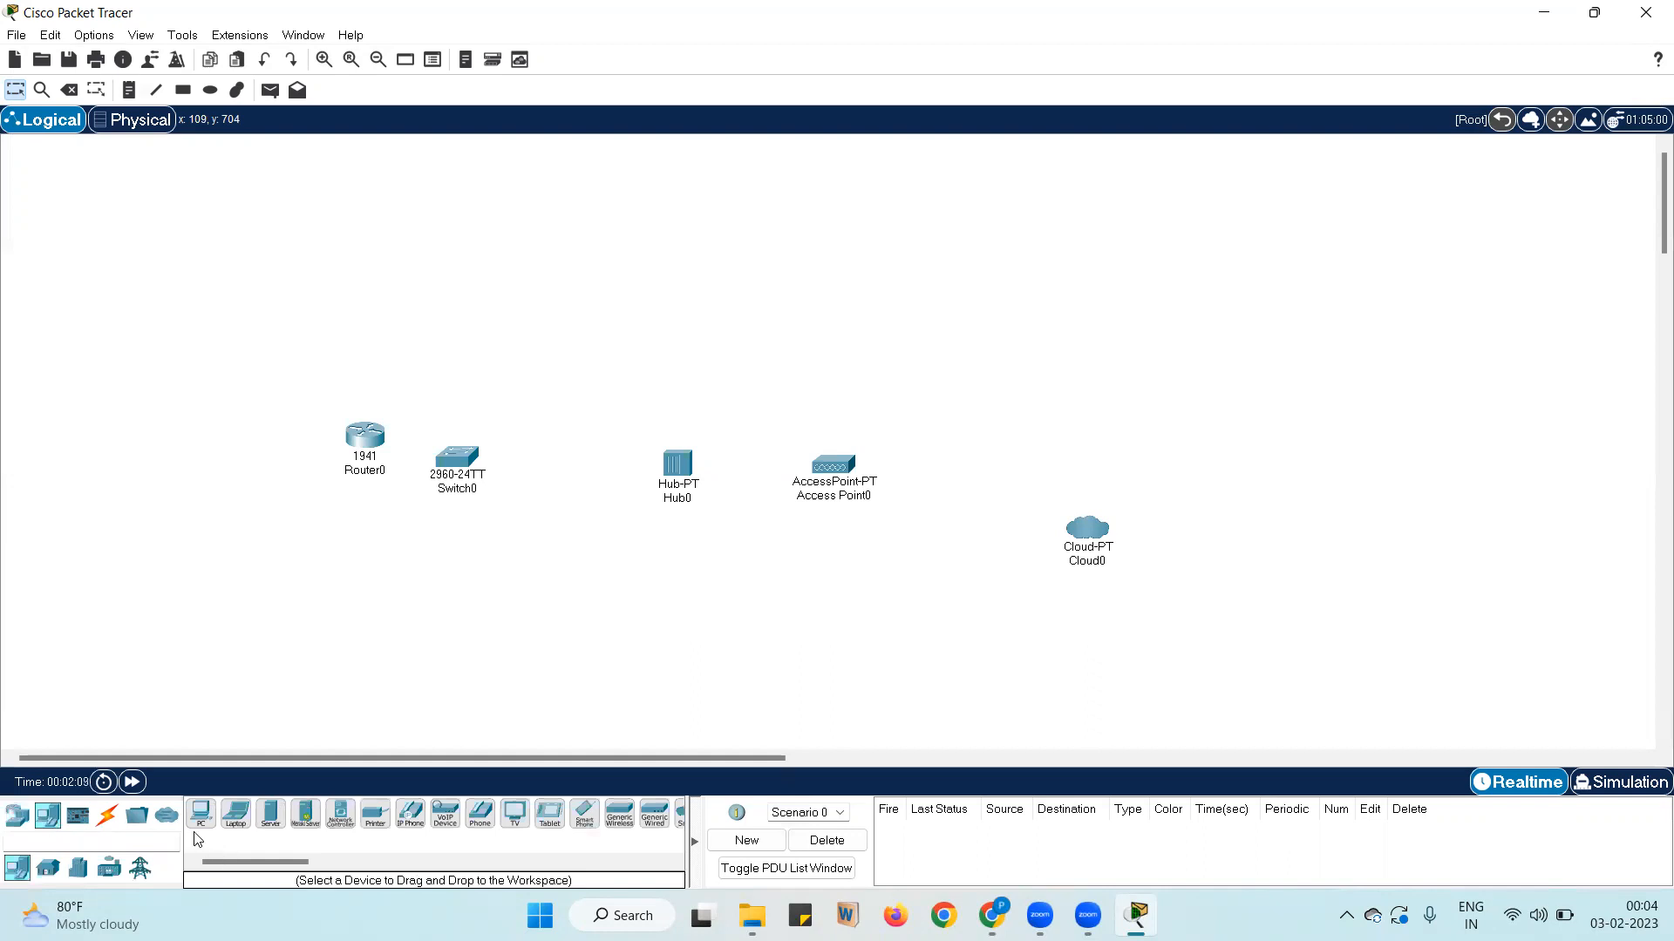
pyautogui.moveTo(202, 815); pyautogui.dragTo(126, 543)
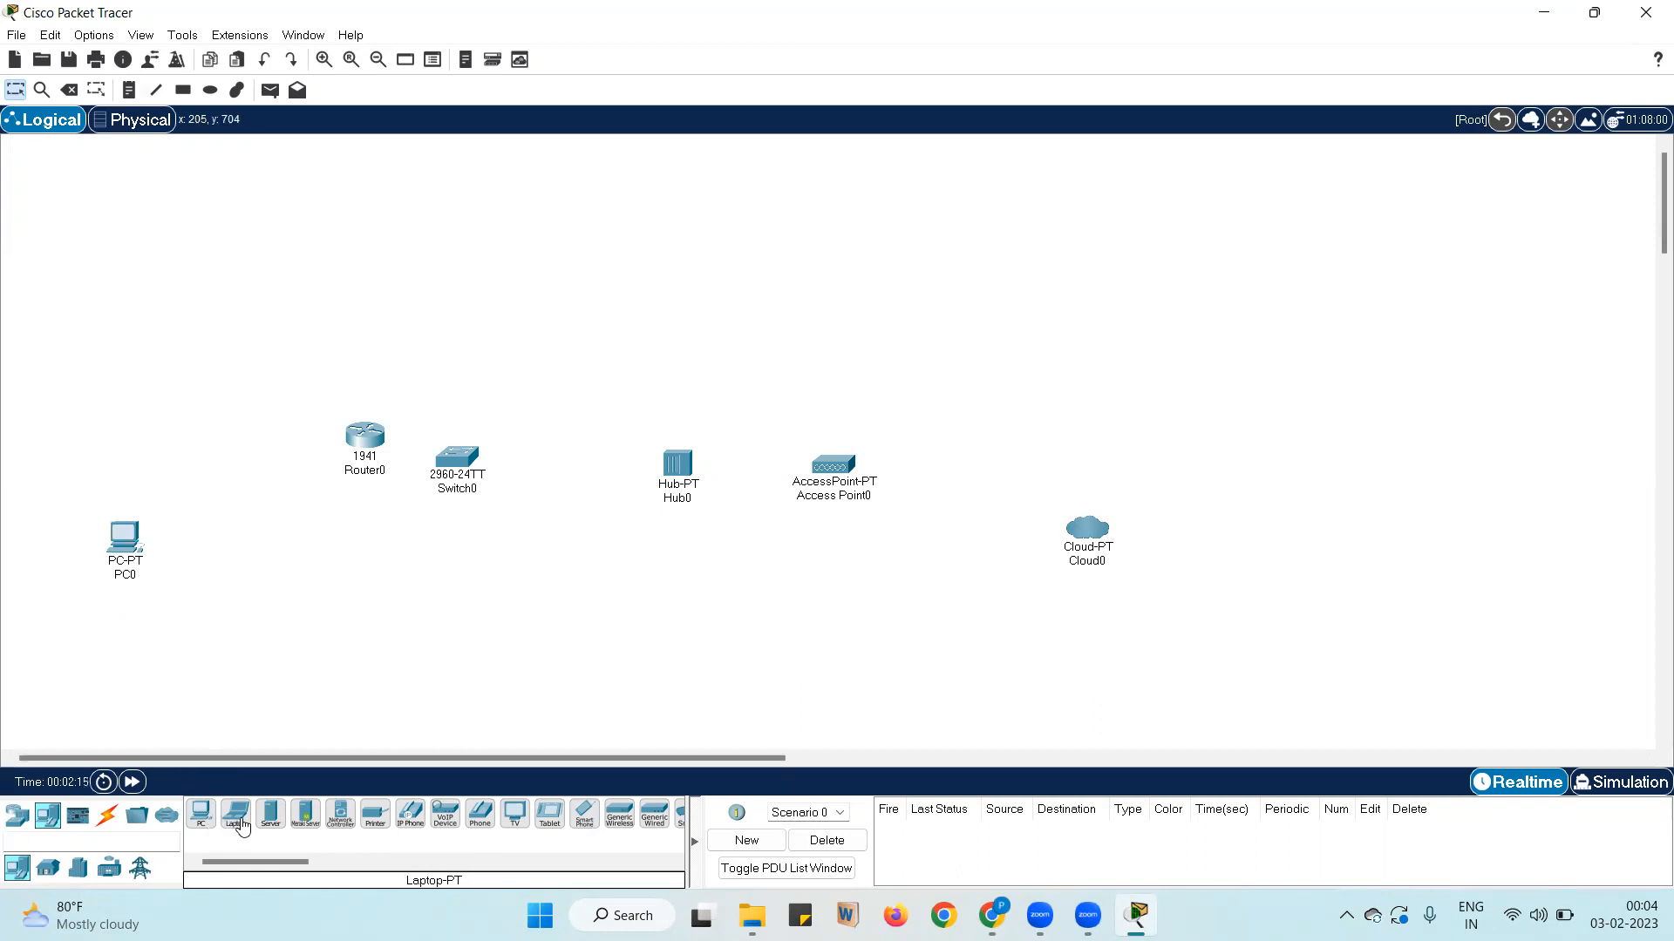
pyautogui.moveTo(244, 589); pyautogui.dragTo(243, 587)
pyautogui.moveTo(271, 815); pyautogui.dragTo(363, 585)
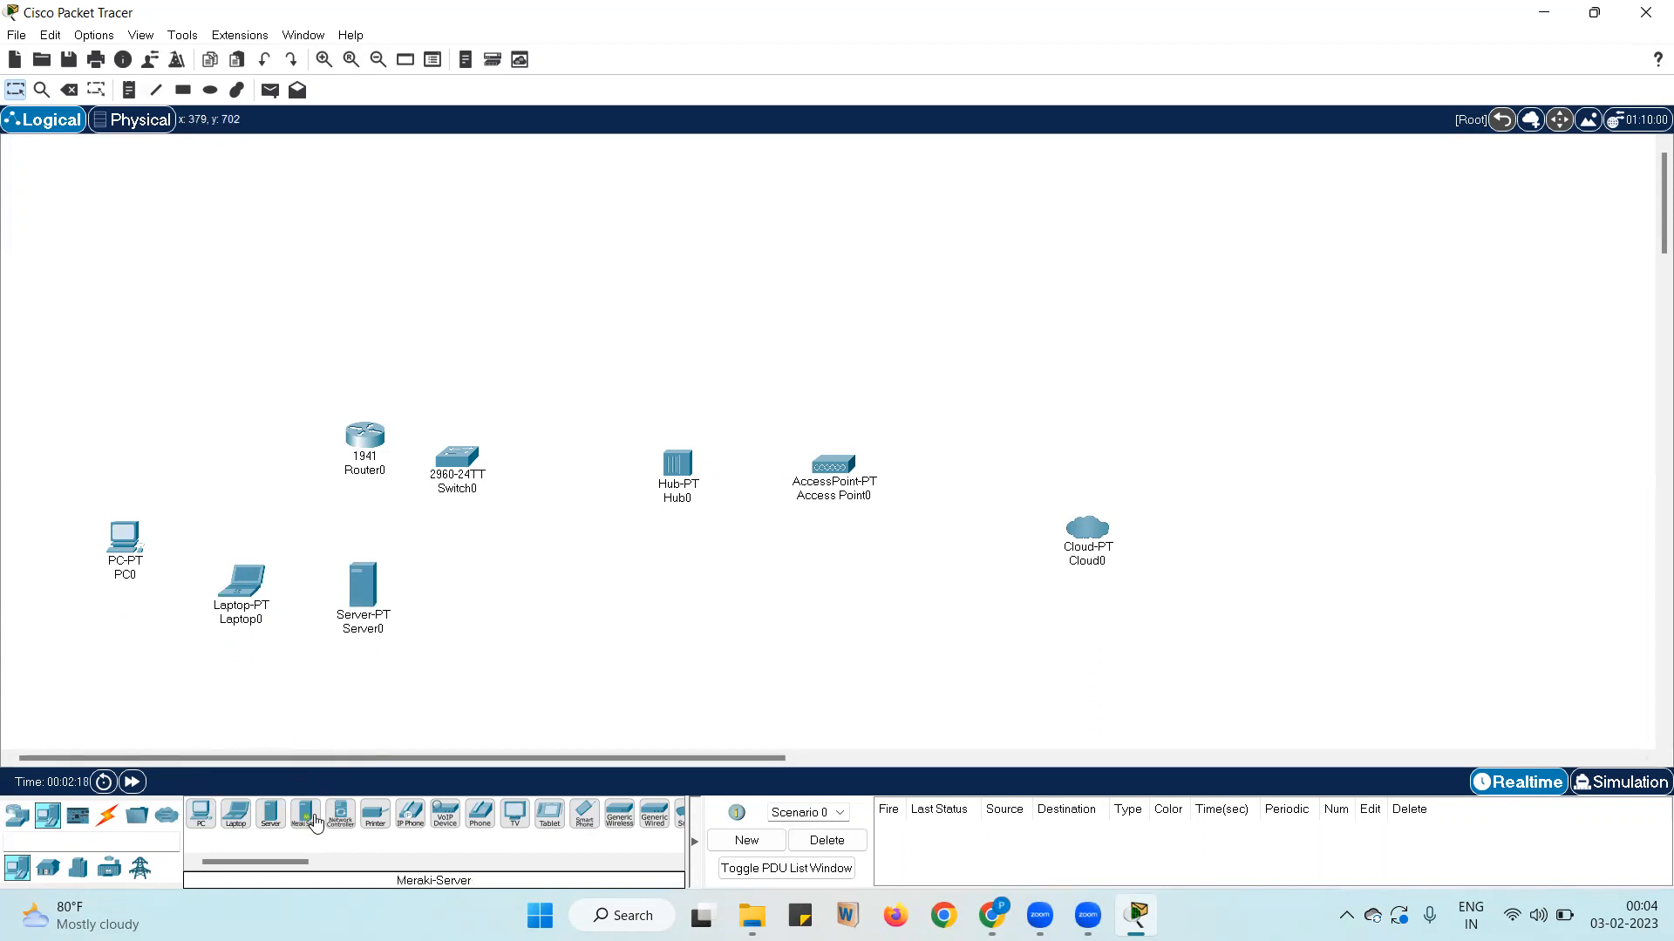
pyautogui.moveTo(314, 821); pyautogui.dragTo(488, 621)
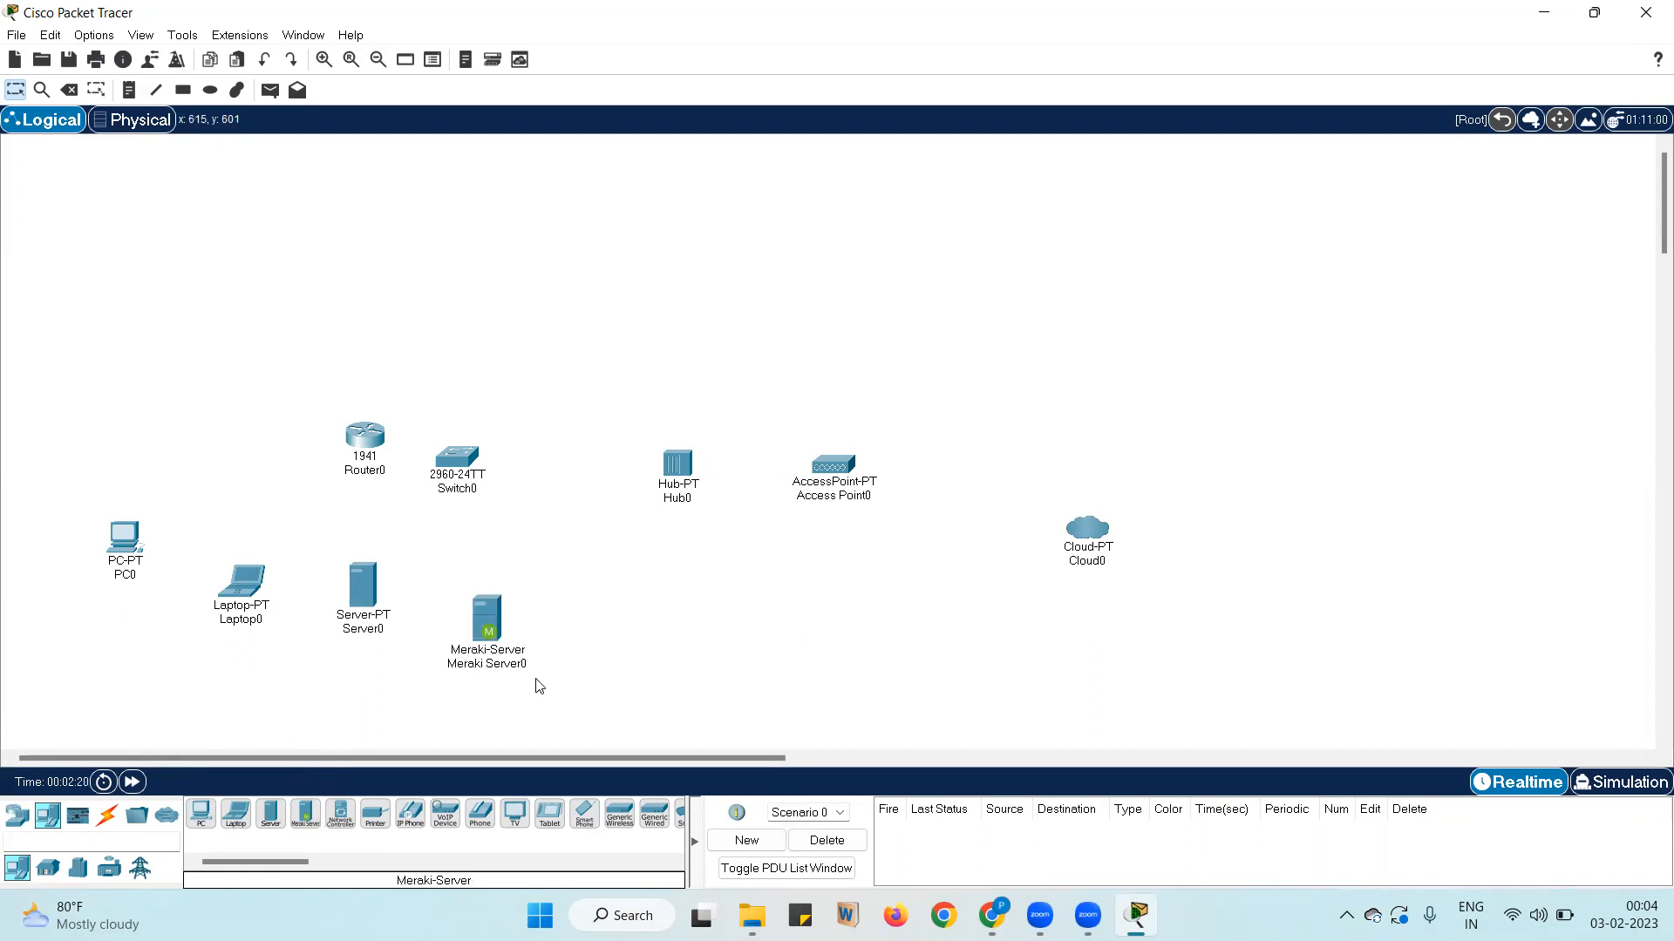
pyautogui.moveTo(375, 816); pyautogui.dragTo(713, 615)
pyautogui.moveTo(409, 817); pyautogui.dragTo(809, 659)
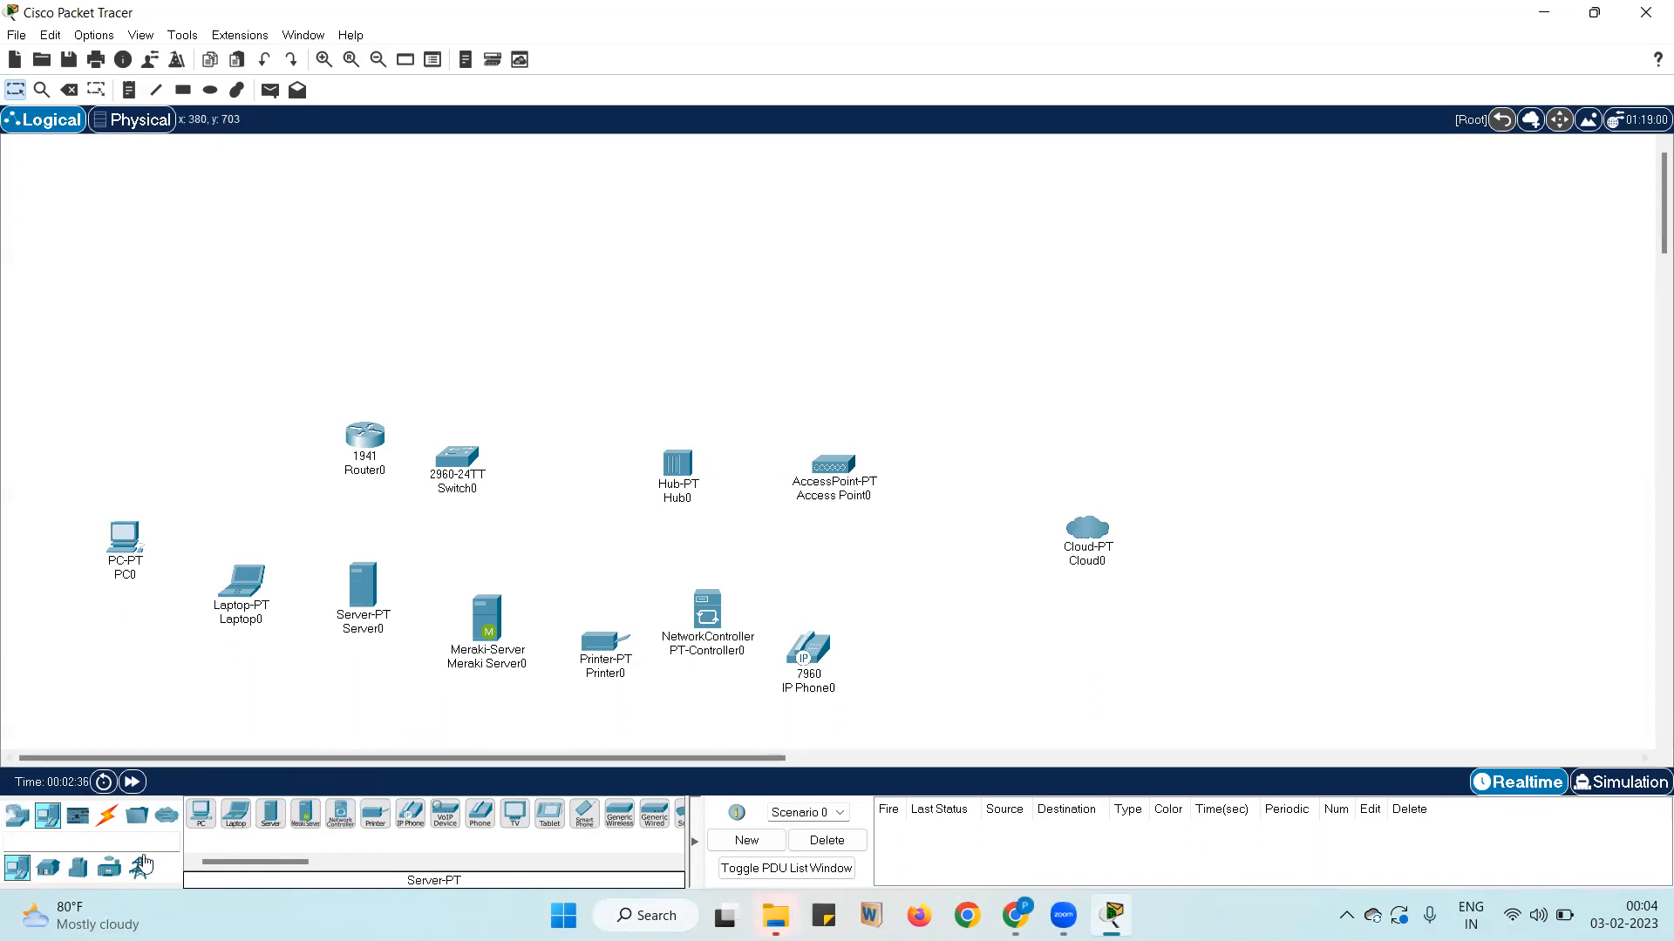
# Examine the component and connection types, including the ports Router0 offers for a Fiber cable
pyautogui.click(78, 818)
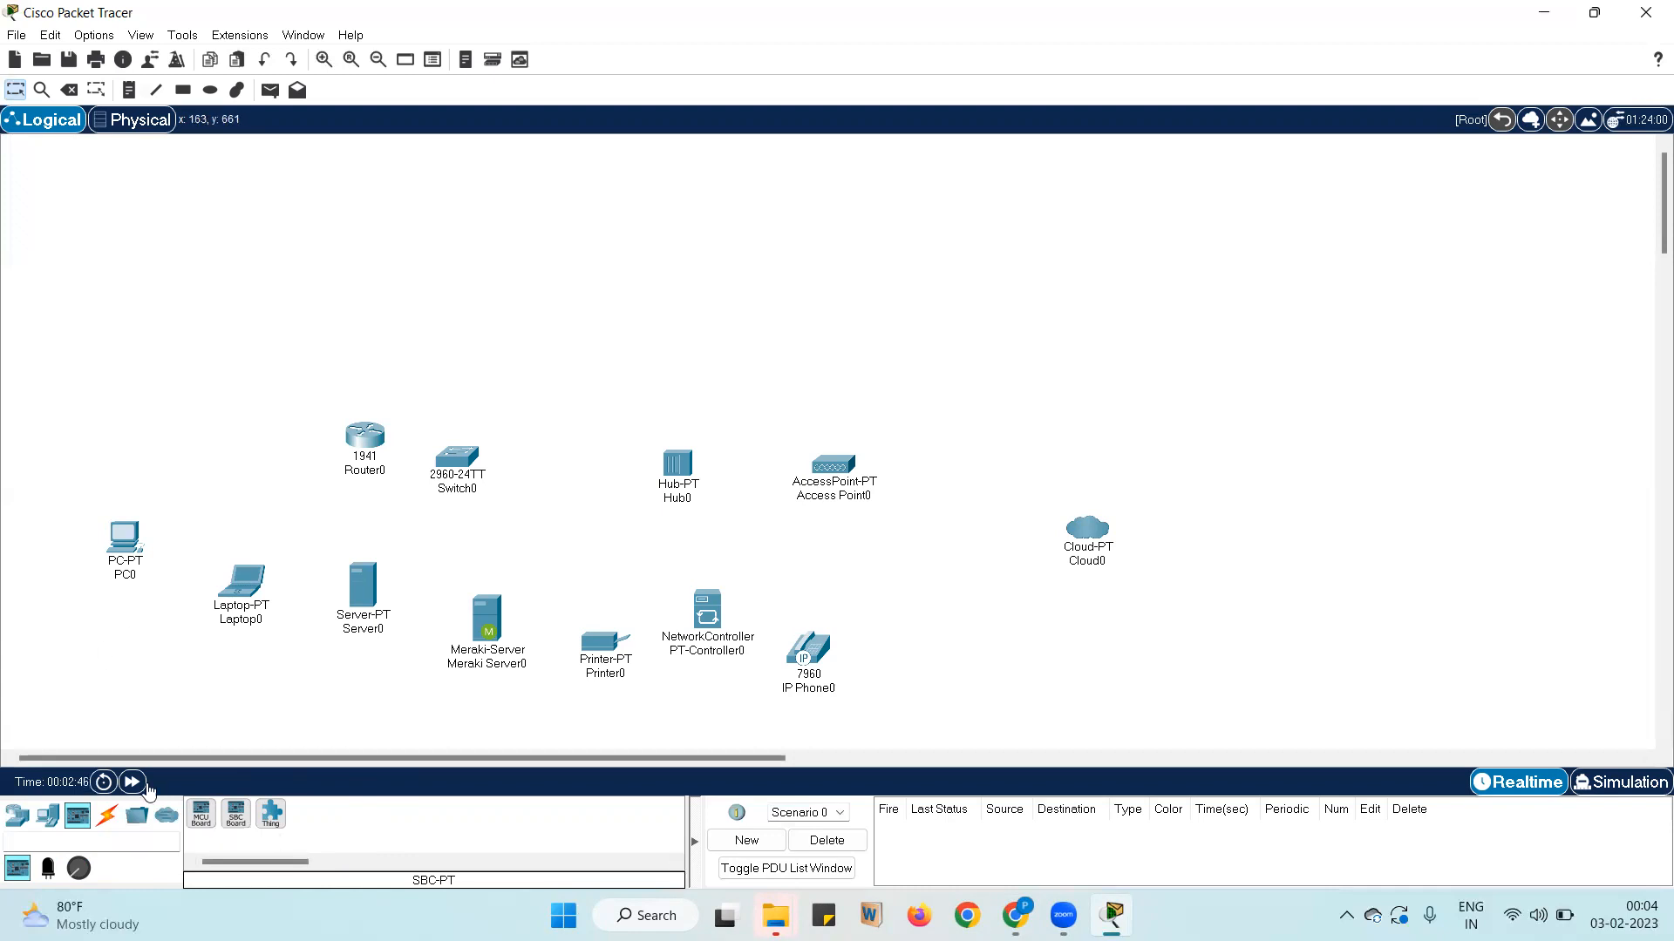
pyautogui.click(111, 816)
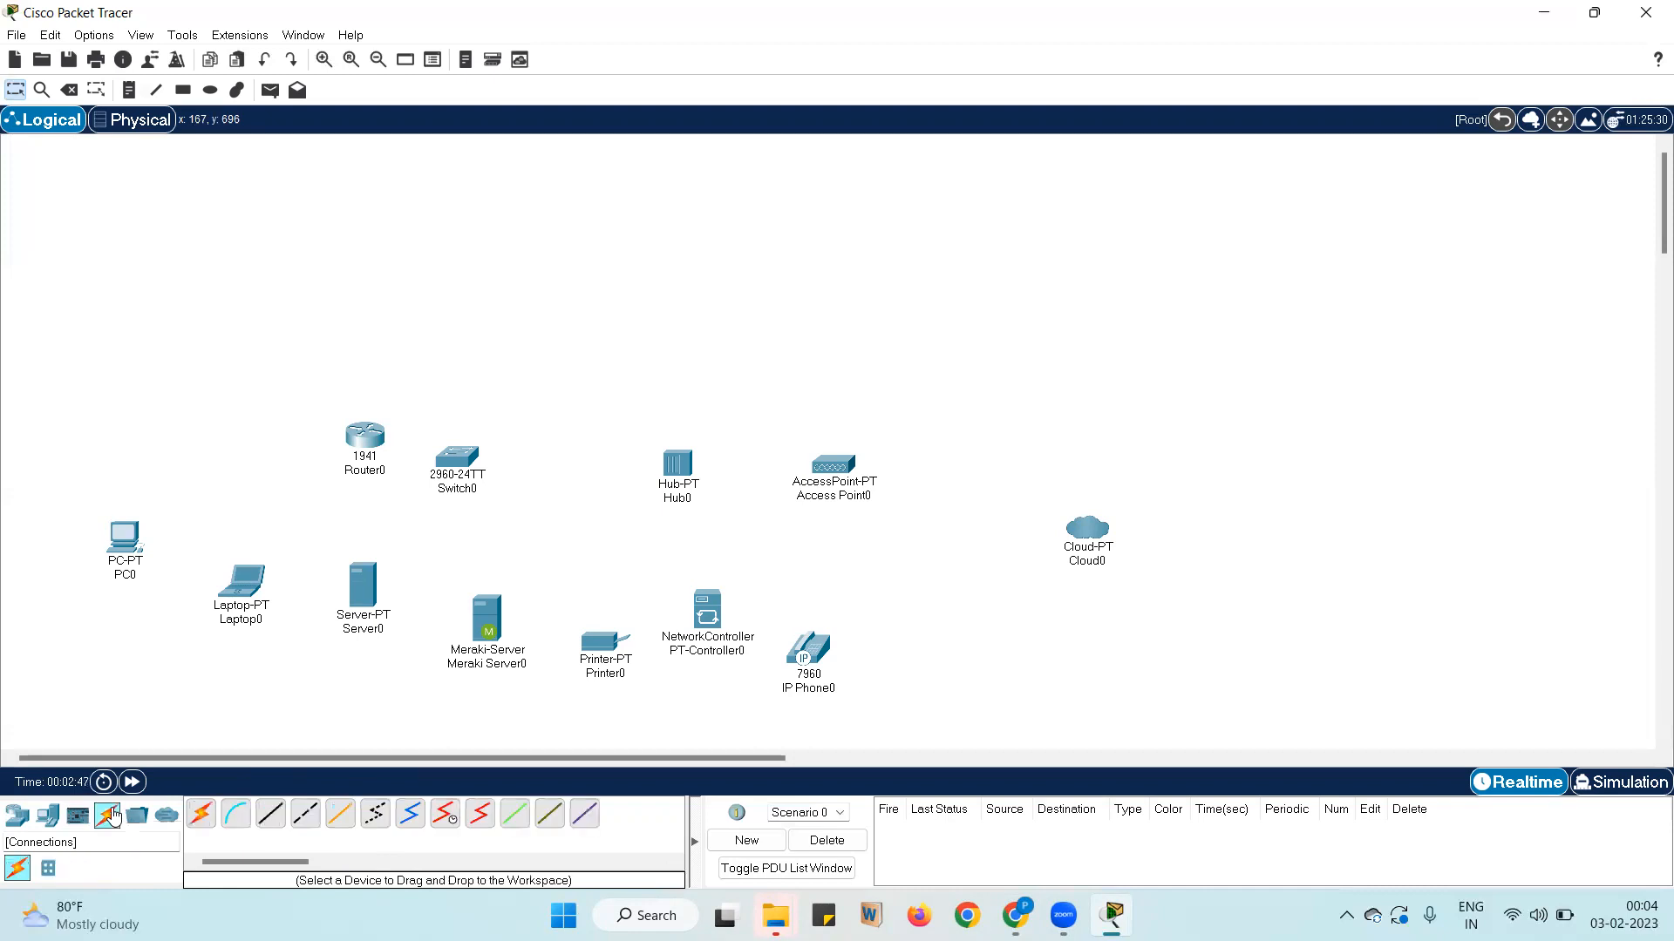
pyautogui.click(230, 821)
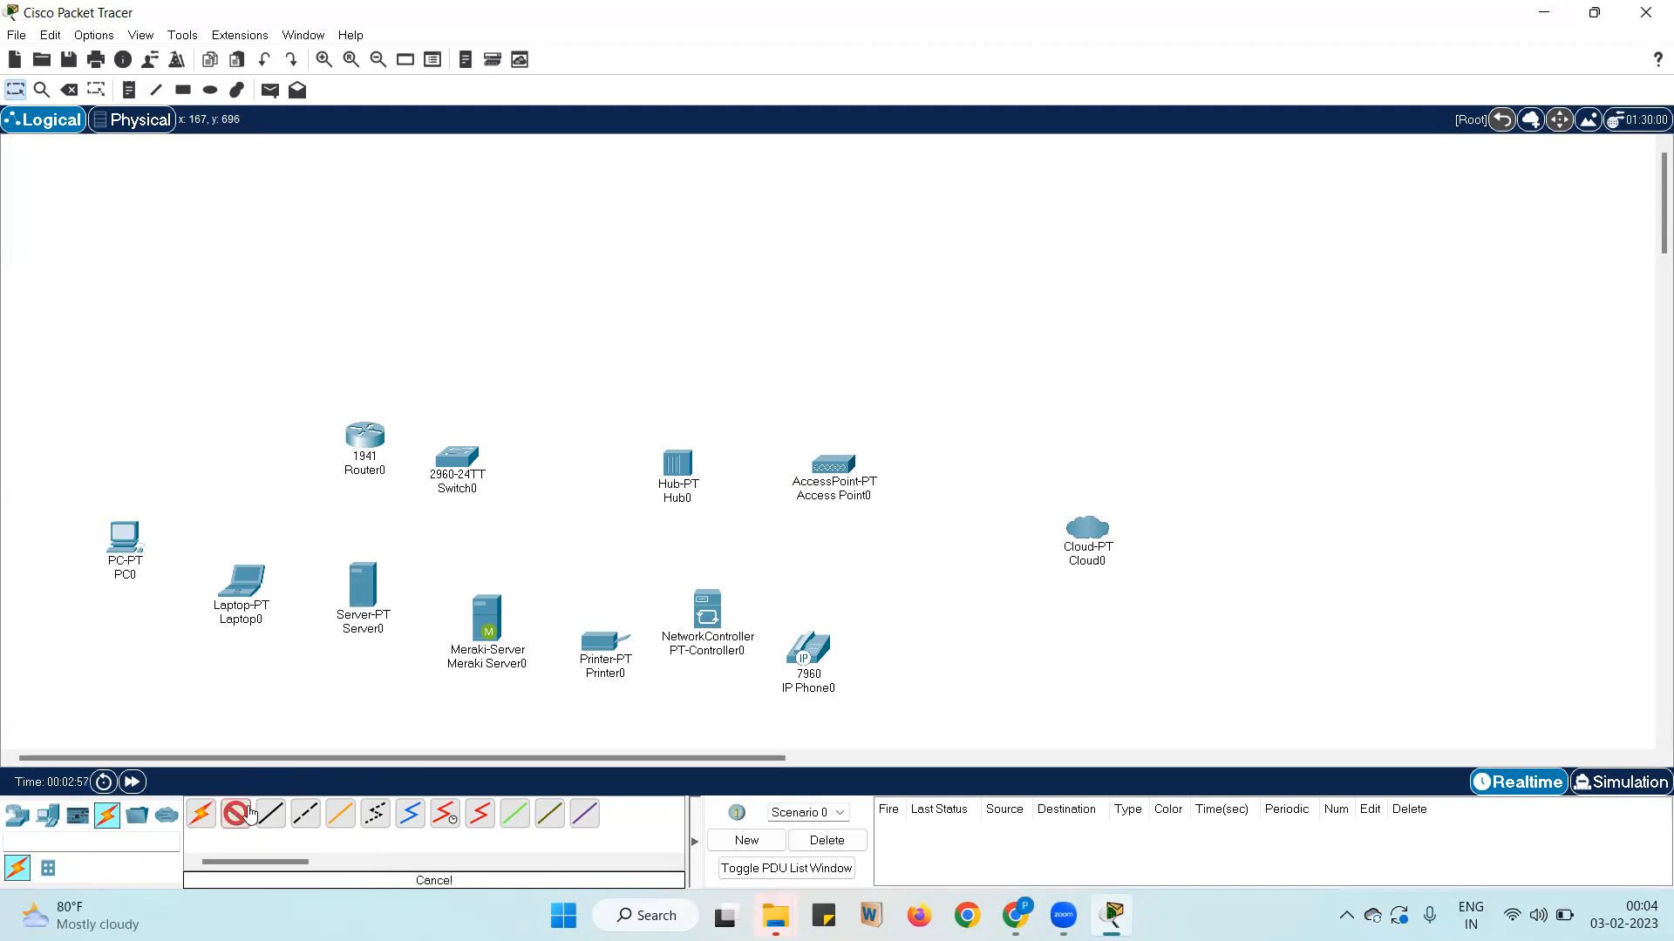
pyautogui.click(339, 822)
pyautogui.click(380, 443)
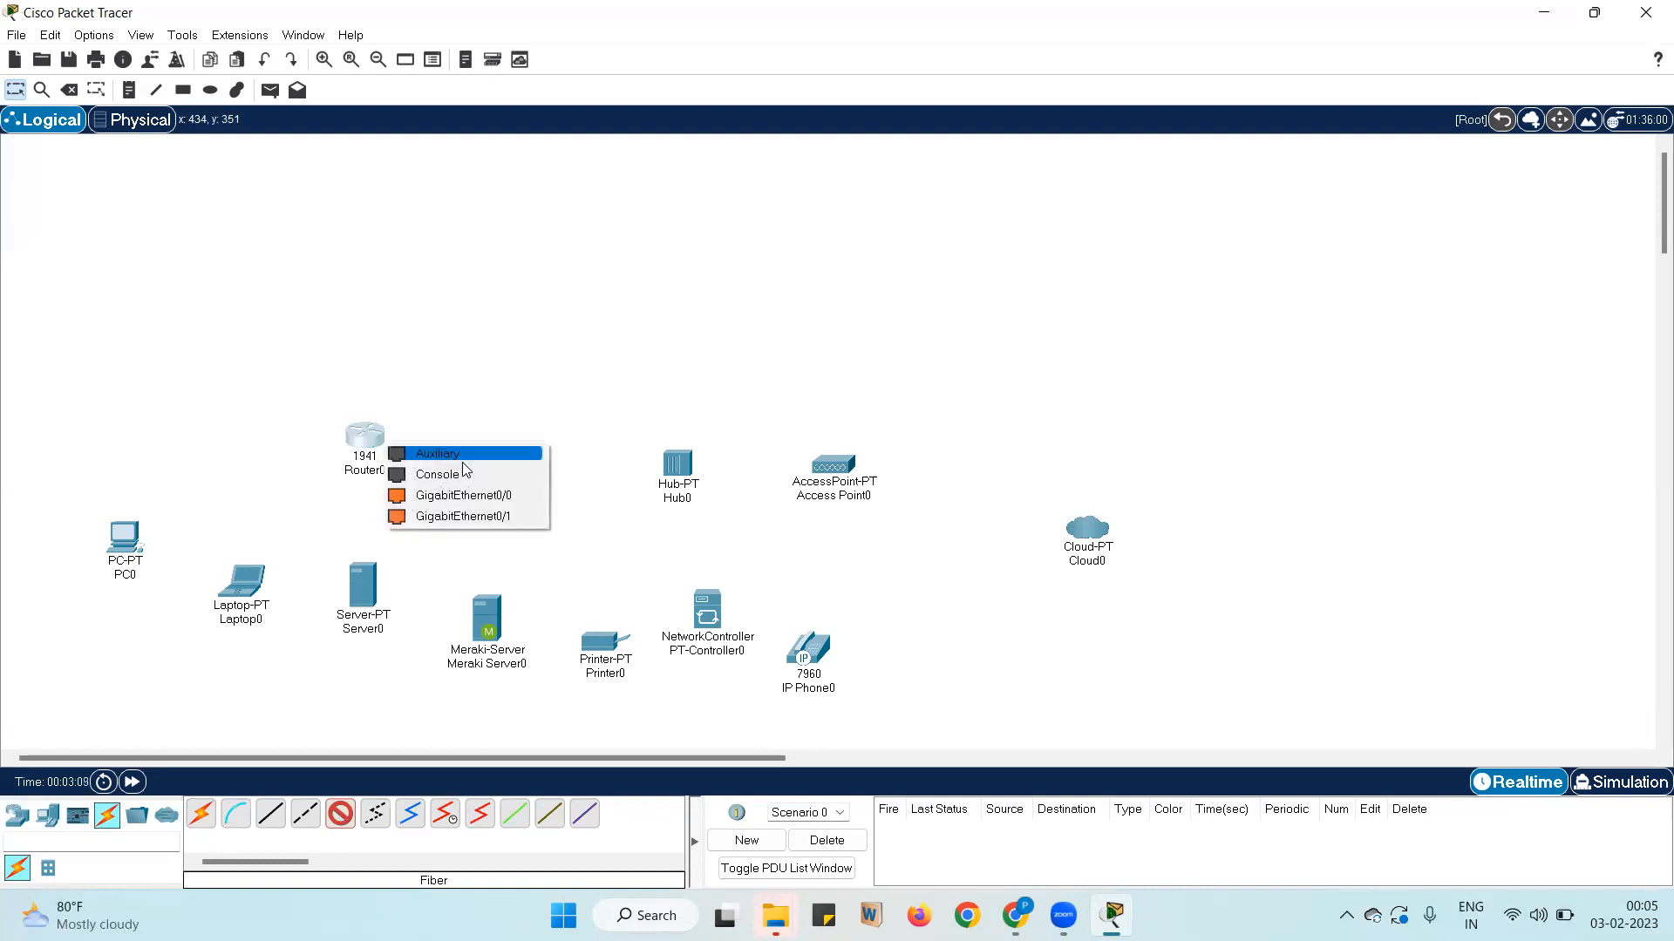
pyautogui.click(478, 349)
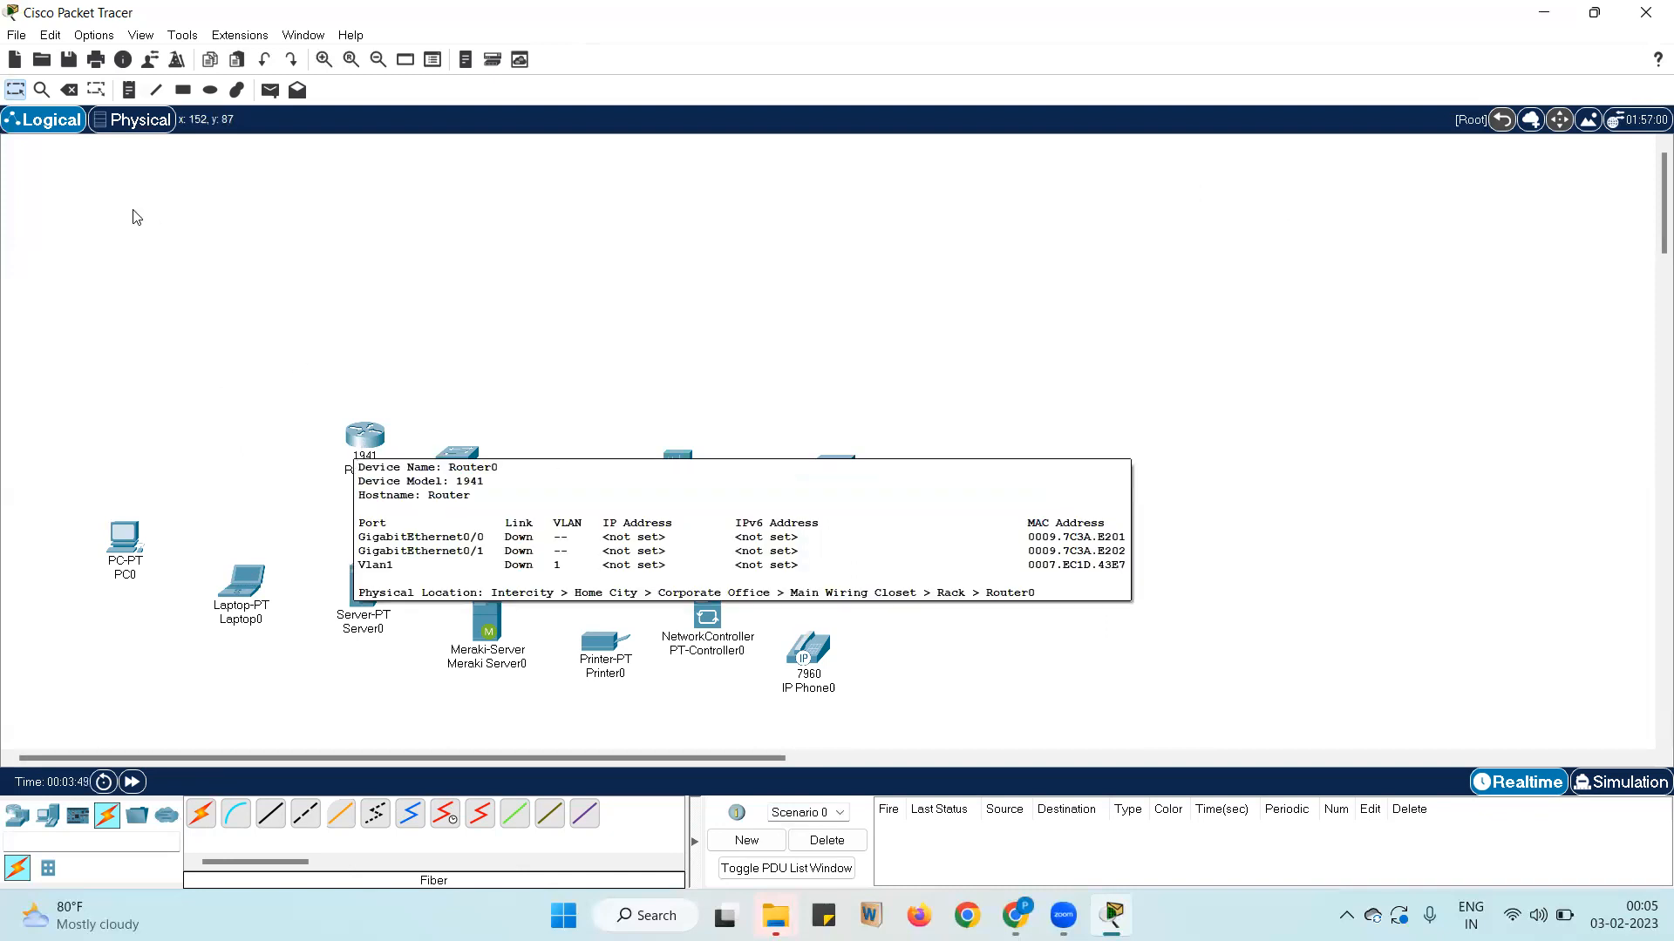
# Delete Router0, Switch0 and Hub0 from the workspace
pyautogui.click(69, 90)
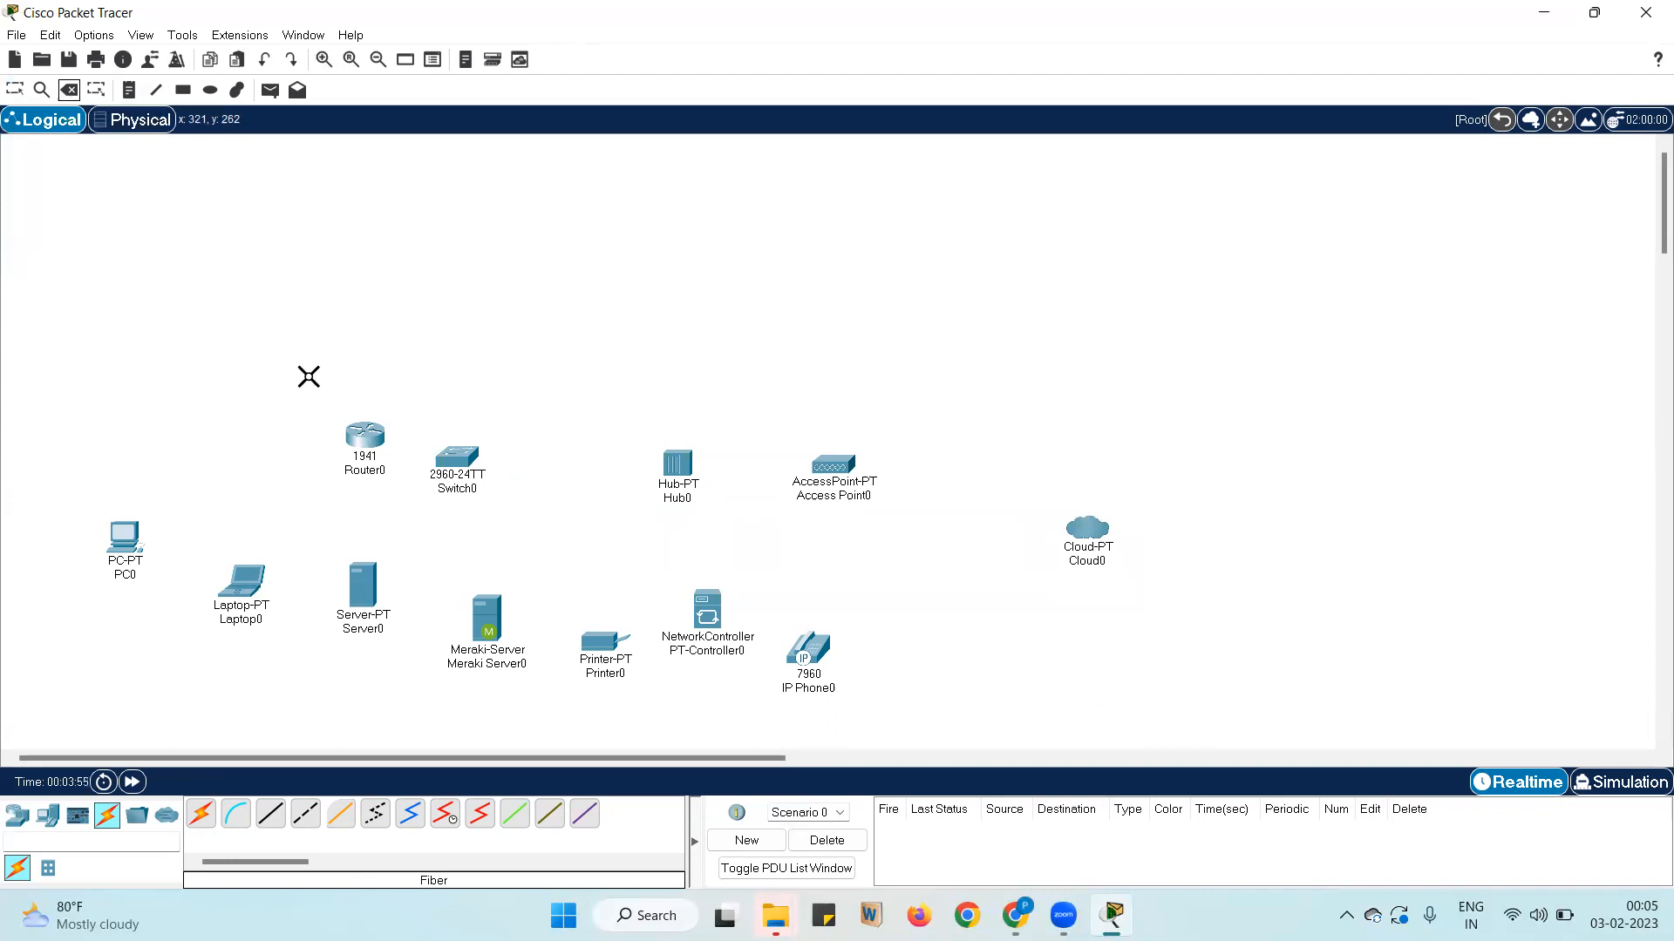
pyautogui.click(360, 437)
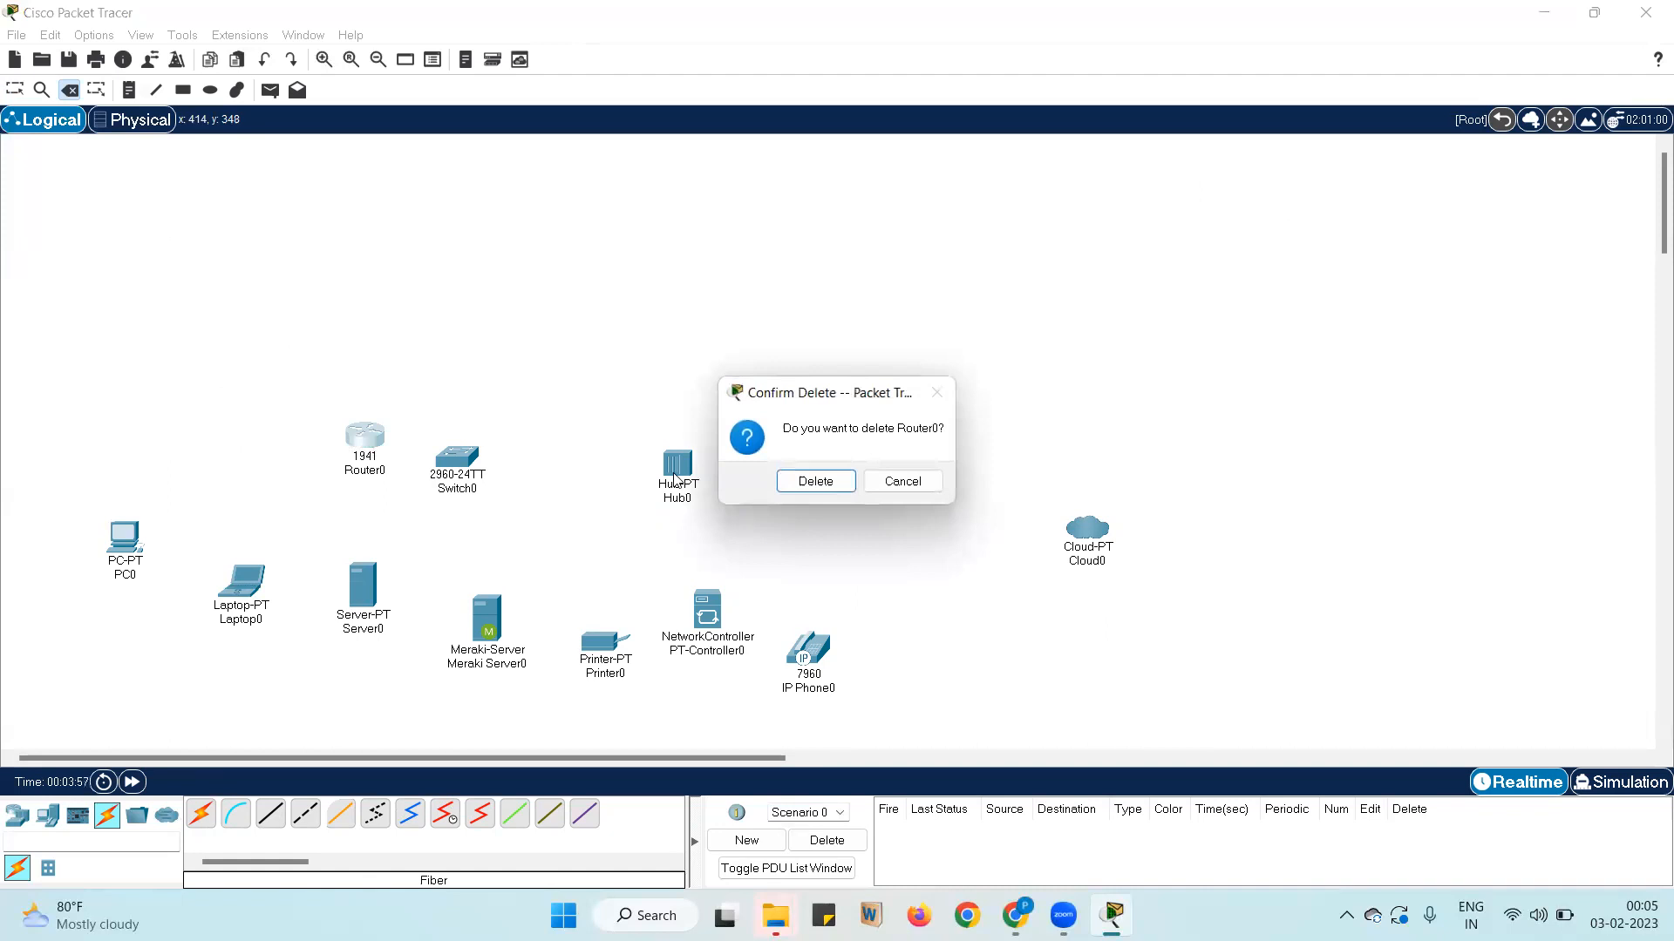
pyautogui.click(815, 481)
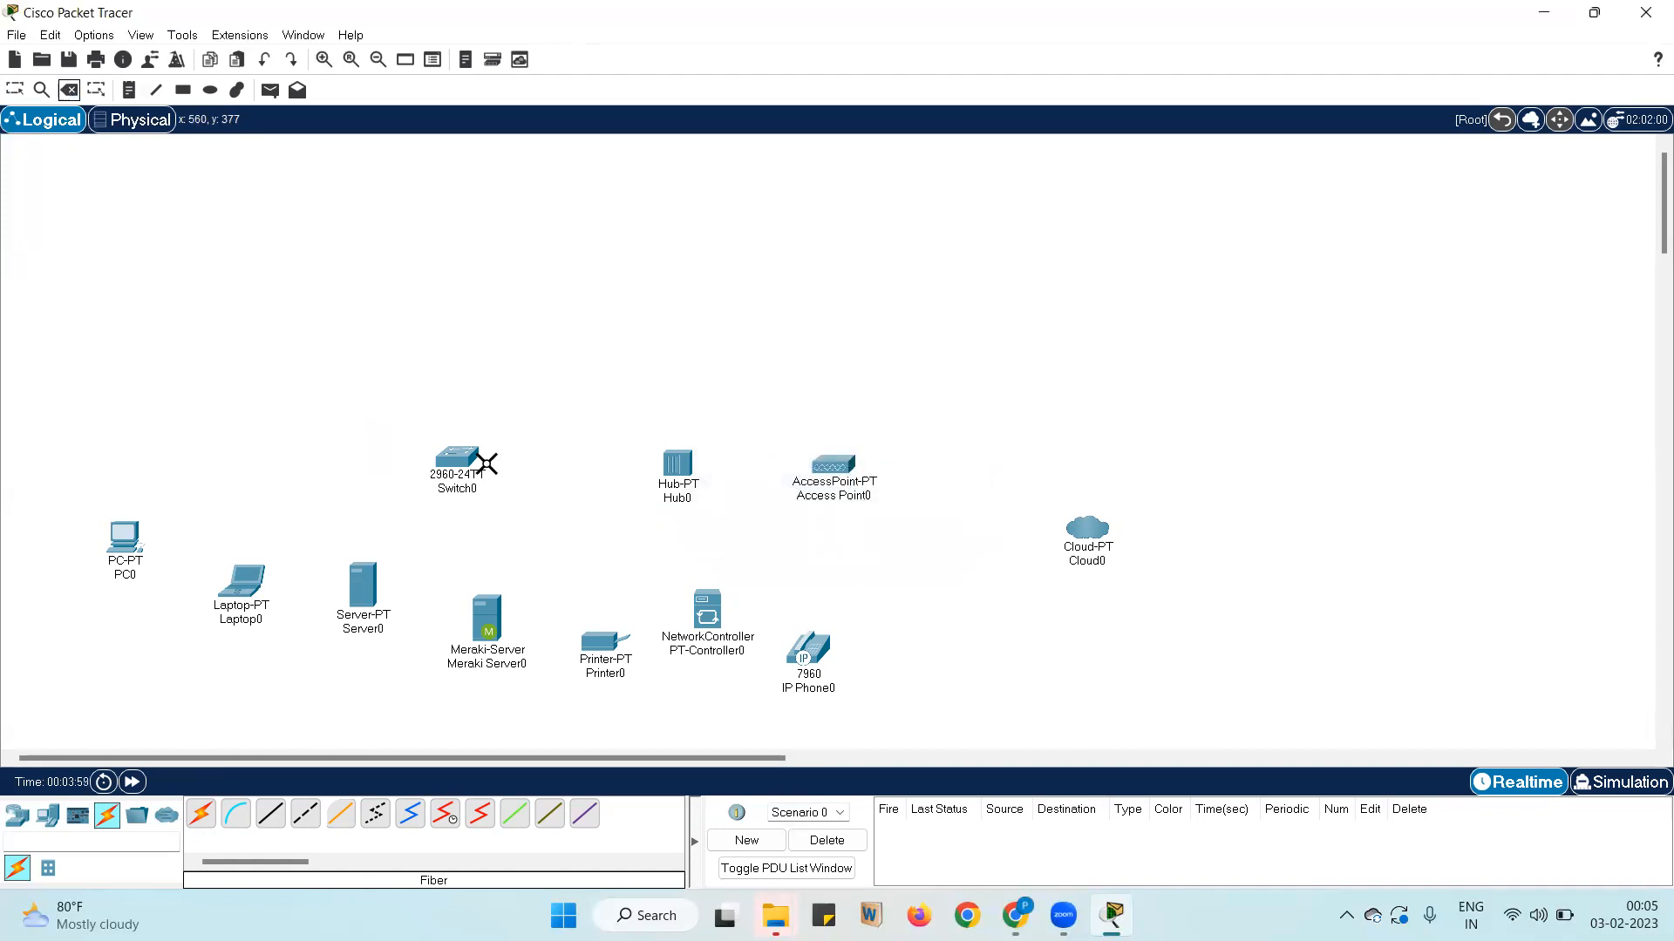
pyautogui.click(457, 460)
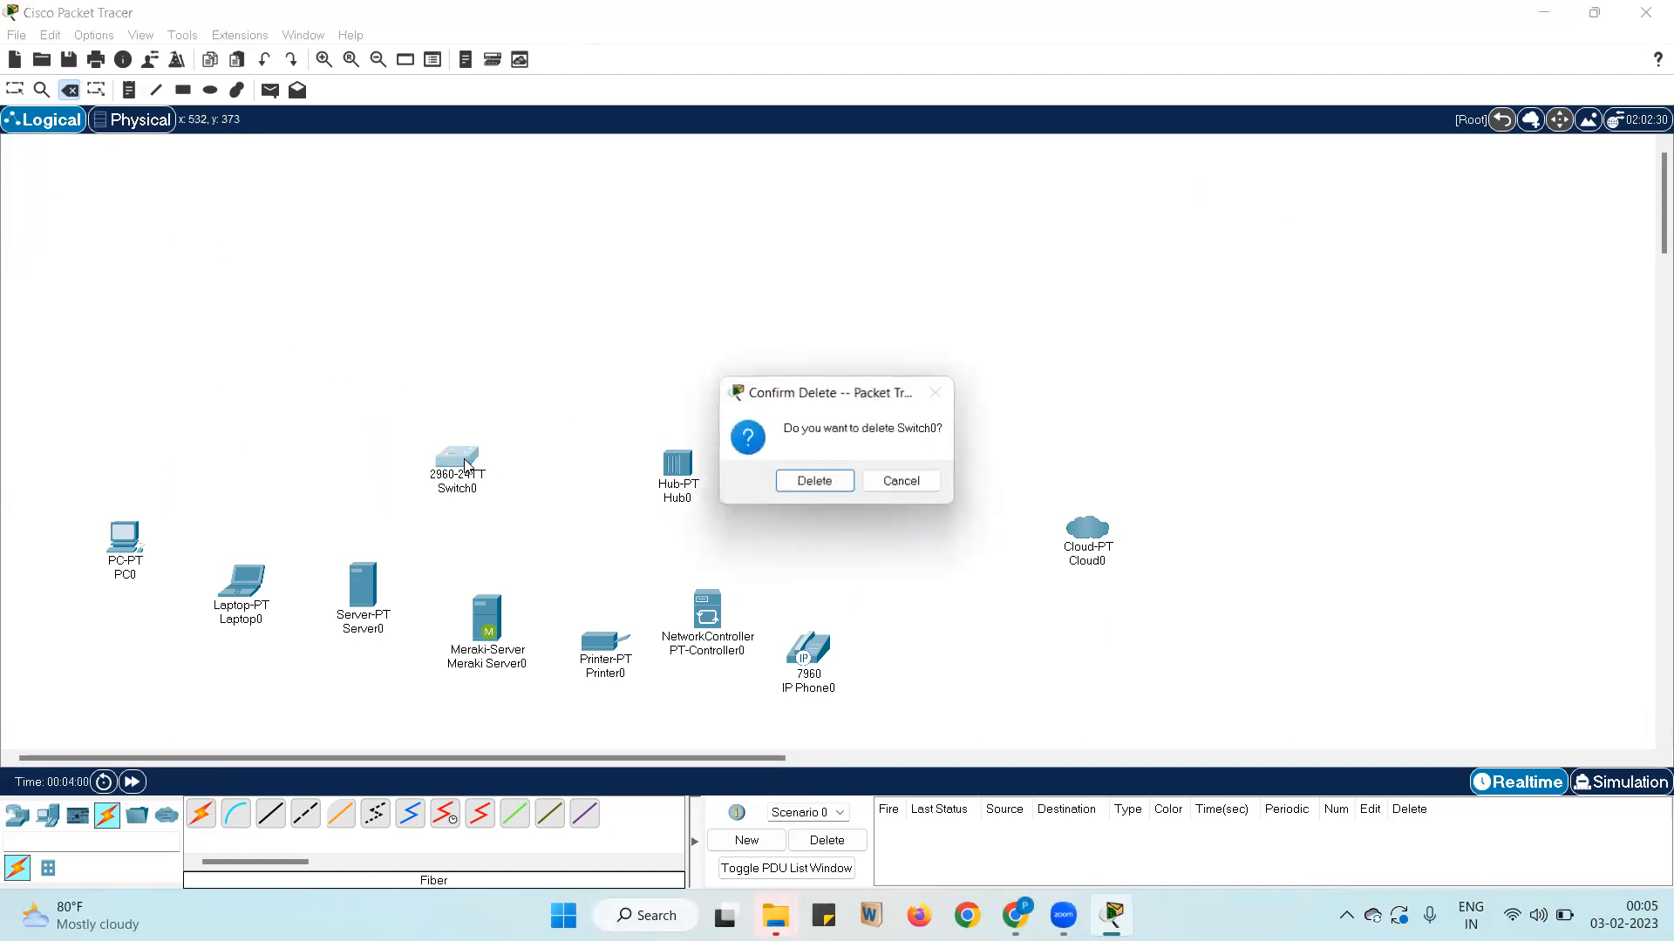
pyautogui.click(806, 473)
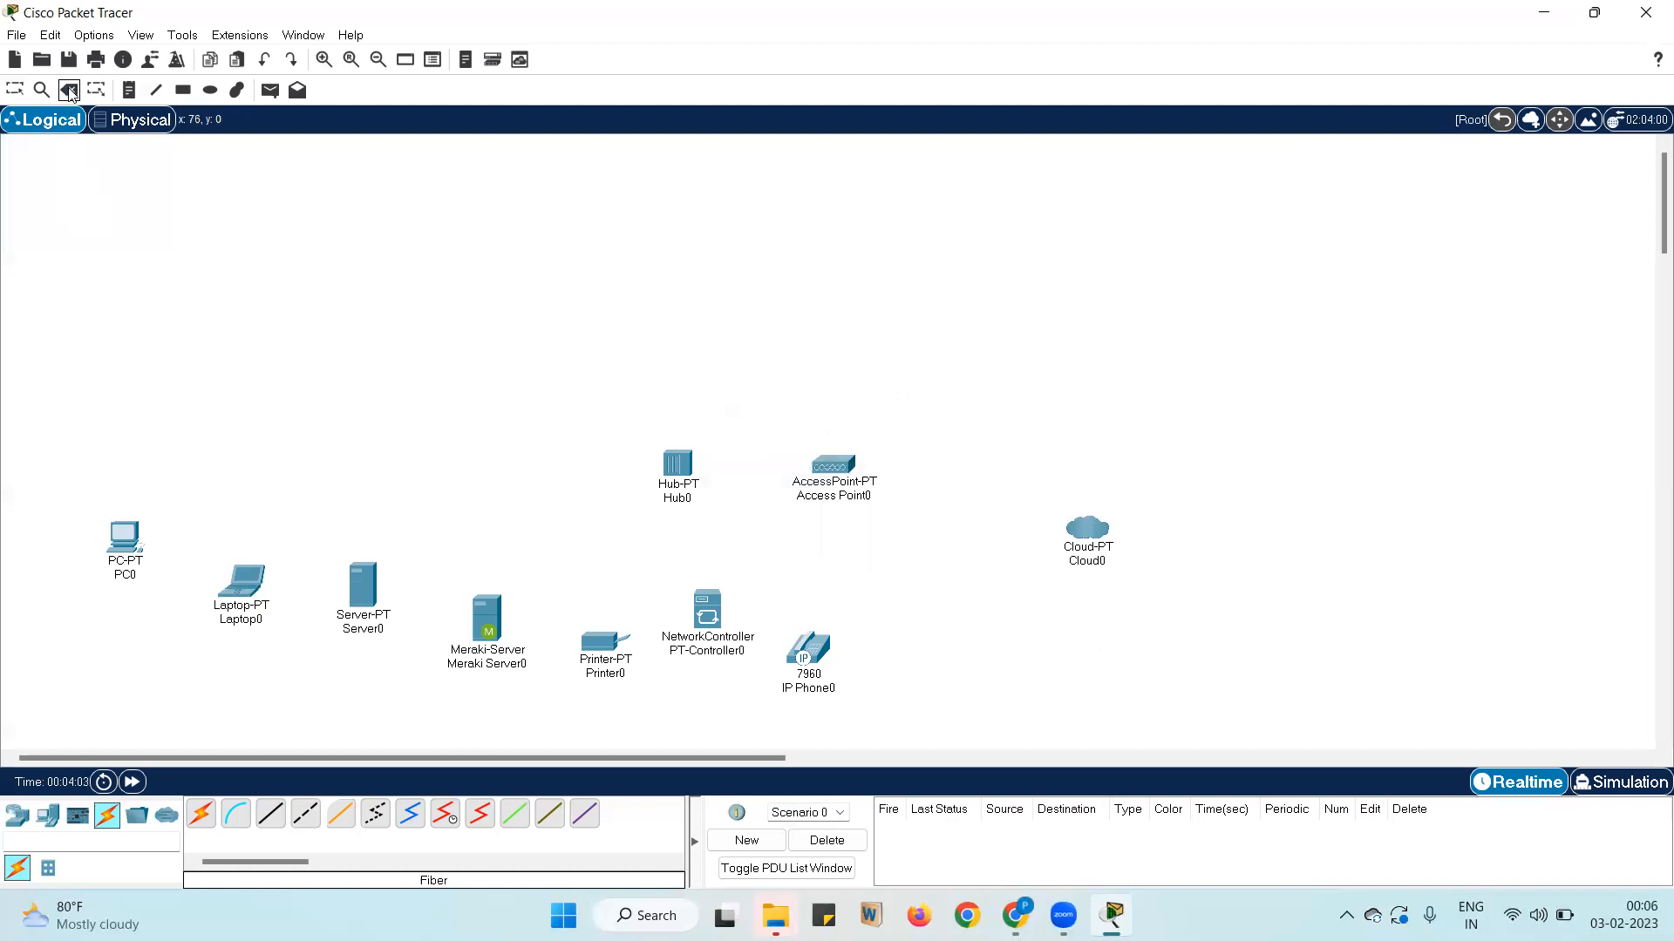
pyautogui.click(678, 465)
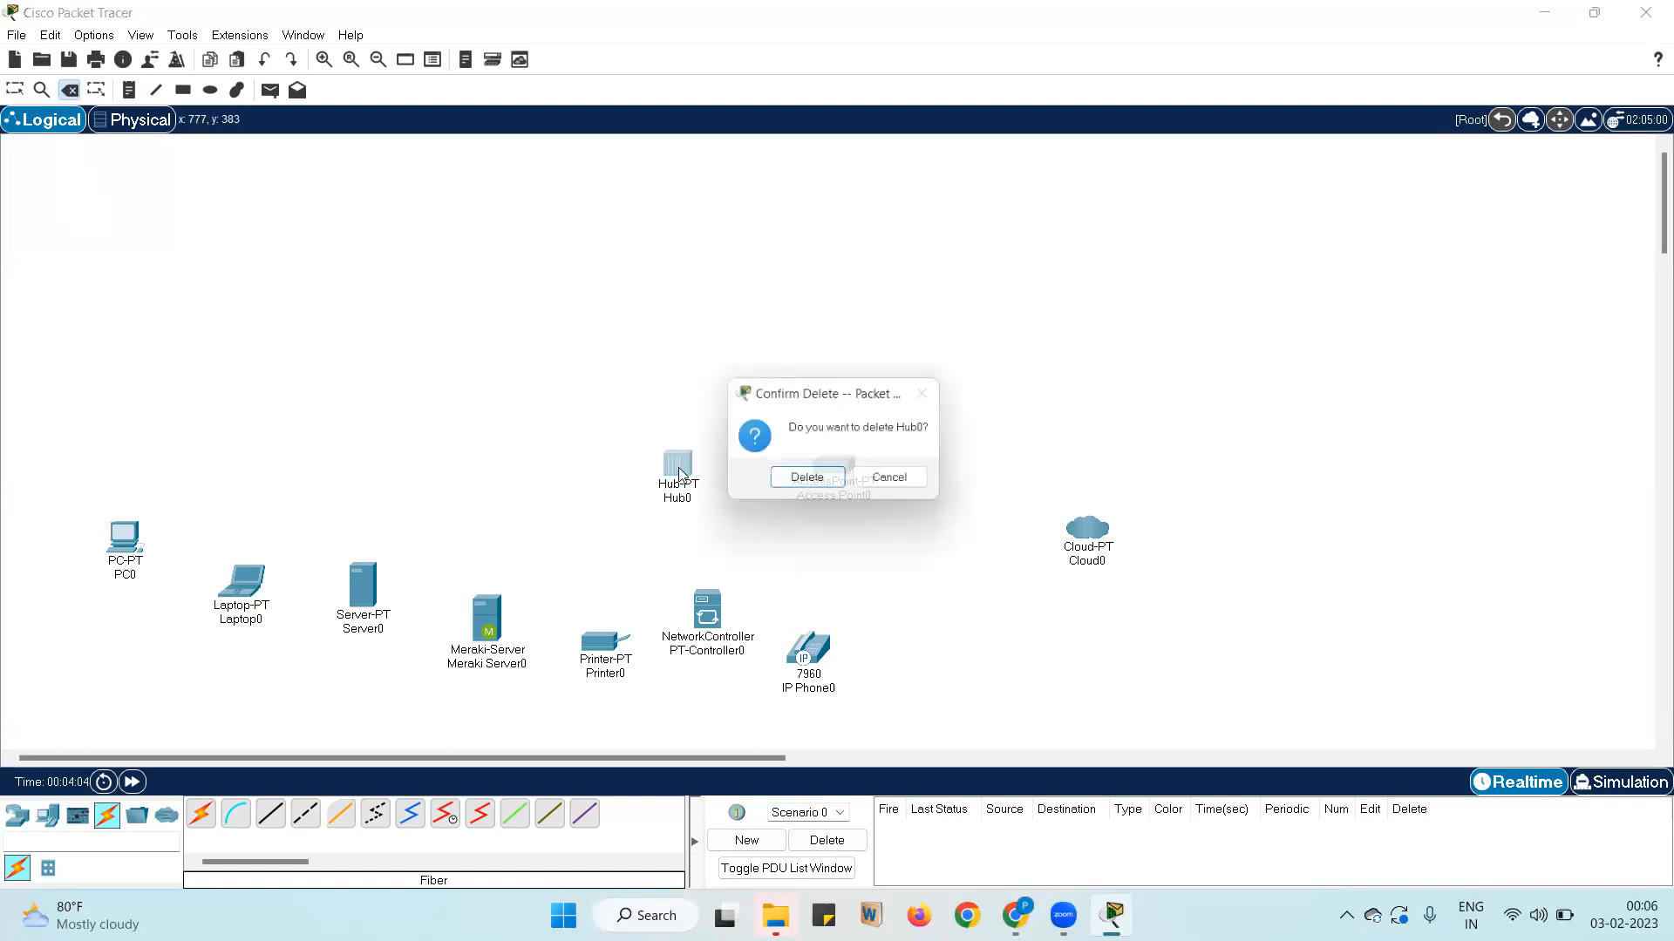
pyautogui.click(774, 485)
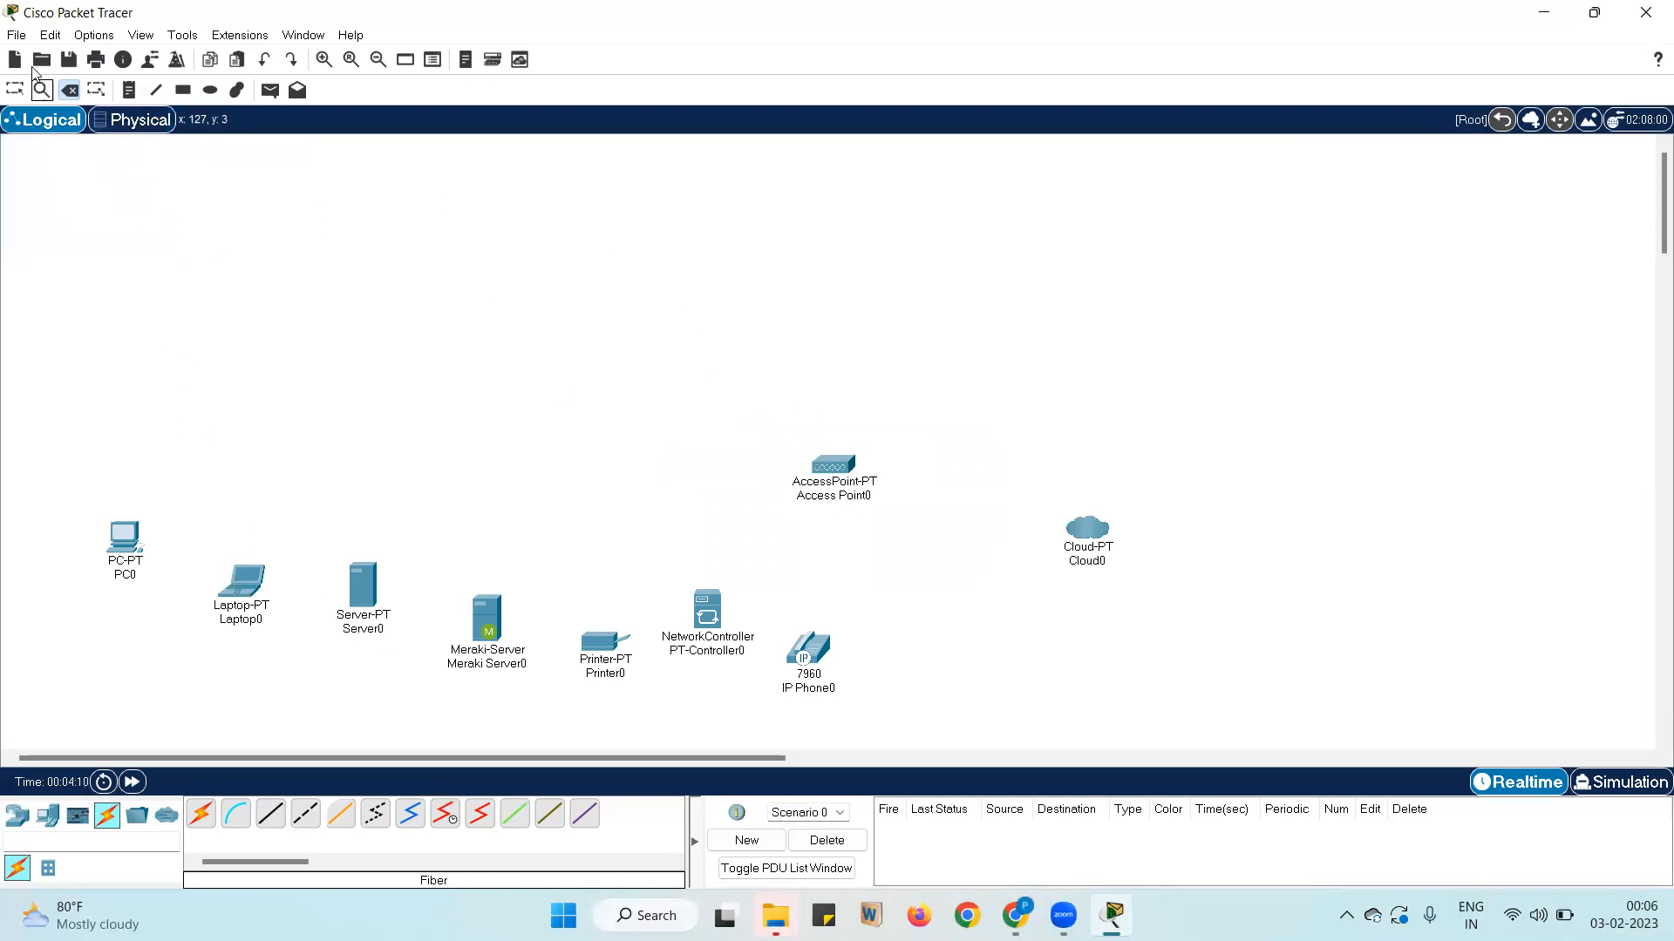
# Start a new blank network file without saving the current one
pyautogui.click(14, 36)
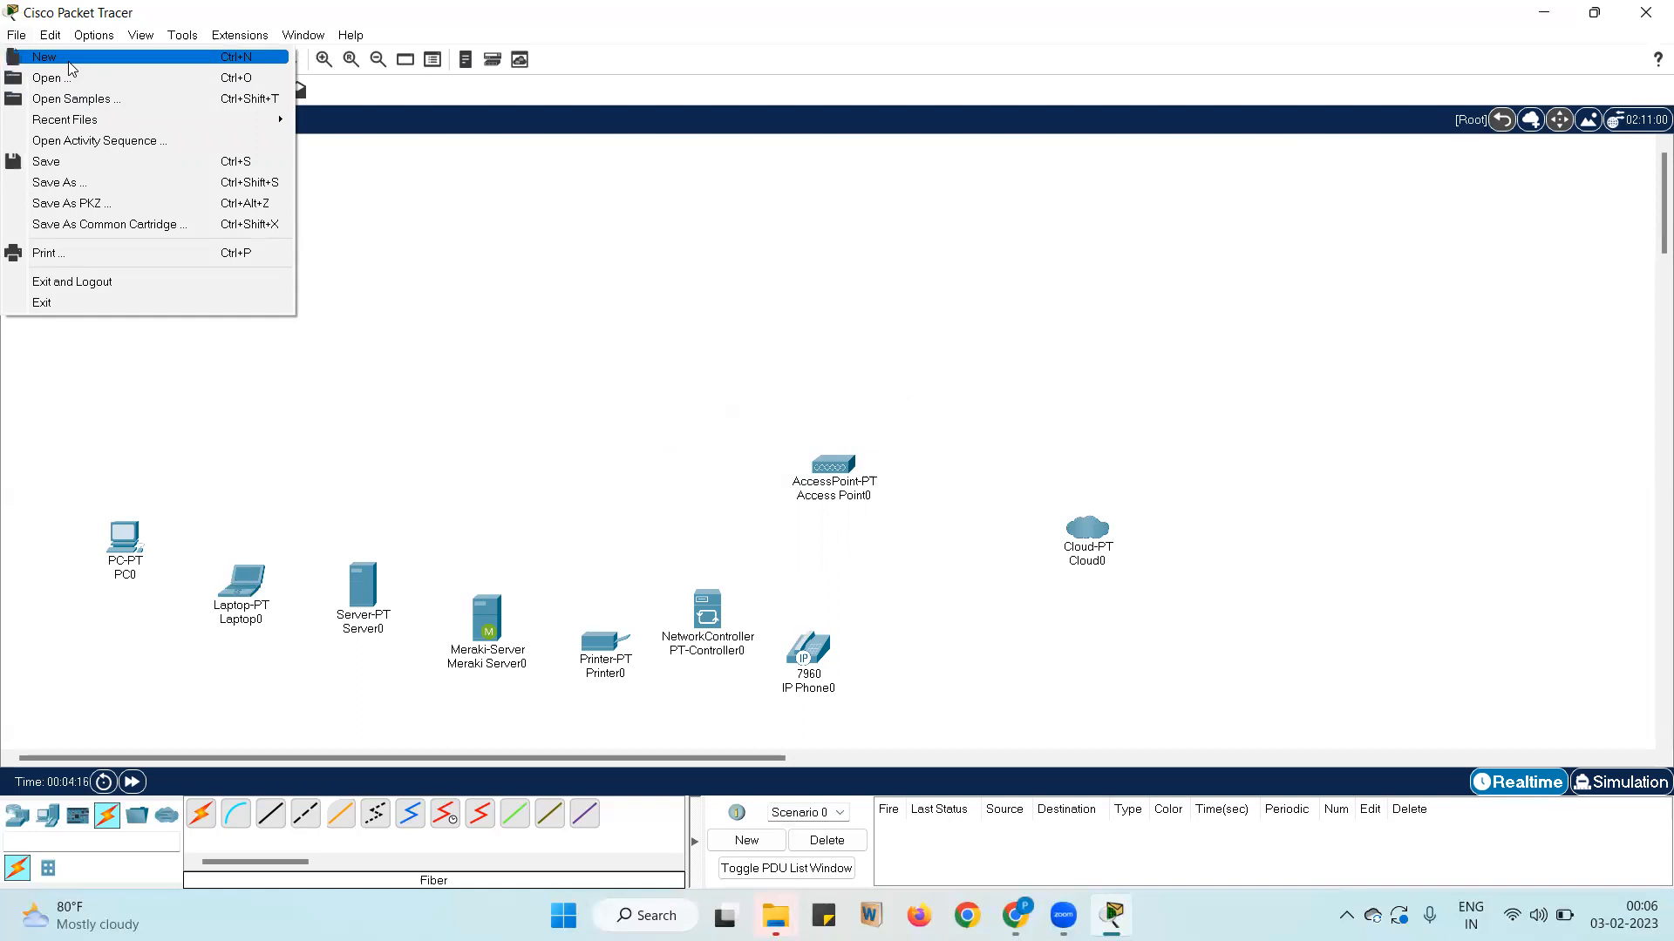
pyautogui.click(70, 58)
pyautogui.click(887, 480)
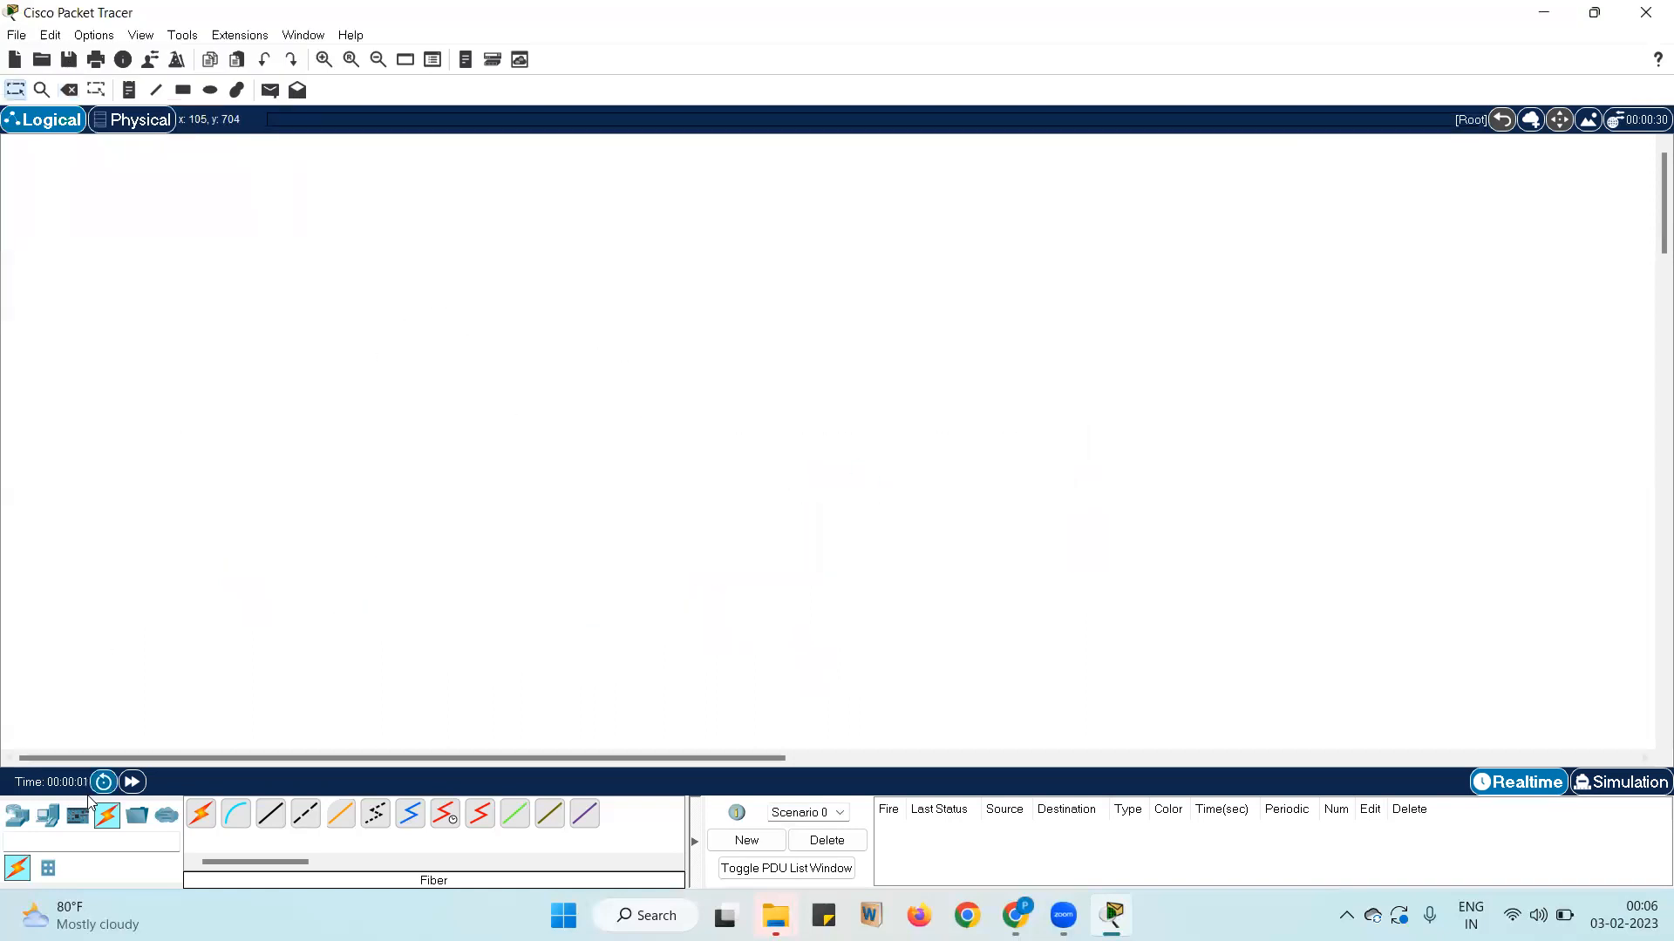
# Place a PC in the empty workspace and a 2960 switch above and to the right of it
pyautogui.click(52, 821)
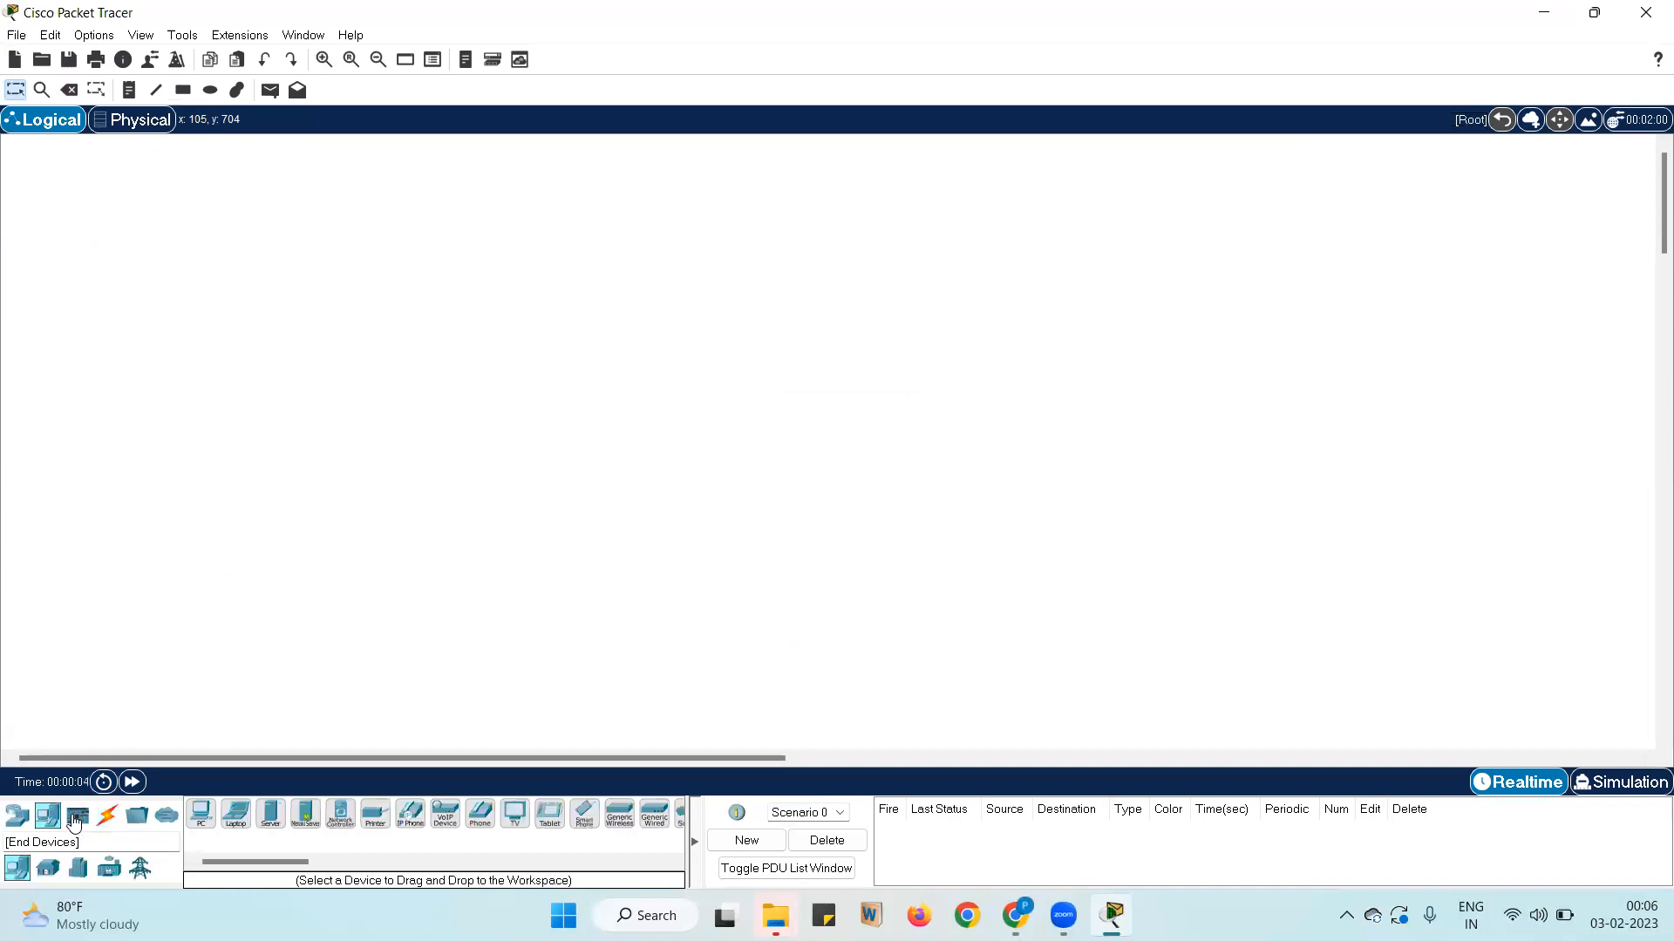
pyautogui.click(201, 814)
pyautogui.click(386, 405)
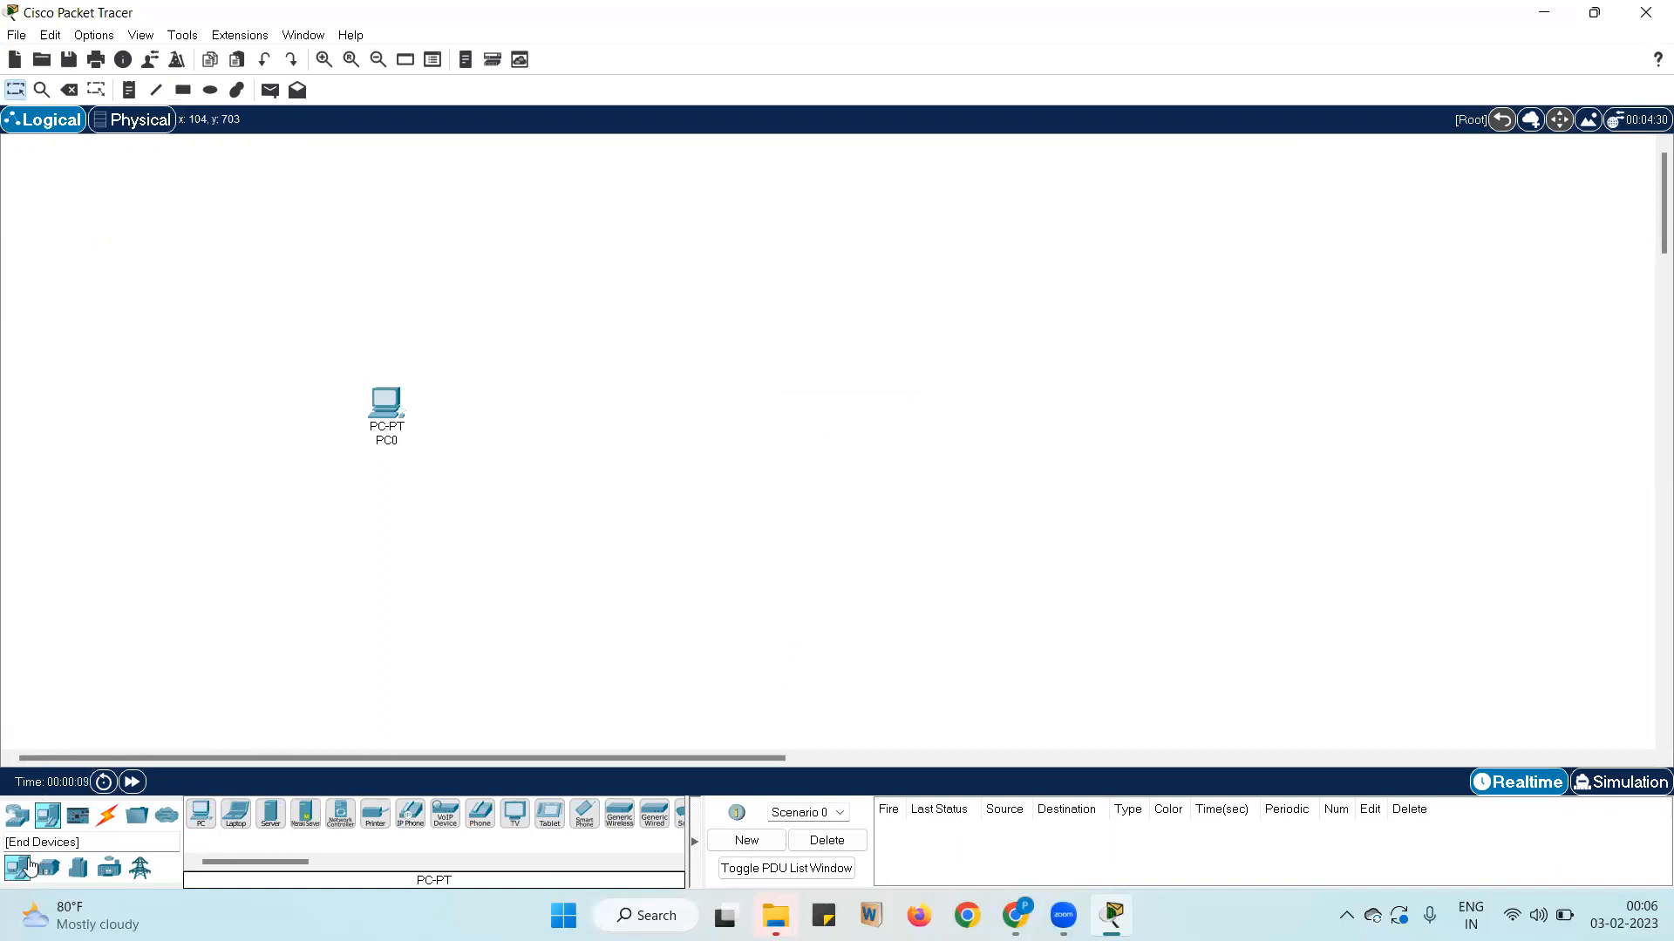
pyautogui.click(19, 818)
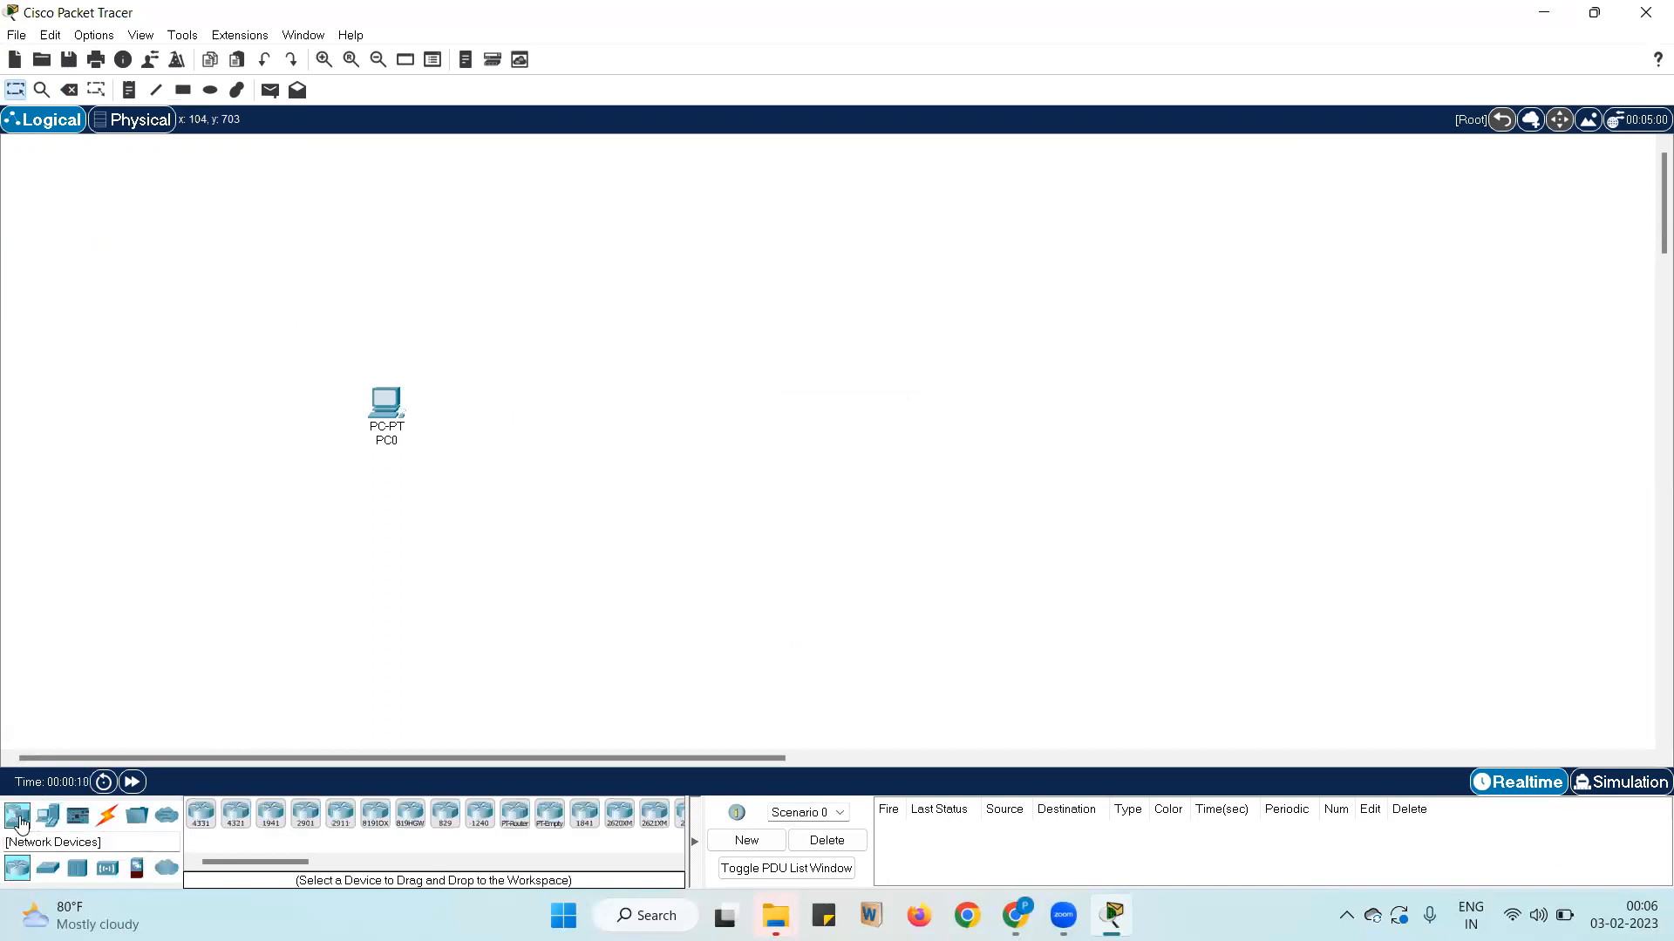
pyautogui.click(47, 868)
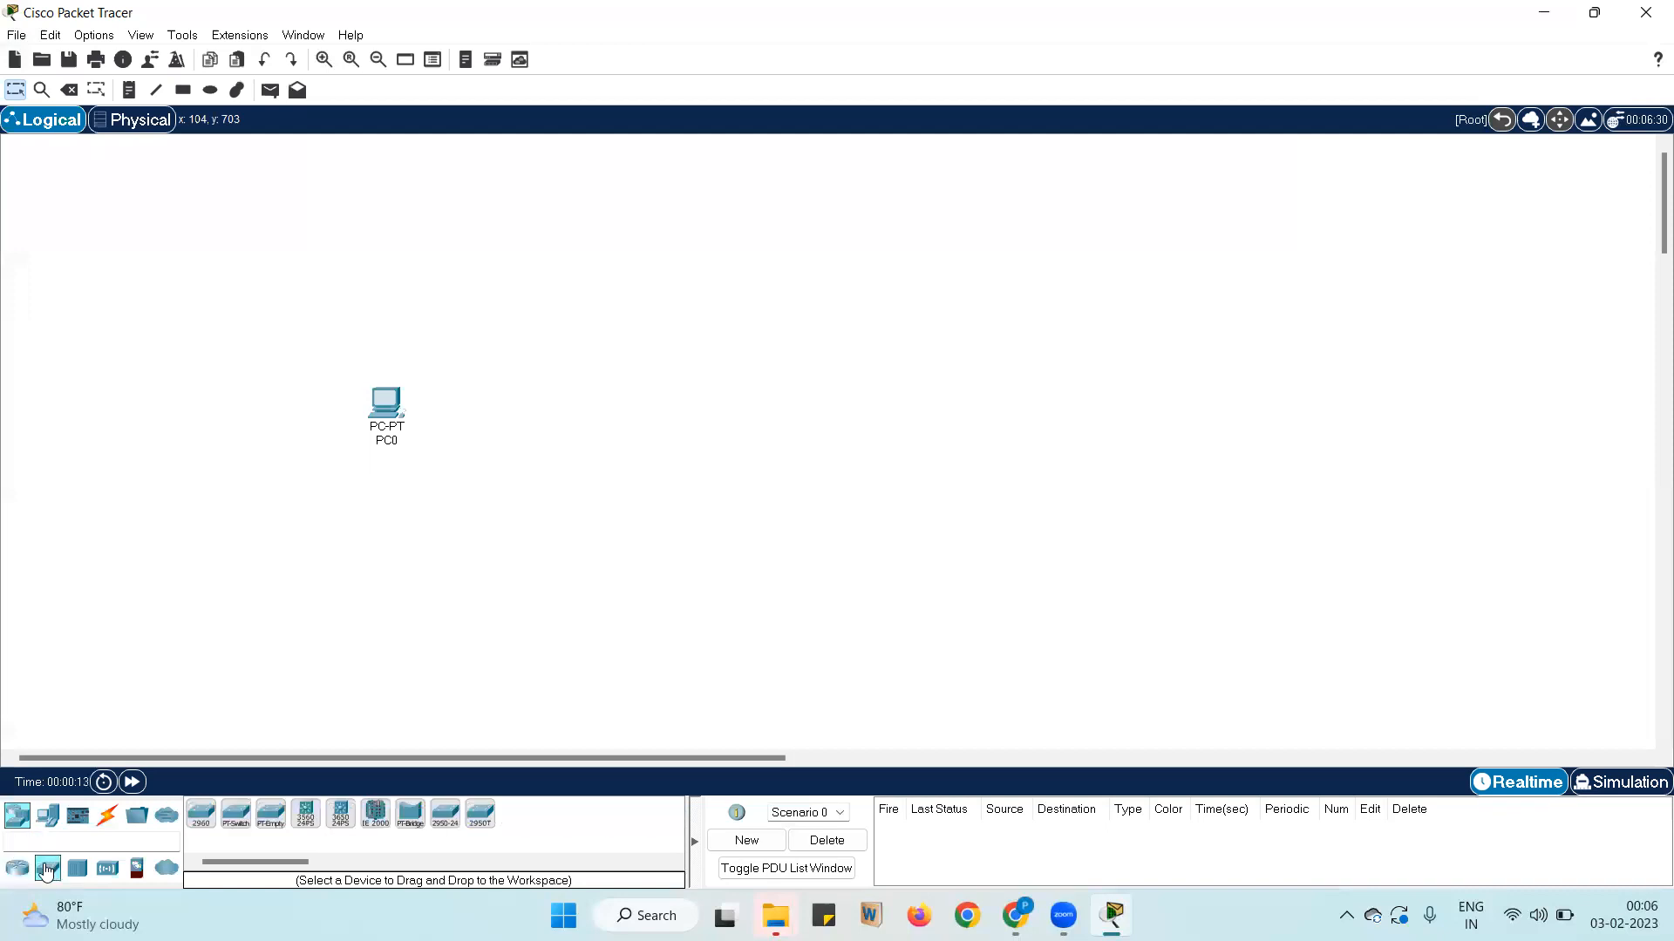
pyautogui.click(202, 815)
pyautogui.click(532, 327)
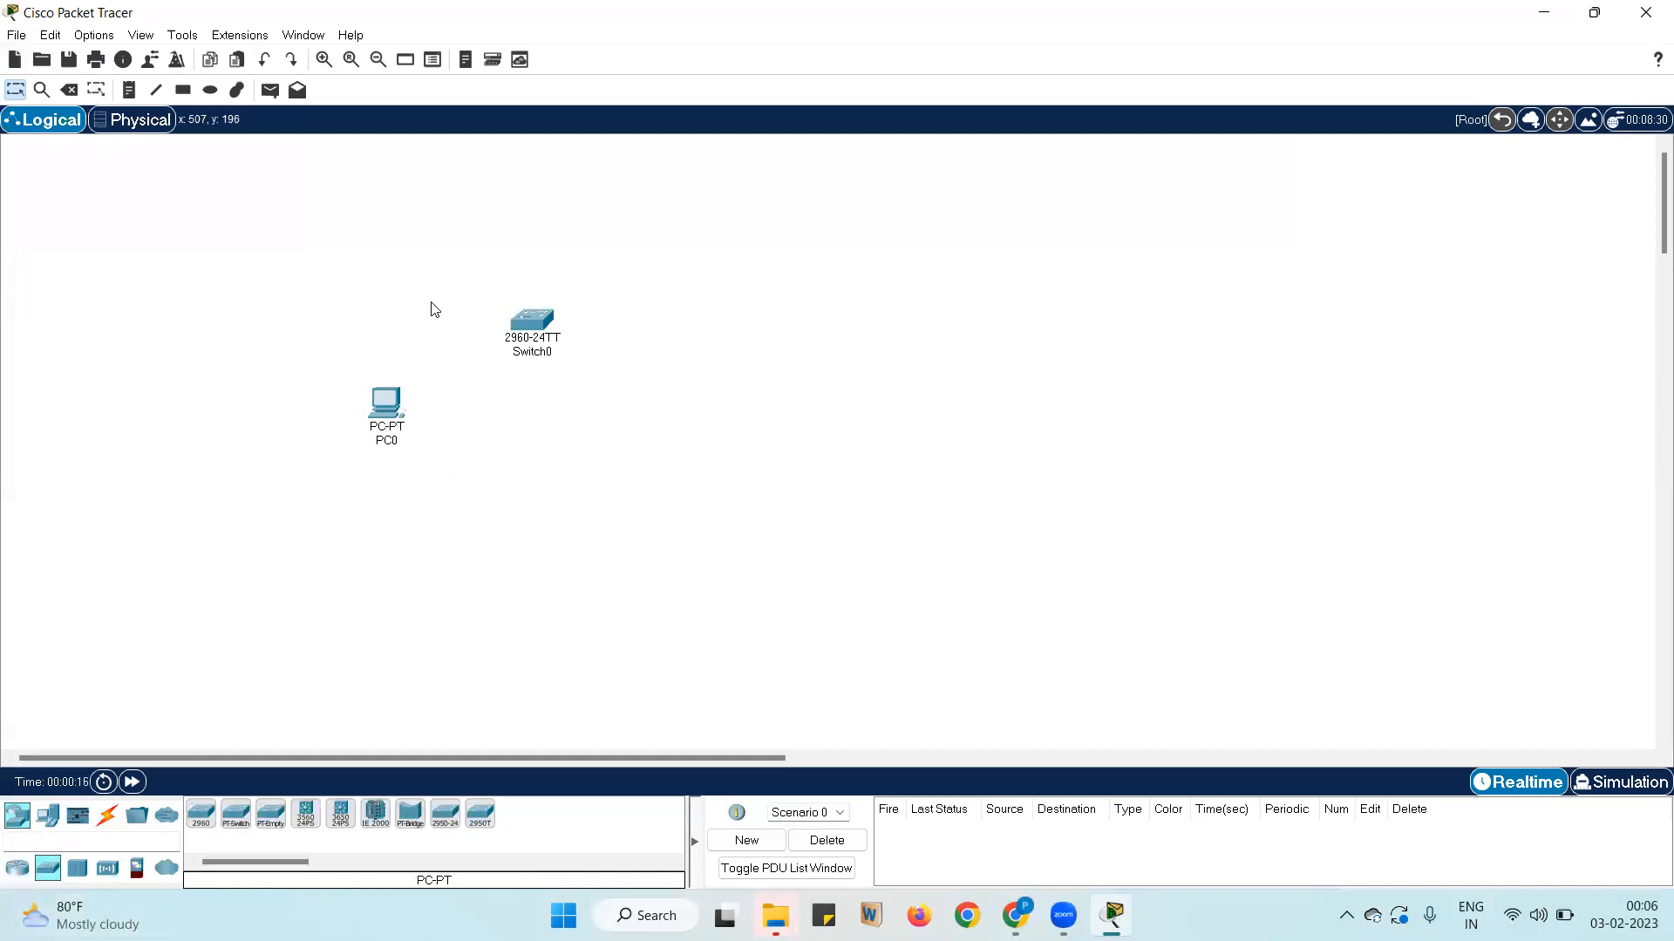
# Place a laptop to the right of the existing devices and a second 2960 switch above it
pyautogui.click(17, 868)
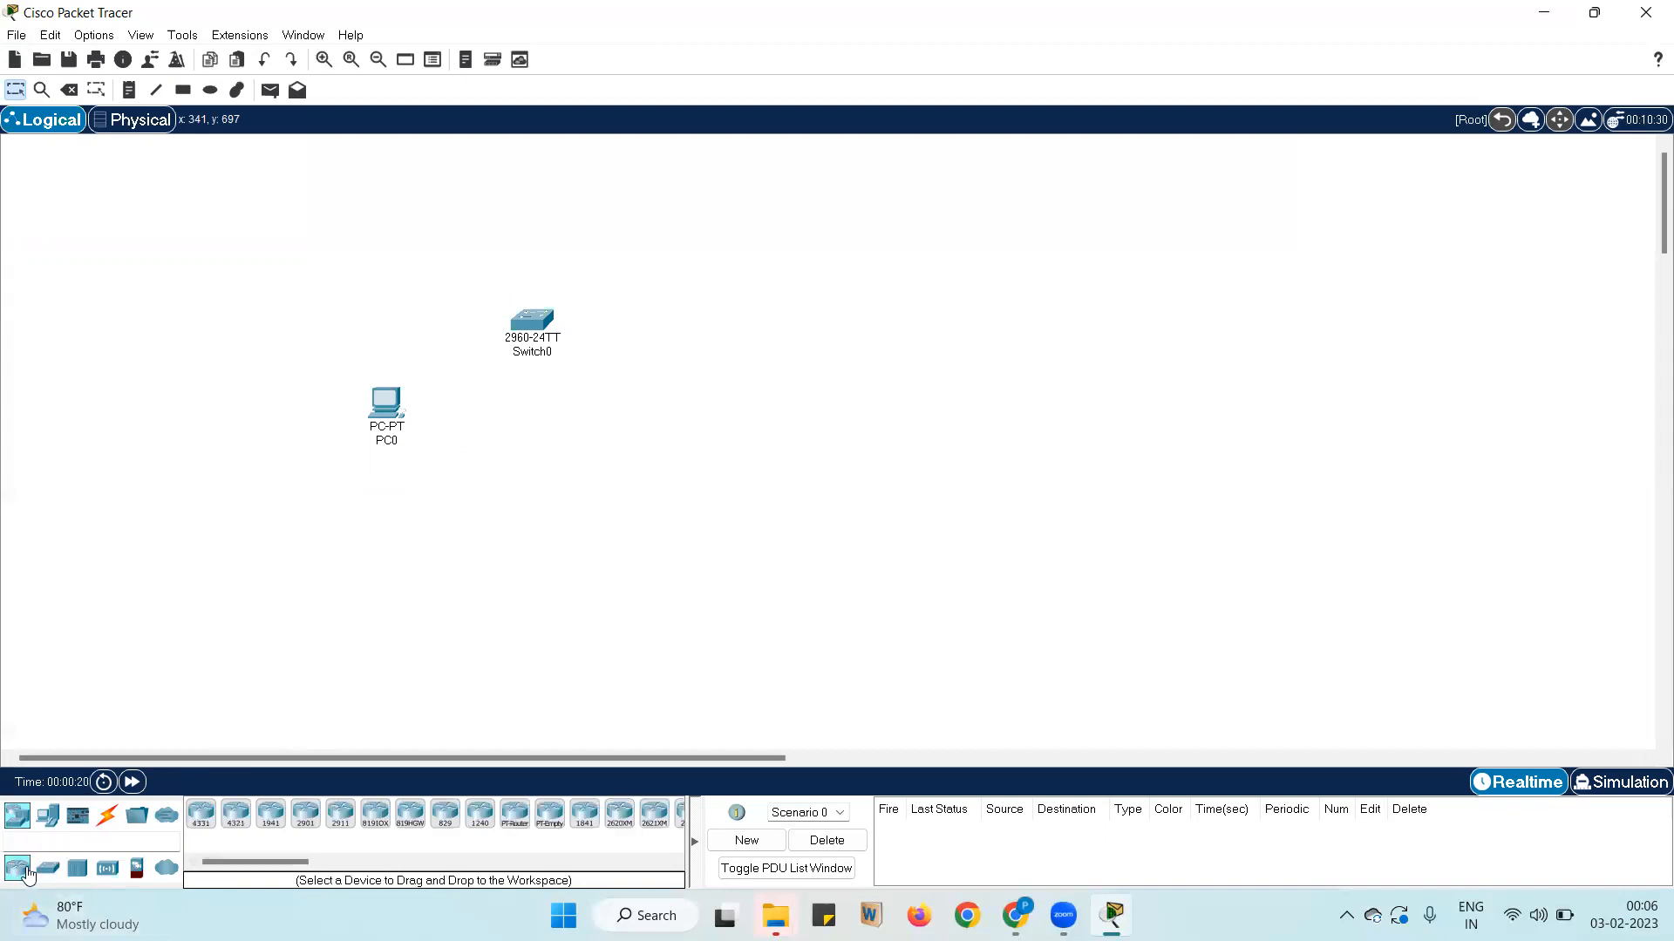
pyautogui.click(48, 815)
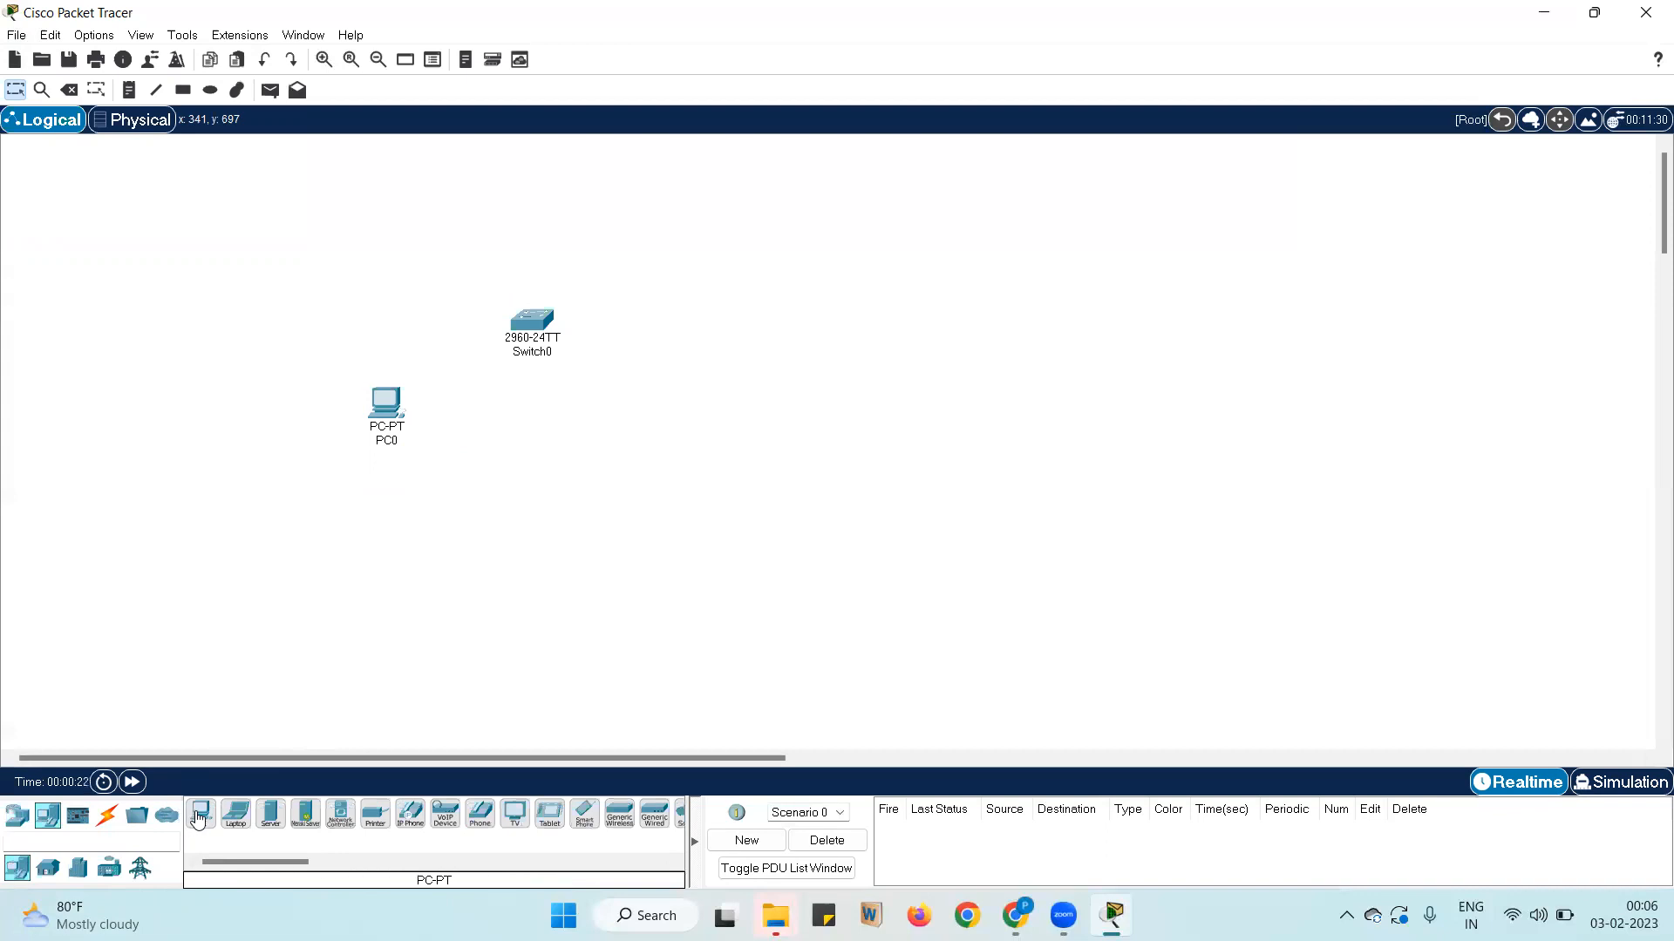
pyautogui.click(232, 817)
pyautogui.click(897, 417)
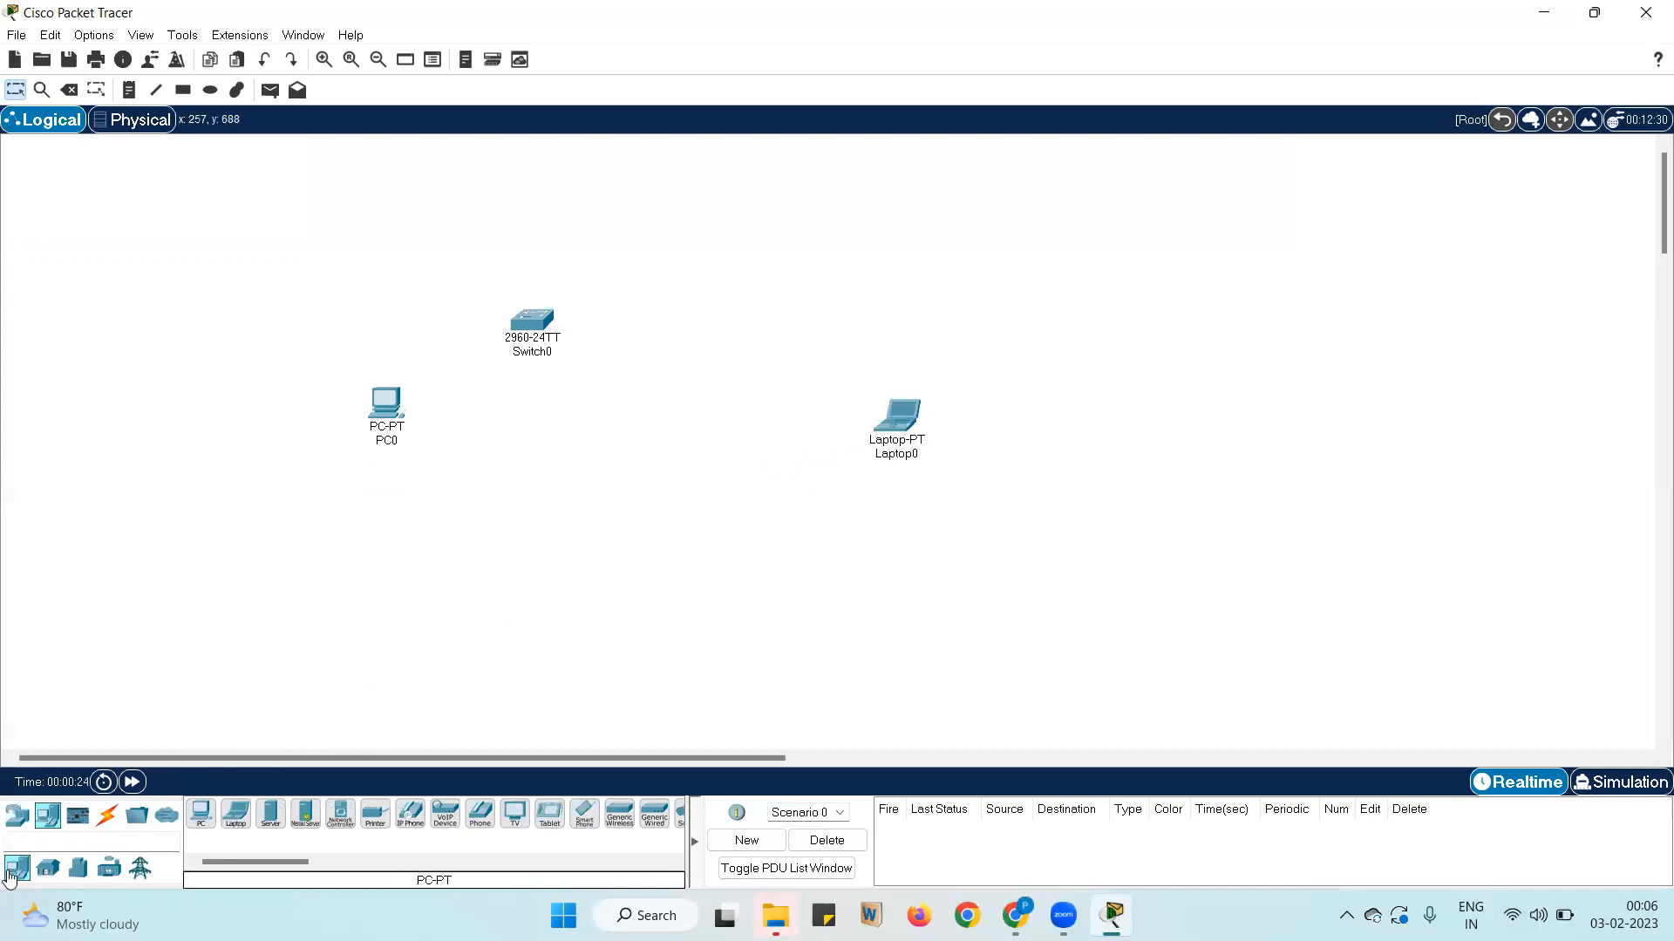
pyautogui.click(8, 820)
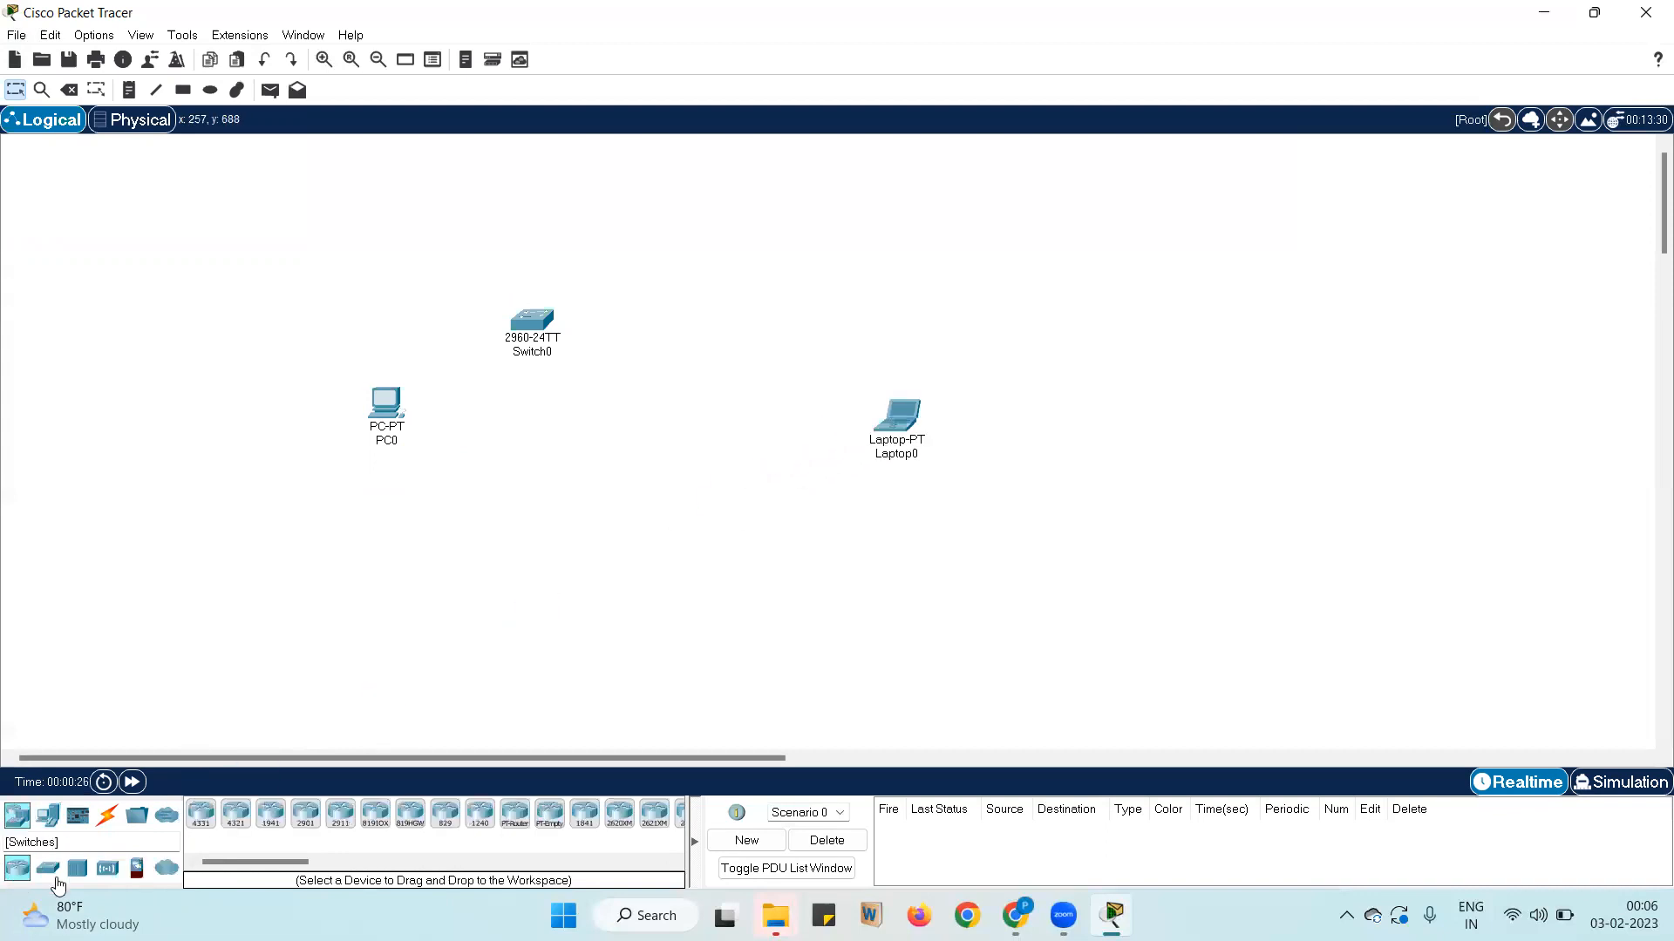
pyautogui.moveTo(48, 868); pyautogui.dragTo(852, 312)
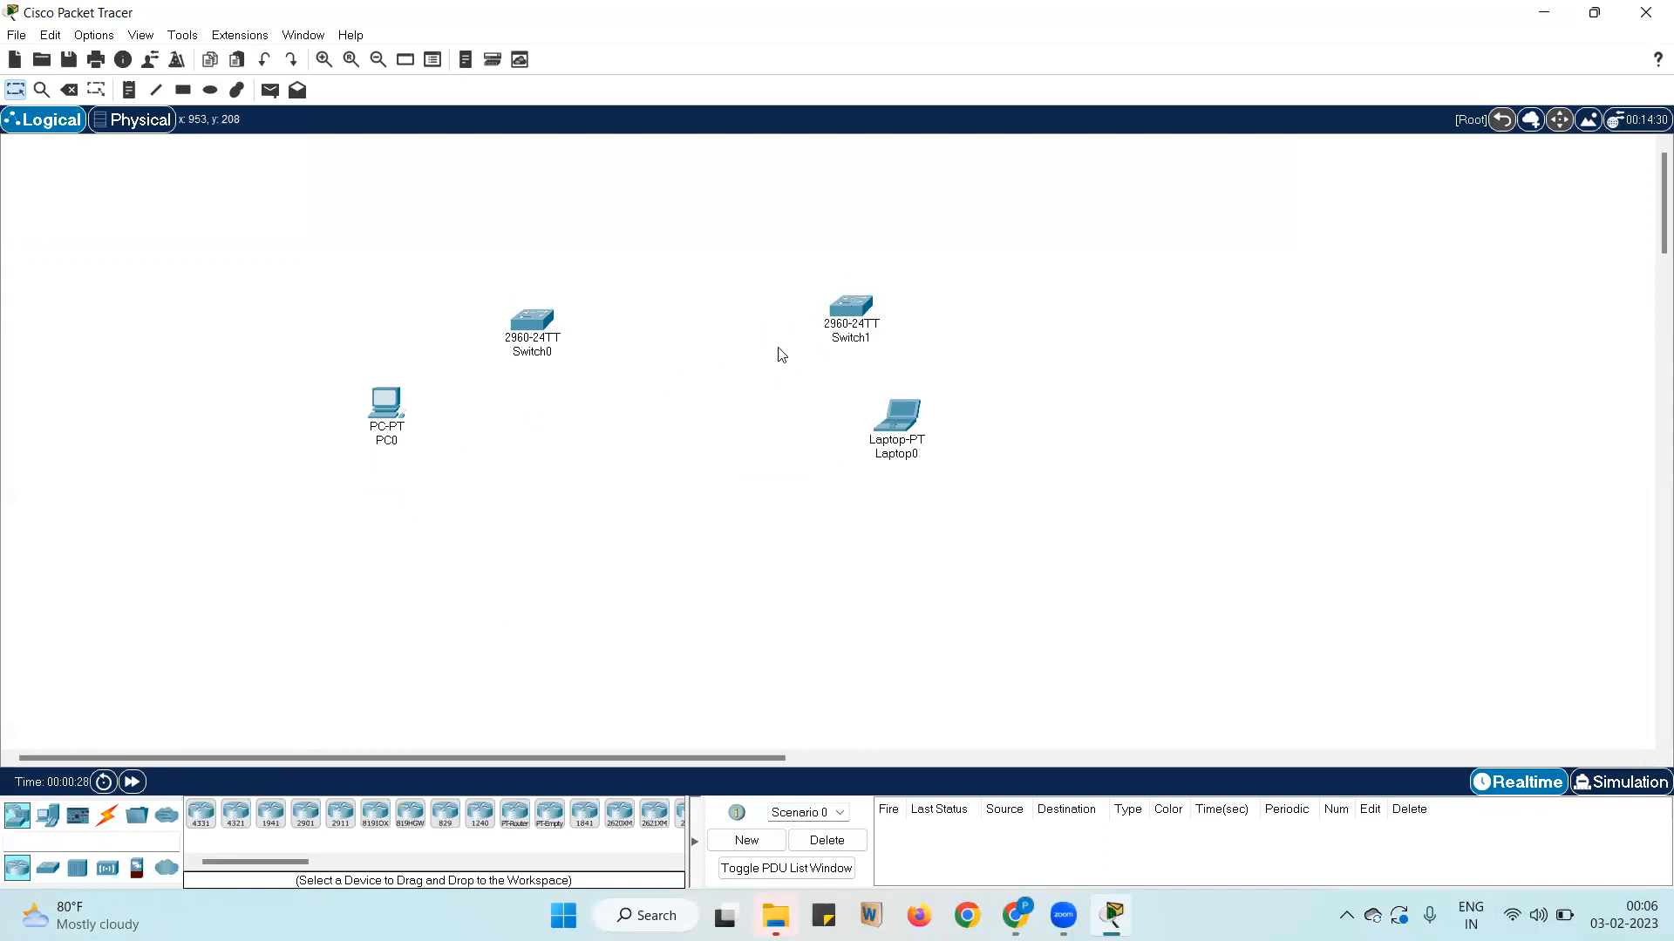
# Connect PC0 to Switch0 using the automatically chosen connection type
pyautogui.click(105, 817)
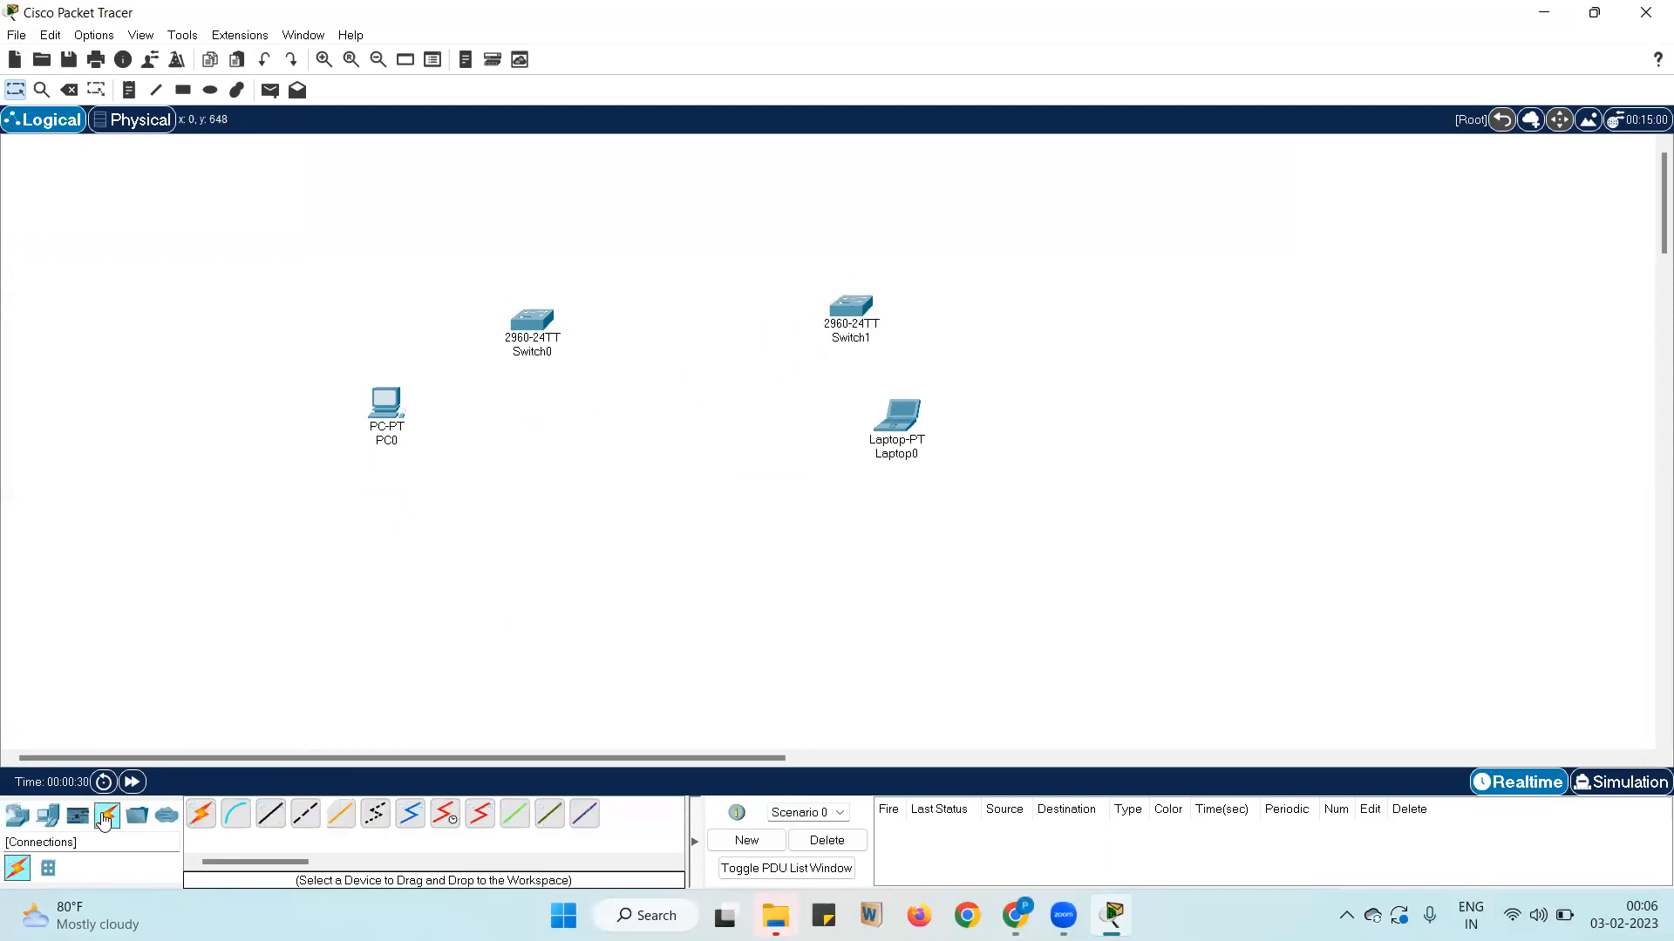
pyautogui.click(200, 813)
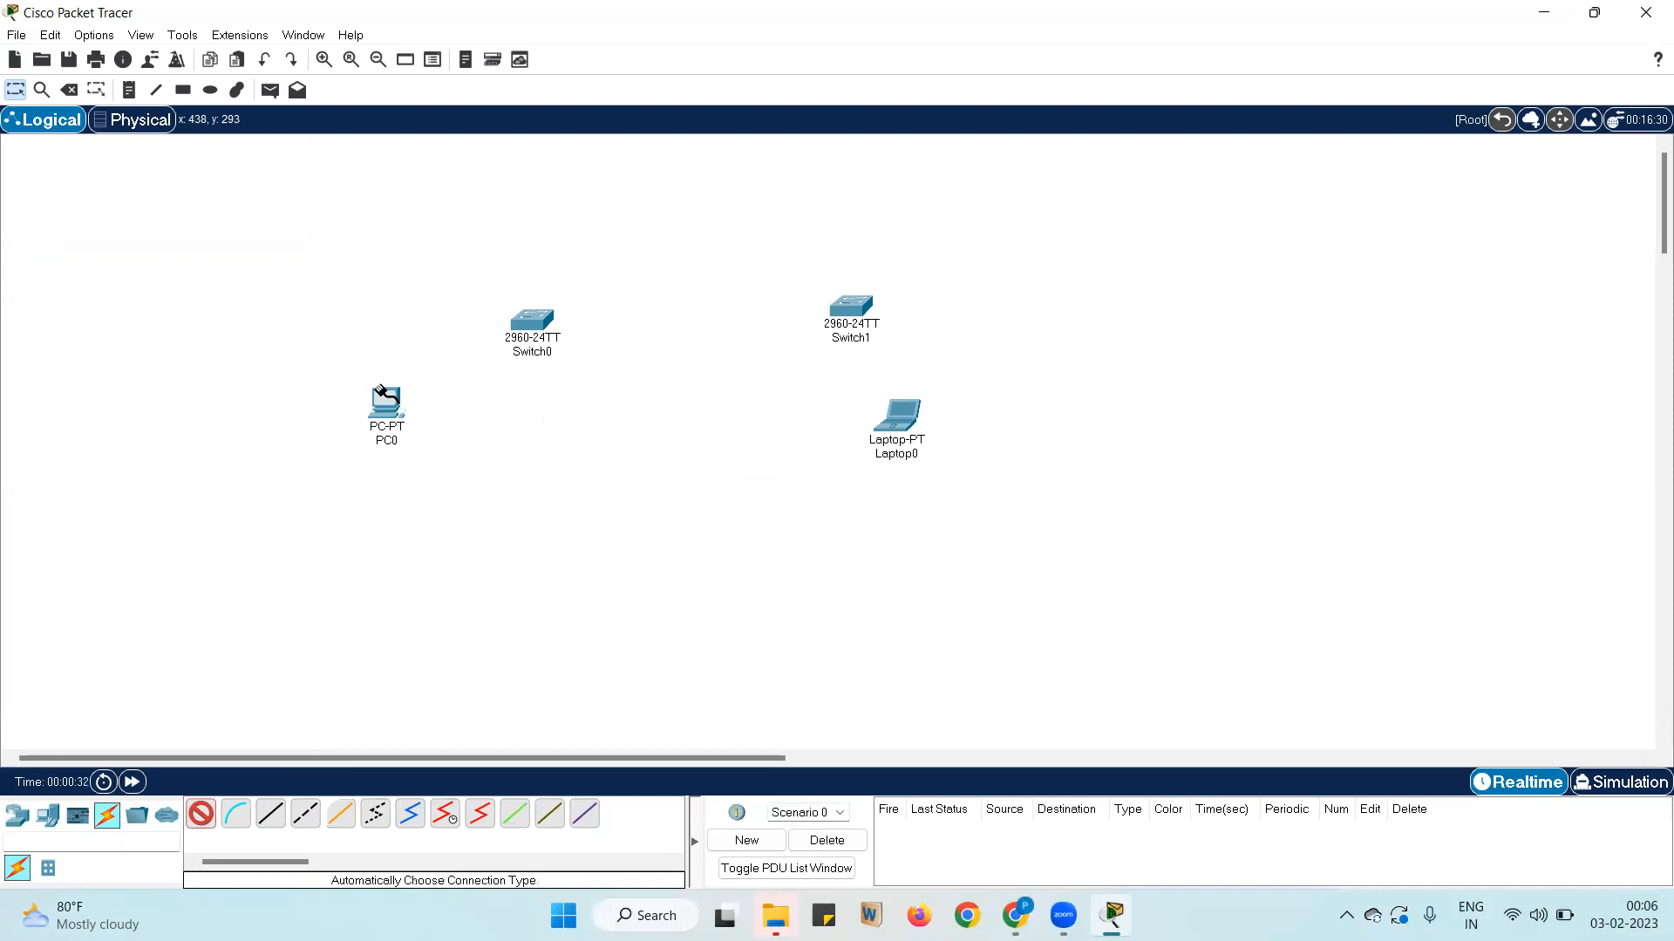
pyautogui.click(390, 397)
pyautogui.click(539, 321)
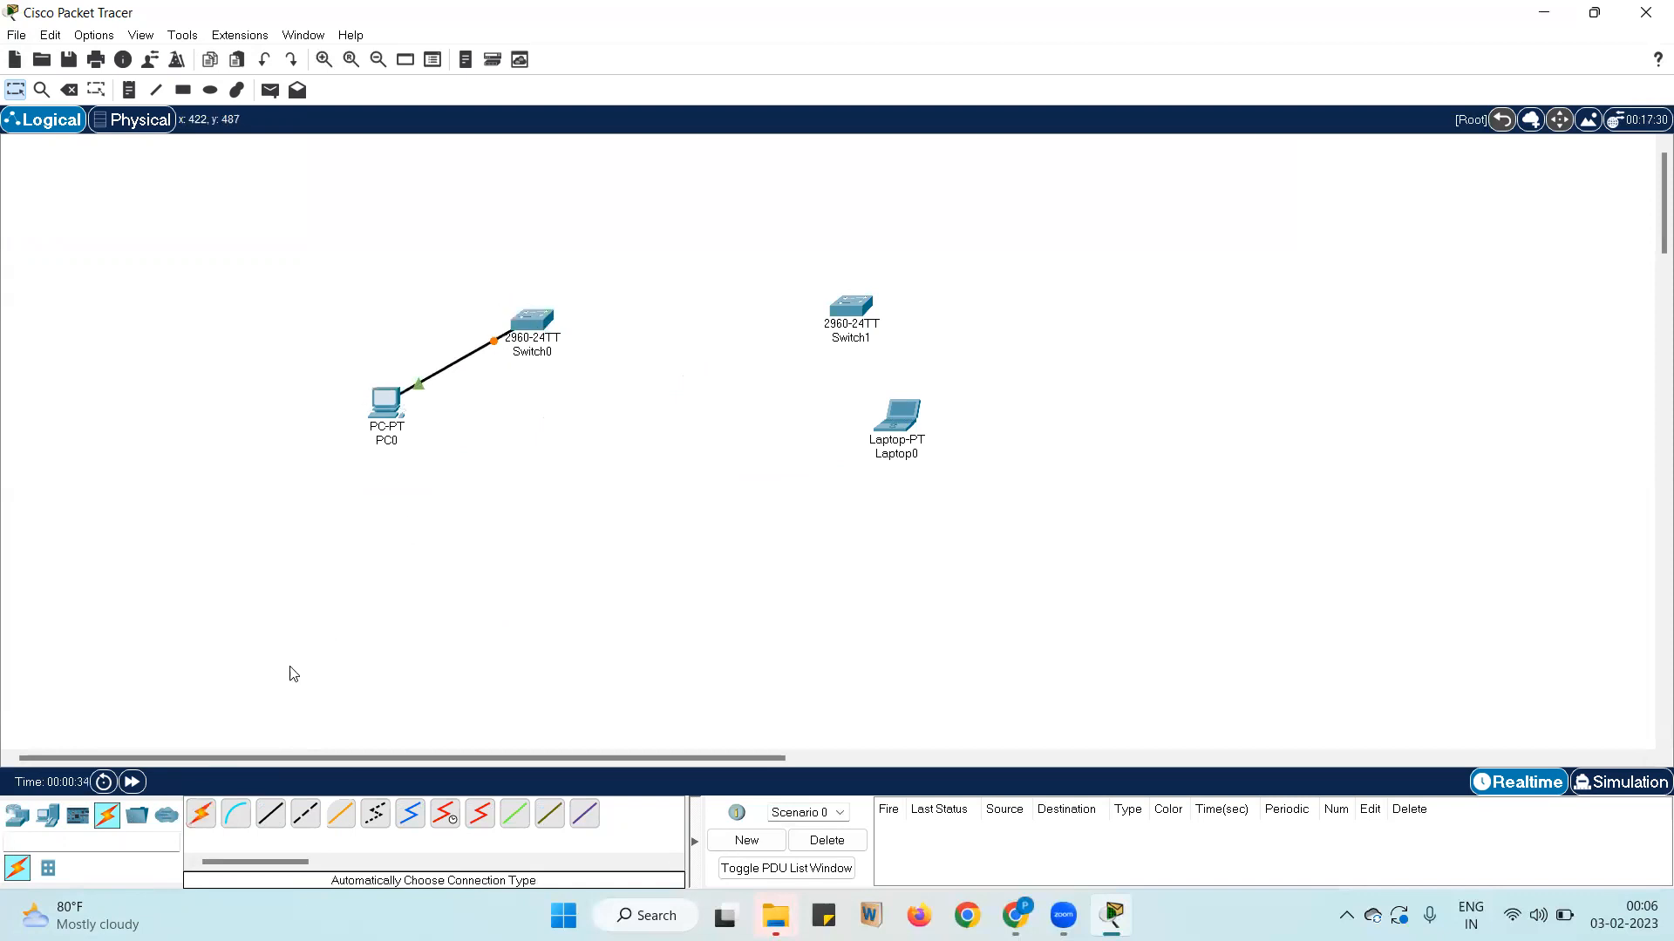
# Connect Switch0 to Switch1 and Switch1 to Laptop0 with automatically chosen connection types
pyautogui.click(200, 813)
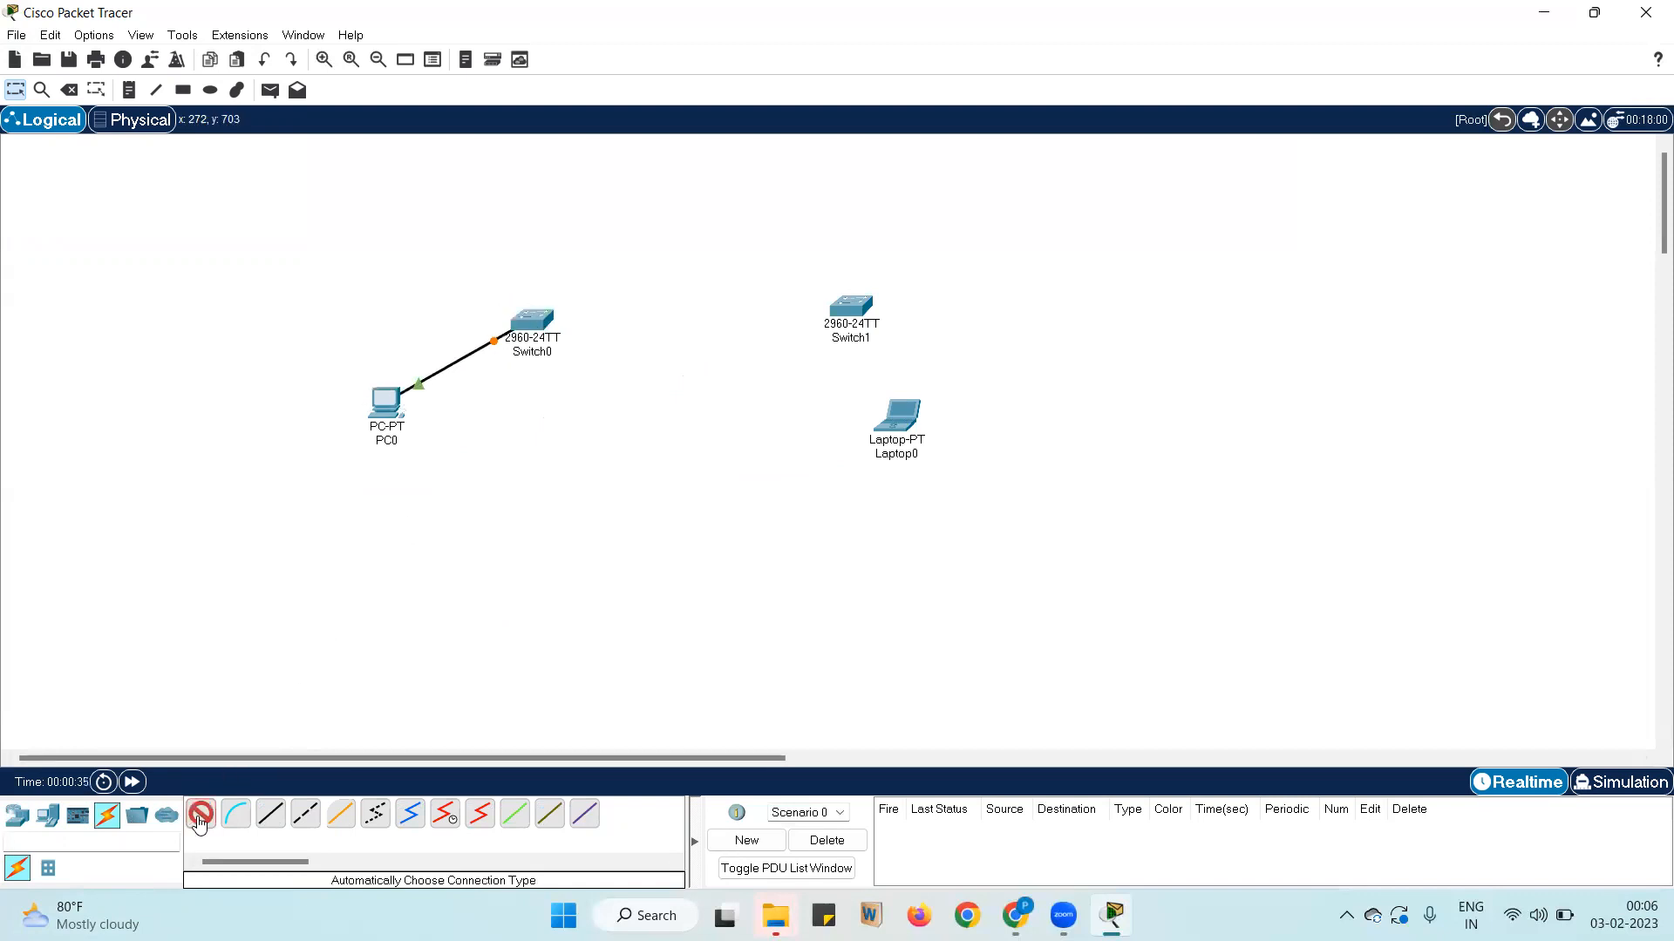
pyautogui.click(534, 327)
pyautogui.click(861, 309)
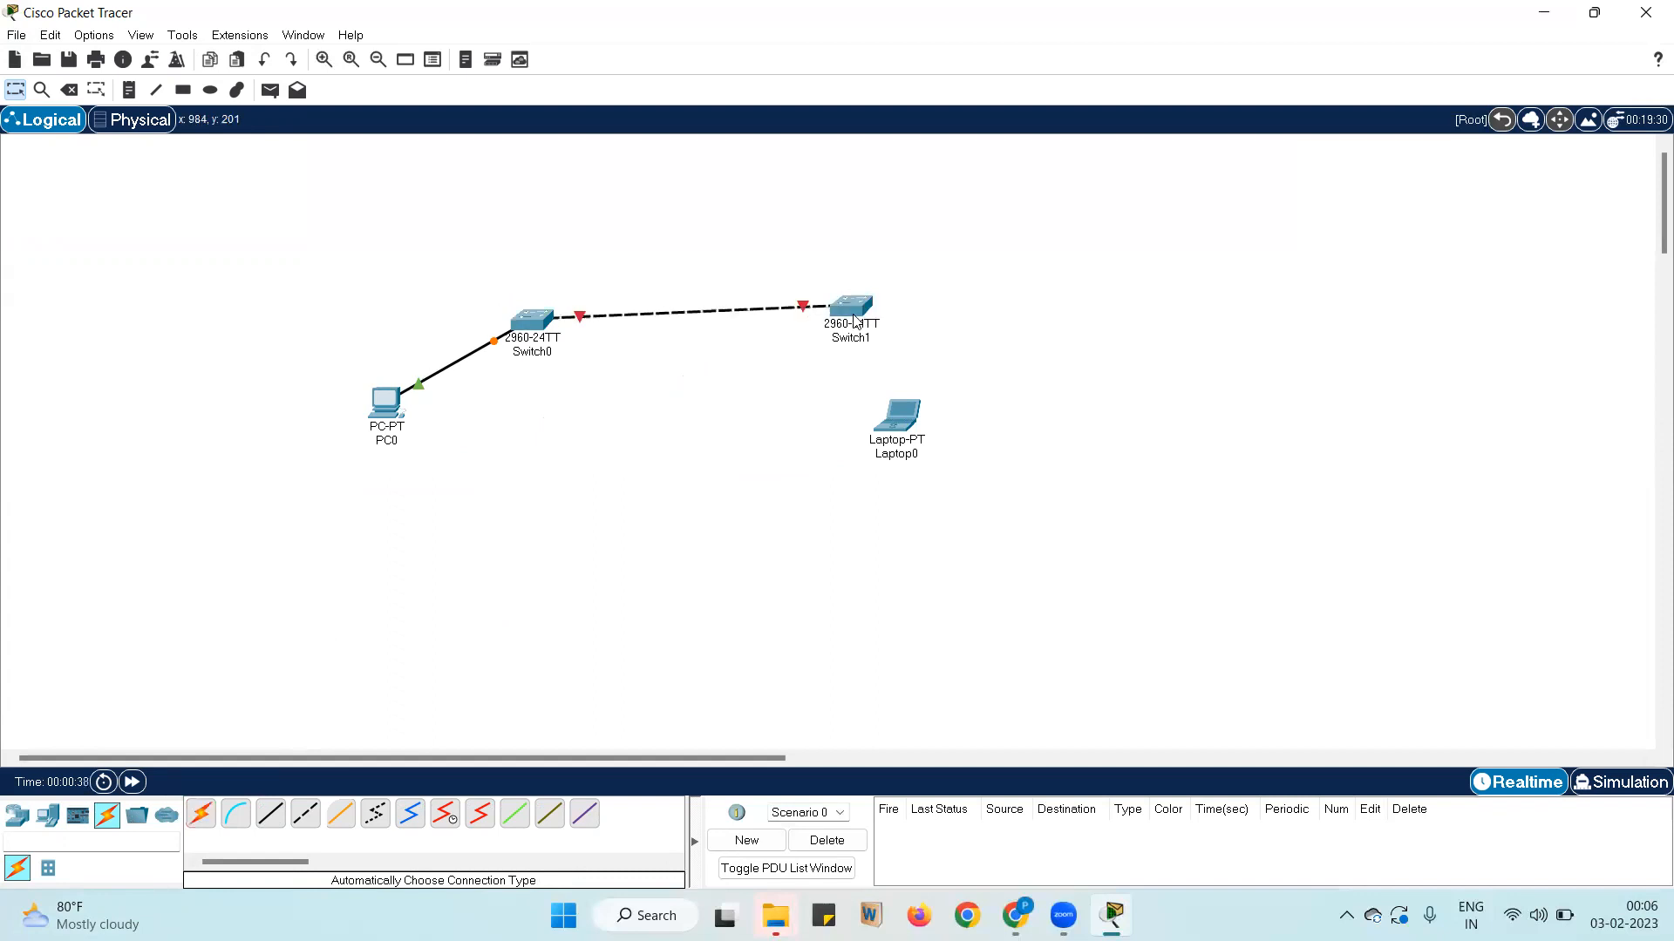
pyautogui.click(193, 821)
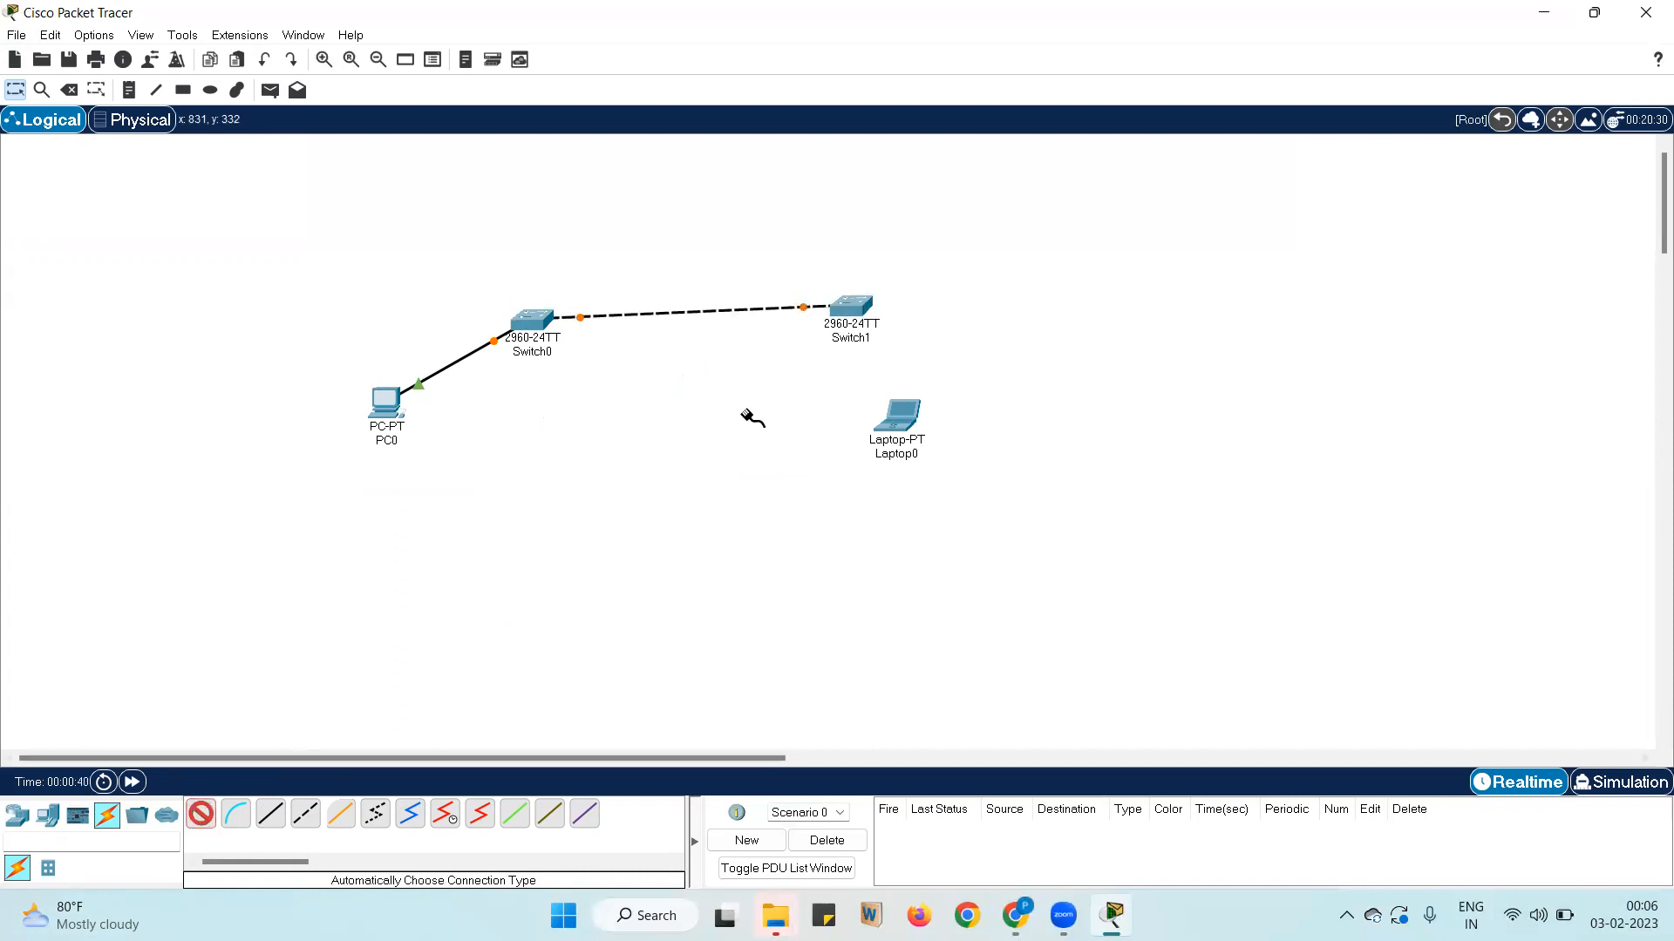
pyautogui.click(860, 318)
pyautogui.click(898, 427)
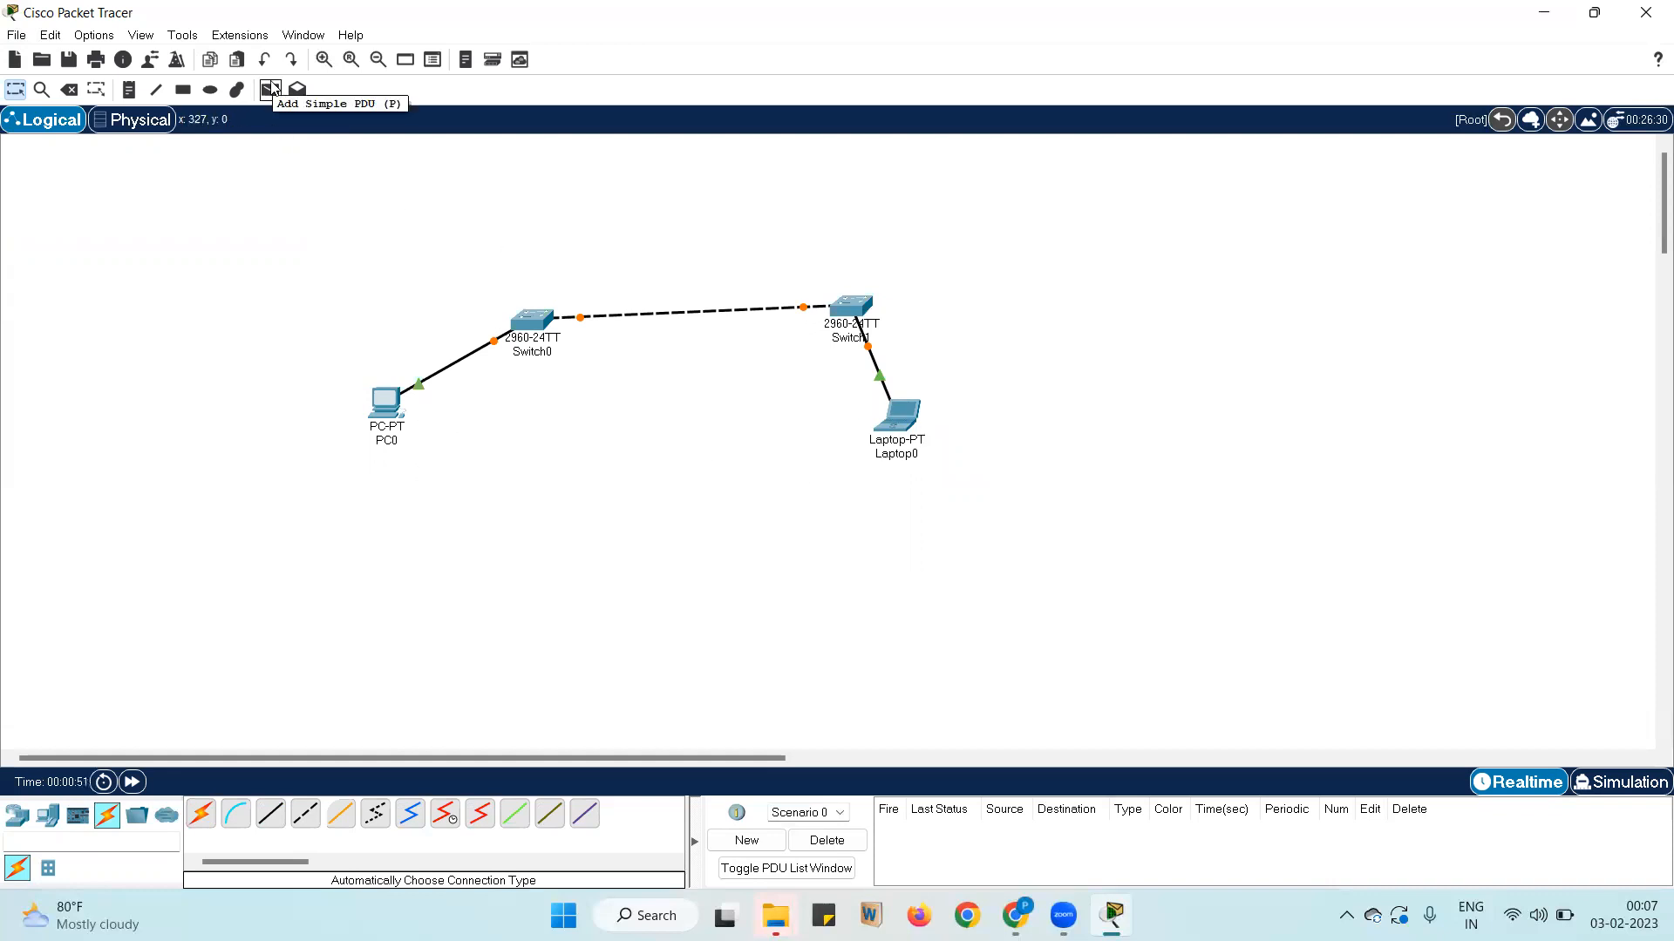
# Add a text note reading "Network 1" above PC0 and Switch0
pyautogui.click(129, 91)
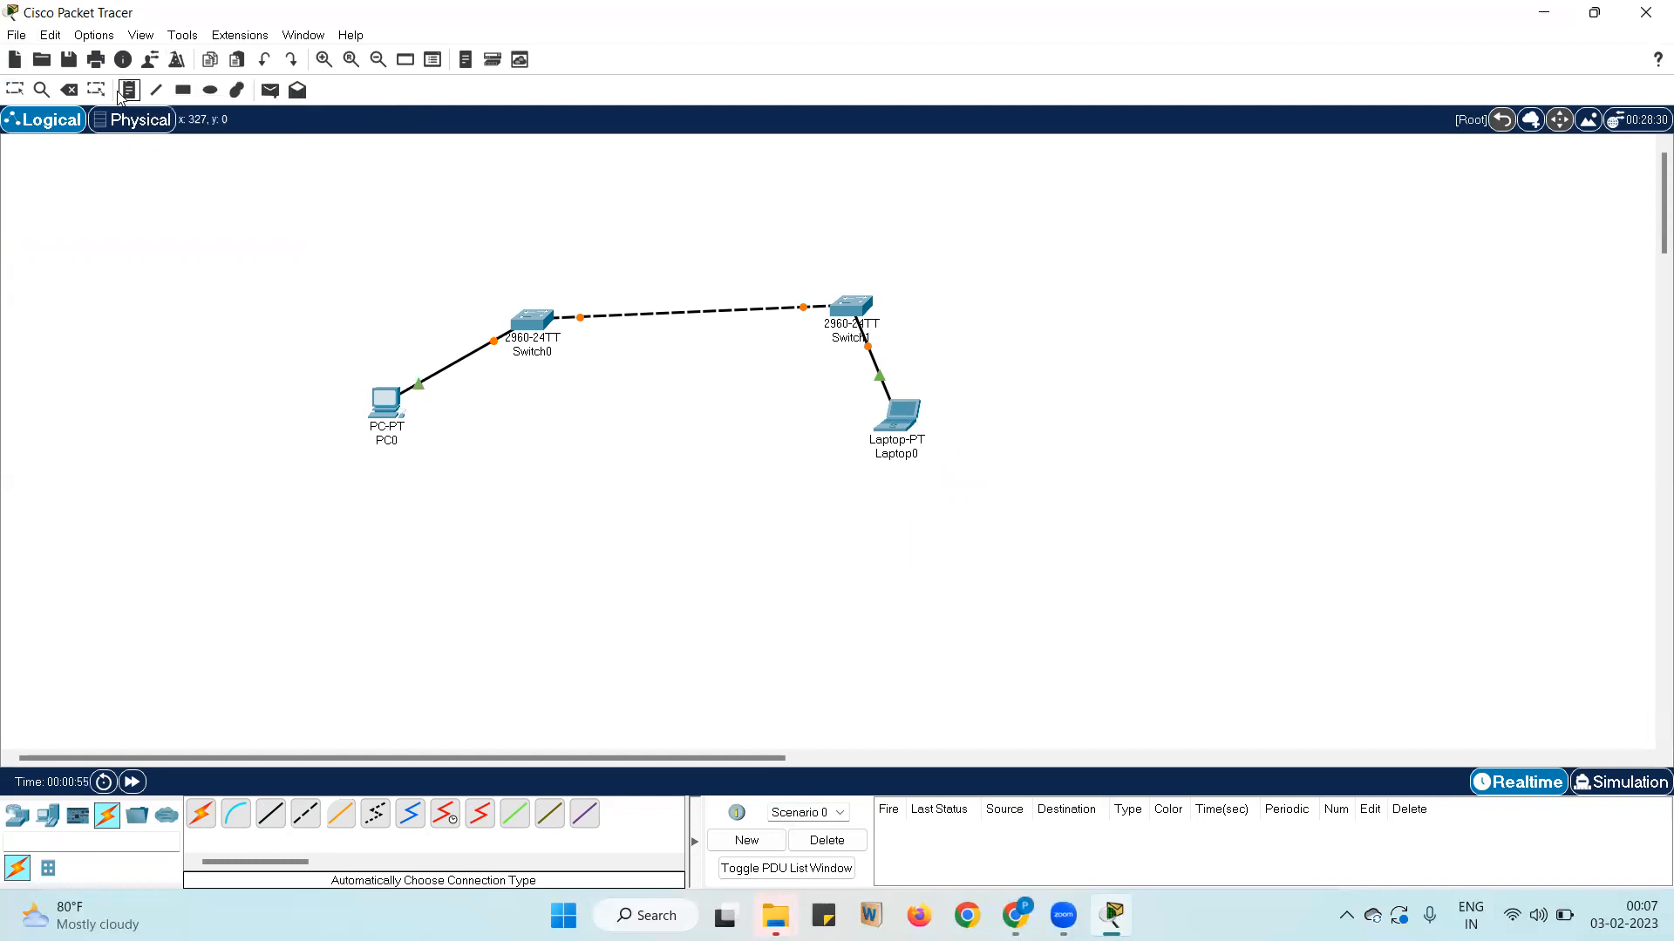
pyautogui.click(369, 223)
pyautogui.write('Network 1')
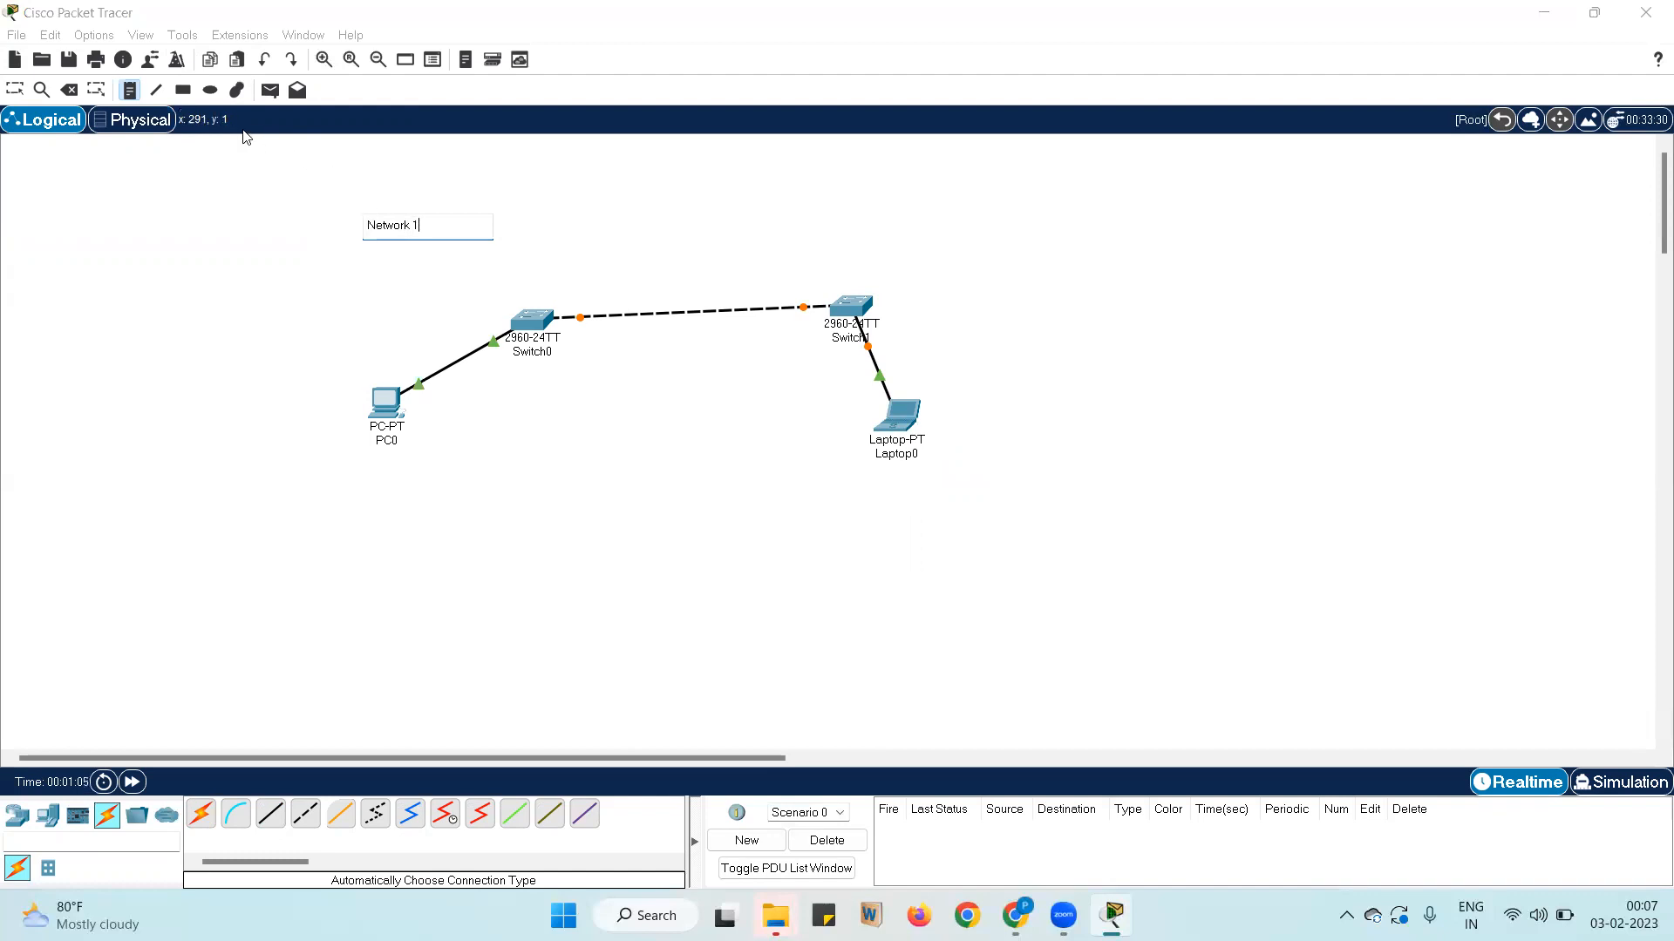
pyautogui.click(474, 256)
pyautogui.press('Escape')
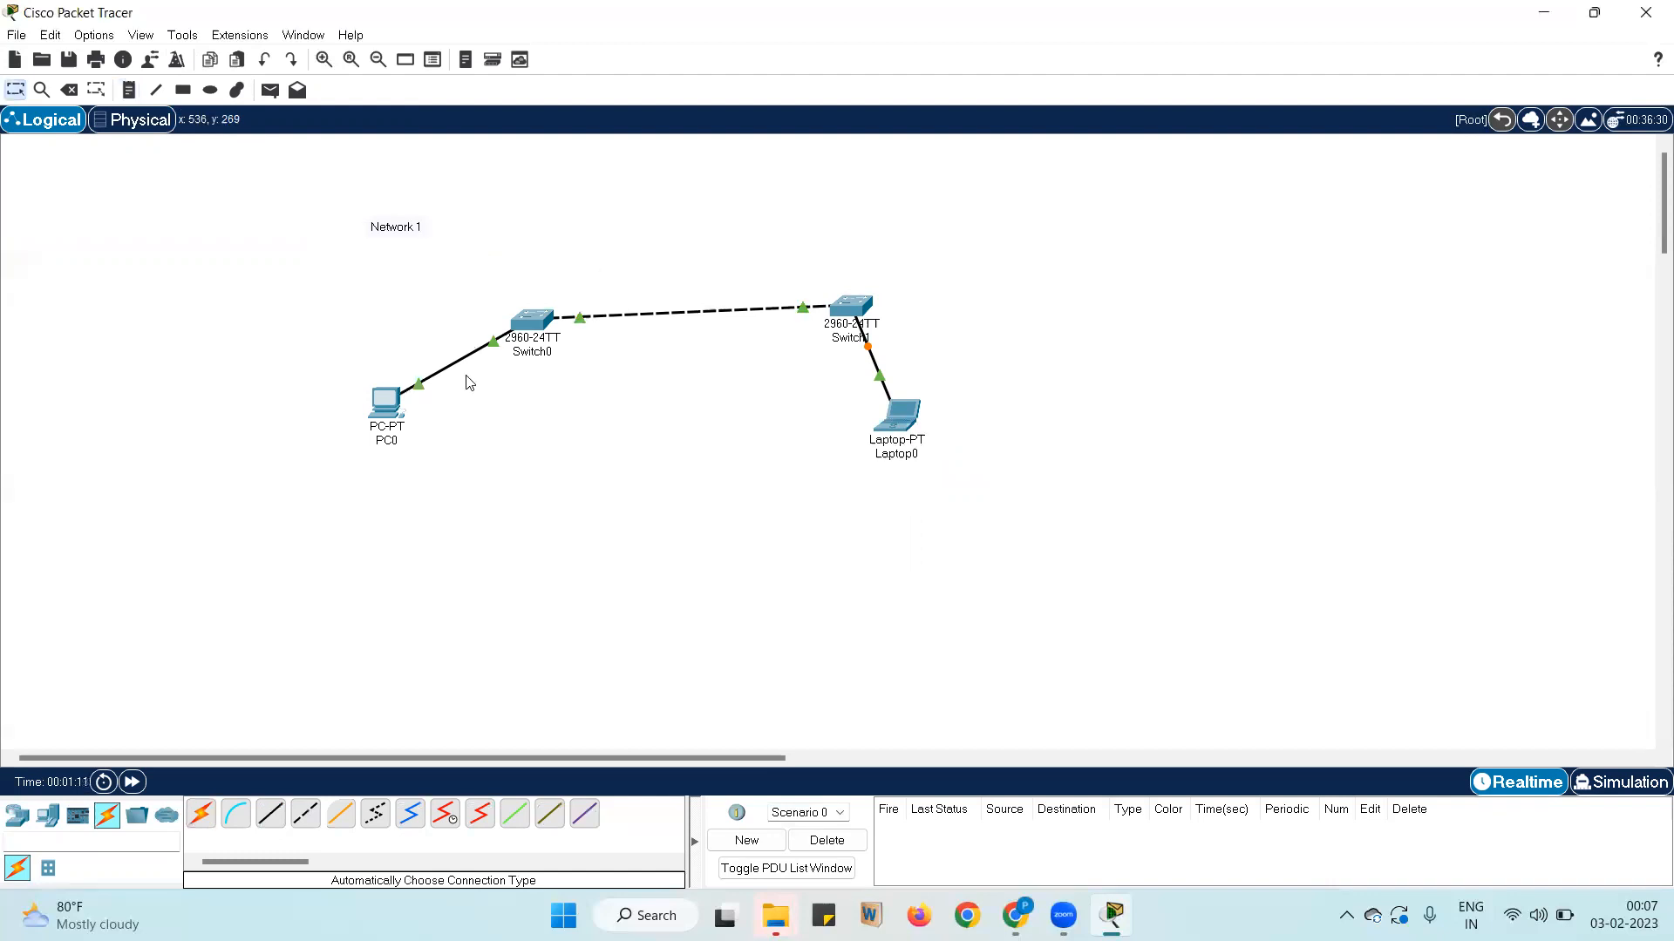
# Switch the workspace from Realtime to Simulation mode
pyautogui.click(271, 91)
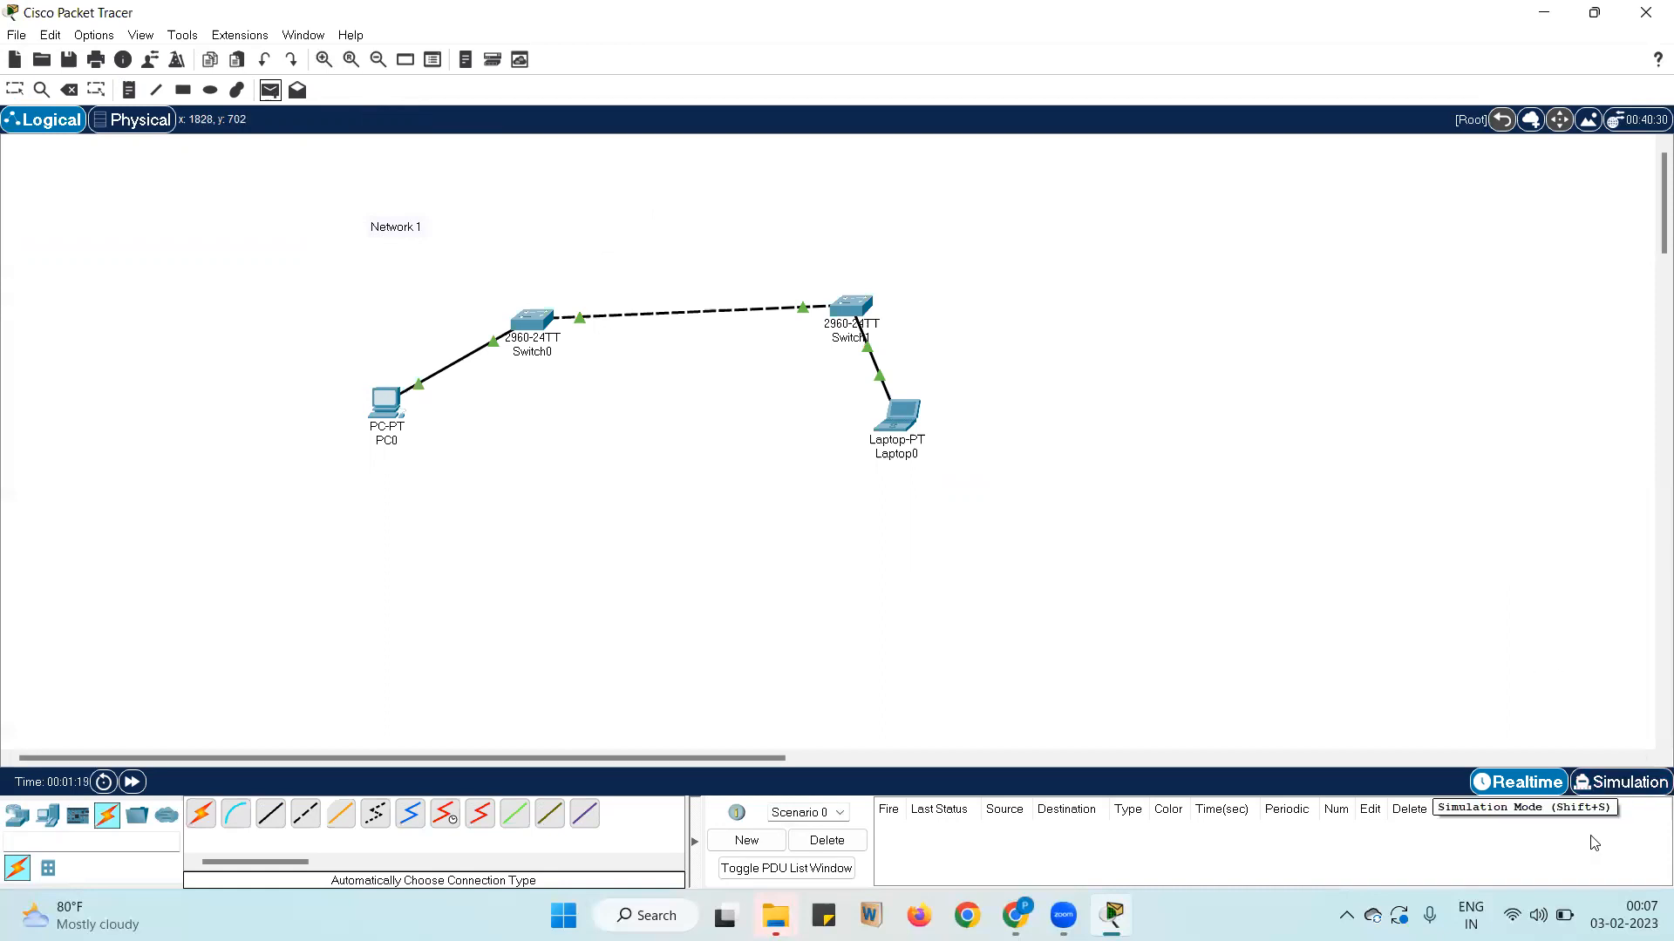
pyautogui.click(1619, 784)
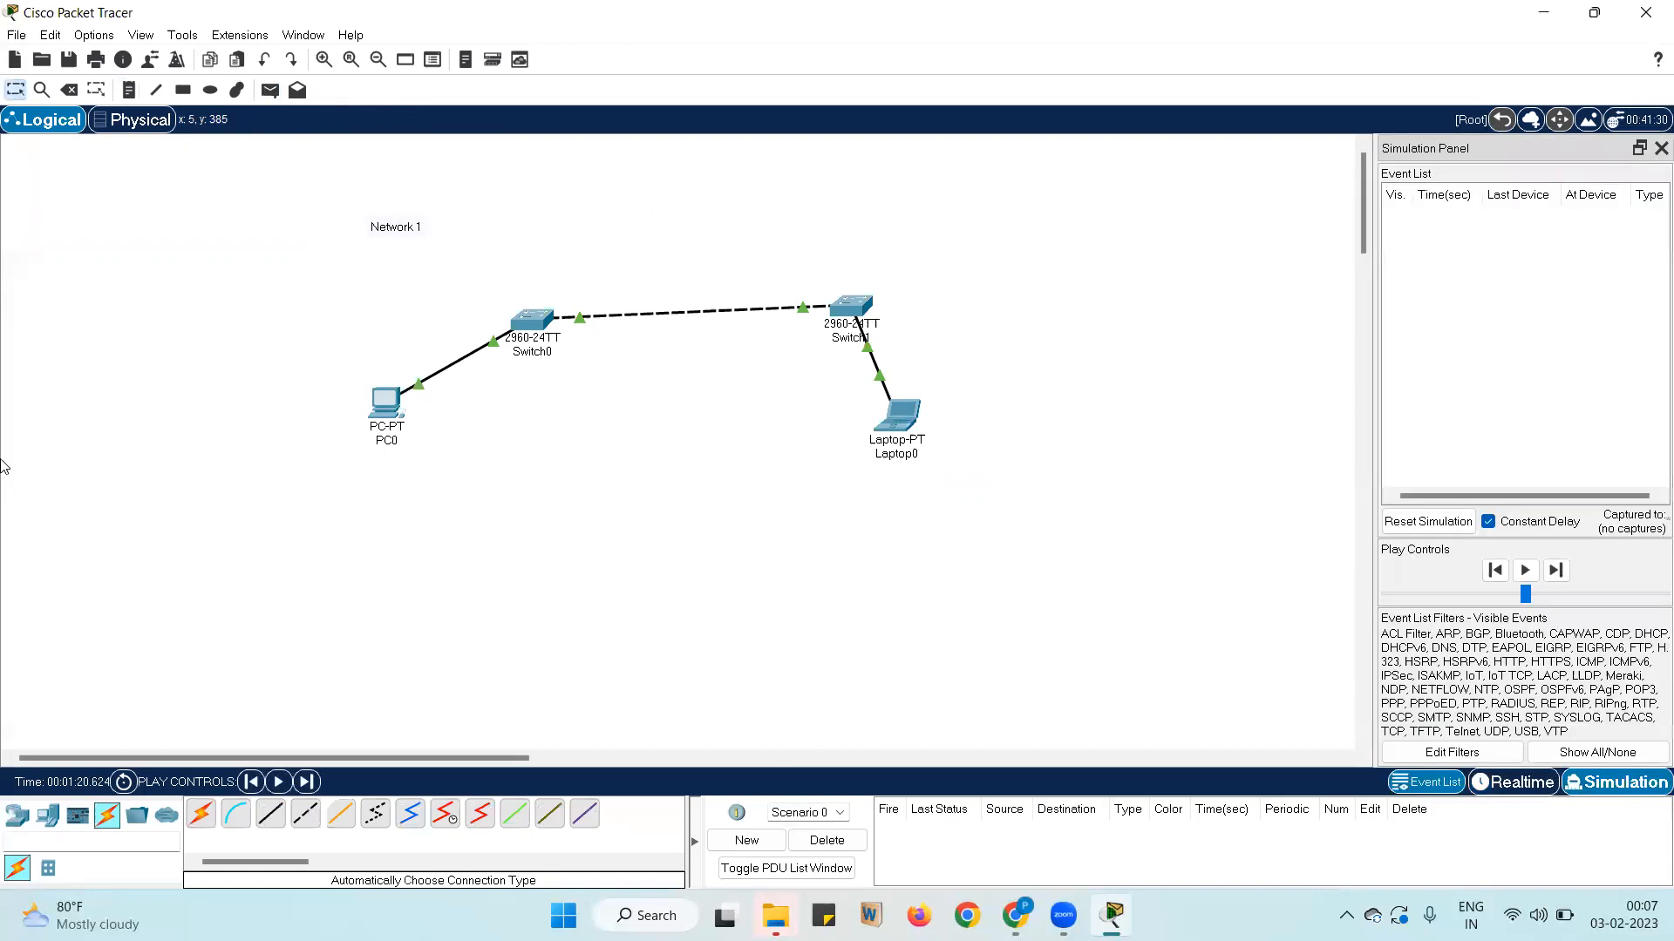
pyautogui.click(296, 91)
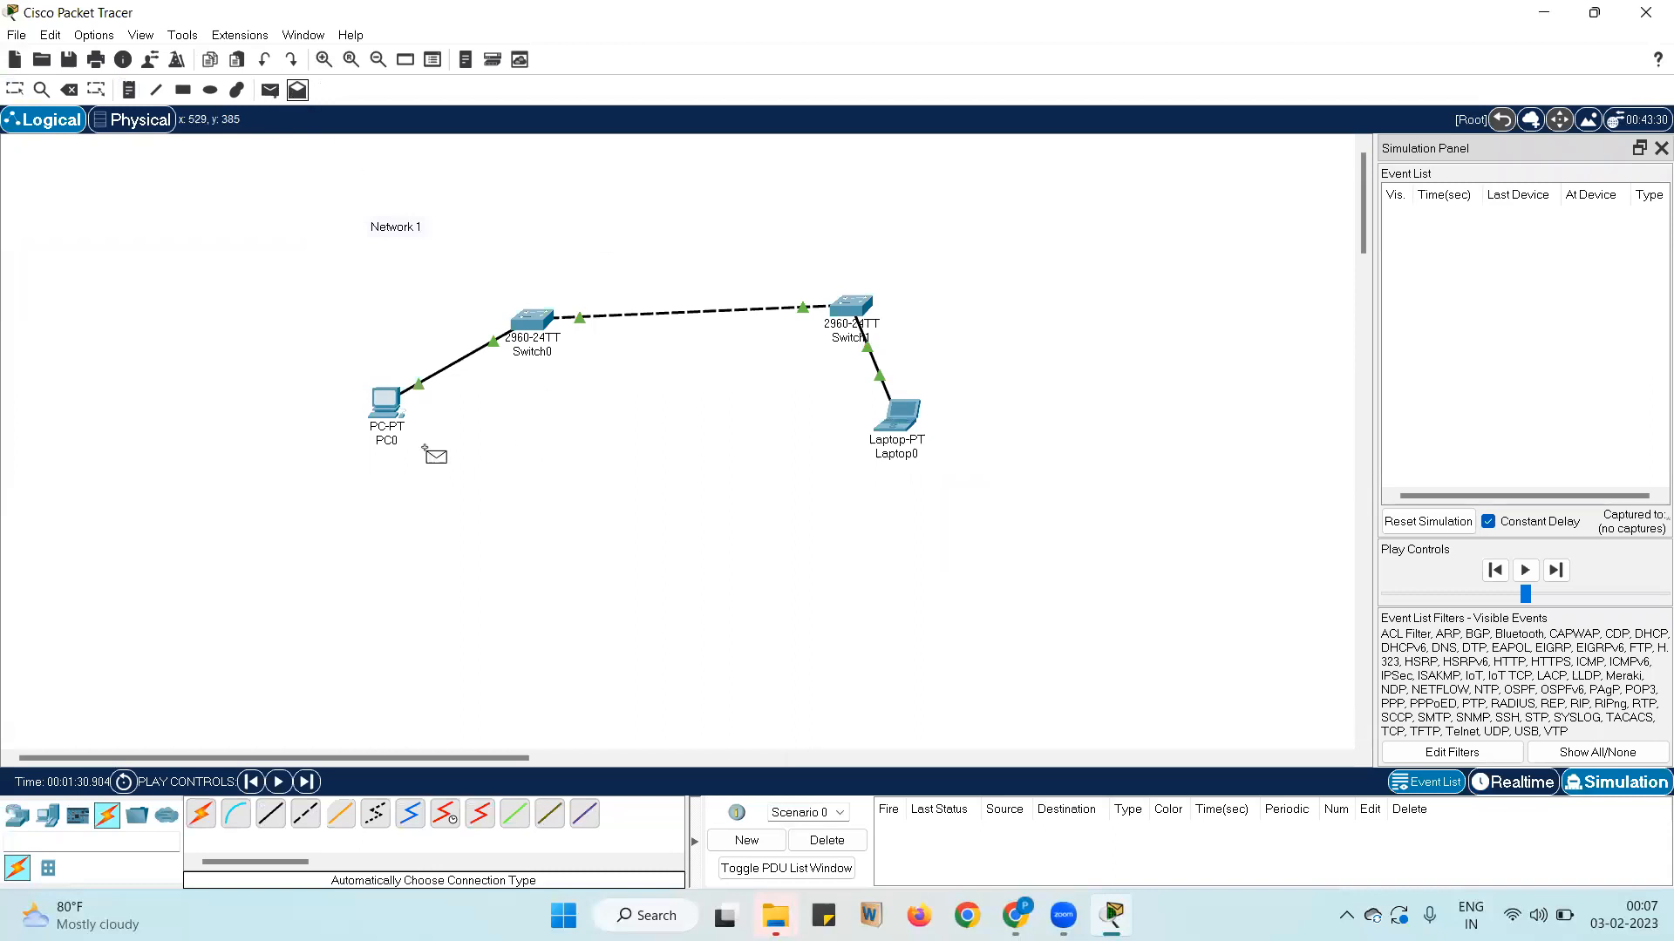
pyautogui.click(386, 399)
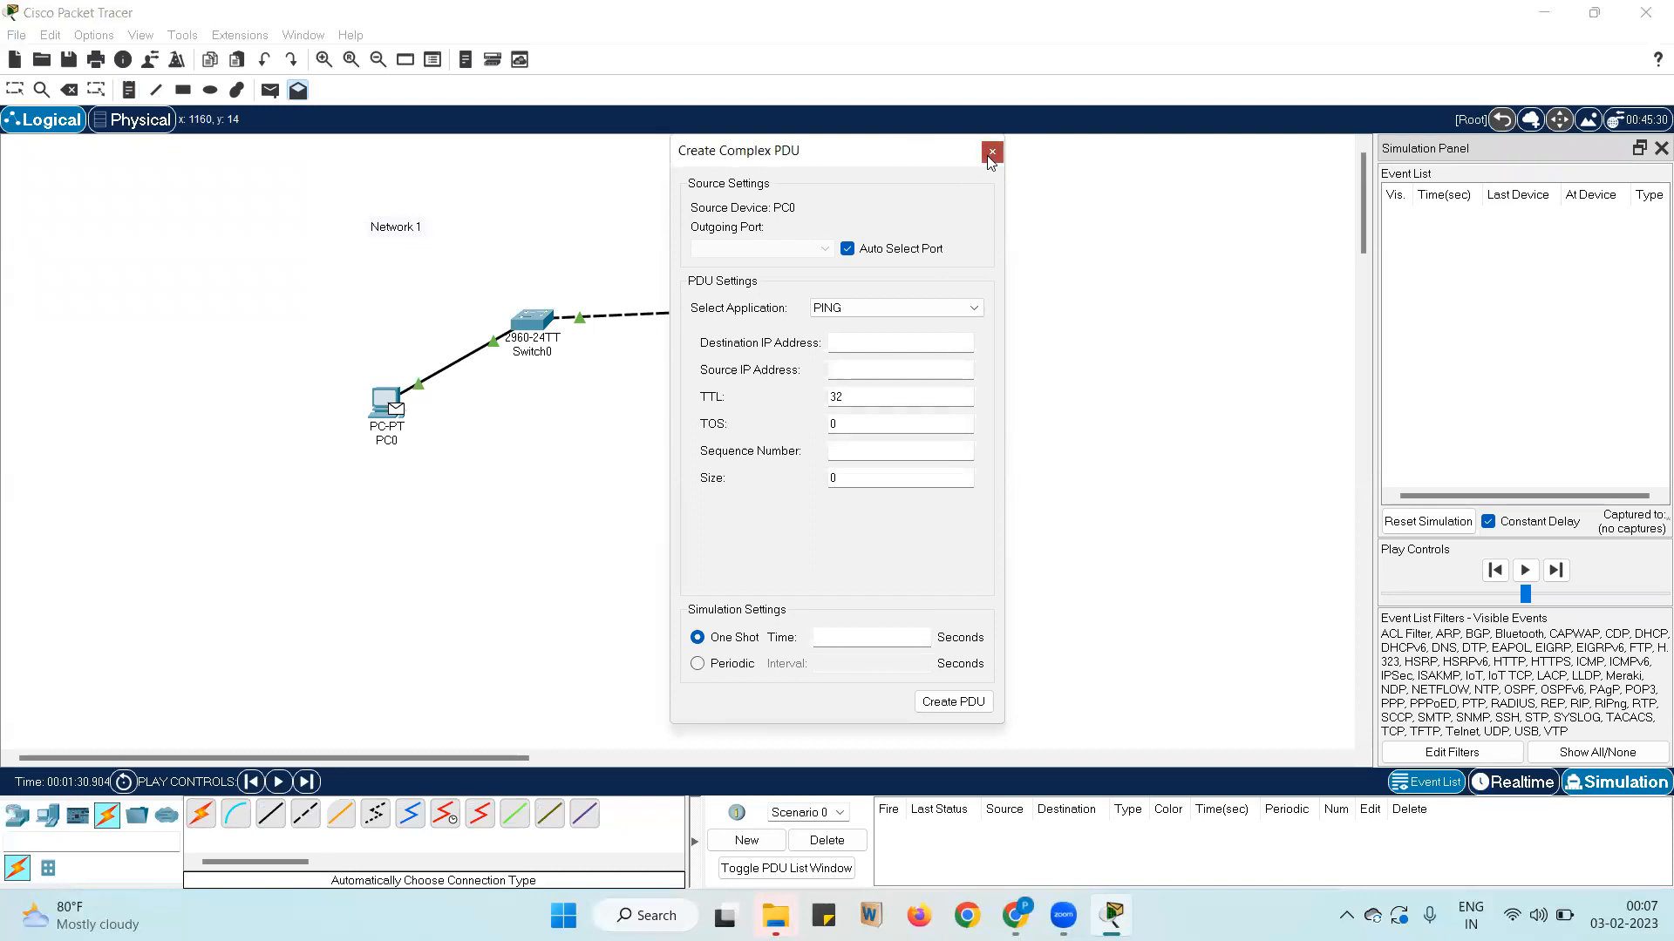
pyautogui.click(992, 152)
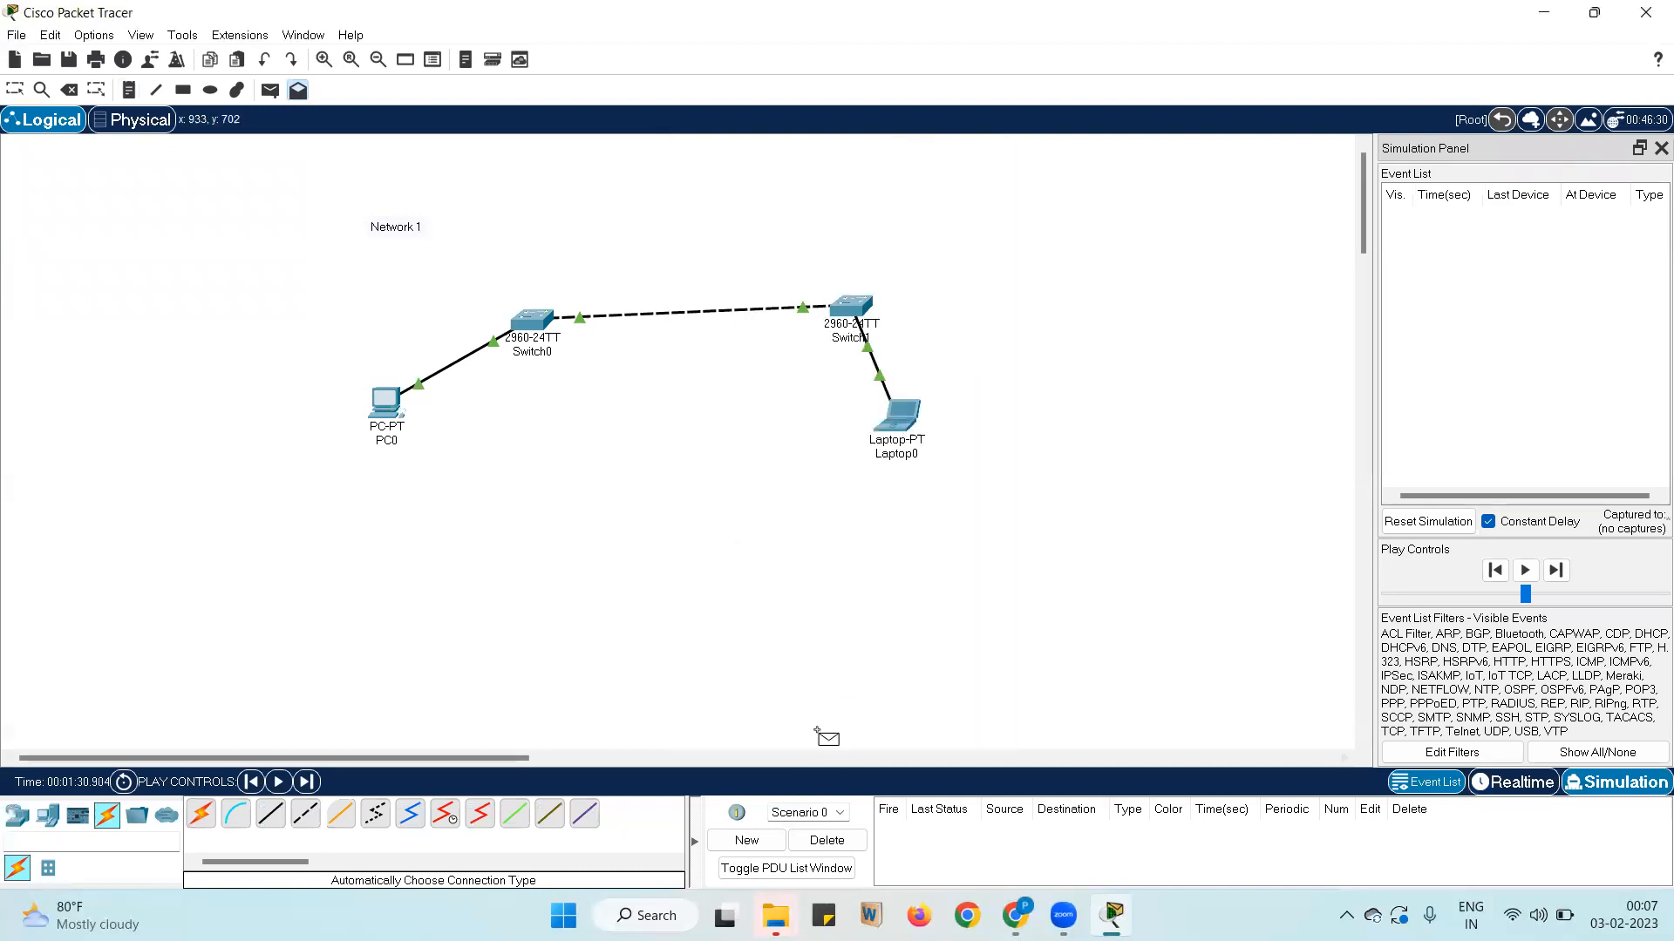
# Try to send a simple PDU from PC0 to Laptop0 before either device has an IP address
pyautogui.click(273, 92)
pyautogui.click(387, 401)
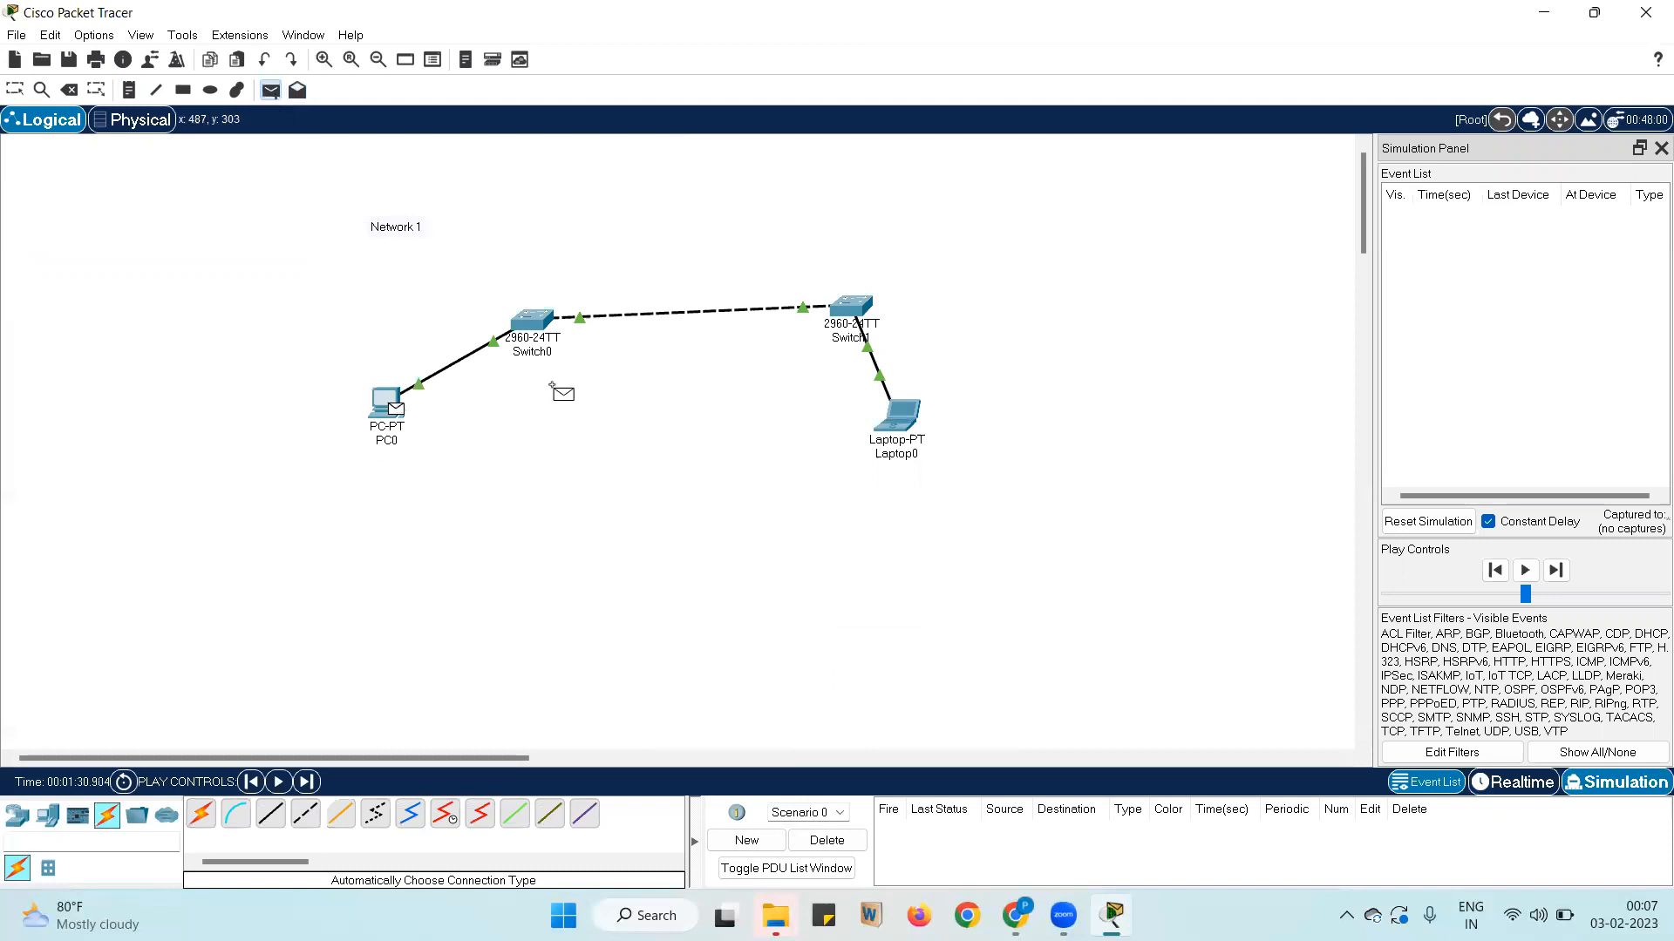
pyautogui.click(899, 412)
pyautogui.click(904, 481)
pyautogui.click(898, 417)
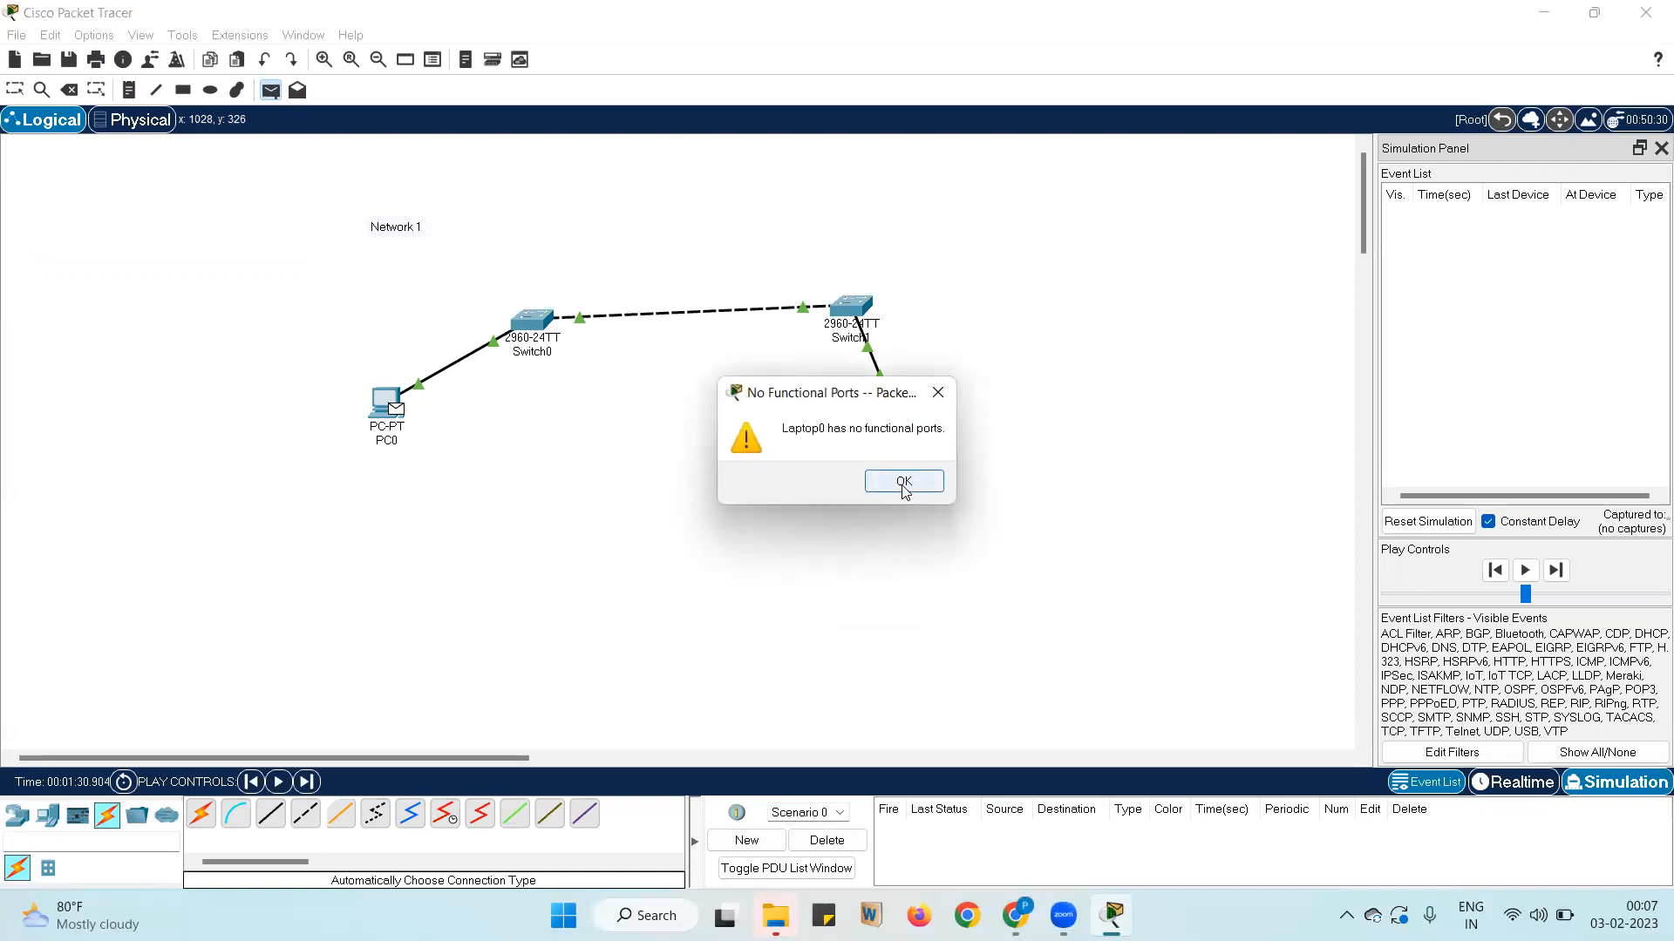
pyautogui.click(902, 489)
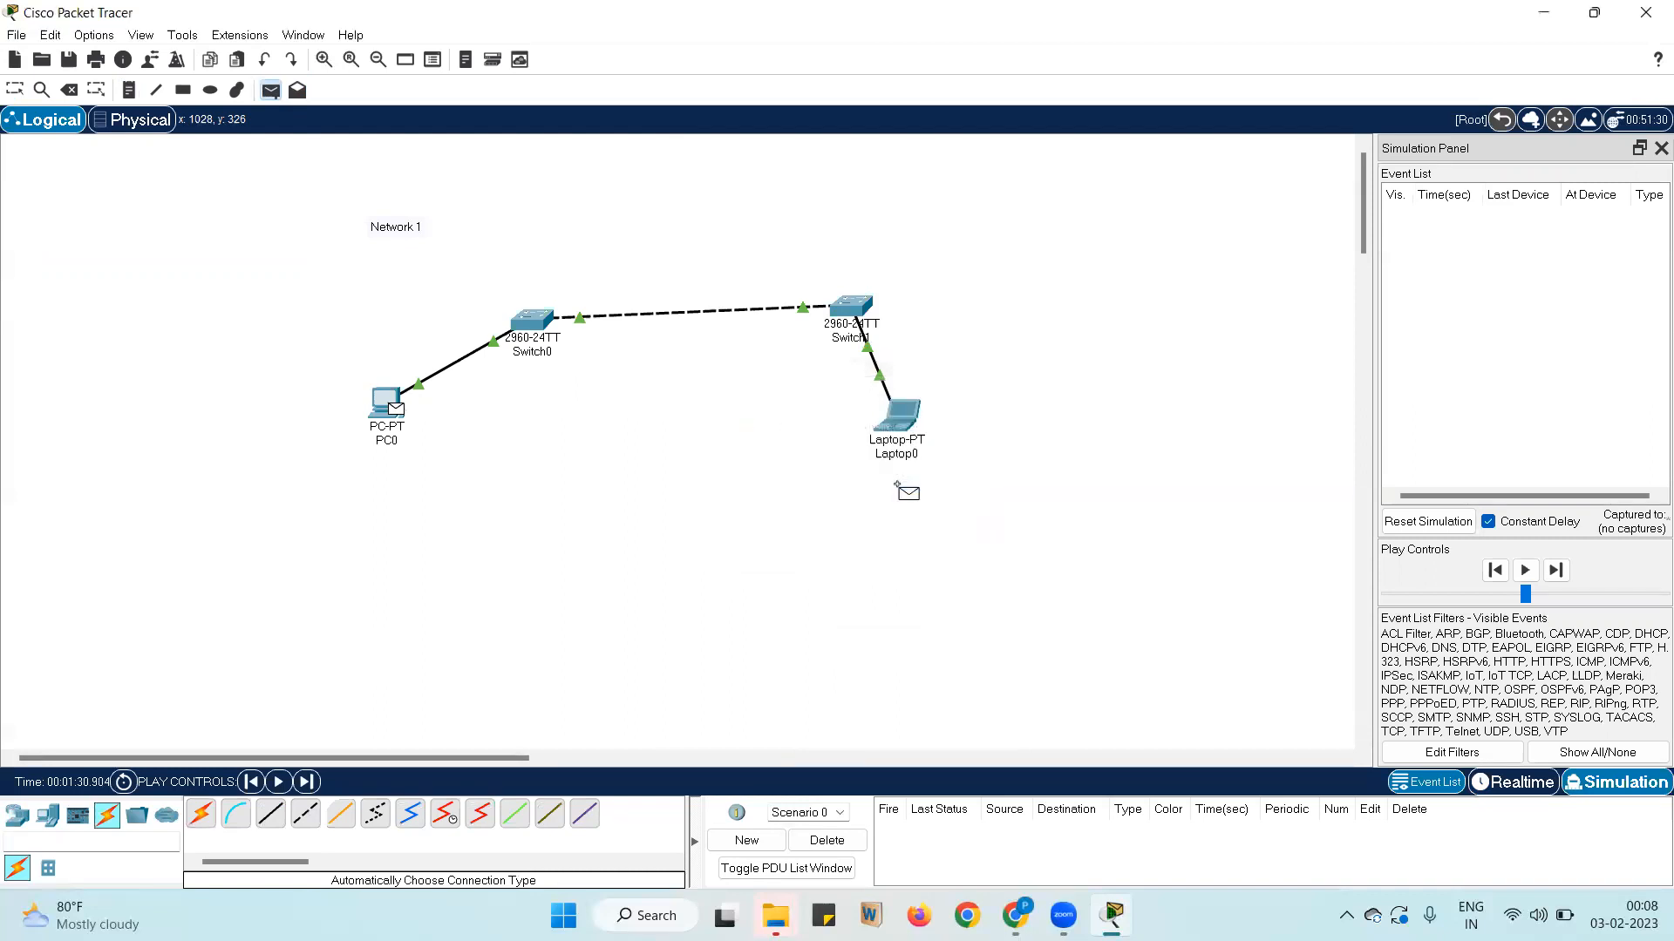
pyautogui.click(917, 418)
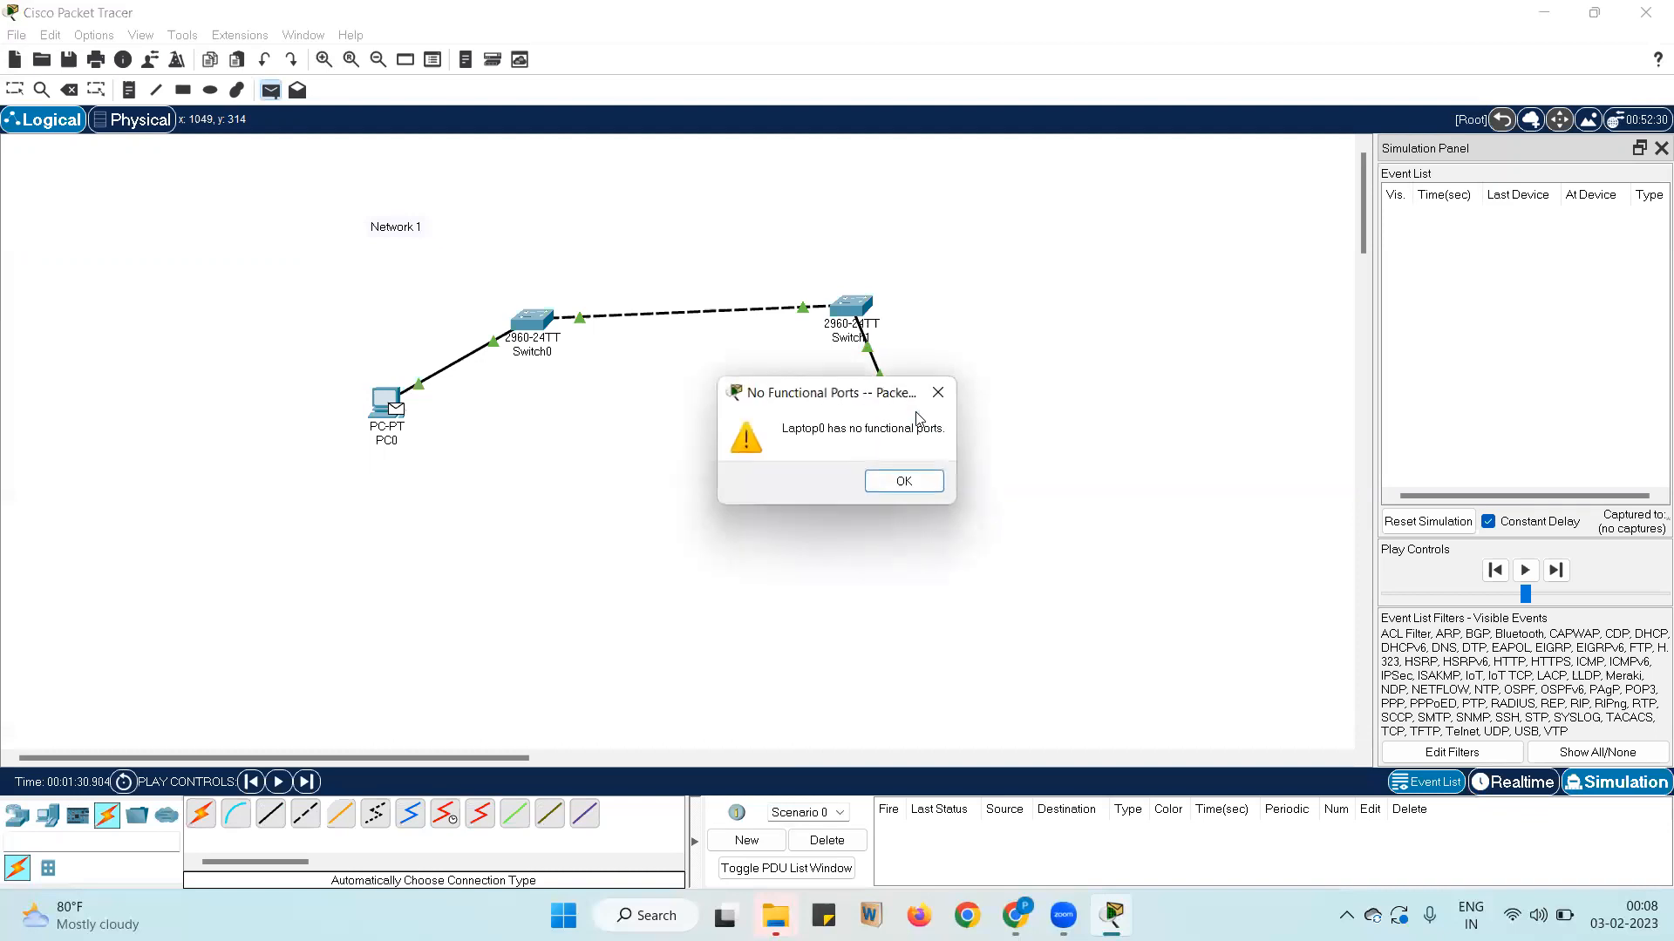
pyautogui.click(938, 392)
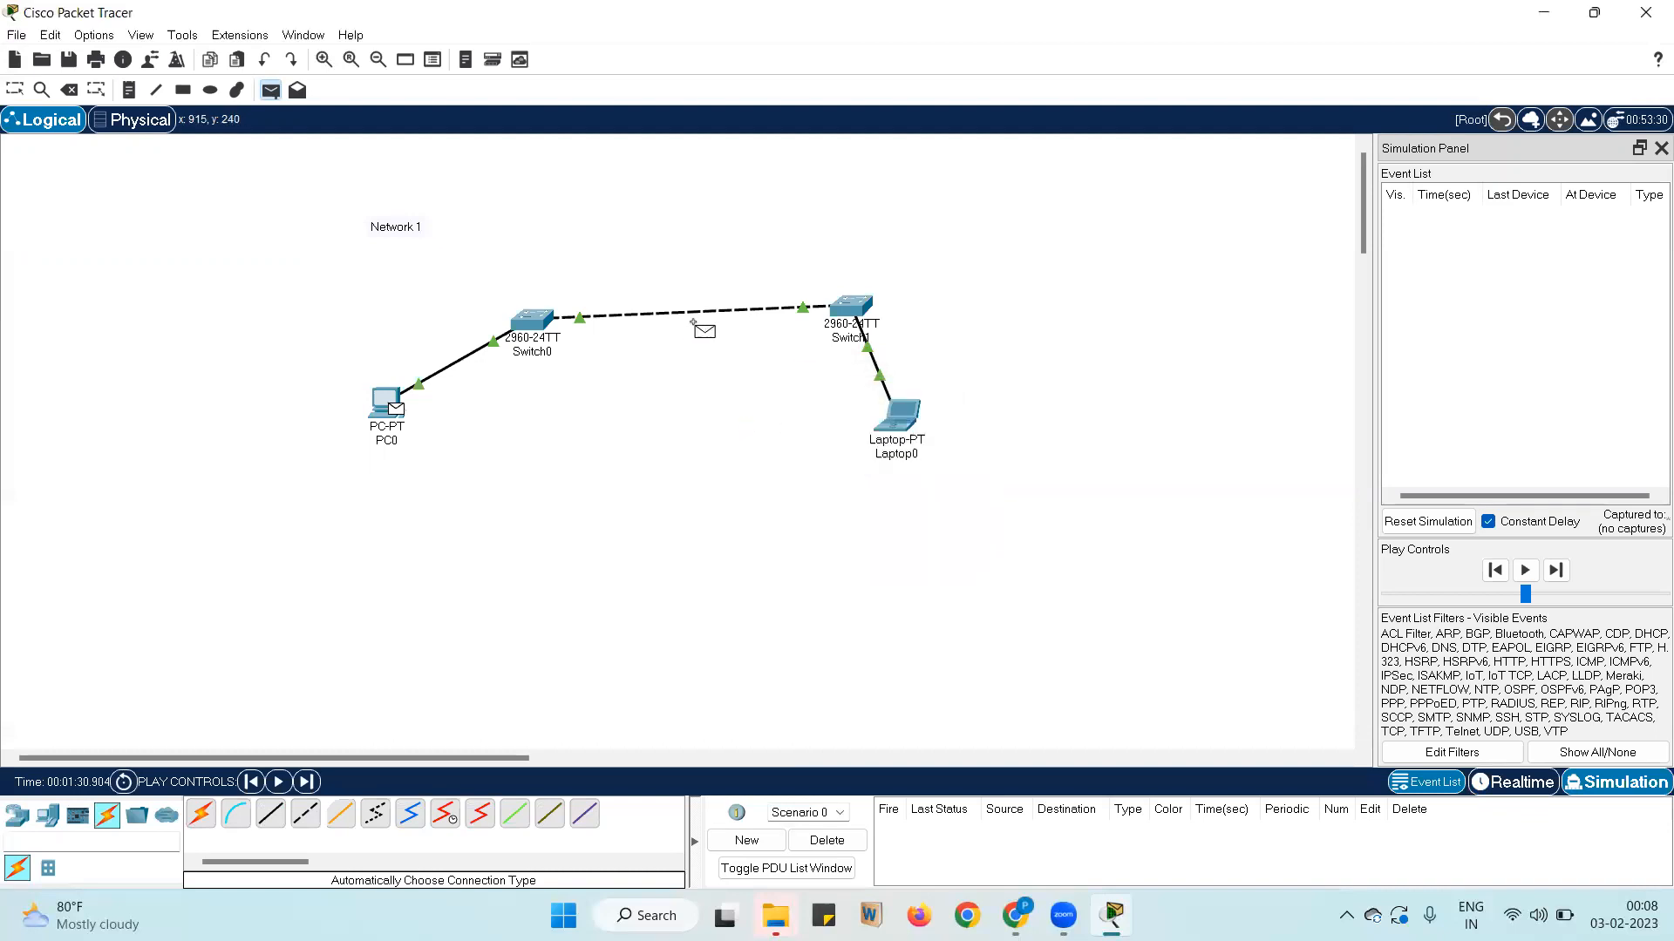
pyautogui.press('Escape')
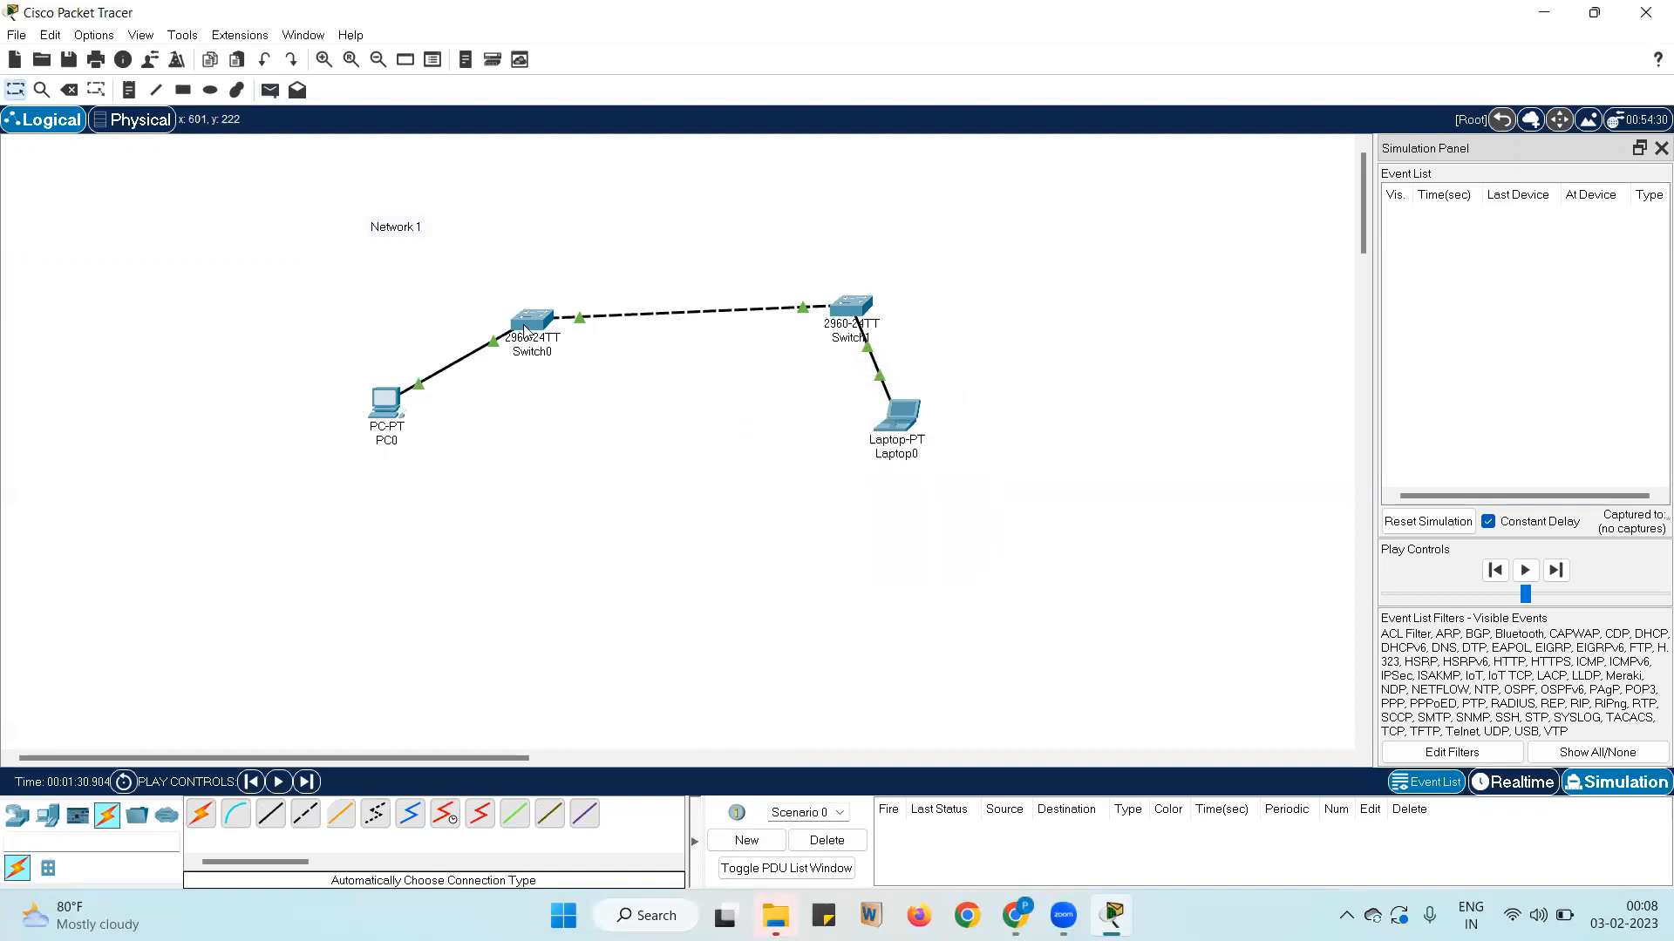
# Give PC0 the static IPv4 address 10.0.0.1 with subnet mask 255.0.0.0
pyautogui.click(385, 403)
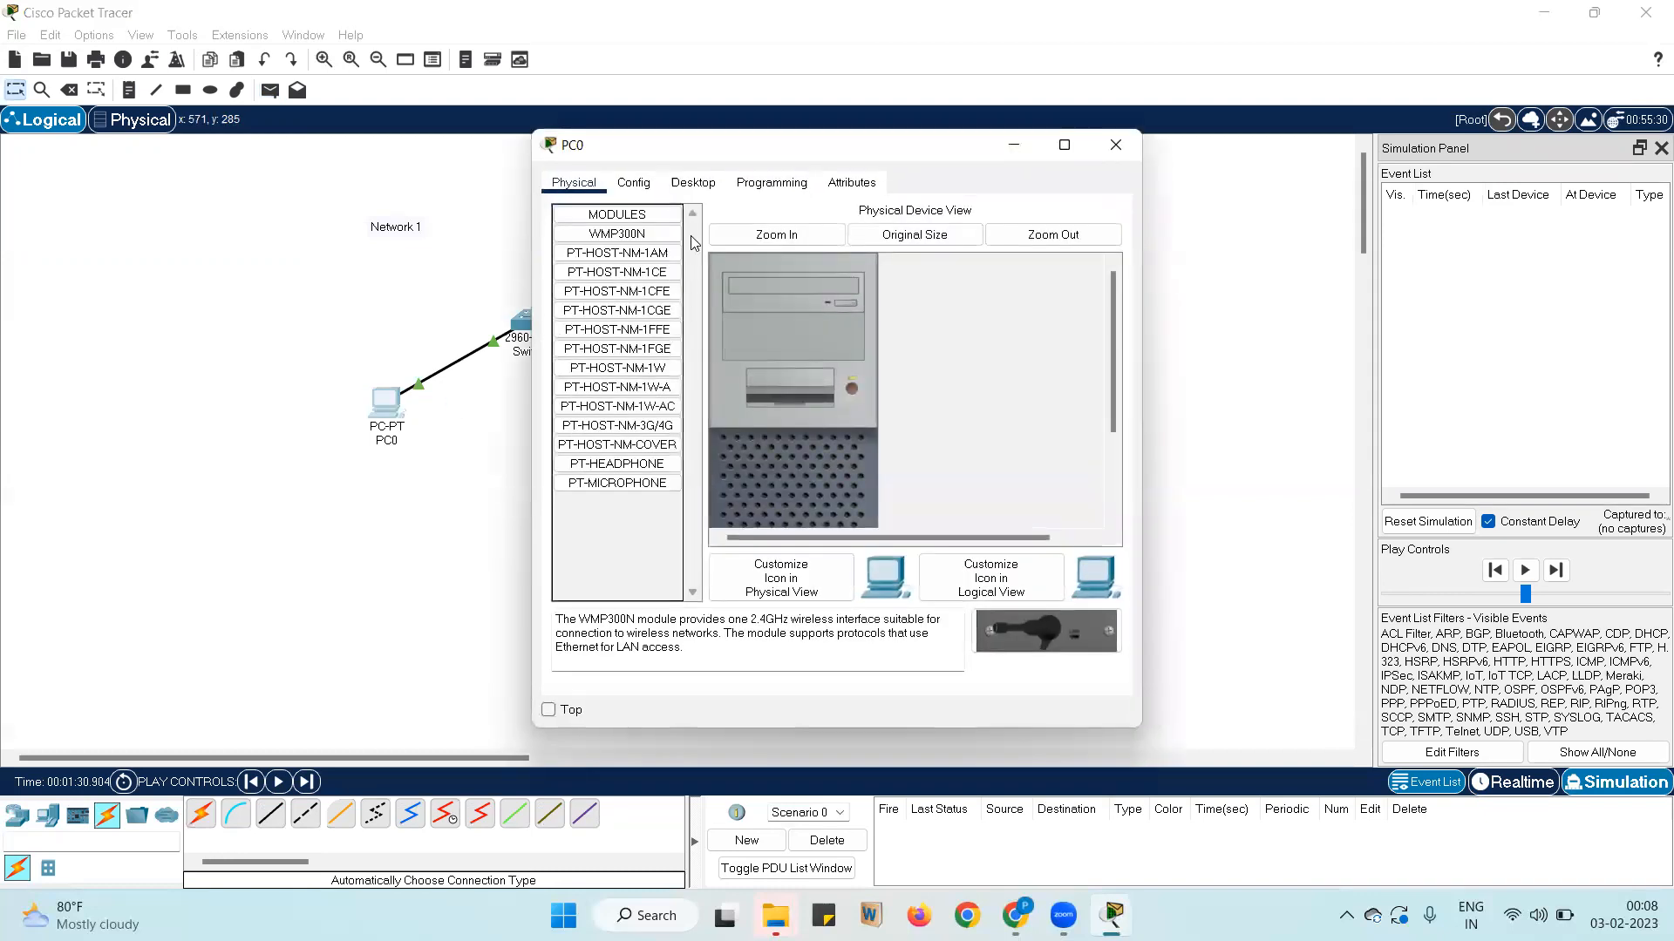
pyautogui.click(660, 185)
pyautogui.click(694, 185)
pyautogui.click(609, 231)
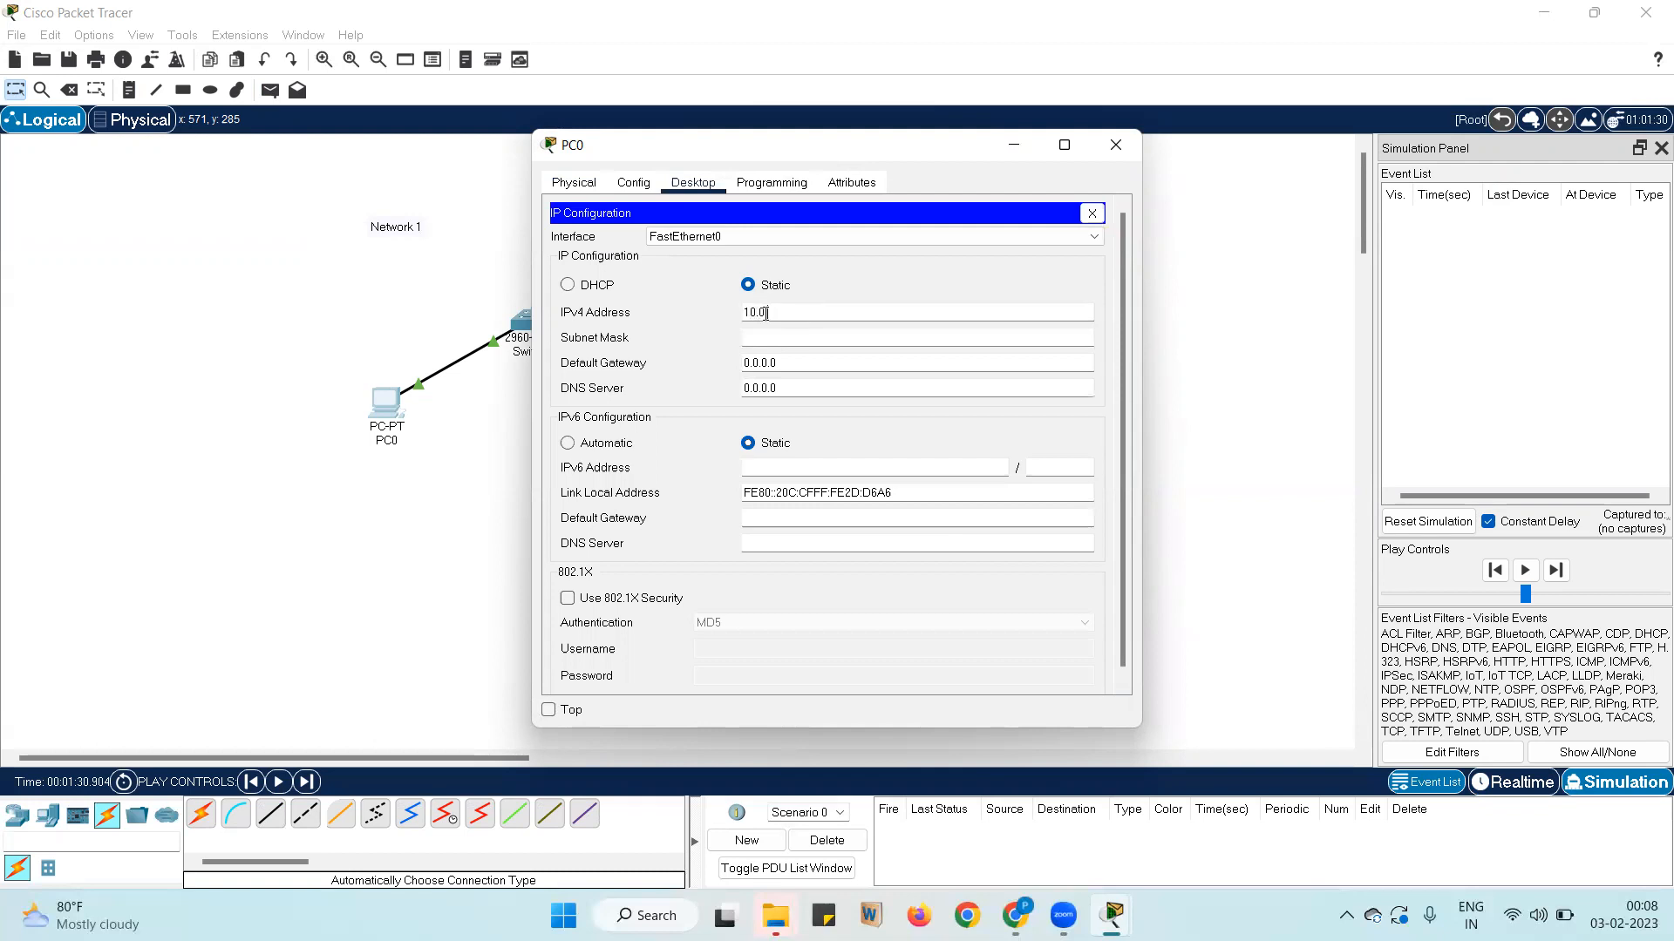
pyautogui.write('1')
pyautogui.press('Tab')
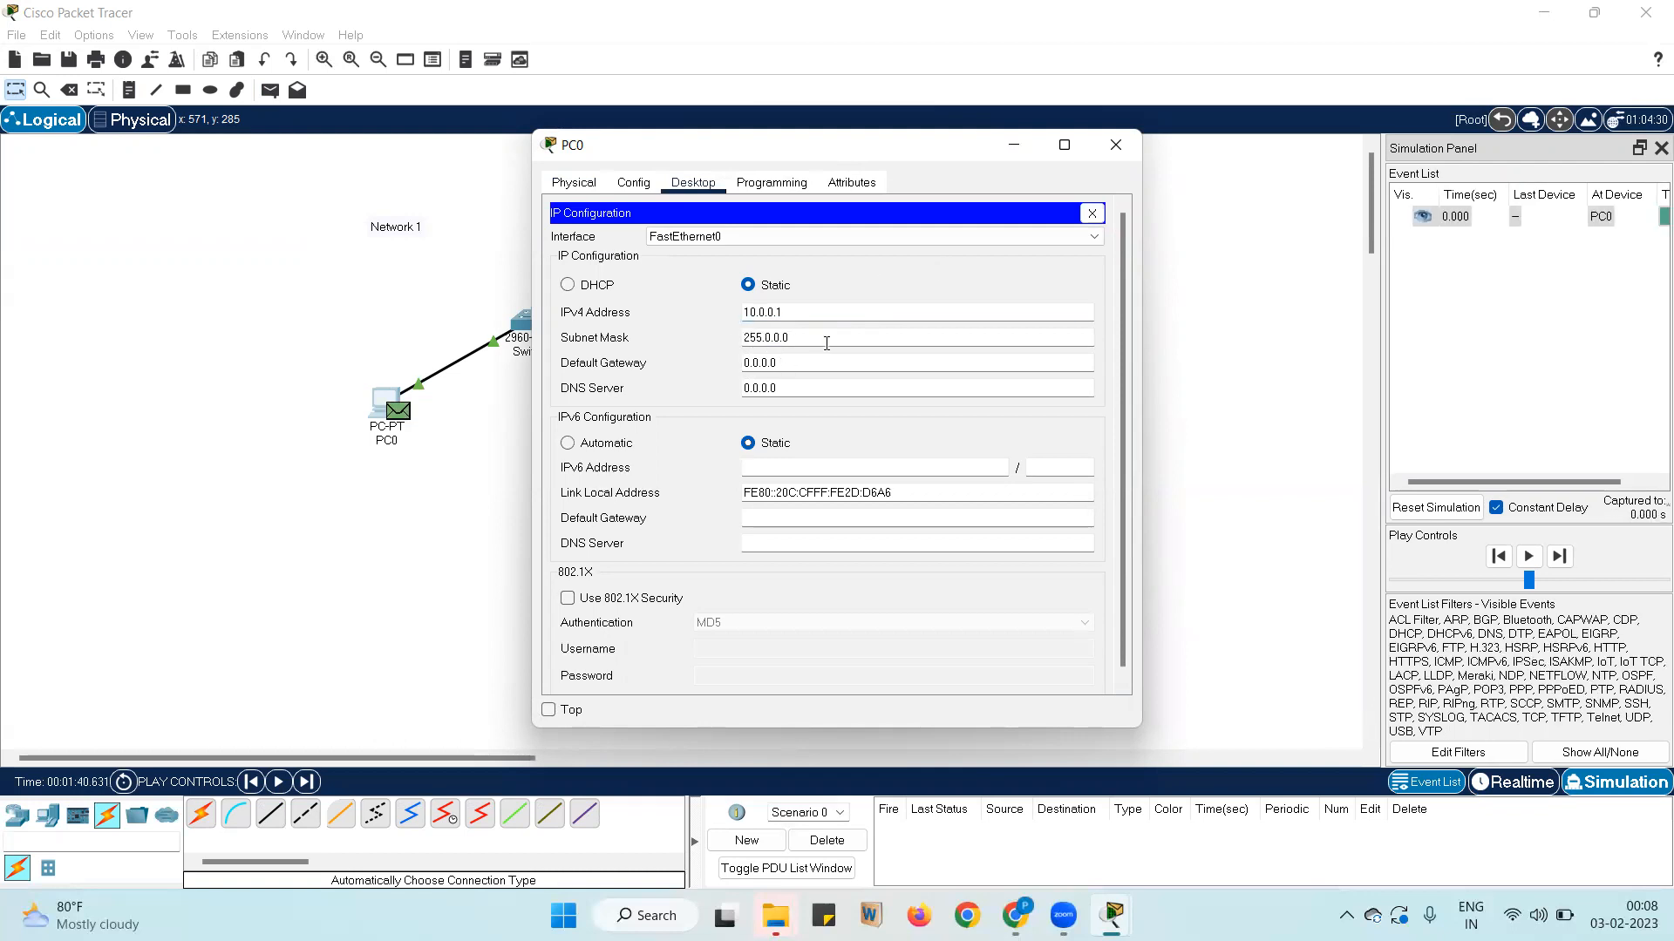
pyautogui.click(1112, 142)
# Give Laptop0 the static IPv4 address 10.0.0.2 with its default subnet mask
pyautogui.click(902, 408)
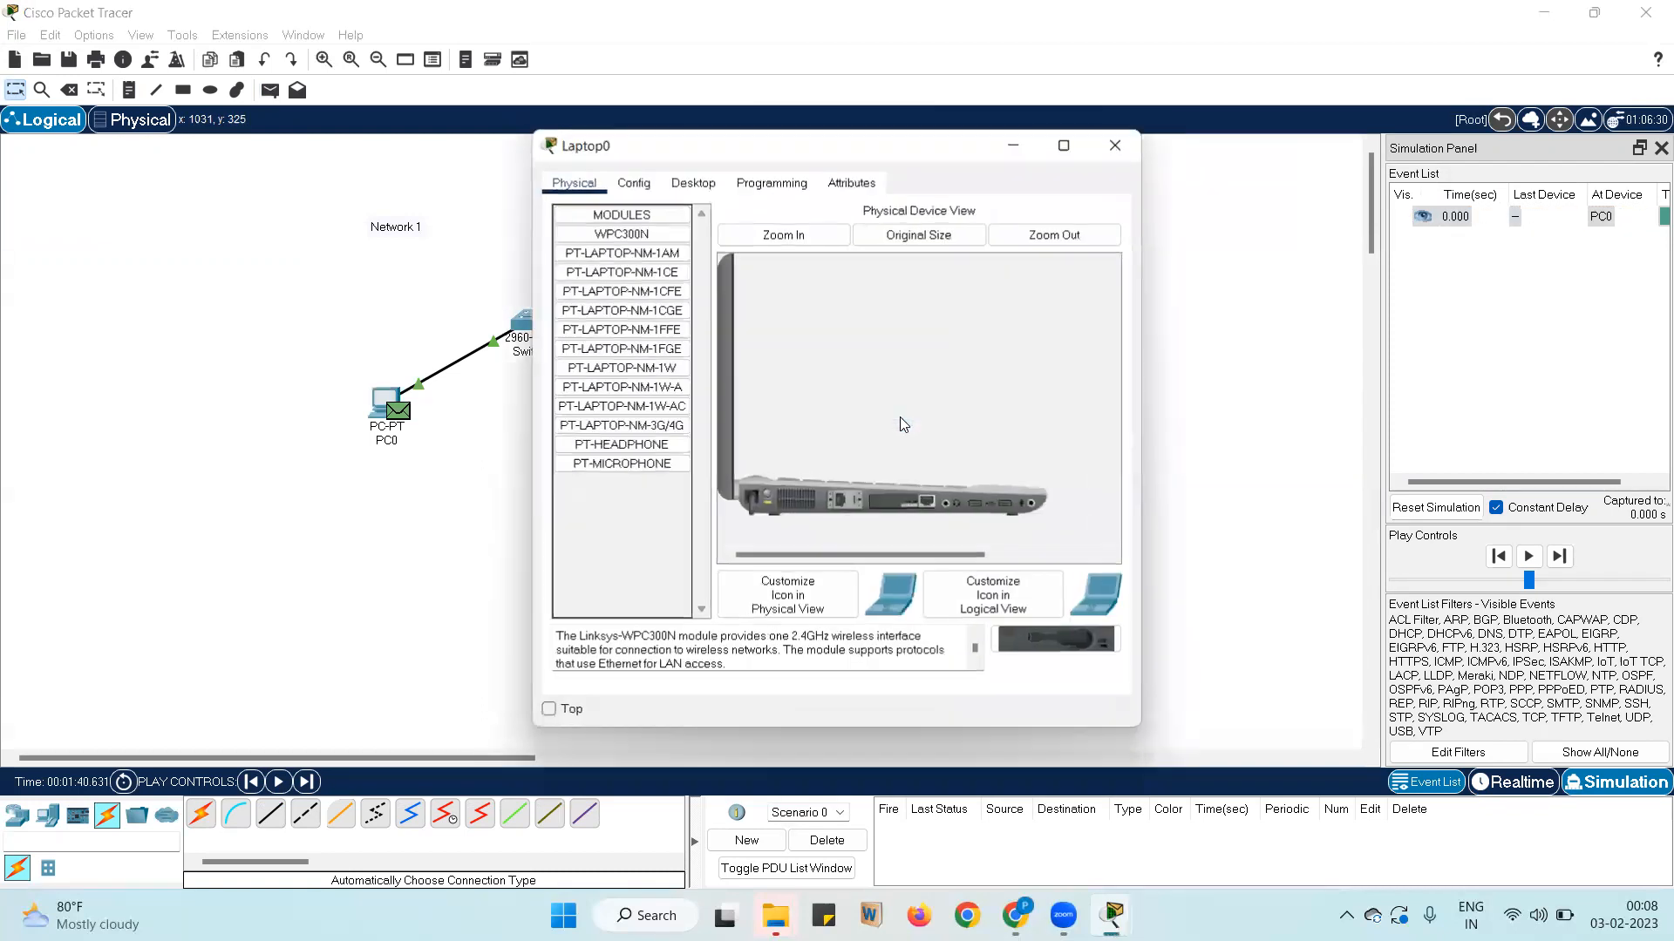
pyautogui.click(691, 184)
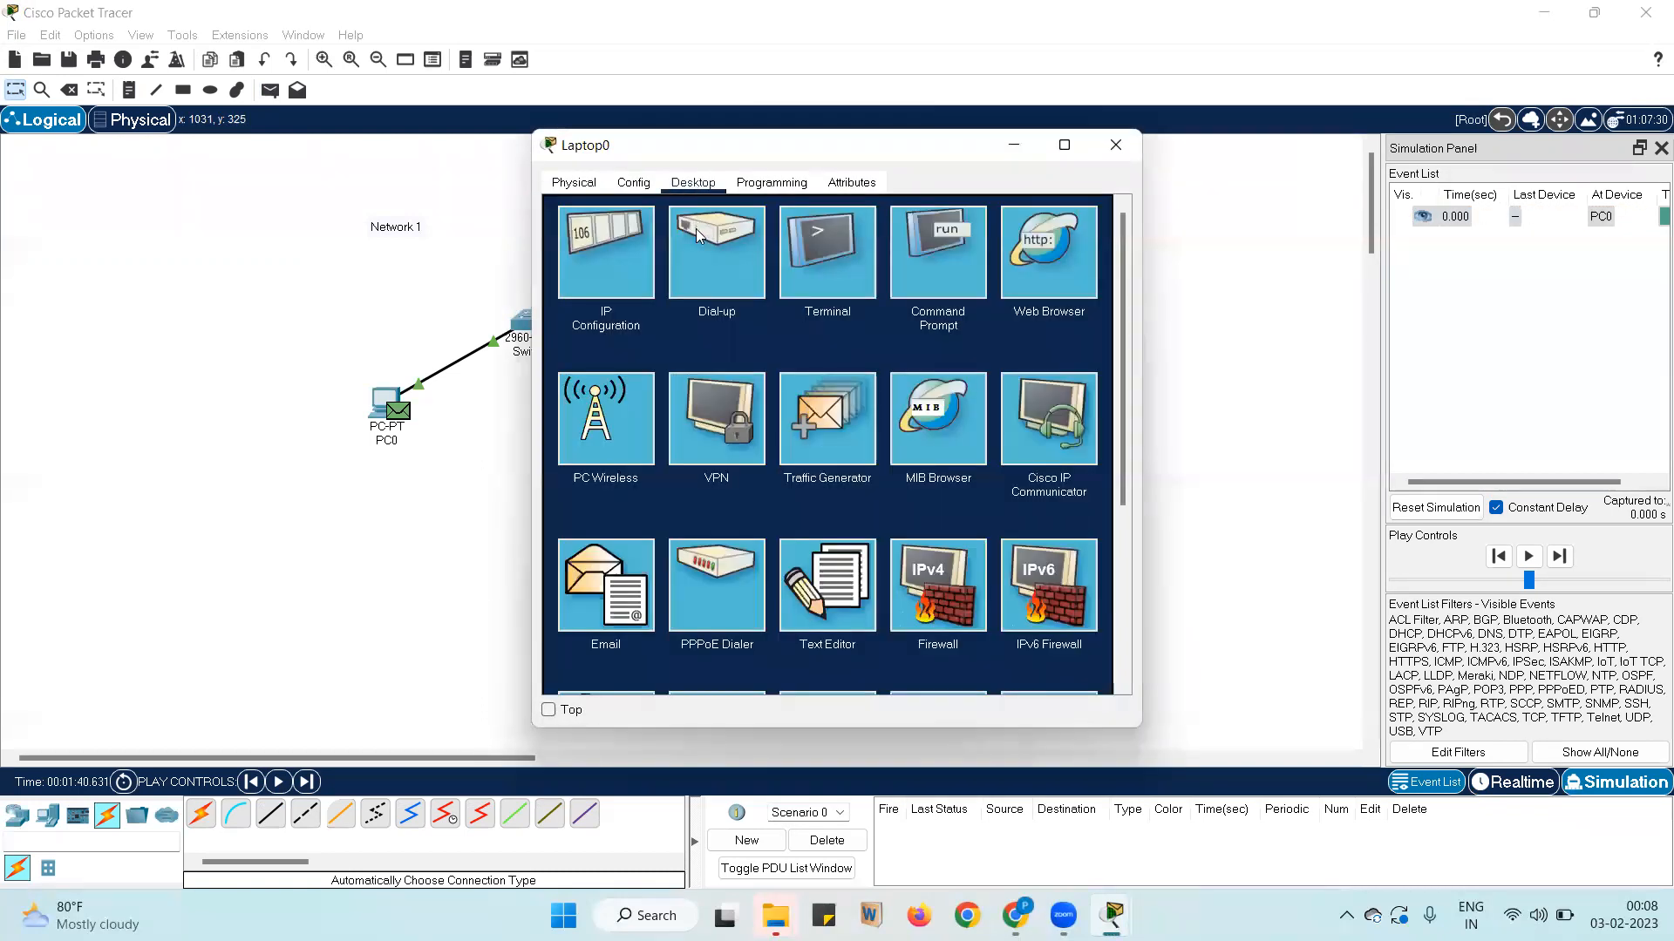
pyautogui.click(621, 239)
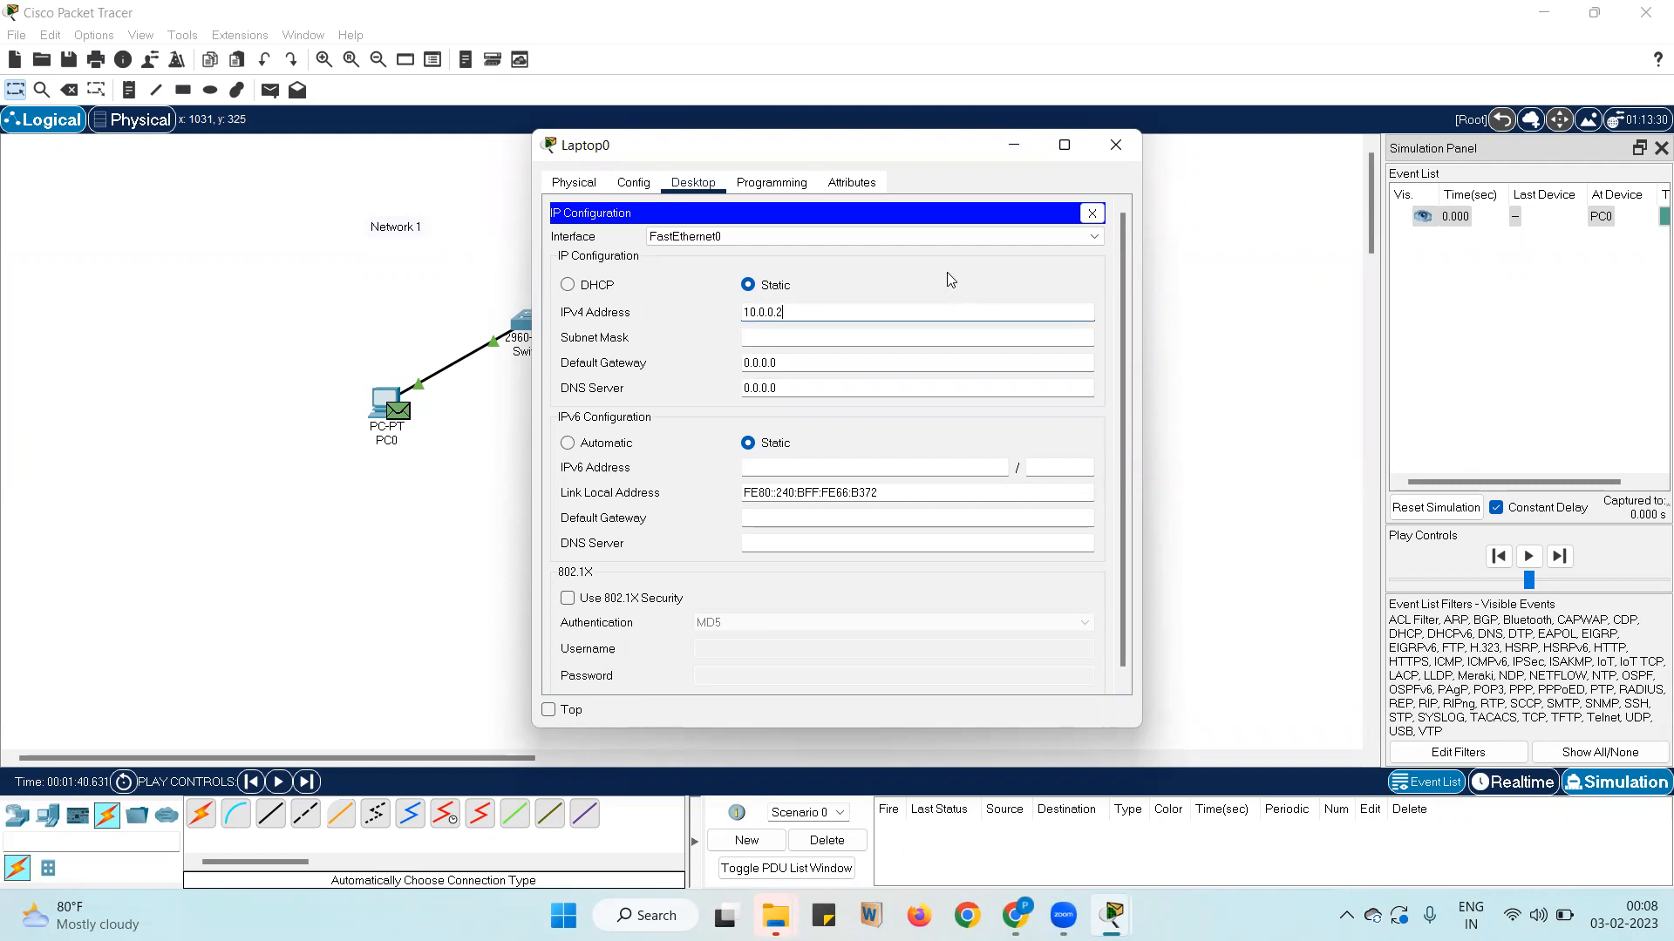
pyautogui.press('Tab')
pyautogui.click(1132, 147)
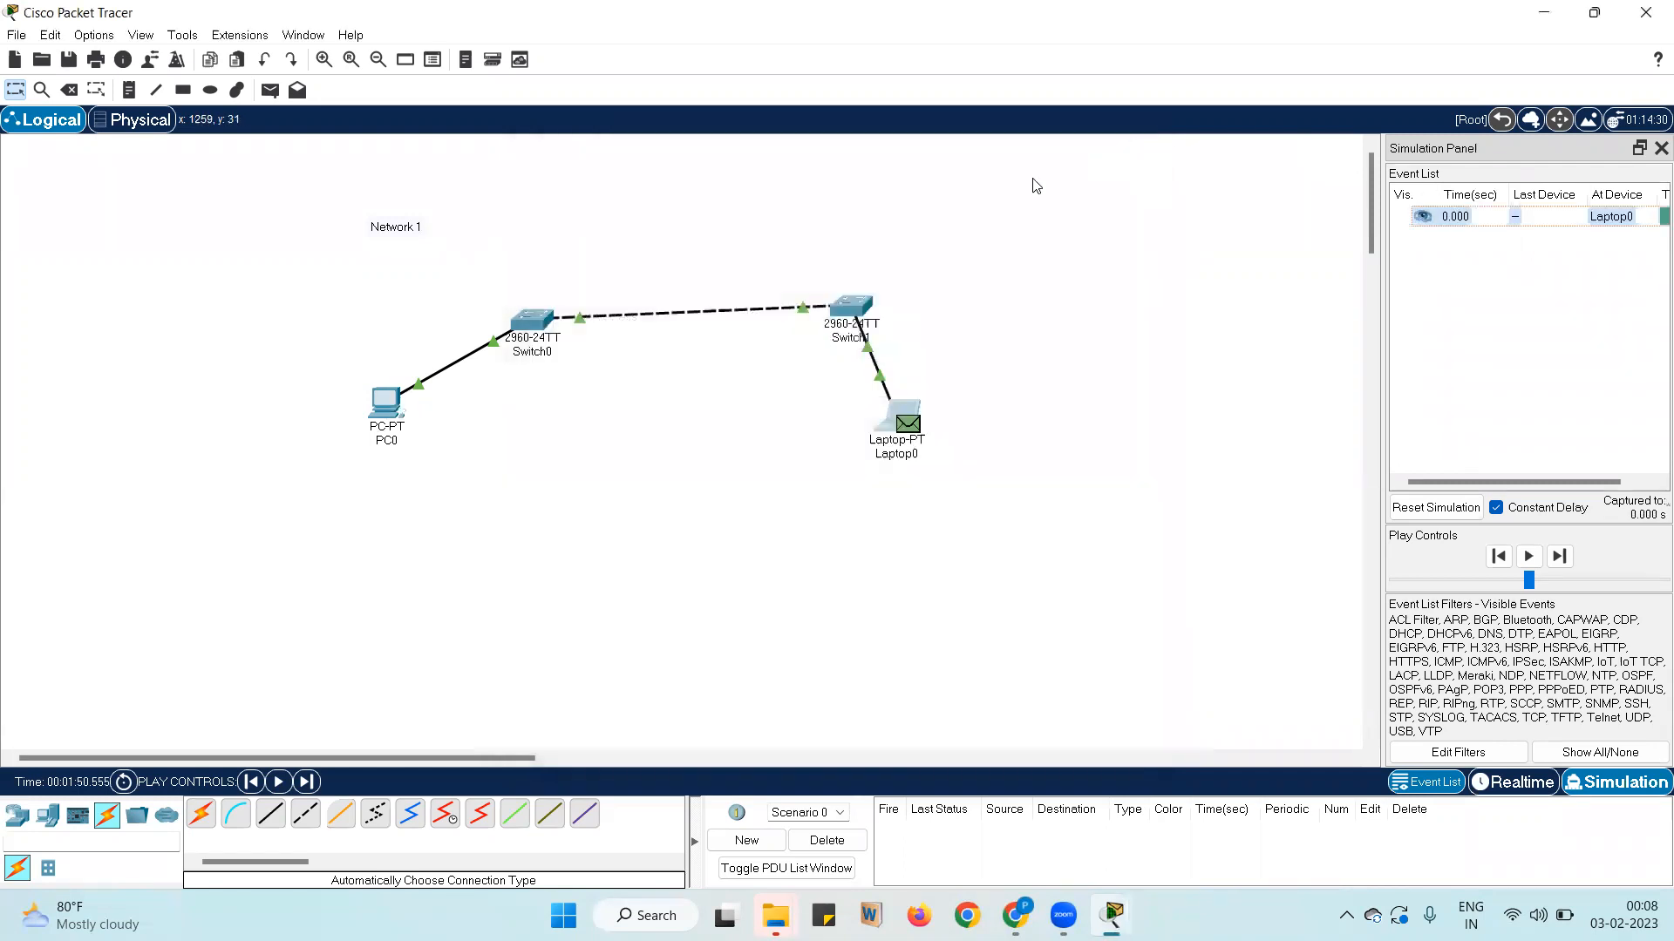
# Add a simple PDU with PC0 as the source and Laptop0 as the destination
pyautogui.click(269, 89)
pyautogui.click(384, 412)
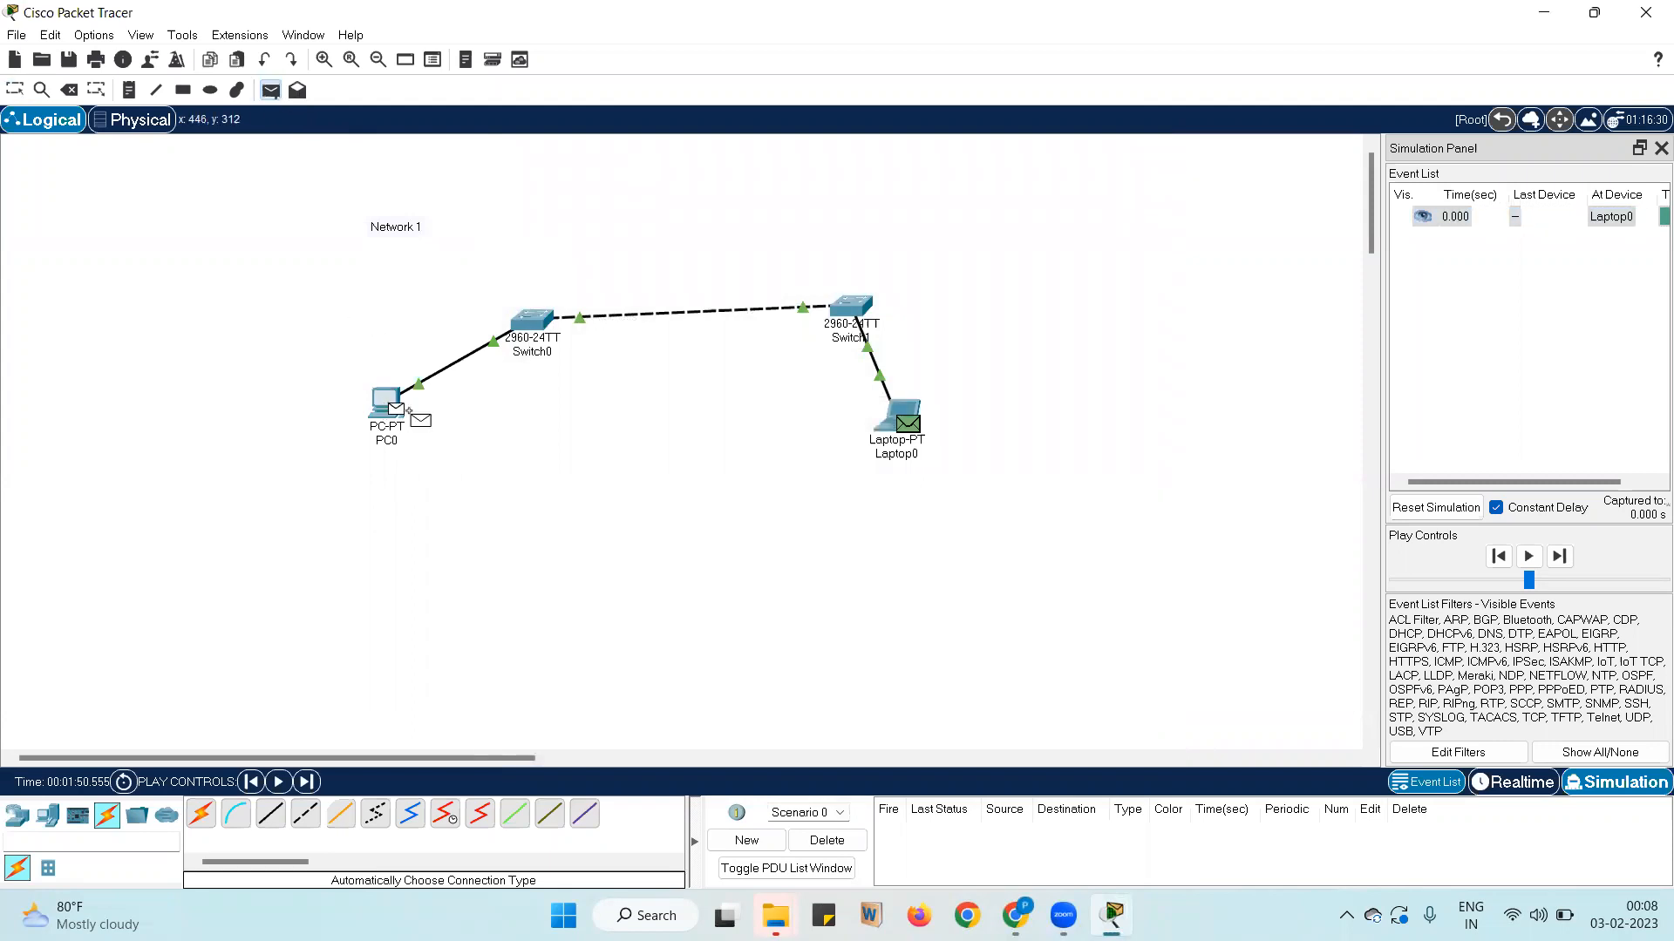
pyautogui.click(904, 422)
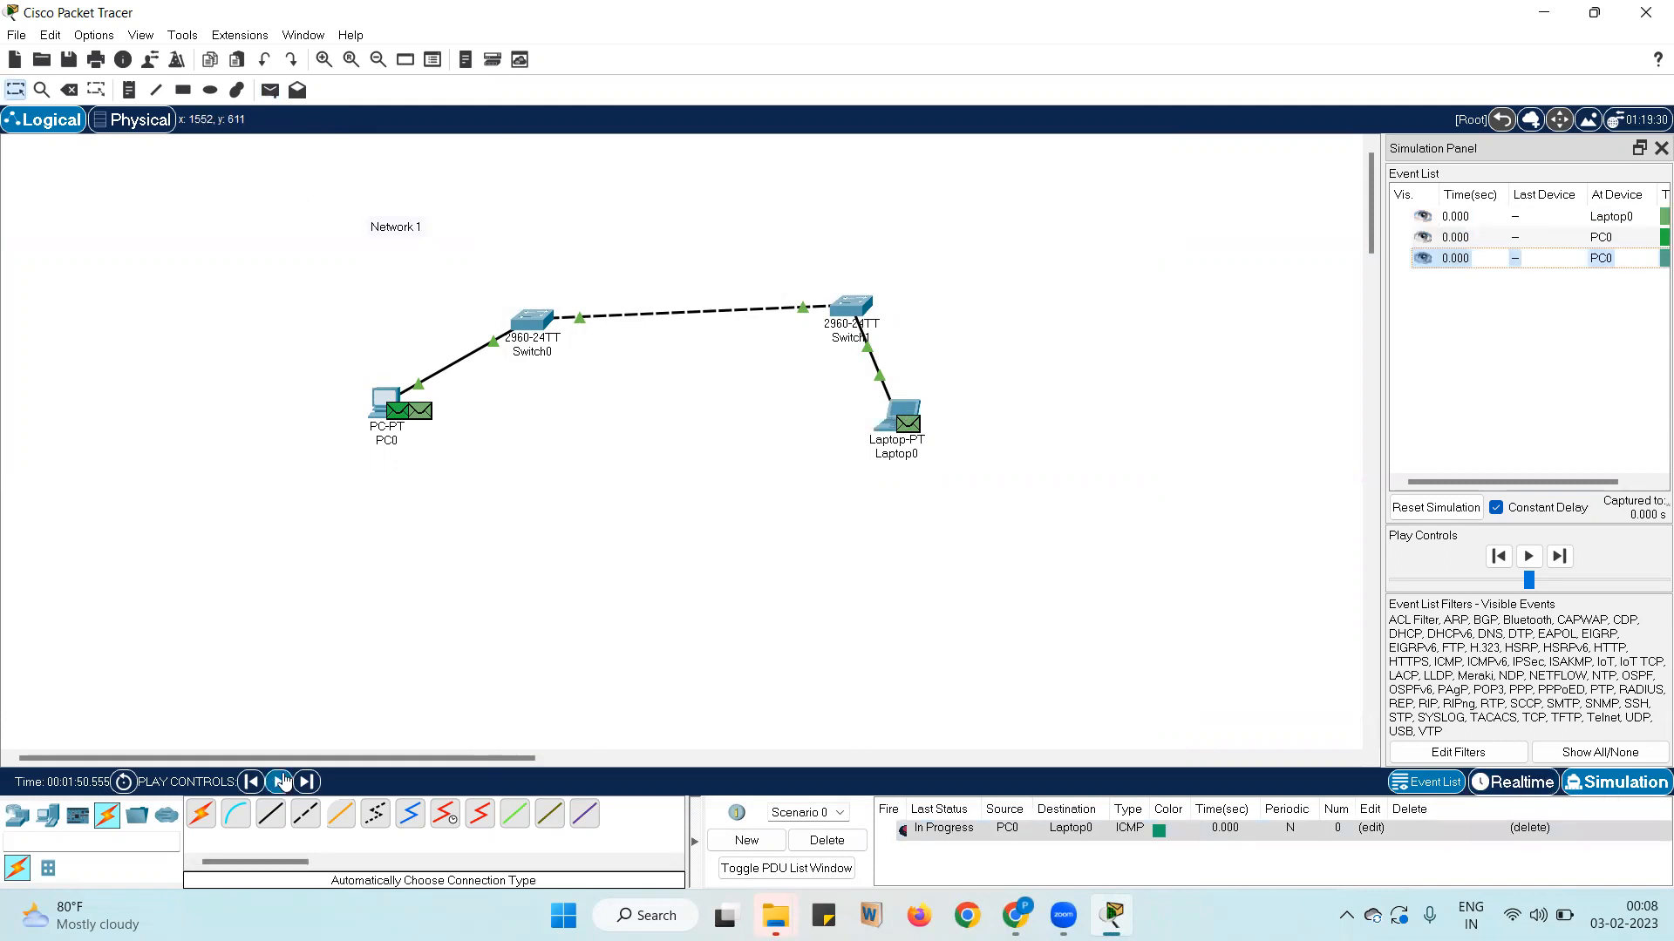
# Play the simulation to carry the simple PDU from PC0 through both switches to Laptop0 and back
pyautogui.click(1527, 558)
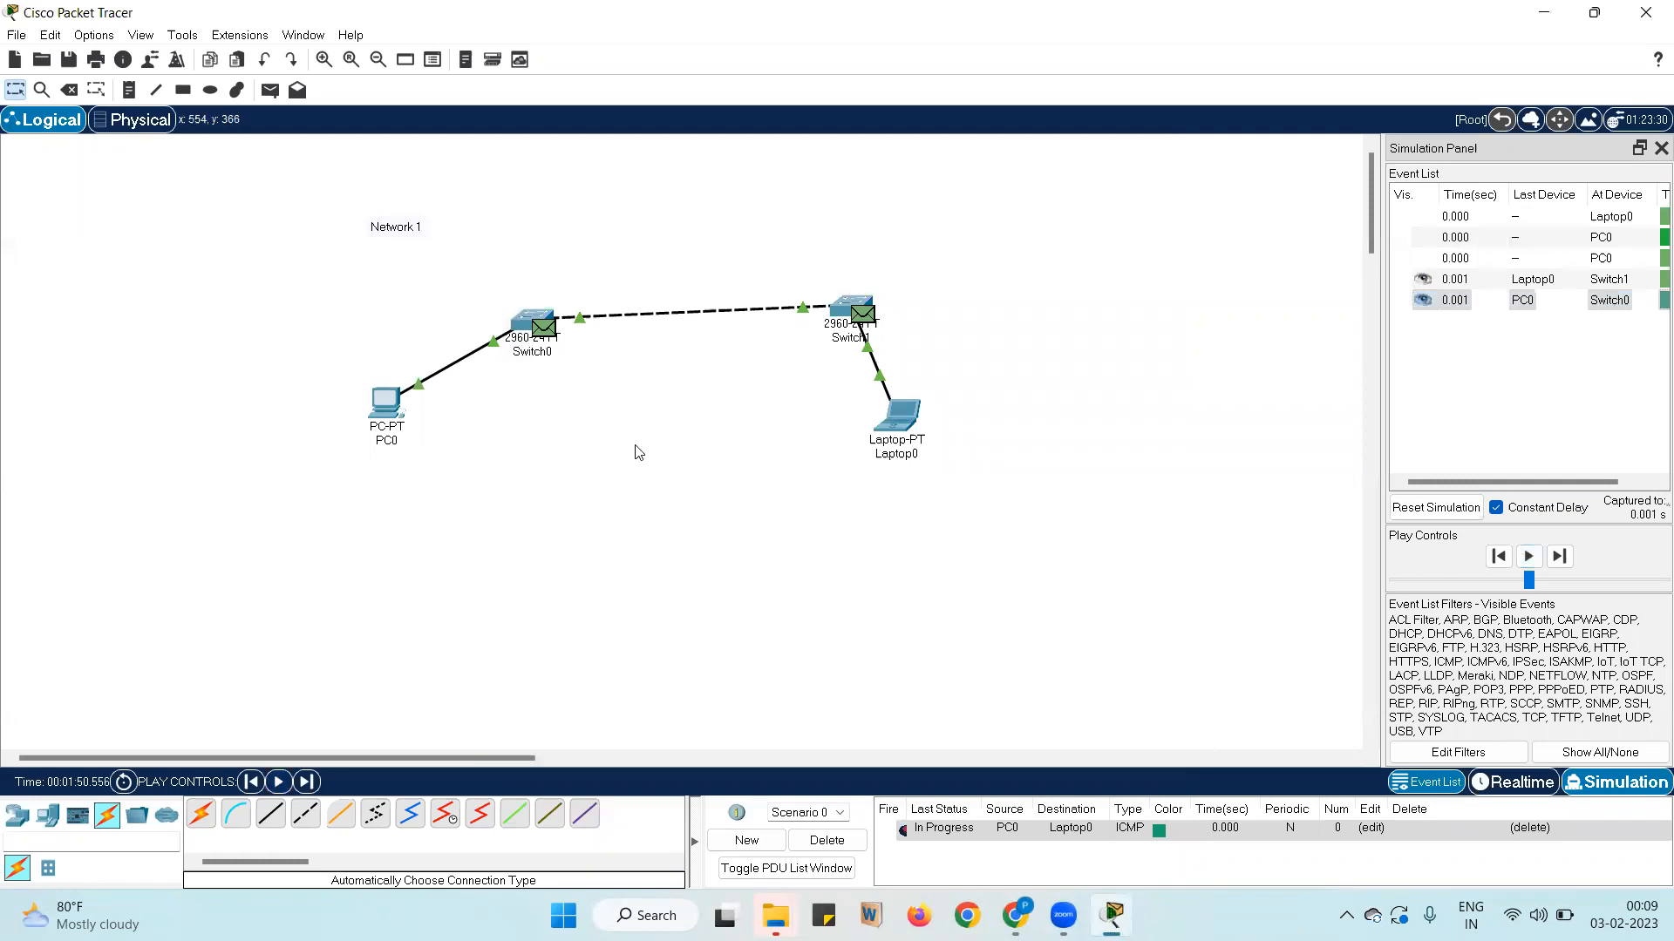
pyautogui.click(1528, 560)
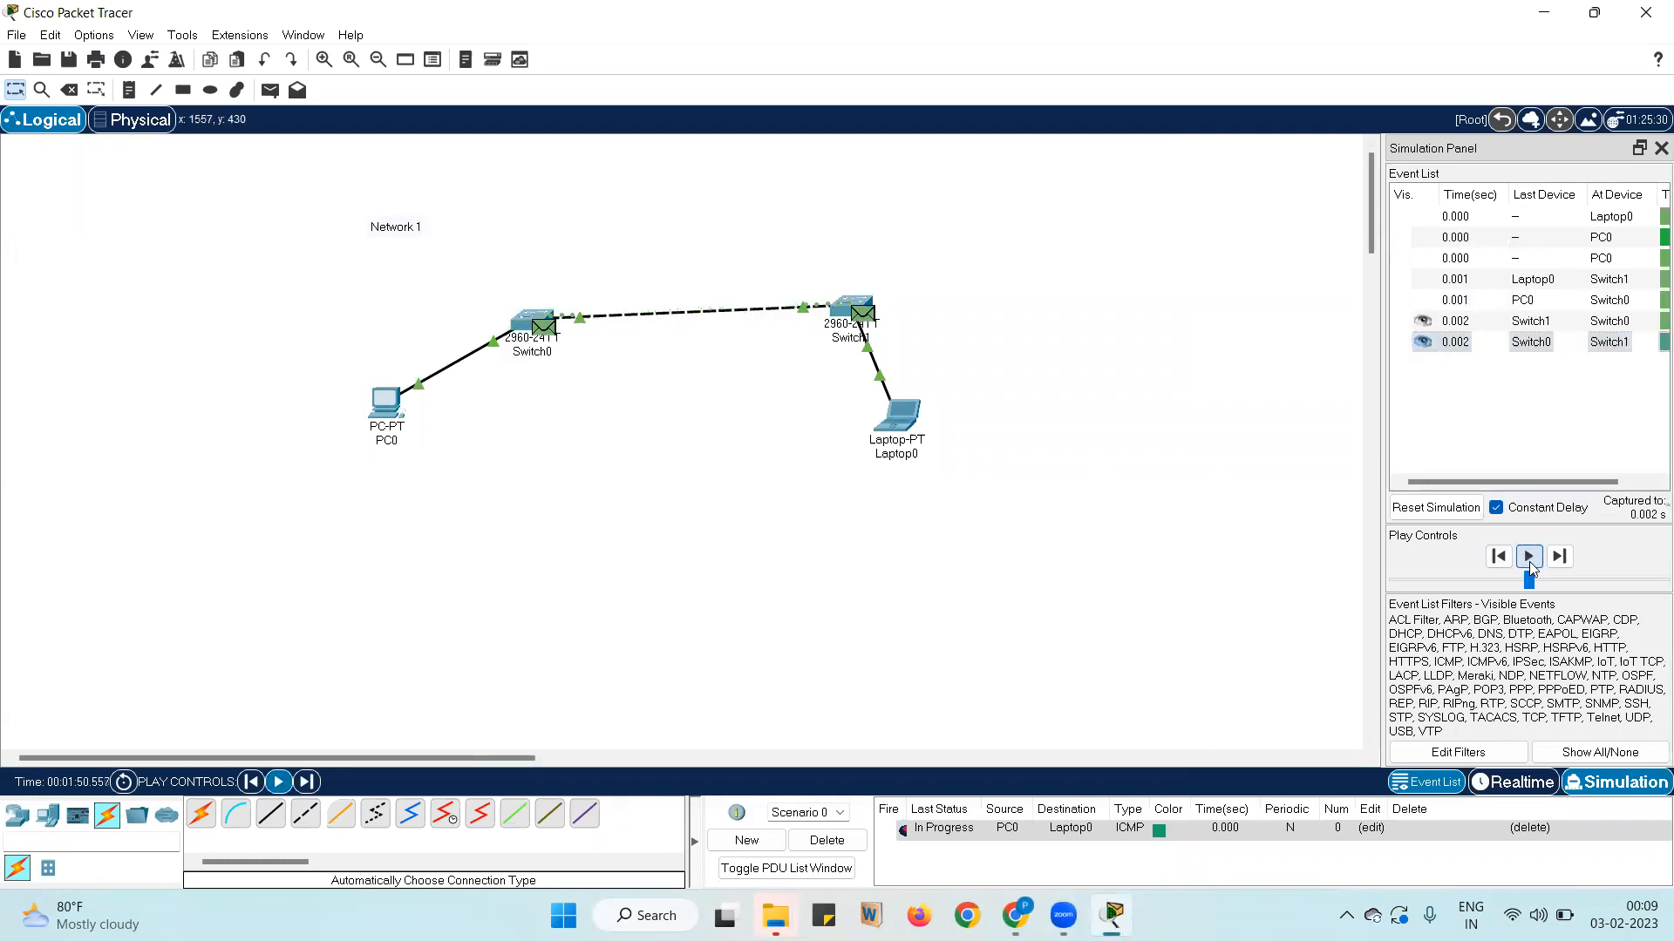
pyautogui.click(1529, 551)
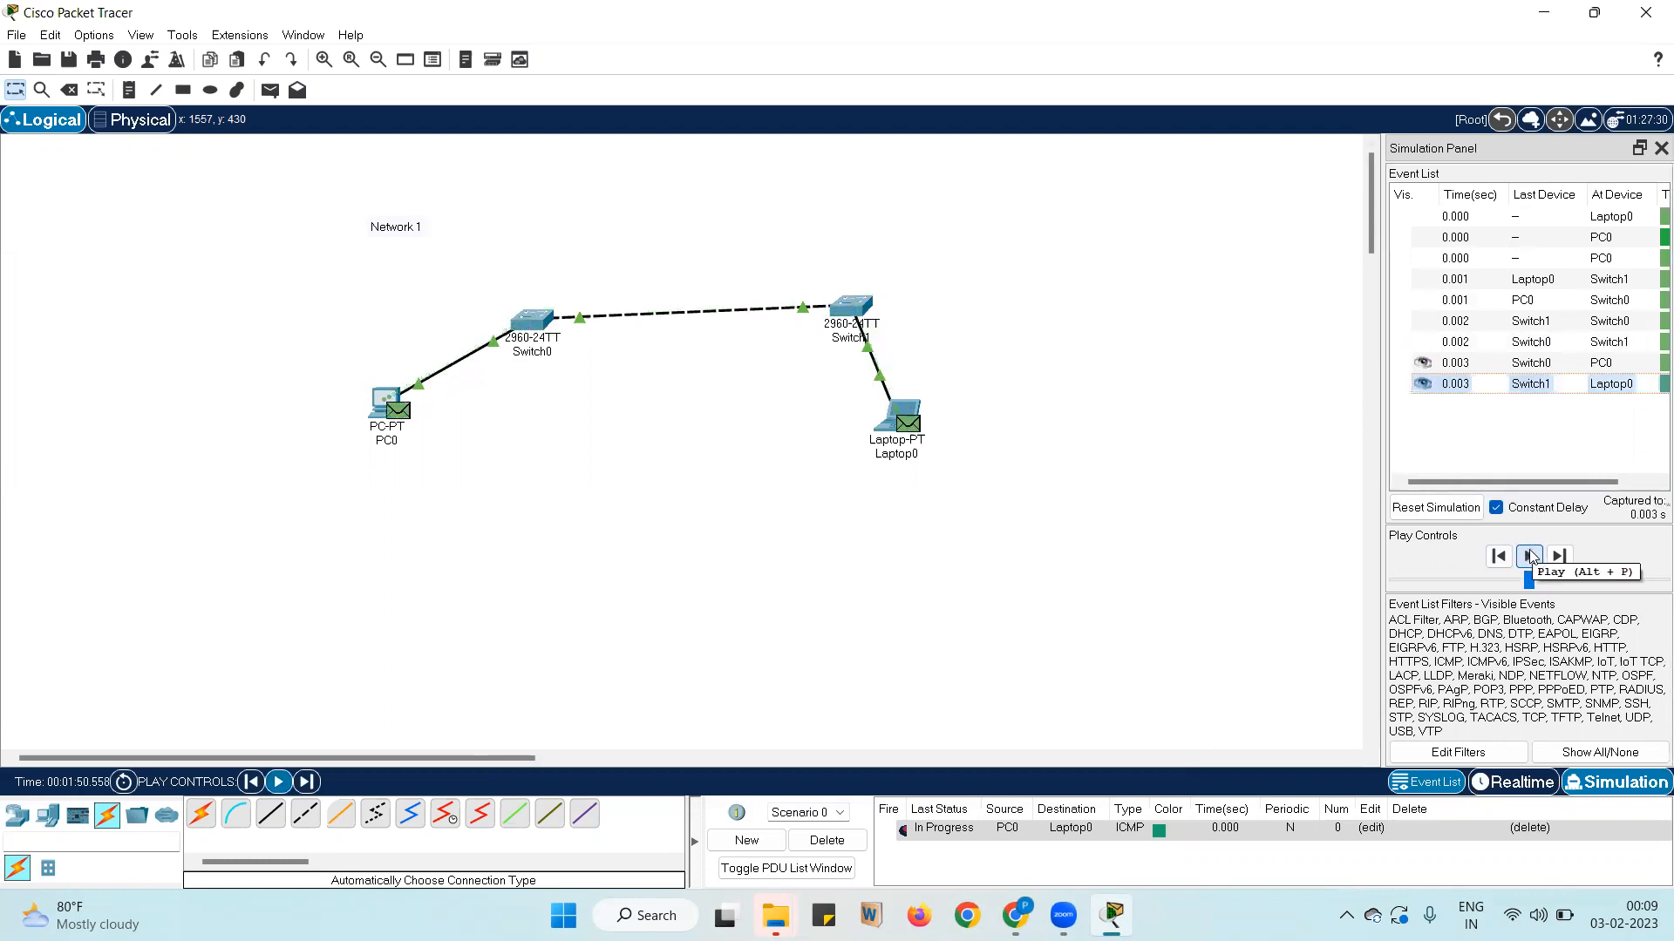
pyautogui.click(1532, 557)
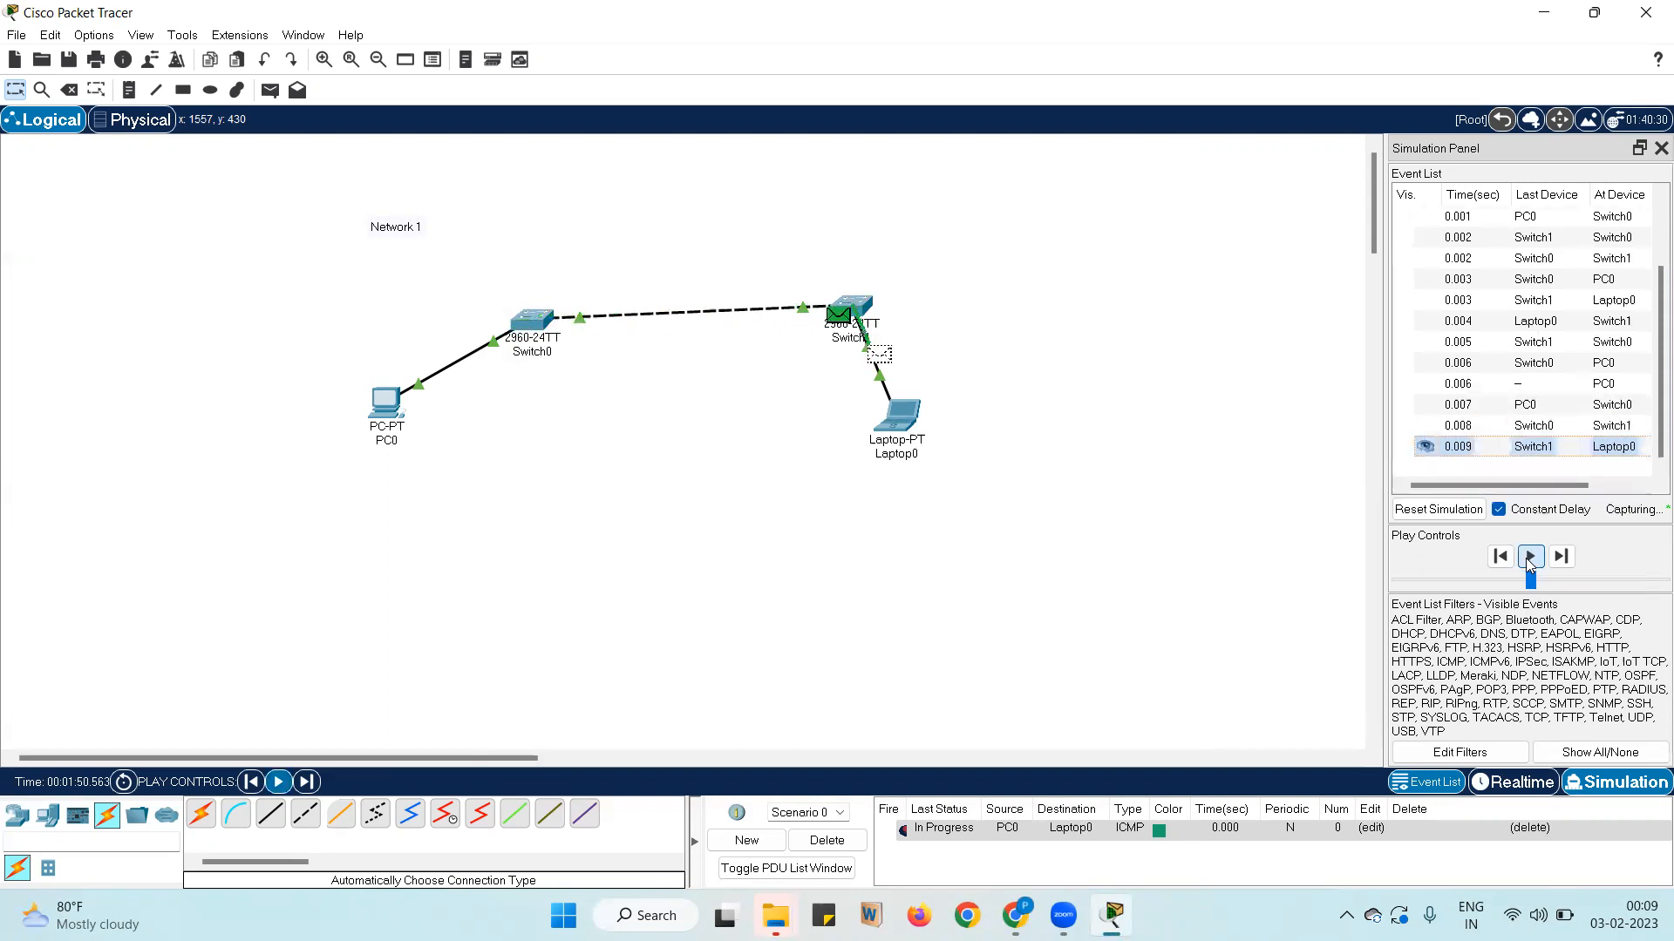
pyautogui.click(1528, 556)
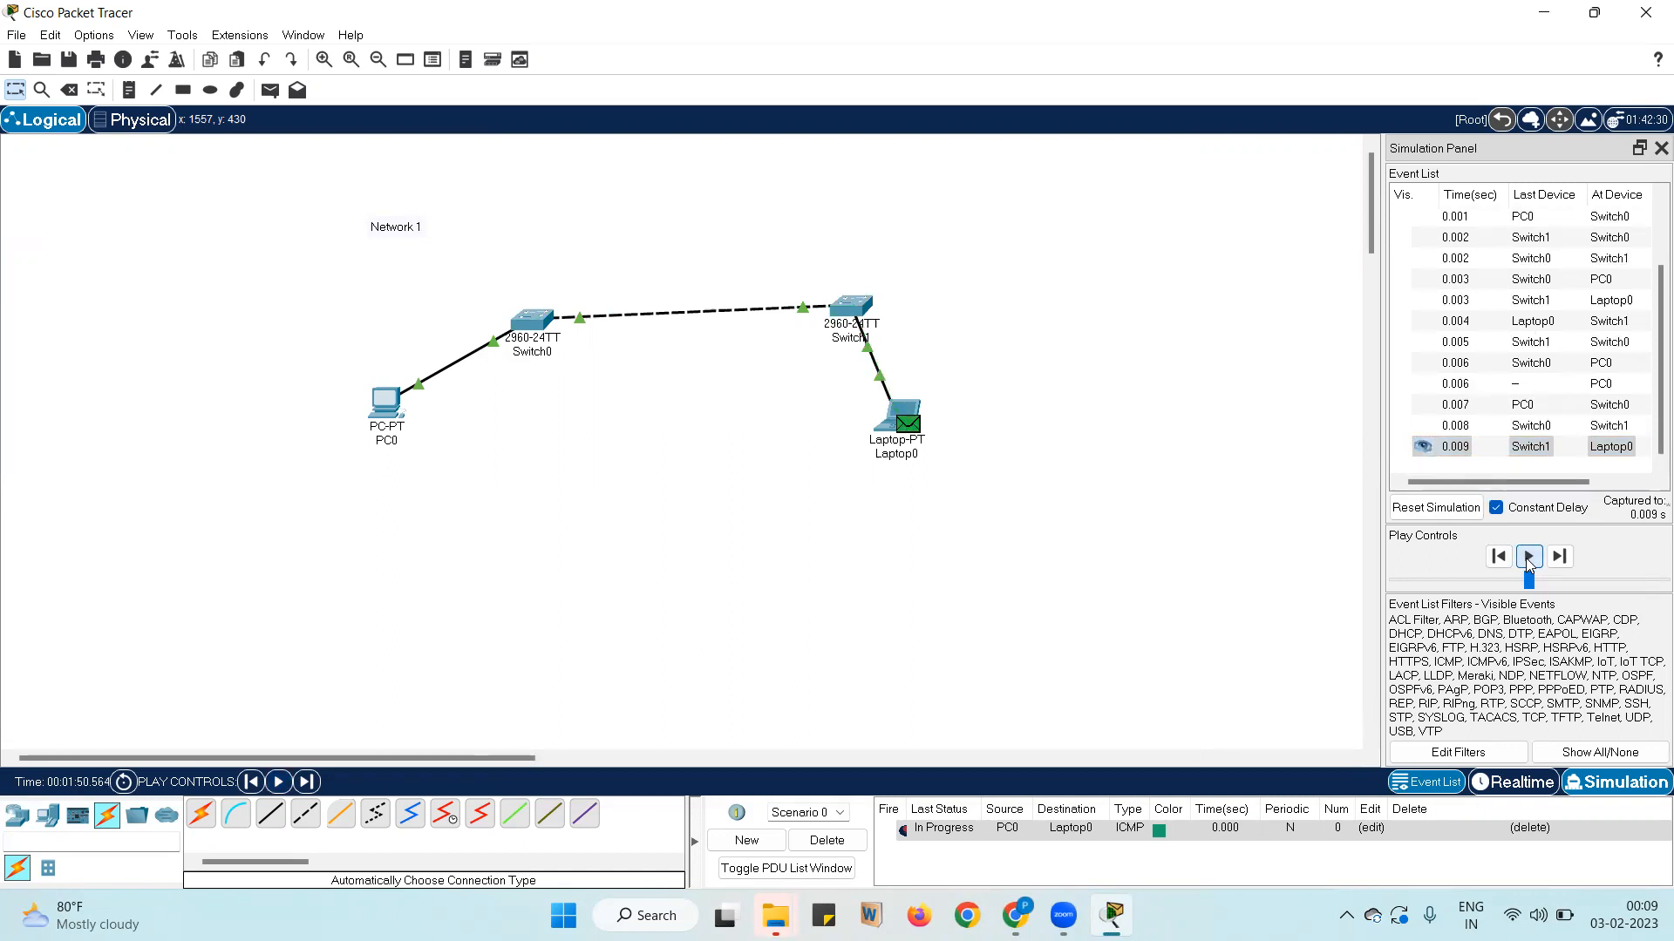
pyautogui.click(1527, 556)
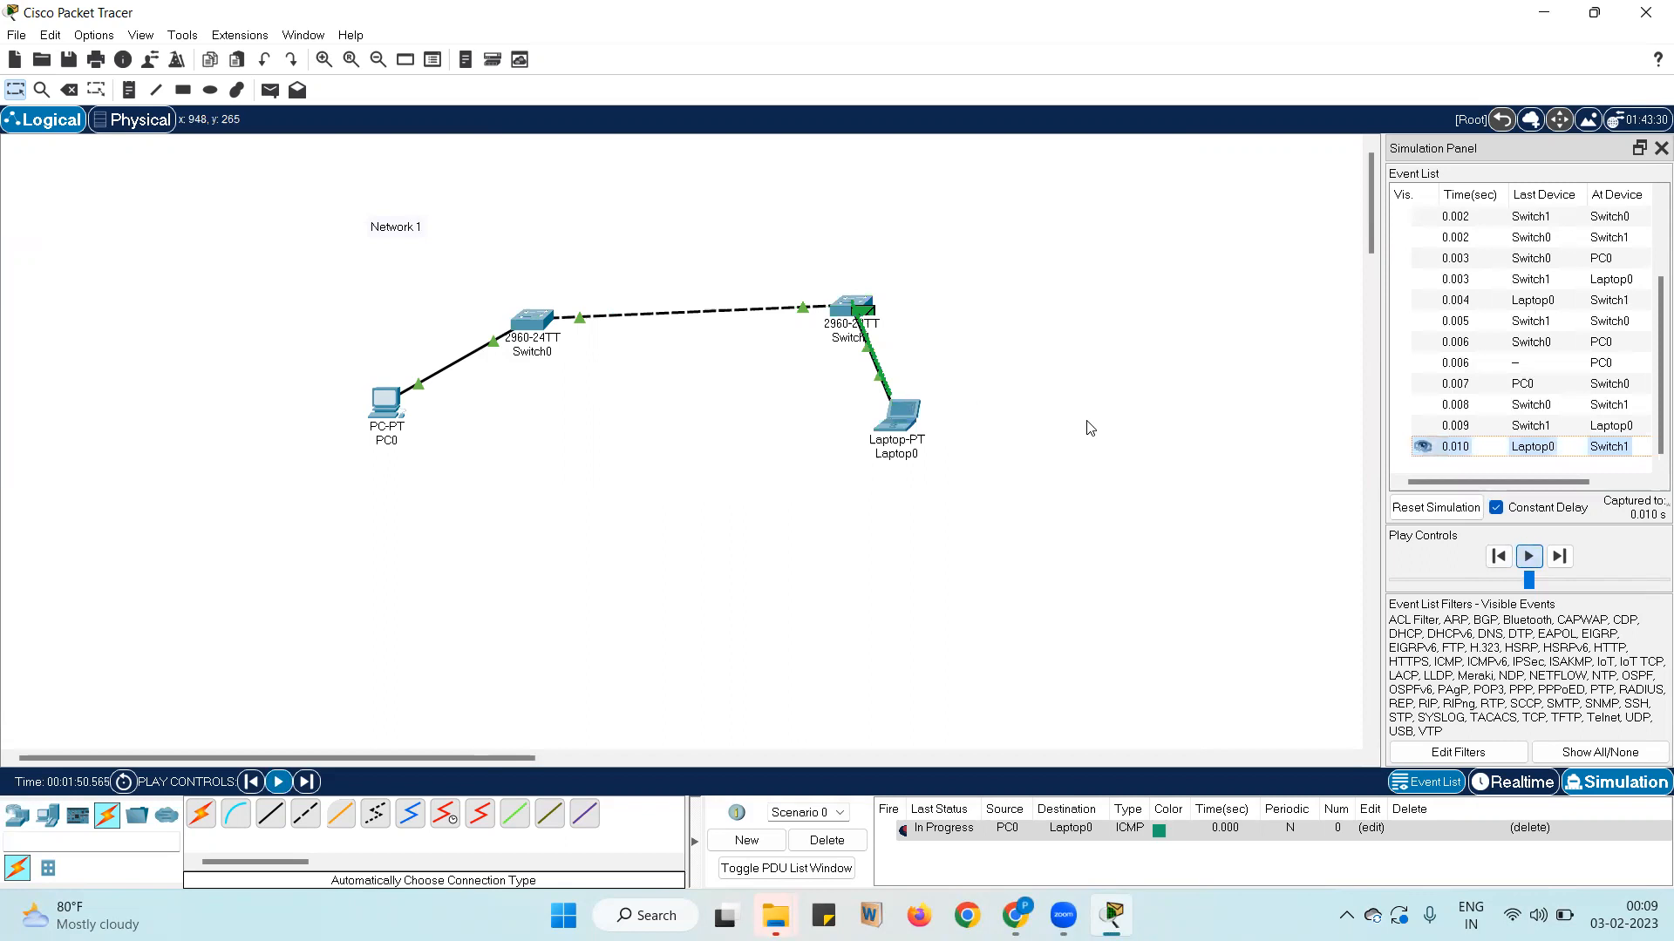
pyautogui.click(1531, 557)
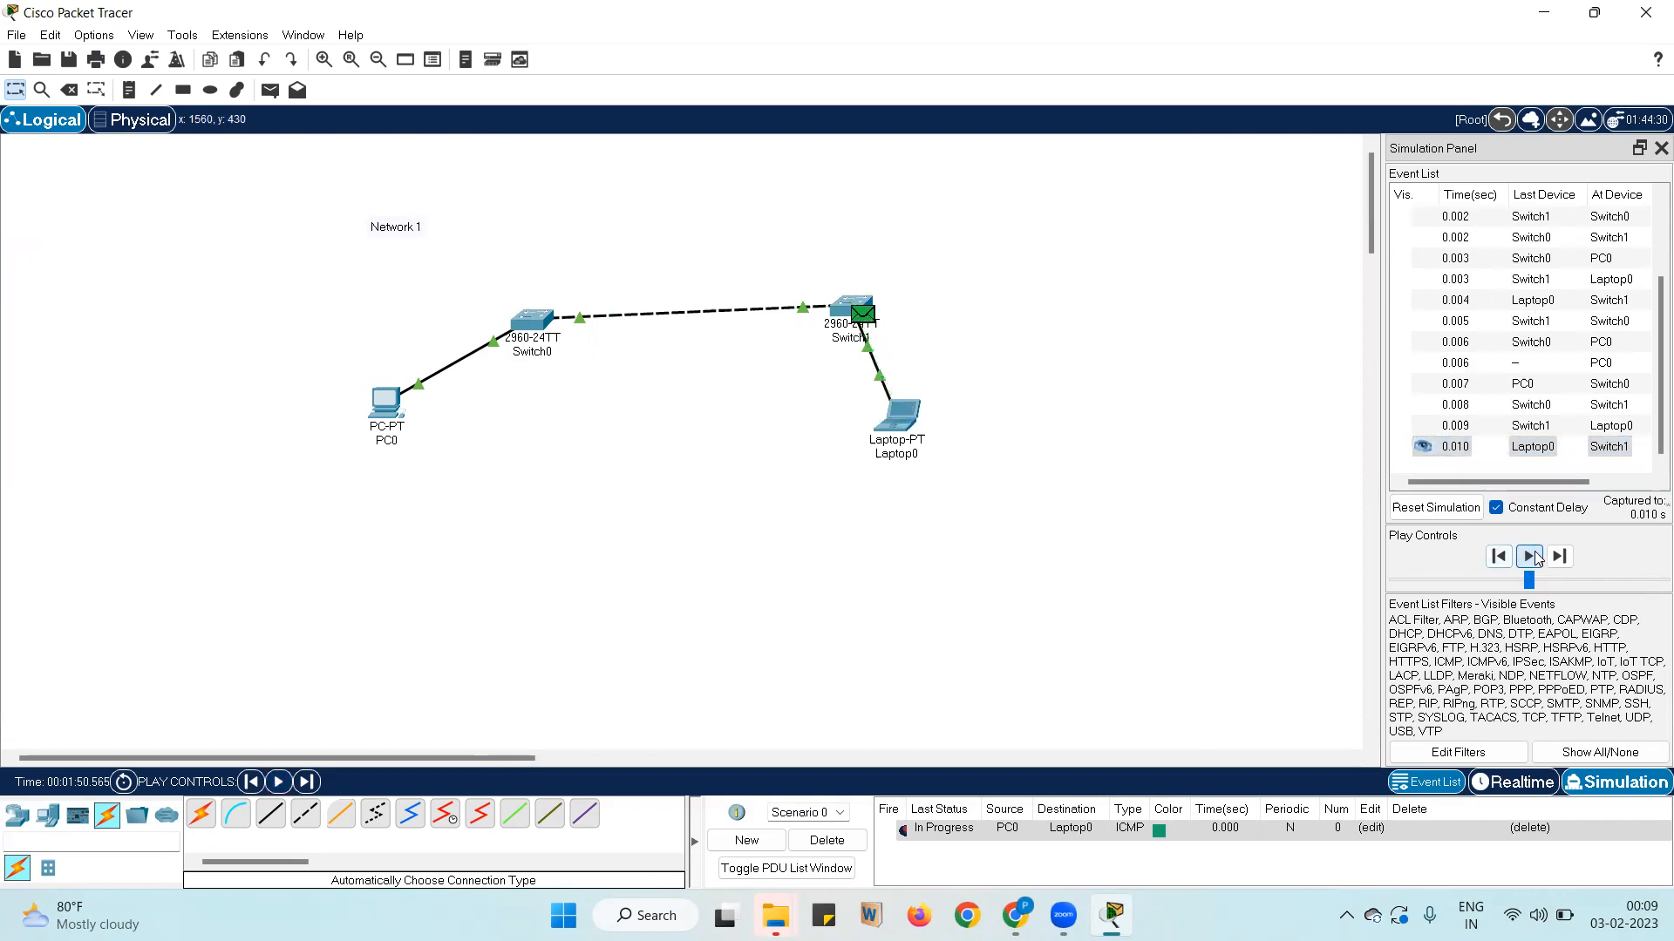
pyautogui.click(1531, 556)
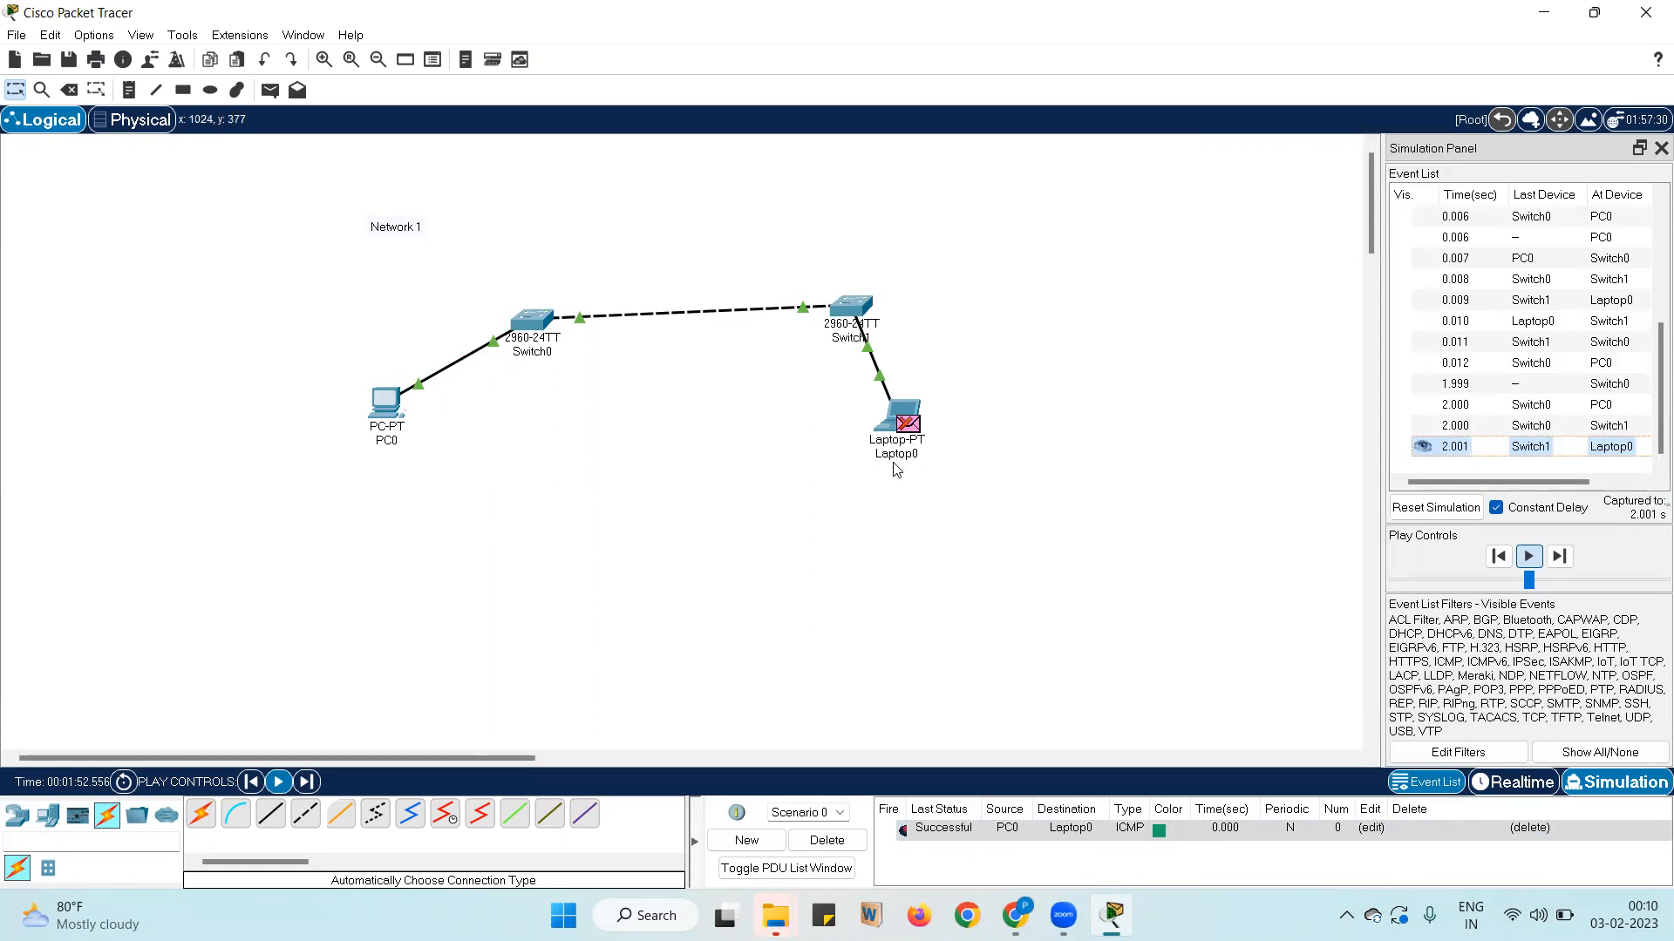
# Run ping 10.0.0.2 from PC0's command prompt
pyautogui.click(394, 397)
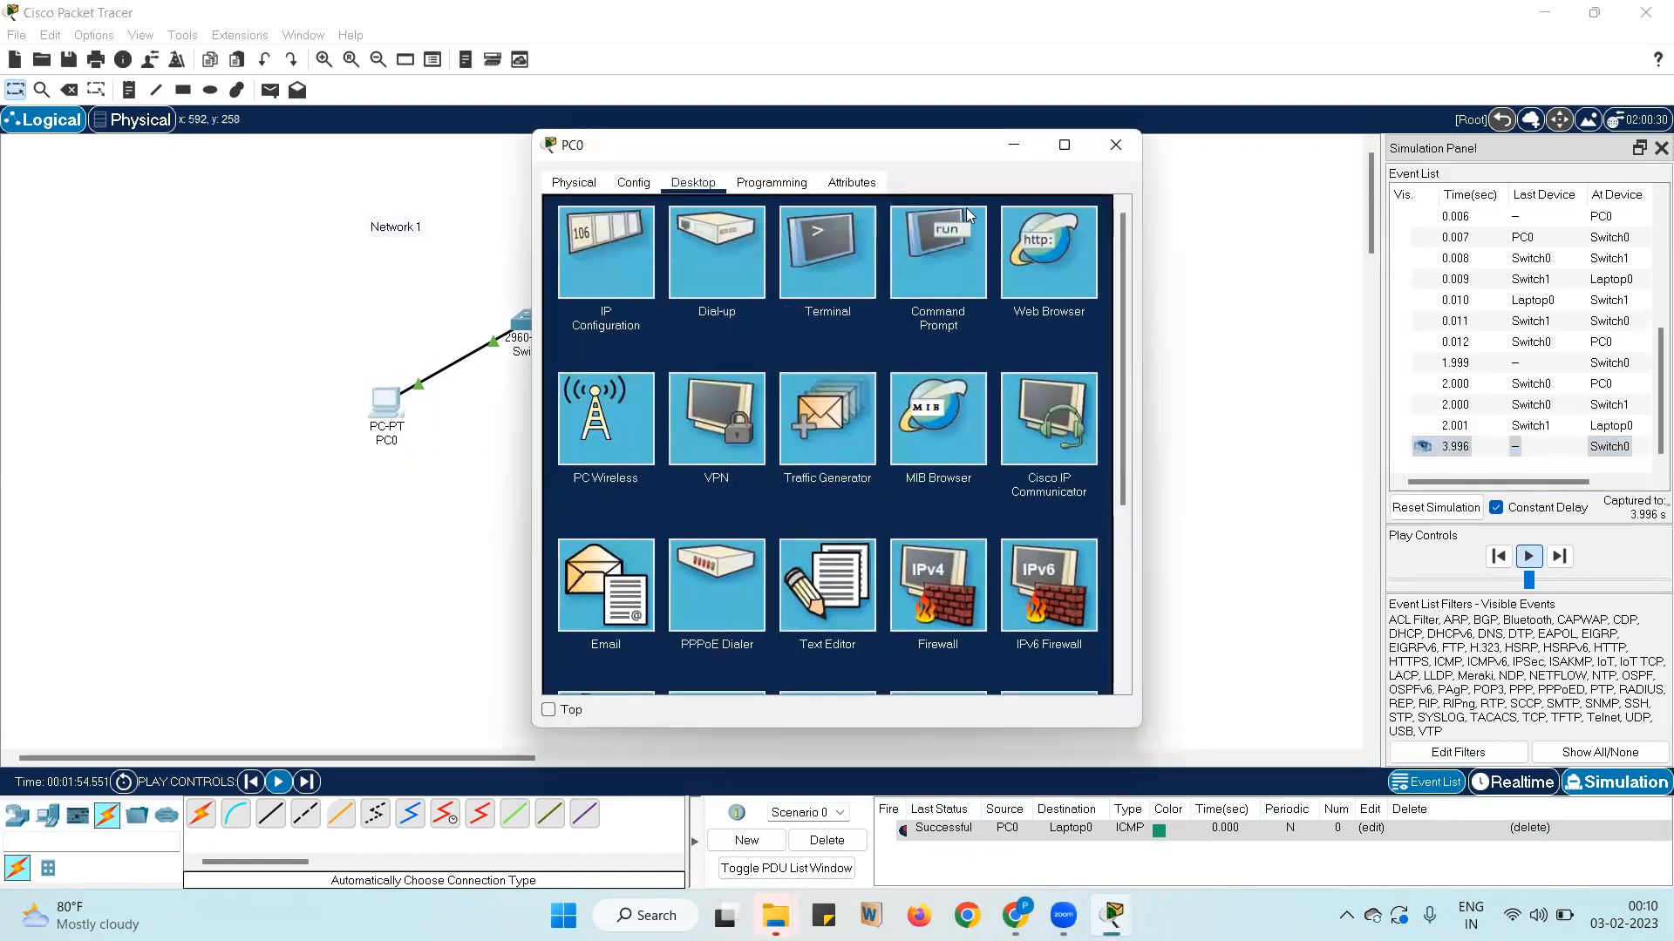
pyautogui.click(921, 234)
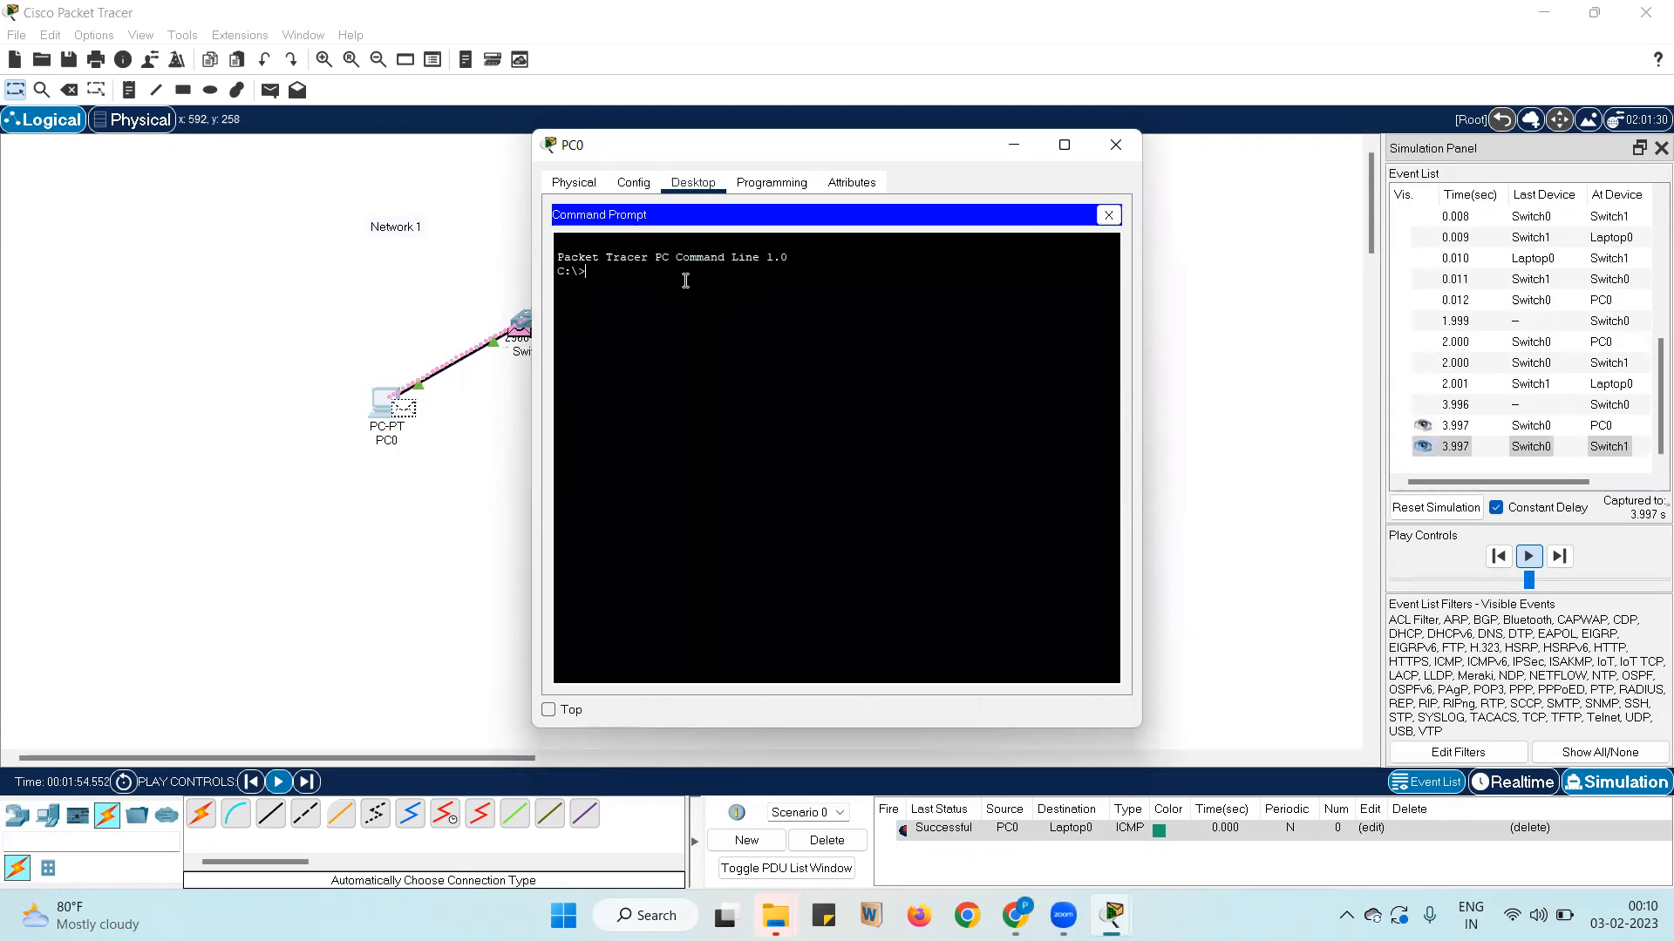
pyautogui.write('ping 10.0.0.2')
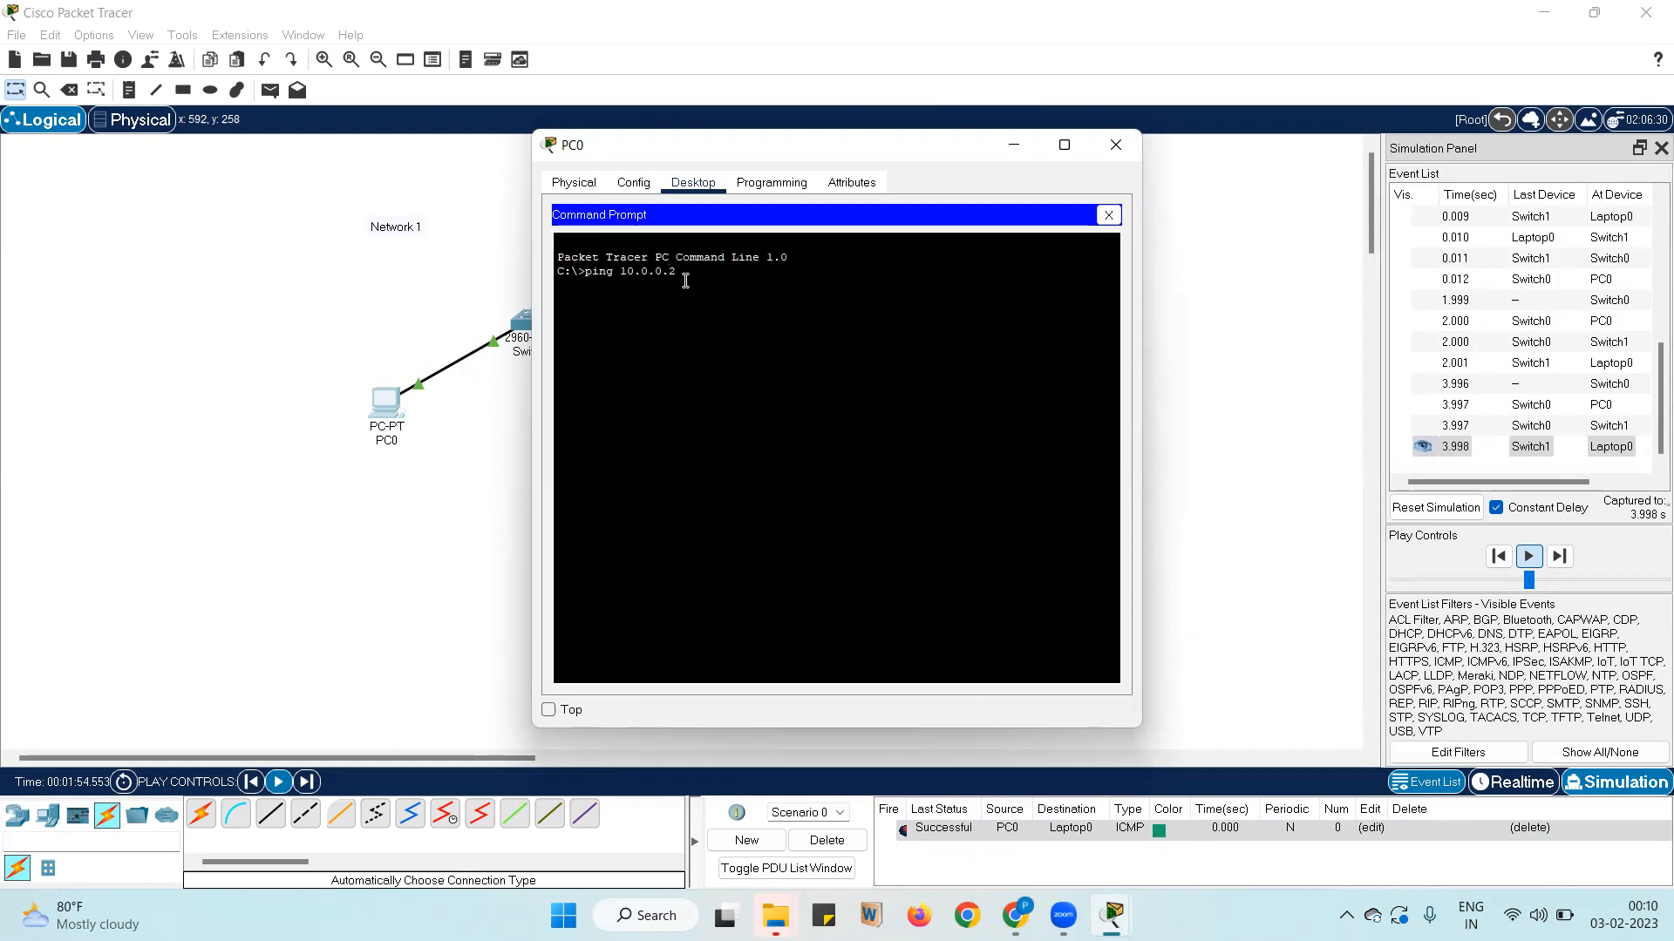
pyautogui.press('Return')
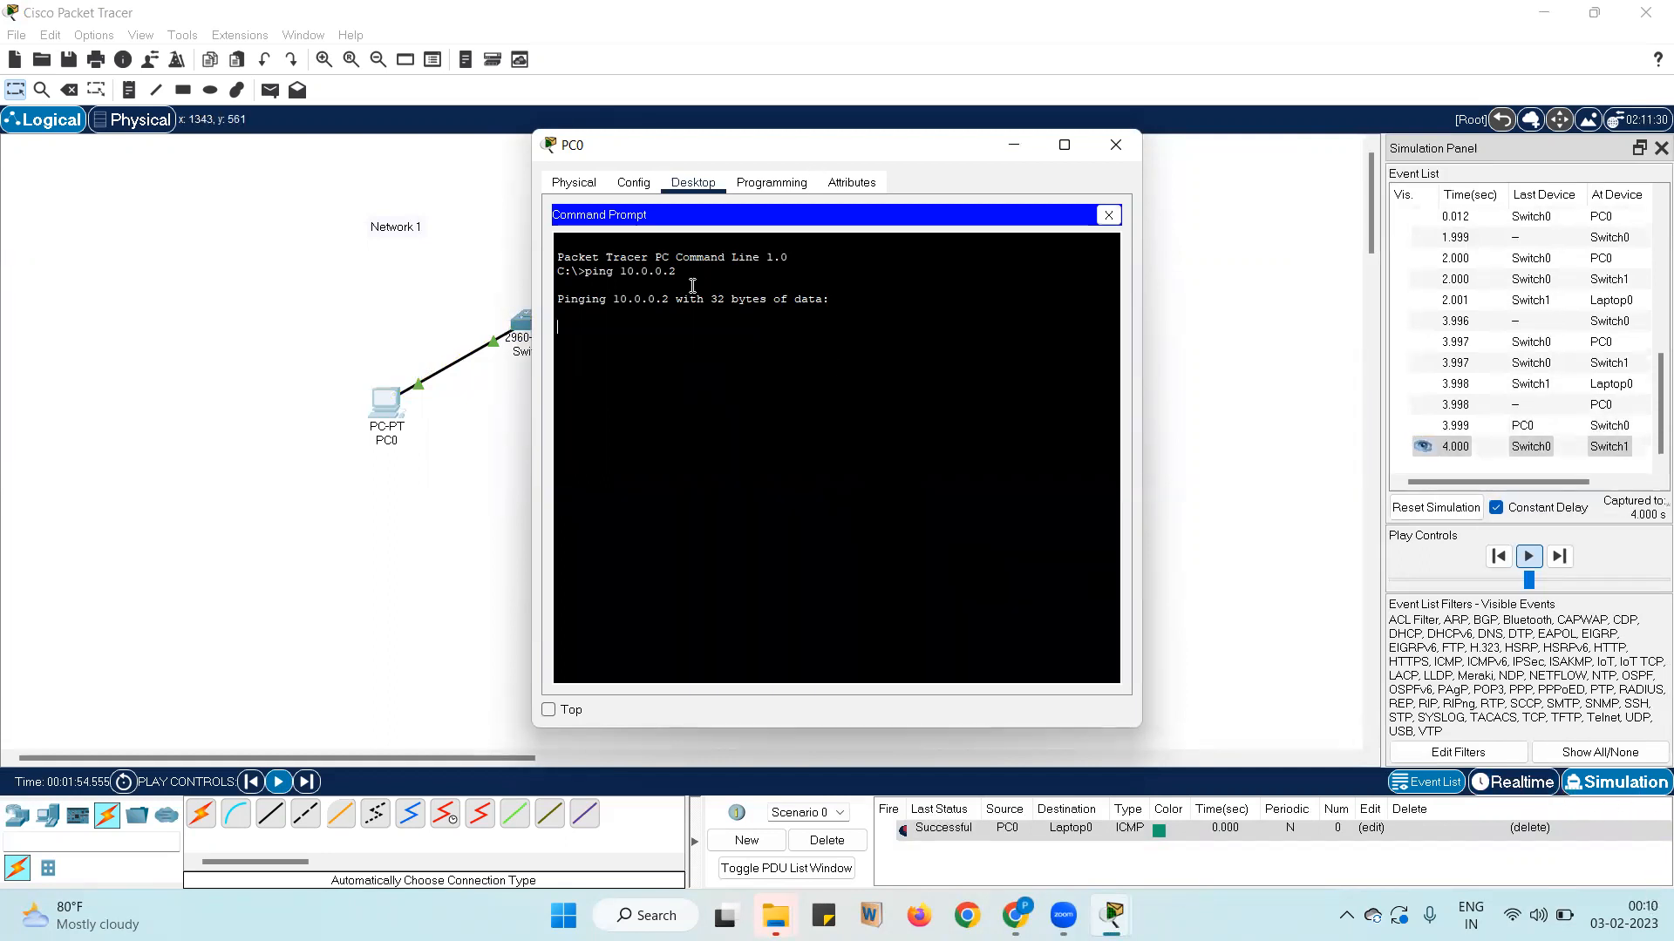
# Switch the network to Realtime mode and check the ping replies and statistics in PC0's command prompt
pyautogui.click(1498, 795)
pyautogui.click(1497, 791)
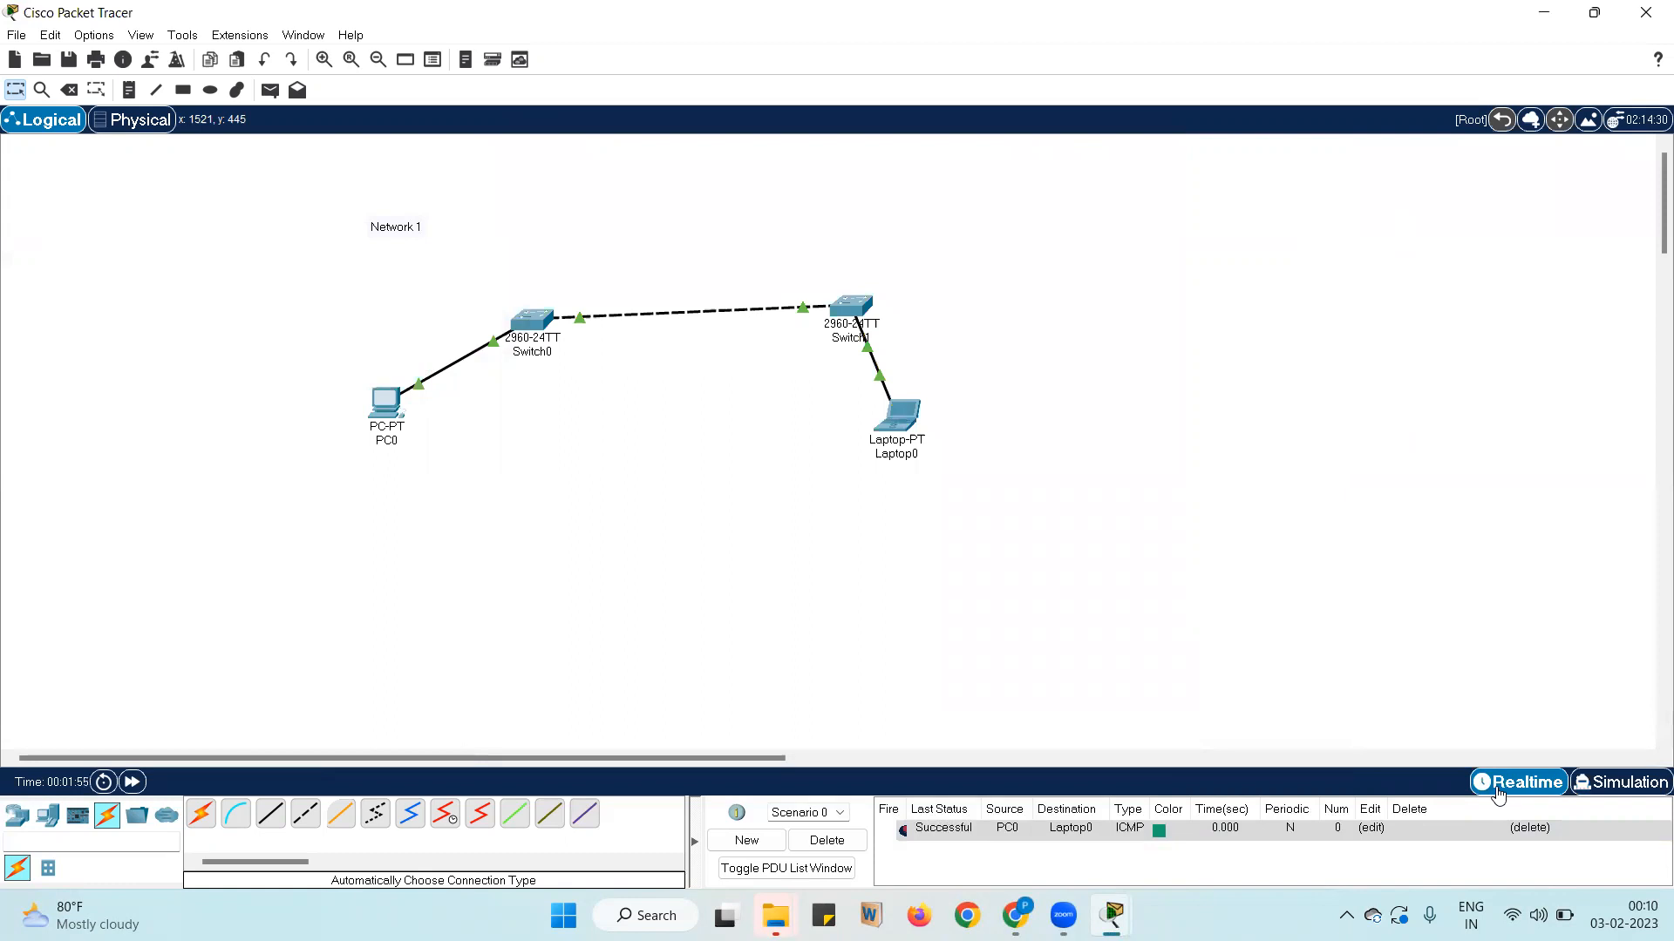
pyautogui.click(389, 406)
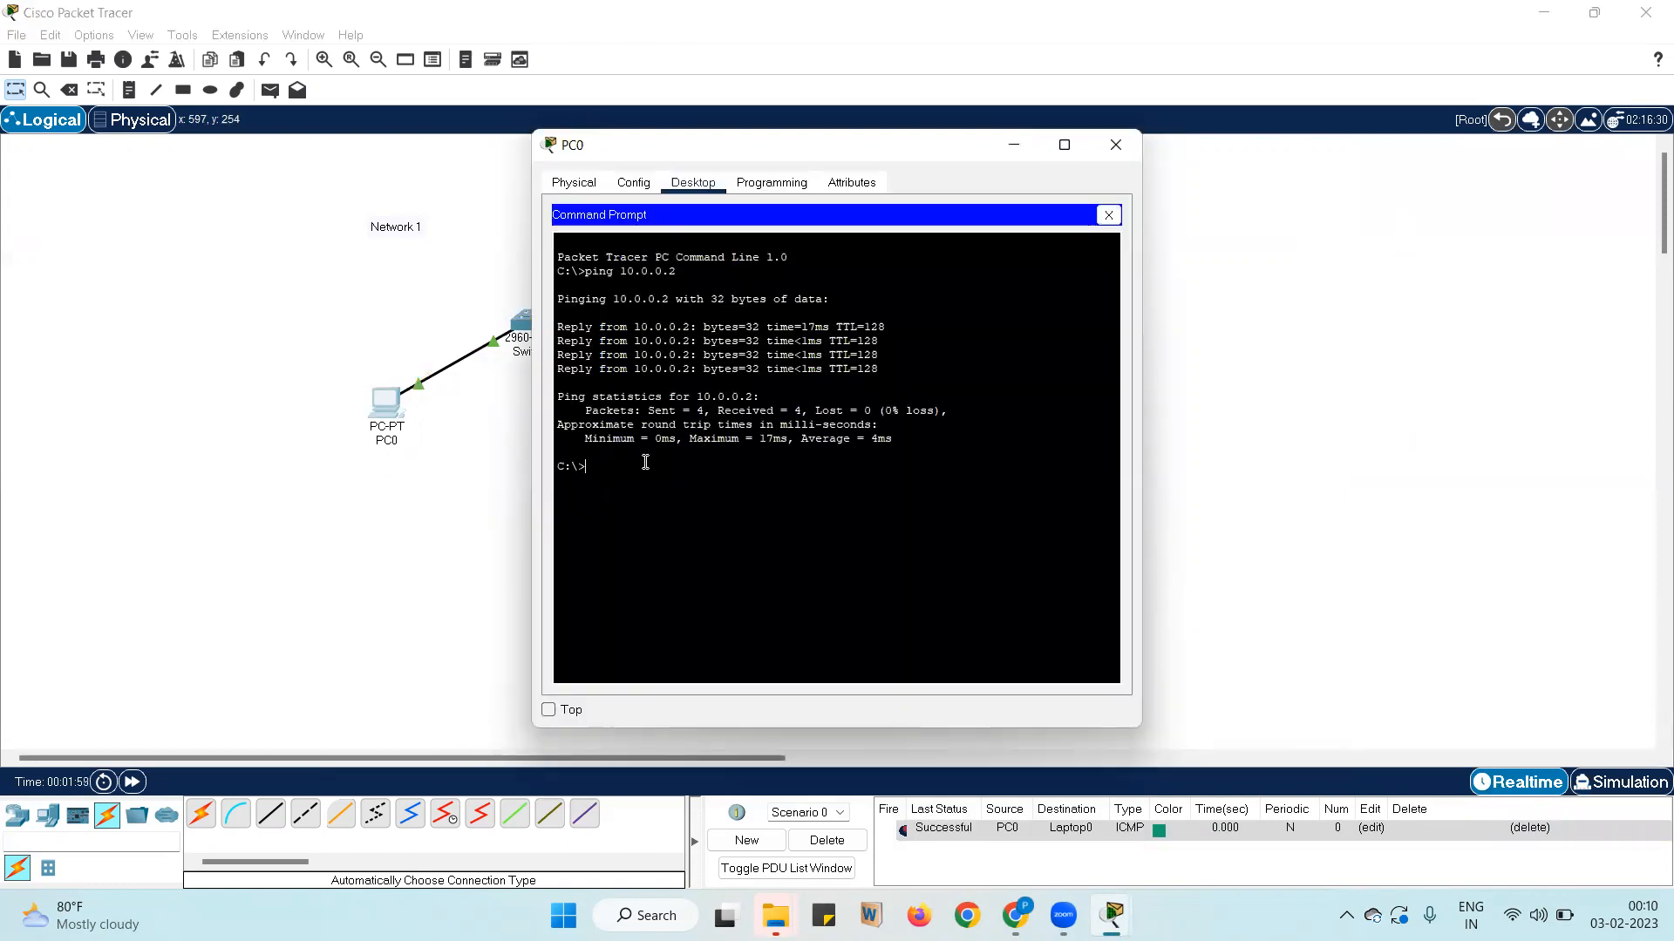
pyautogui.doubleClick(645, 425)
pyautogui.click(767, 419)
pyautogui.click(1109, 138)
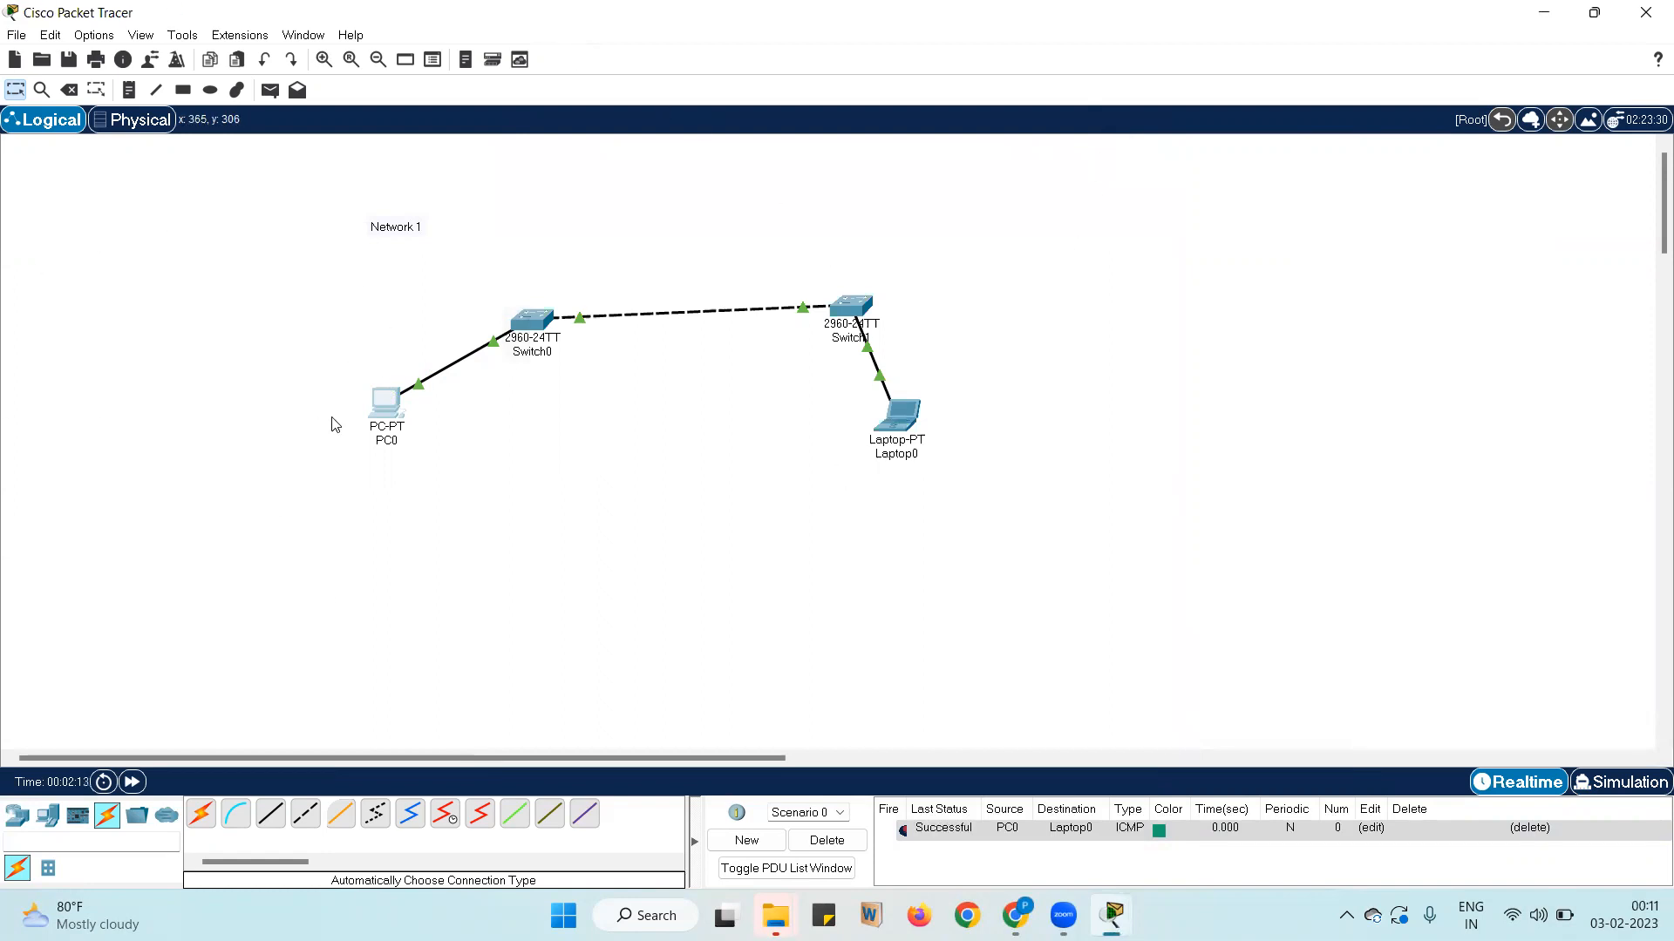
# Start a new blank network without saving the current one
pyautogui.click(21, 43)
pyautogui.click(35, 57)
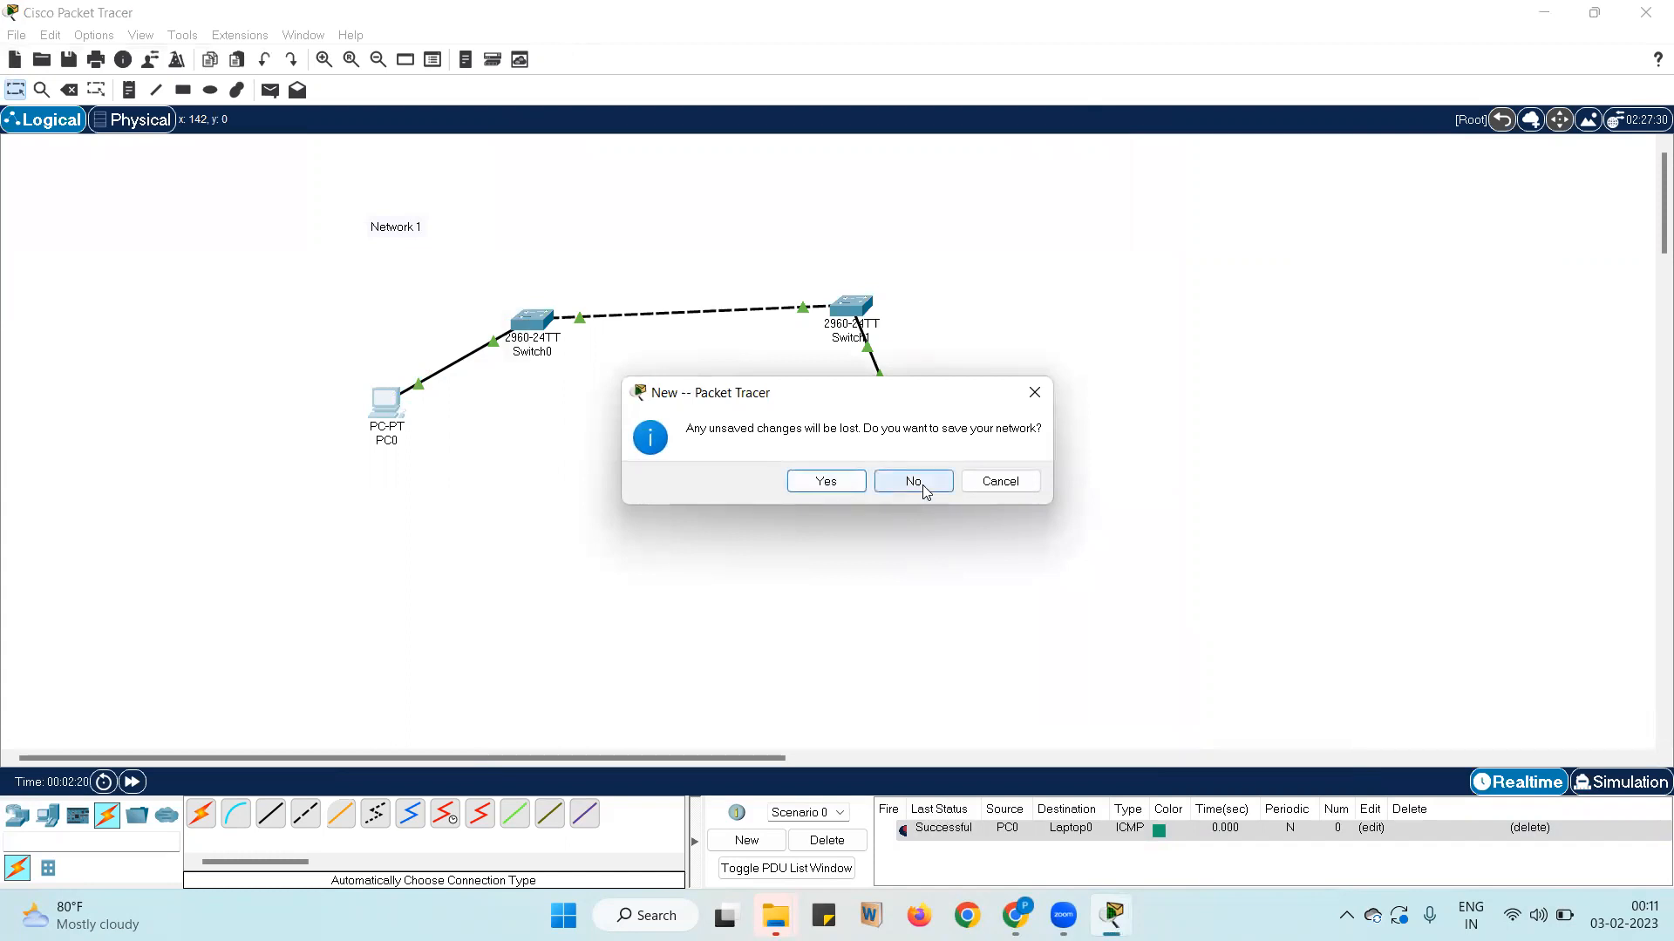
pyautogui.click(923, 488)
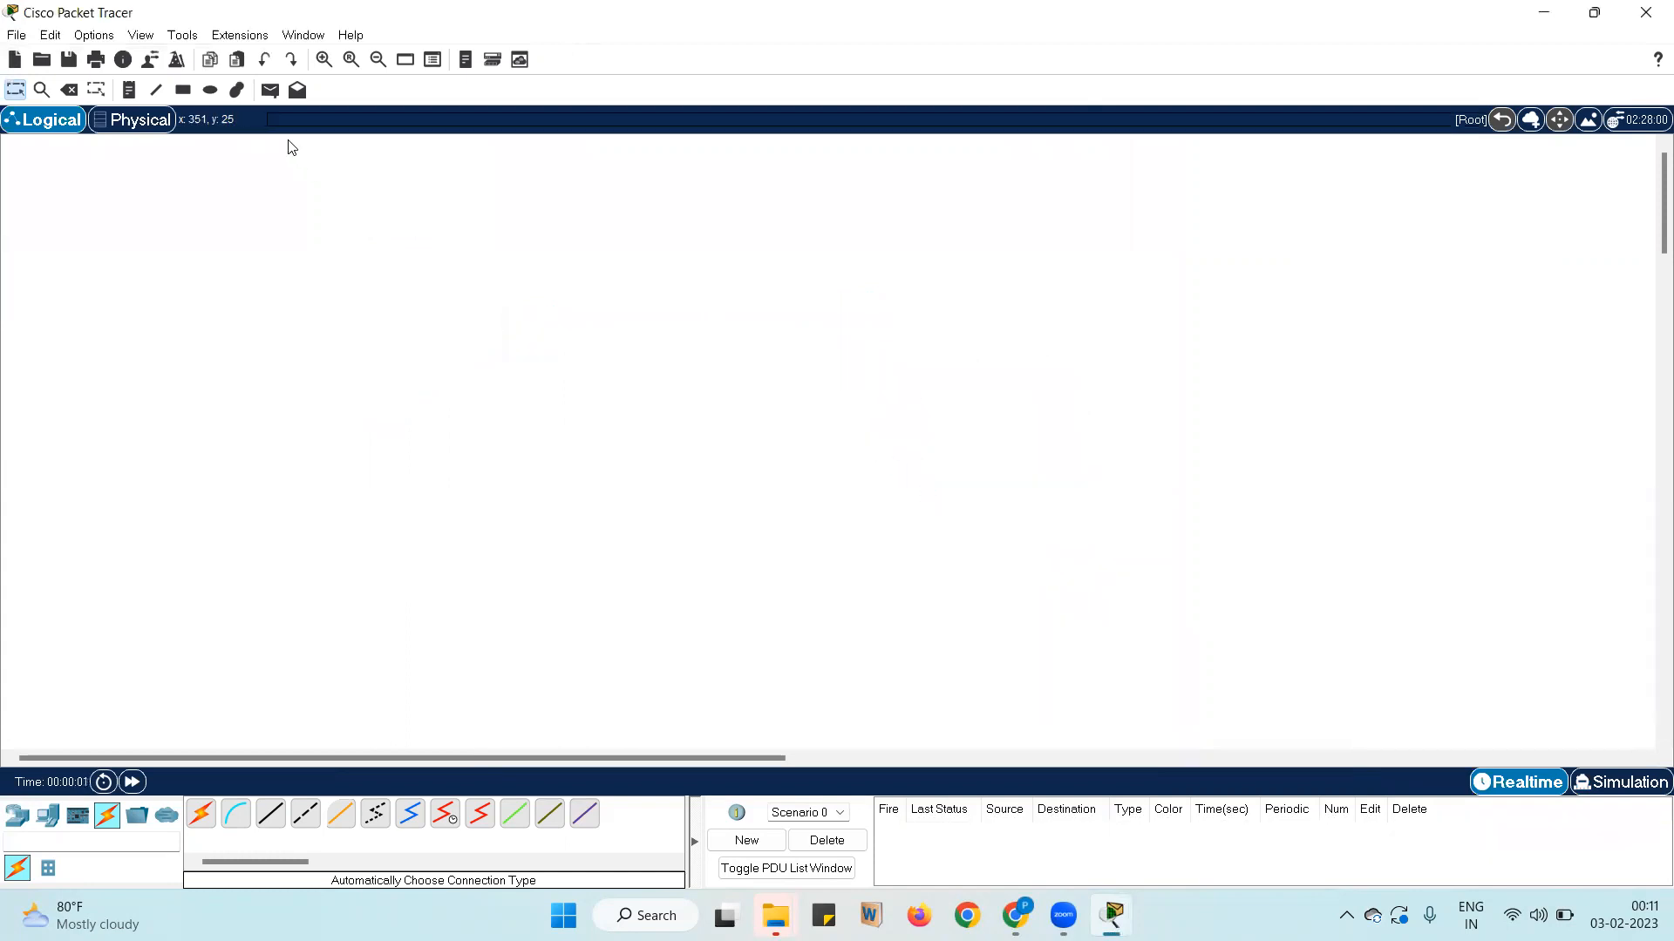
# Draw a wide unfilled ellipse with a black outline in the upper middle of the workspace
pyautogui.click(183, 90)
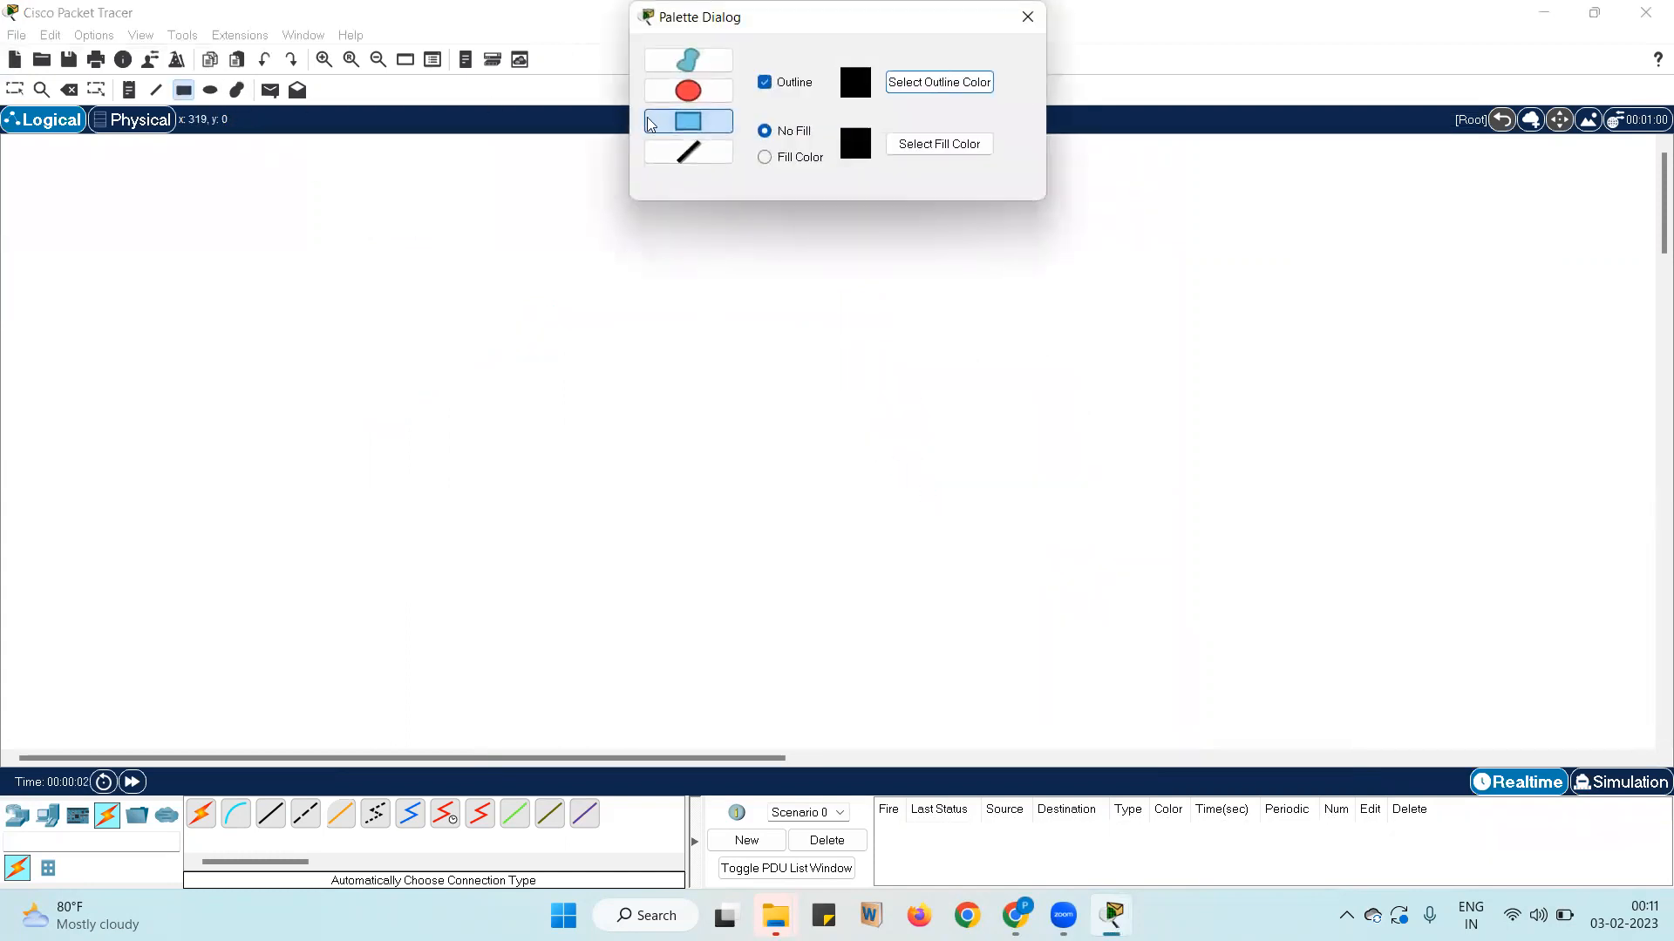
pyautogui.click(689, 92)
pyautogui.moveTo(658, 281)
pyautogui.mouseDown()
pyautogui.moveTo(934, 366)
pyautogui.moveTo(1143, 396)
pyautogui.mouseUp()
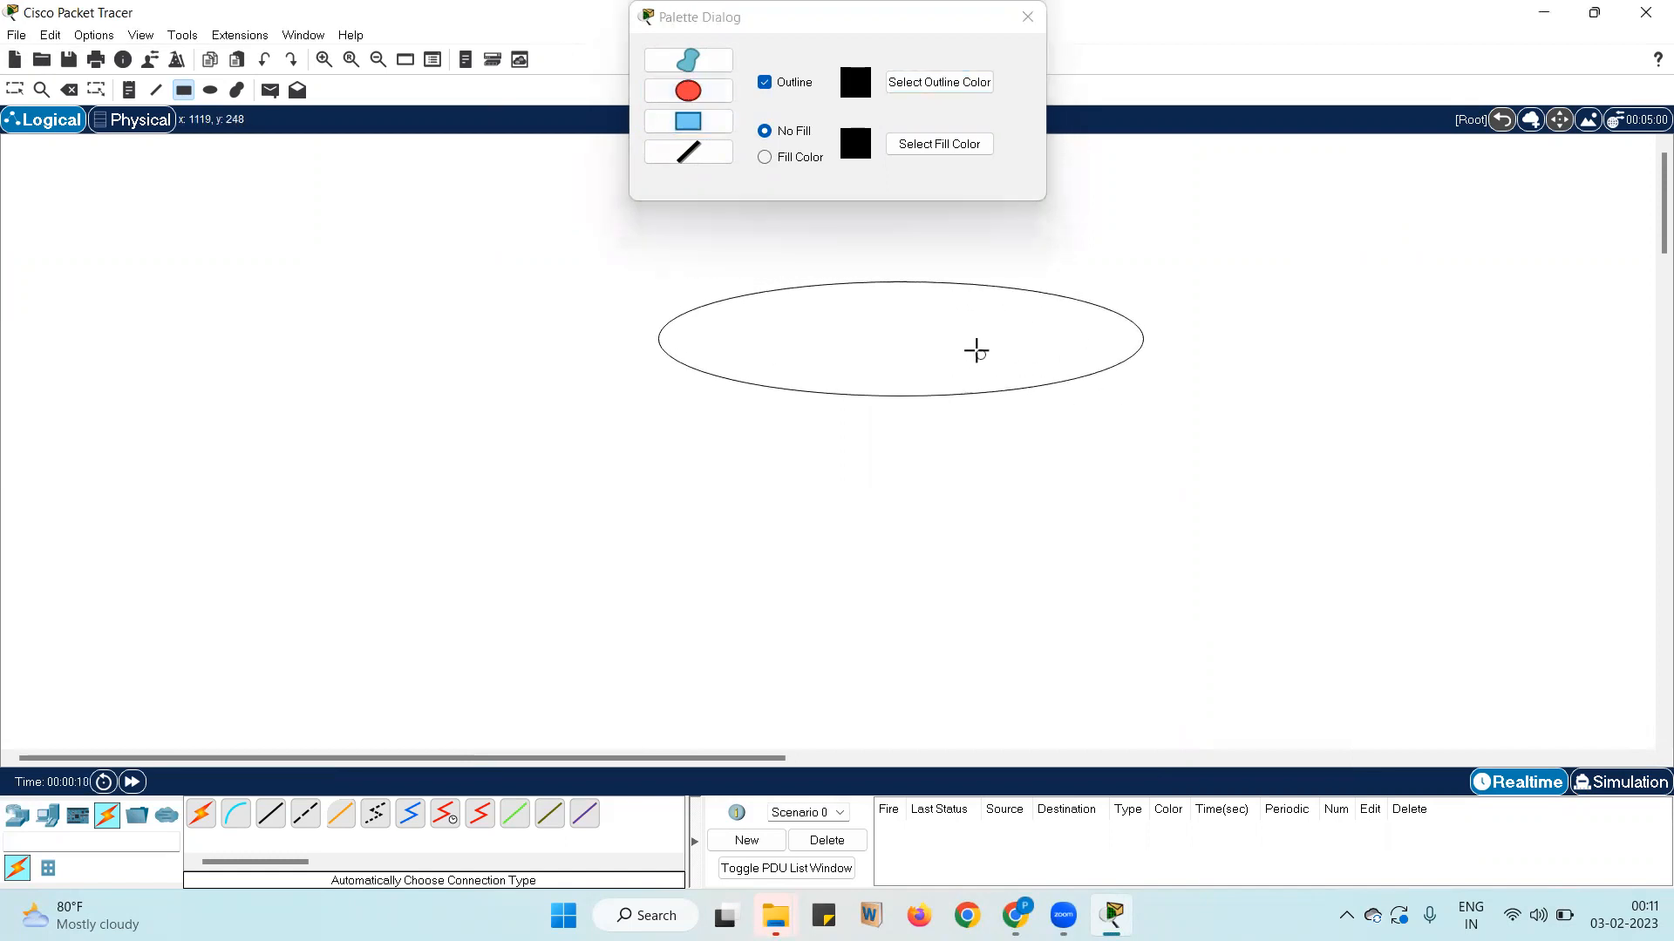
pyautogui.press('Escape')
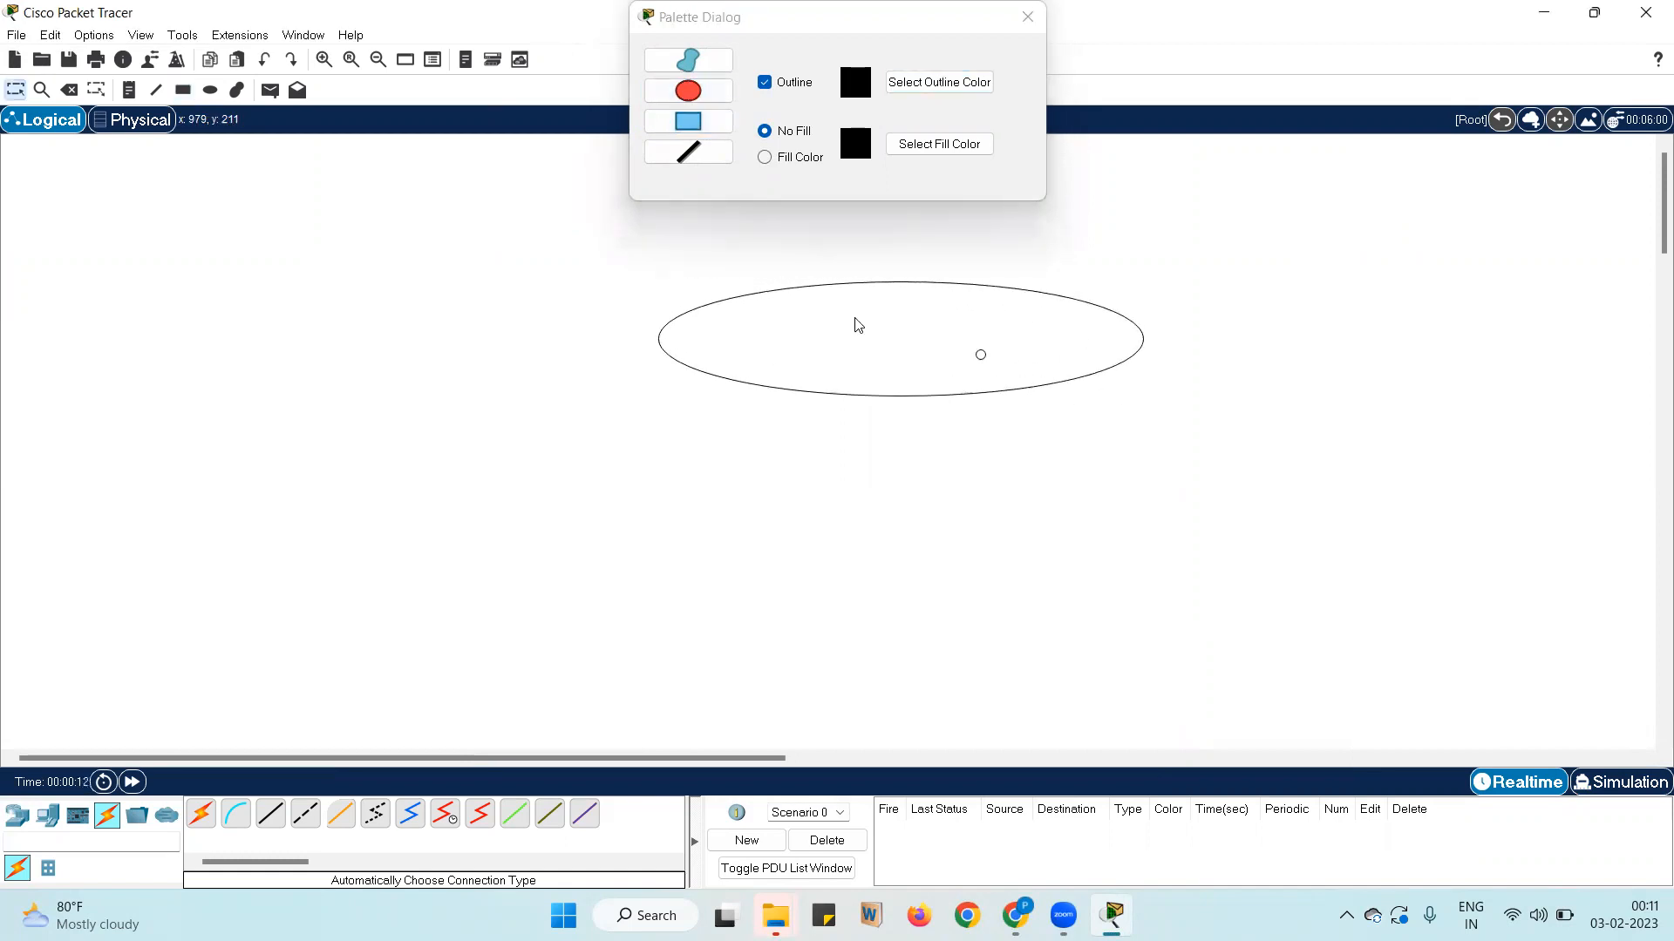
pyautogui.click(1025, 22)
# Label the ellipse Topology and move it up to the upper edge of the workspace
pyautogui.doubleClick(916, 336)
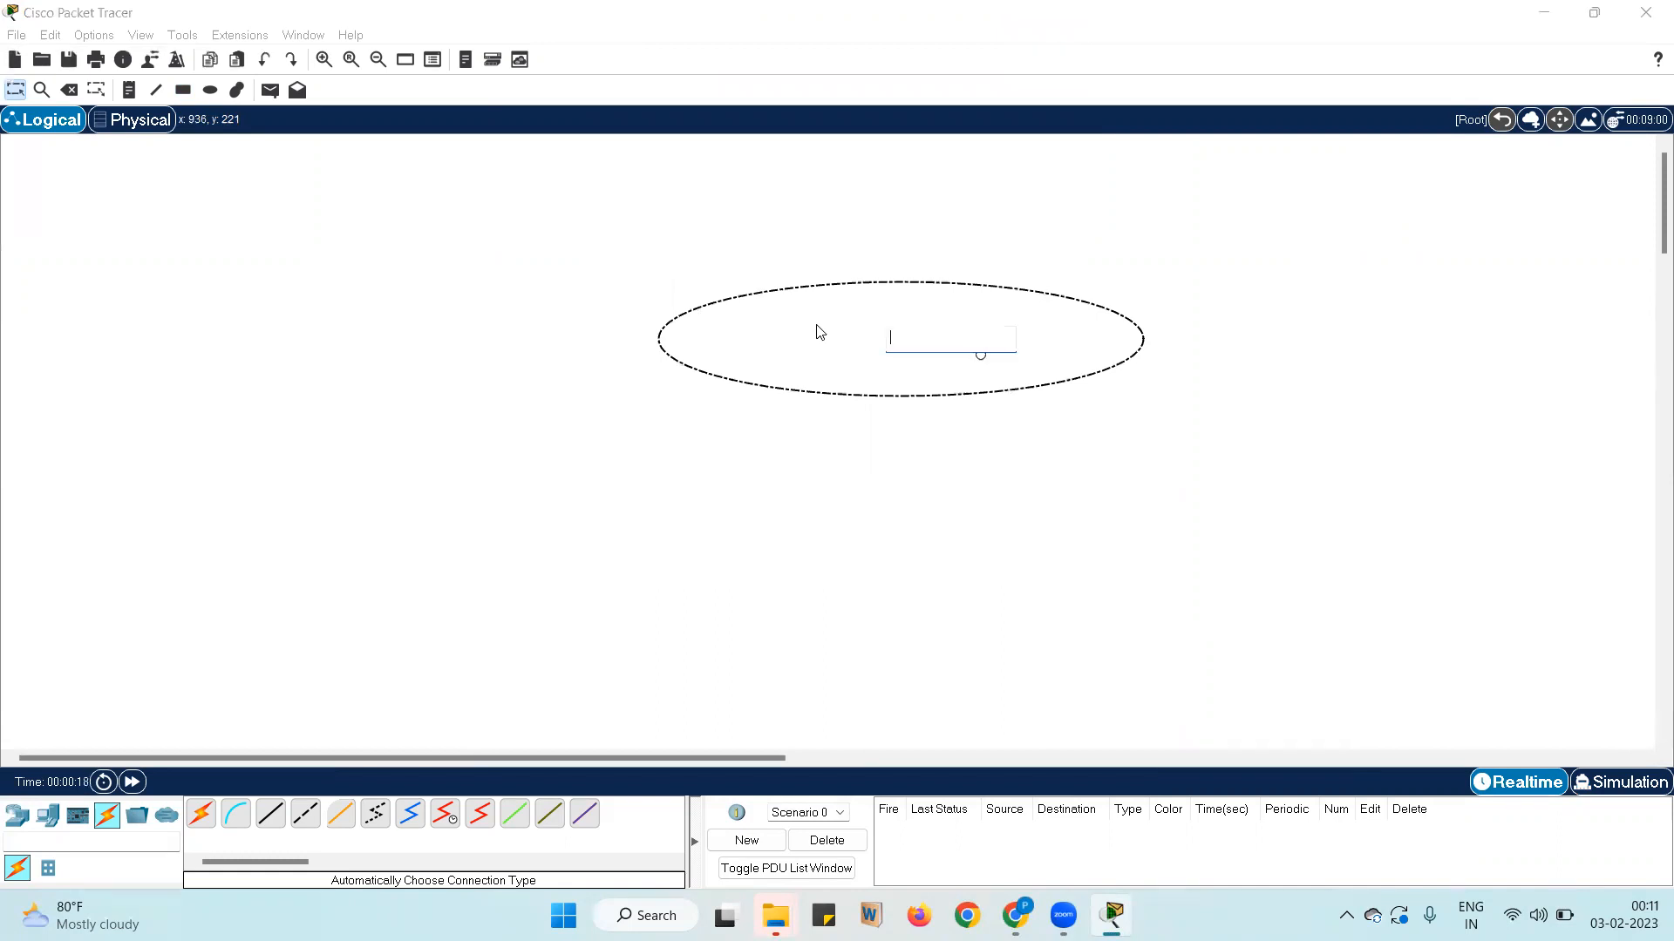
pyautogui.moveTo(853, 290); pyautogui.dragTo(815, 161)
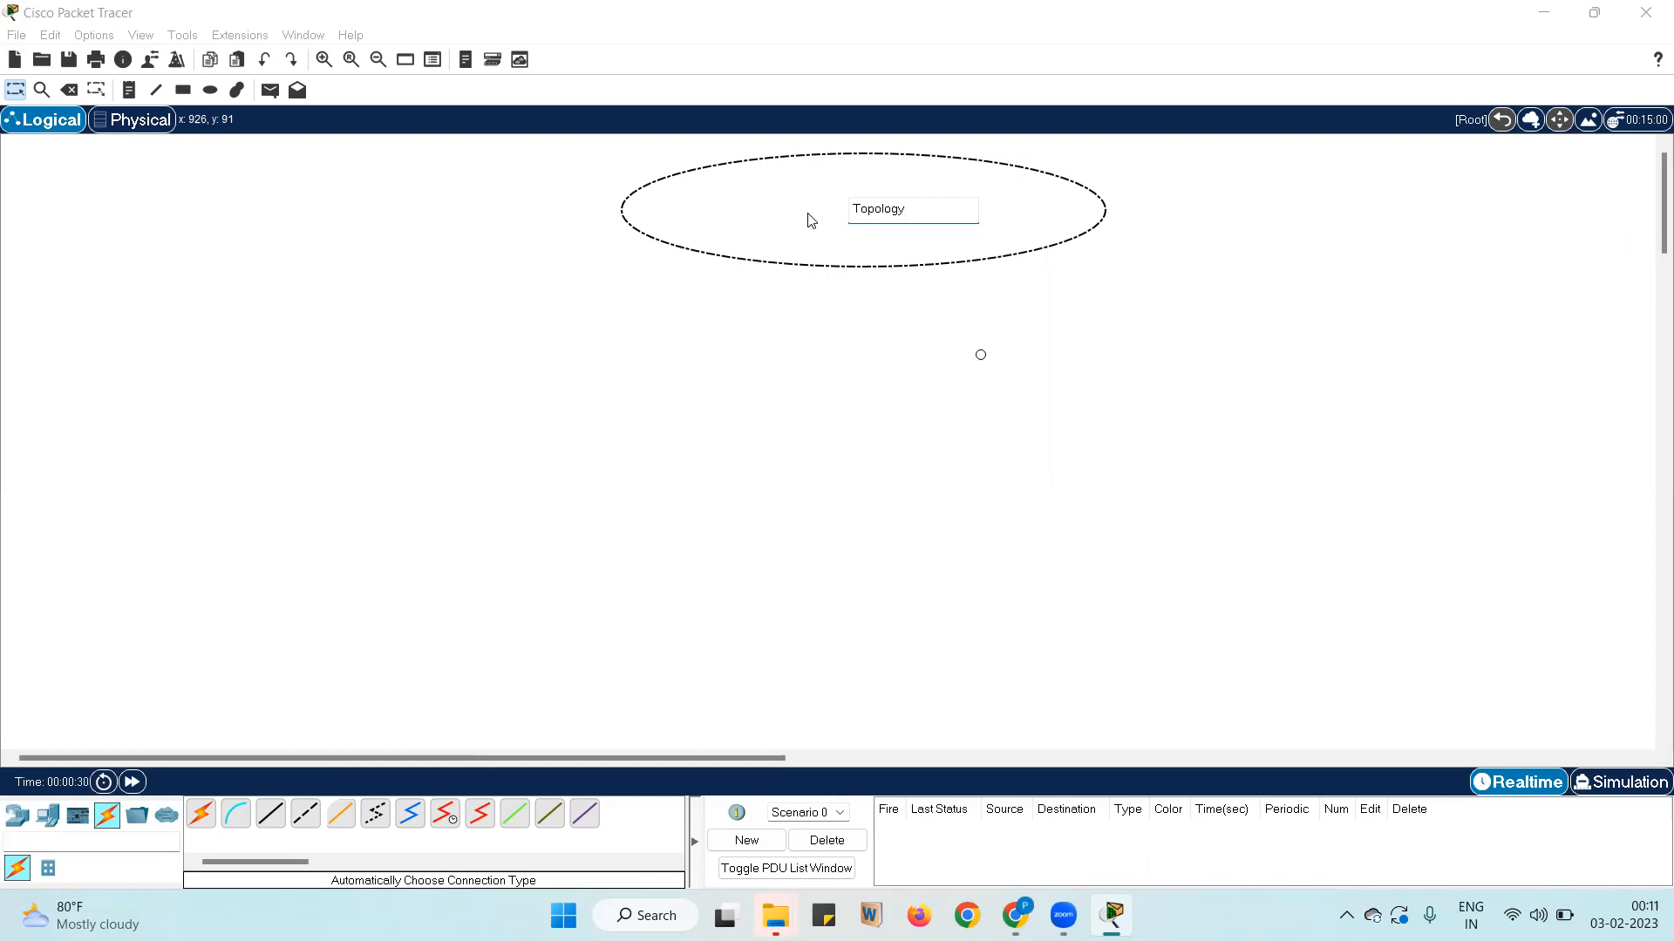
pyautogui.moveTo(917, 207); pyautogui.dragTo(850, 209)
# Try to draw a small green-filled ellipse over the Topology label, and undo the last shape
pyautogui.click(236, 90)
pyautogui.click(764, 159)
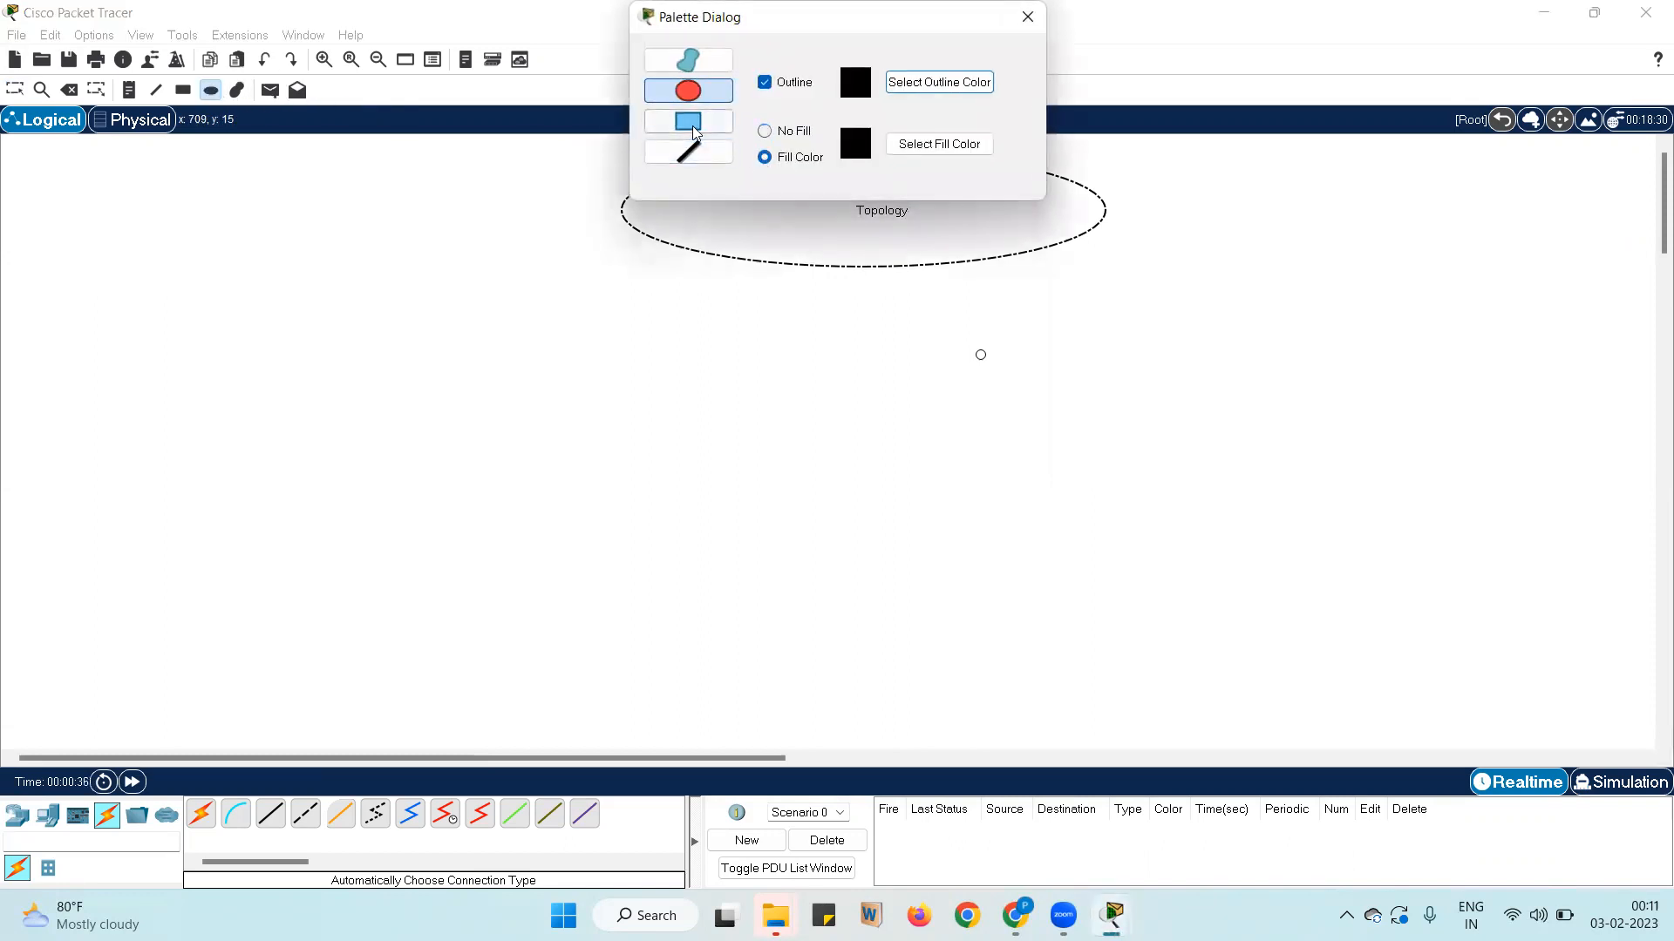
pyautogui.click(931, 148)
pyautogui.click(778, 300)
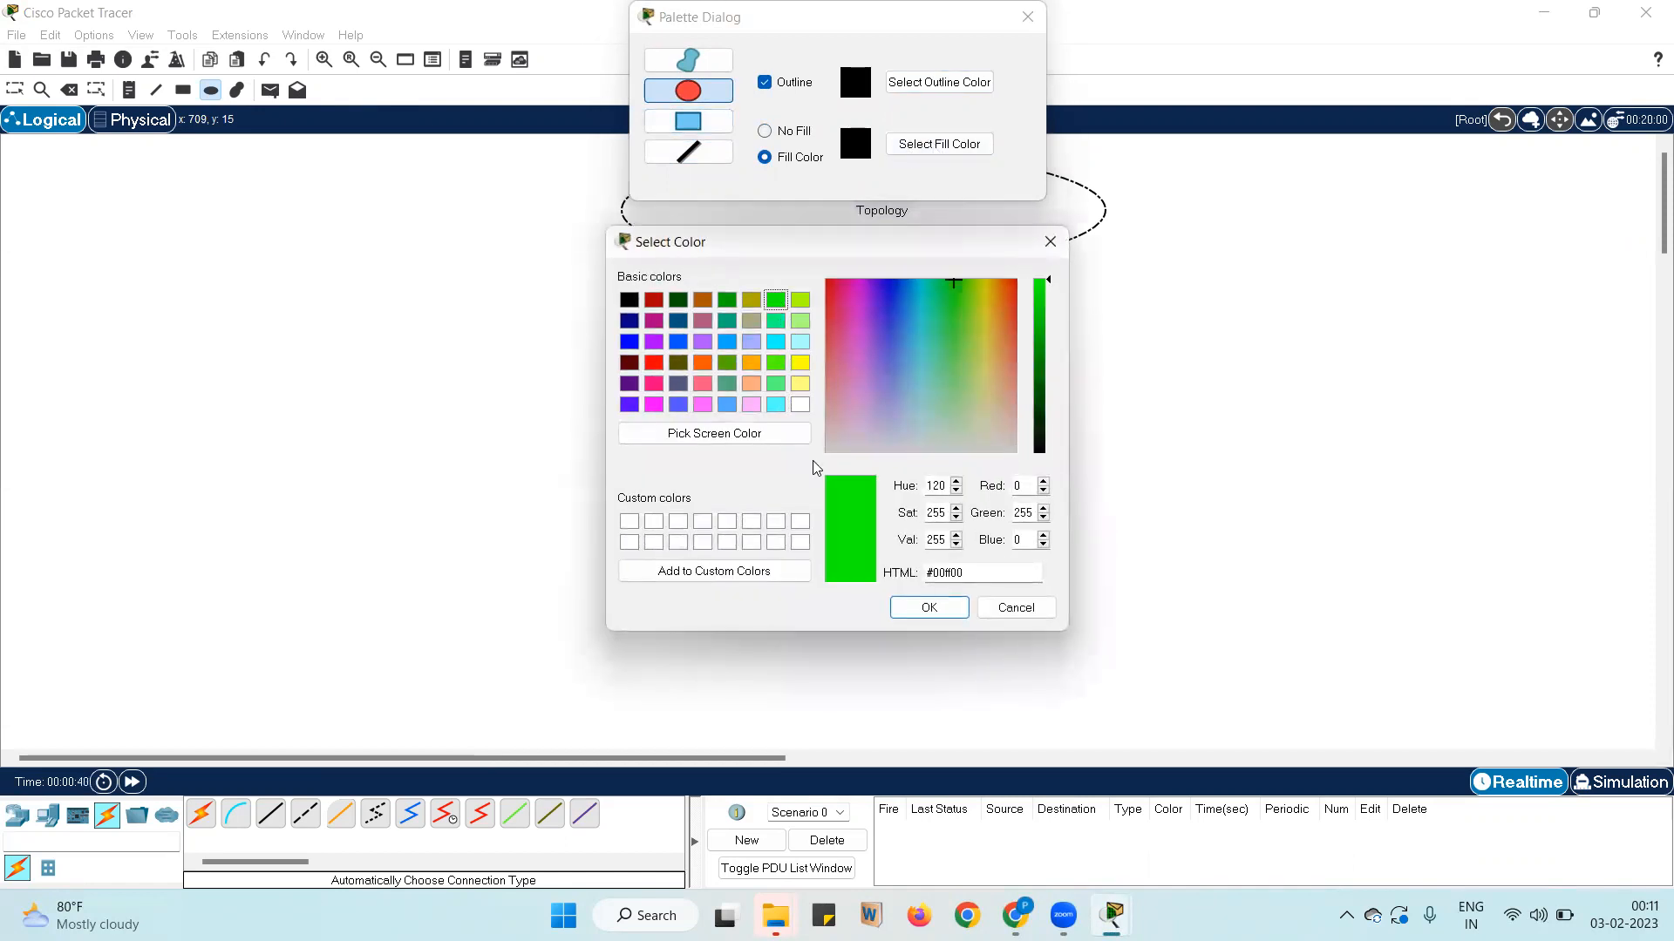
pyautogui.click(924, 607)
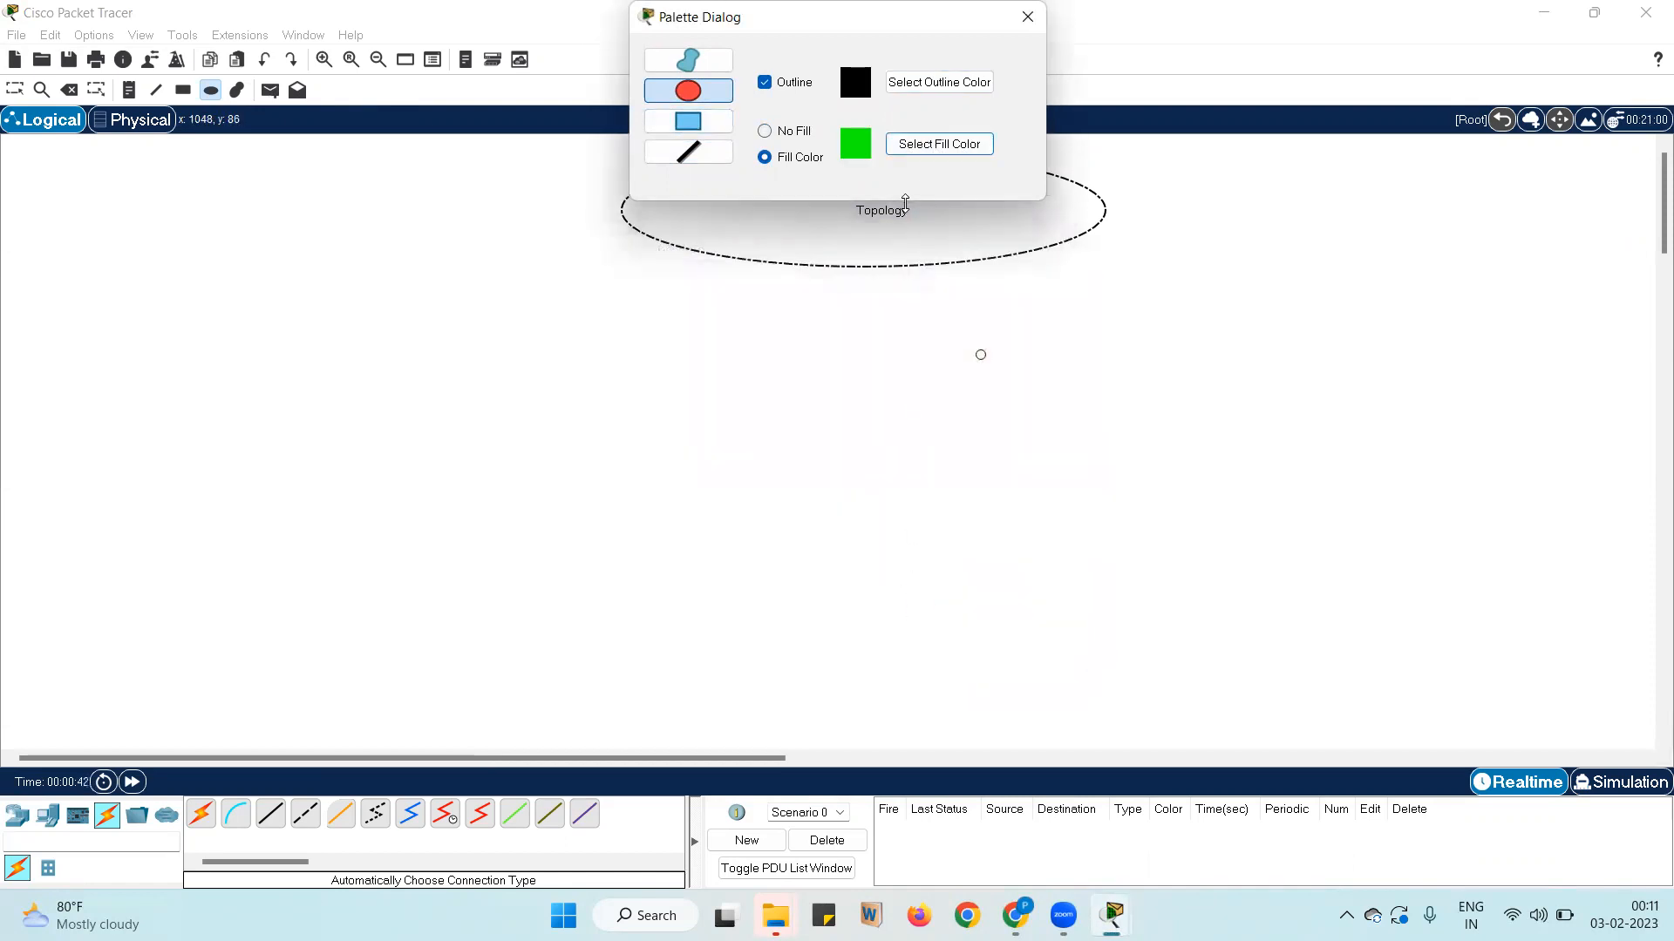
pyautogui.click(1026, 18)
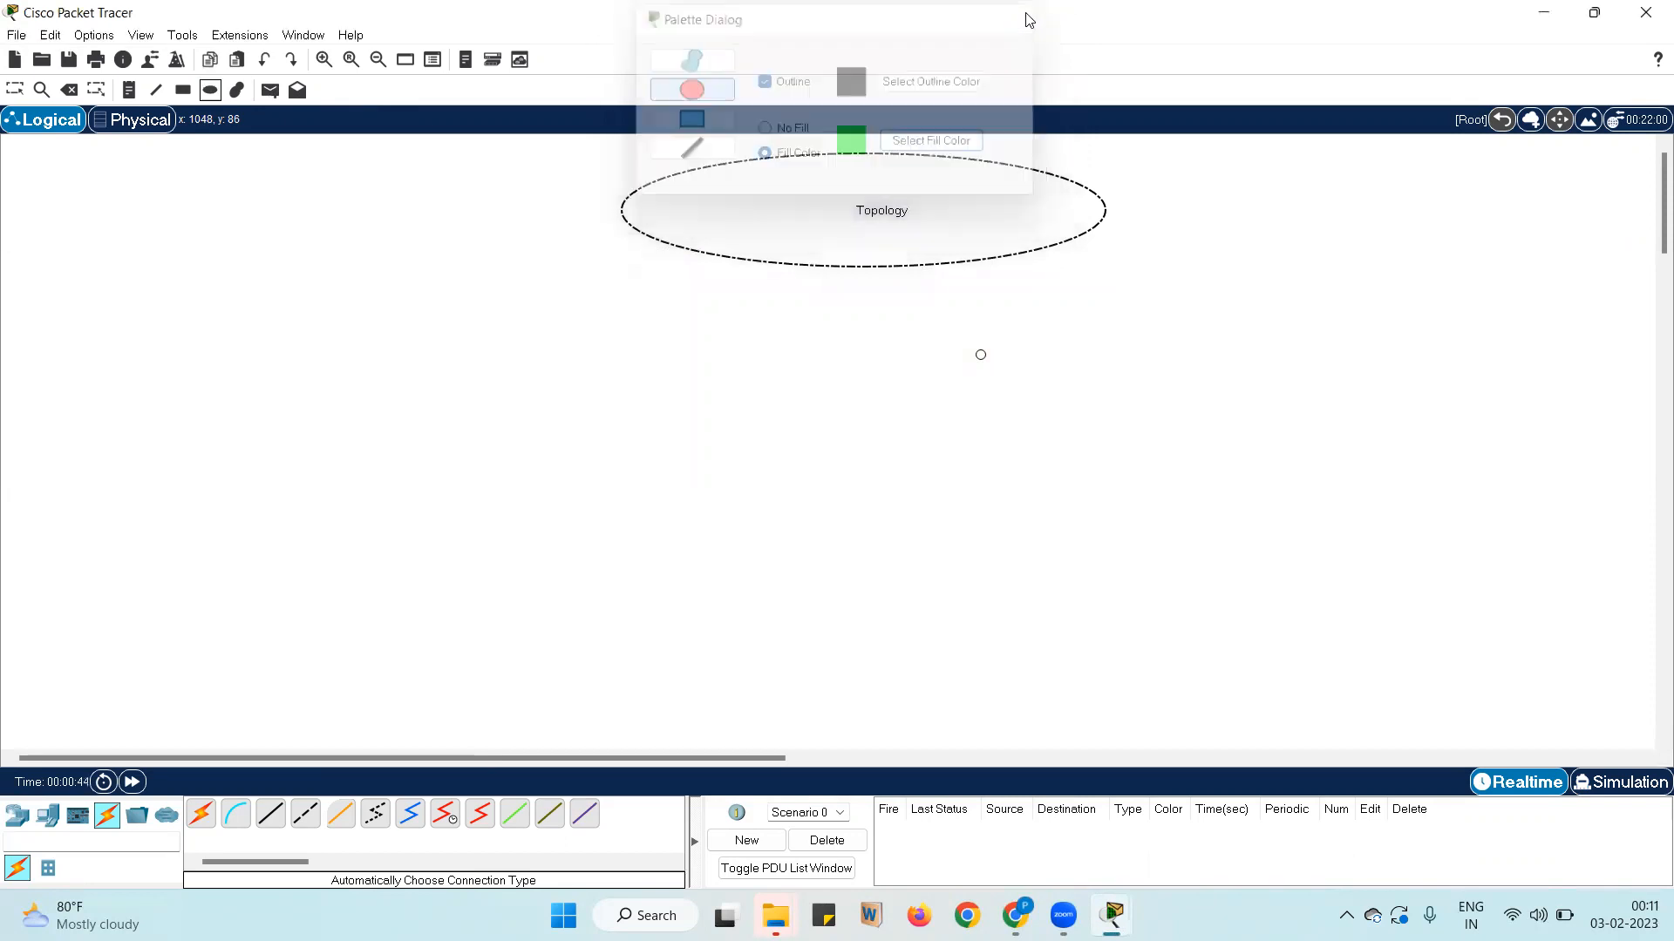
pyautogui.moveTo(846, 211); pyautogui.dragTo(896, 212)
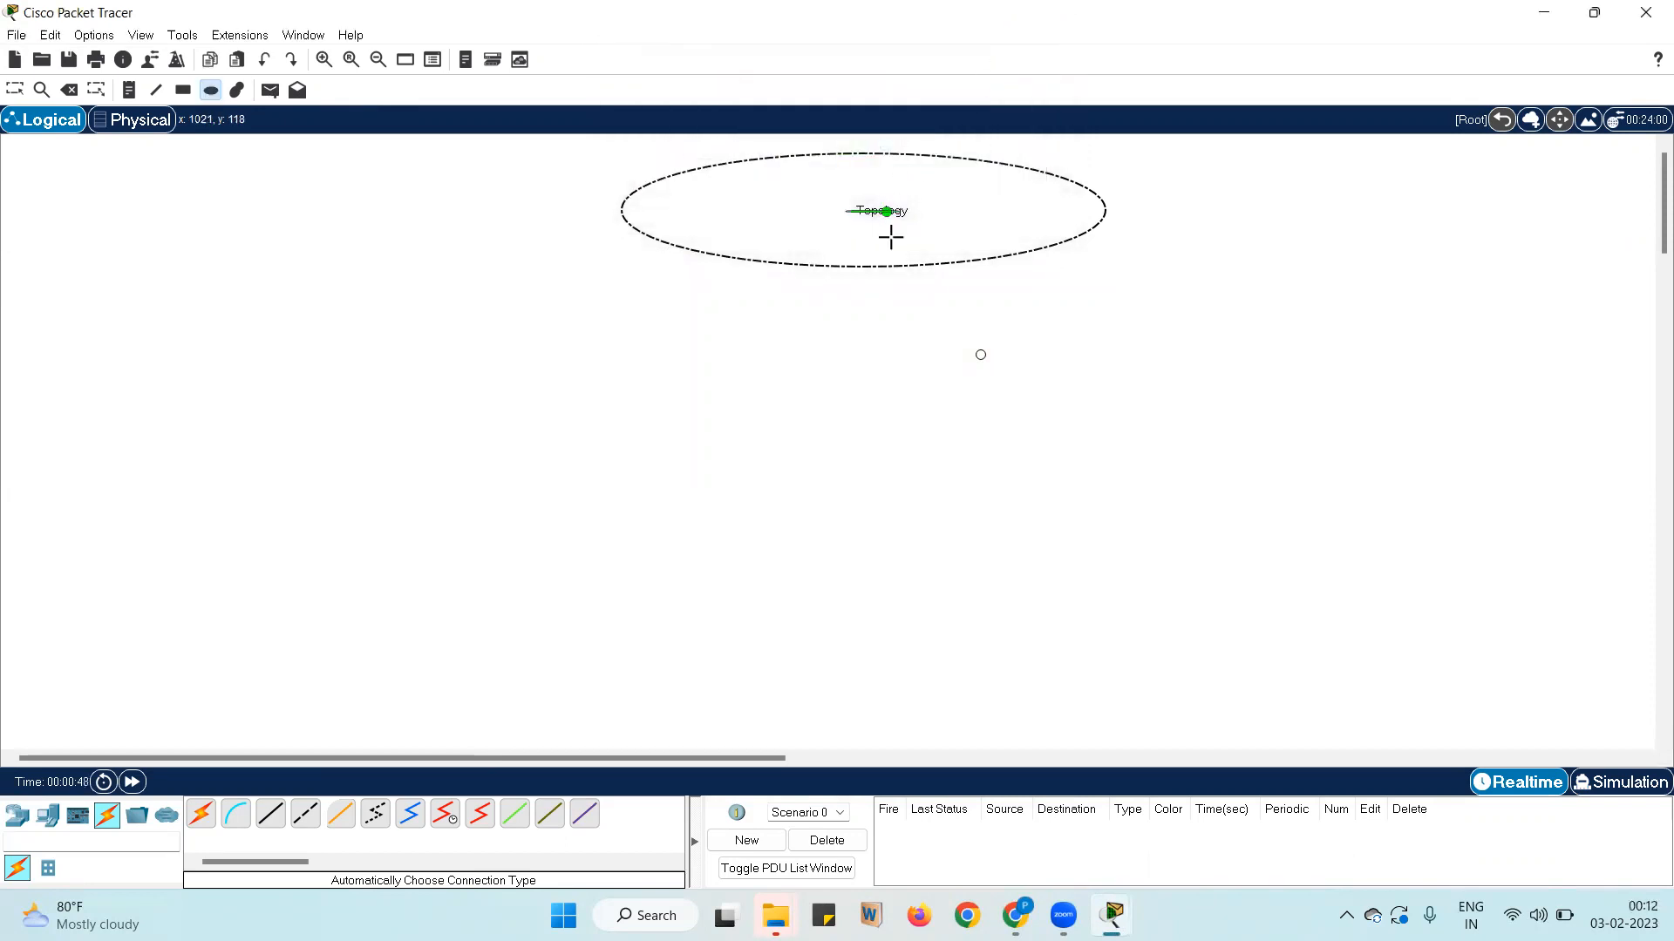
pyautogui.hotkey('ctrl', 'z')
# Discard the ellipse drawing by starting a new network without saving
pyautogui.click(16, 35)
pyautogui.click(41, 61)
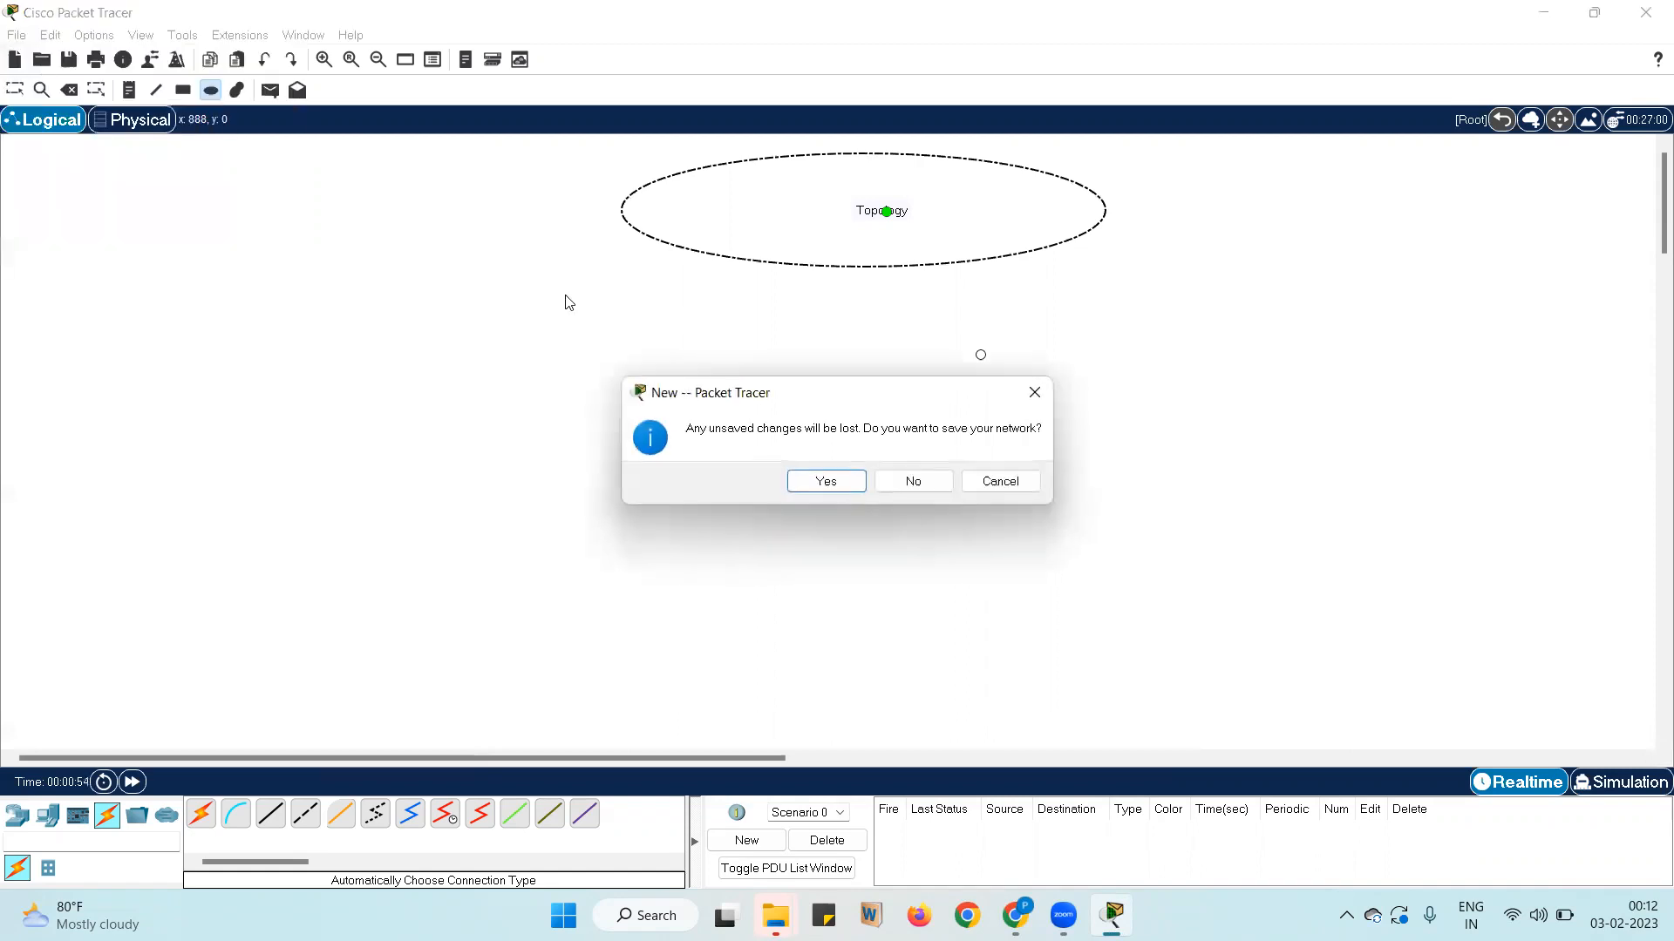
pyautogui.click(924, 484)
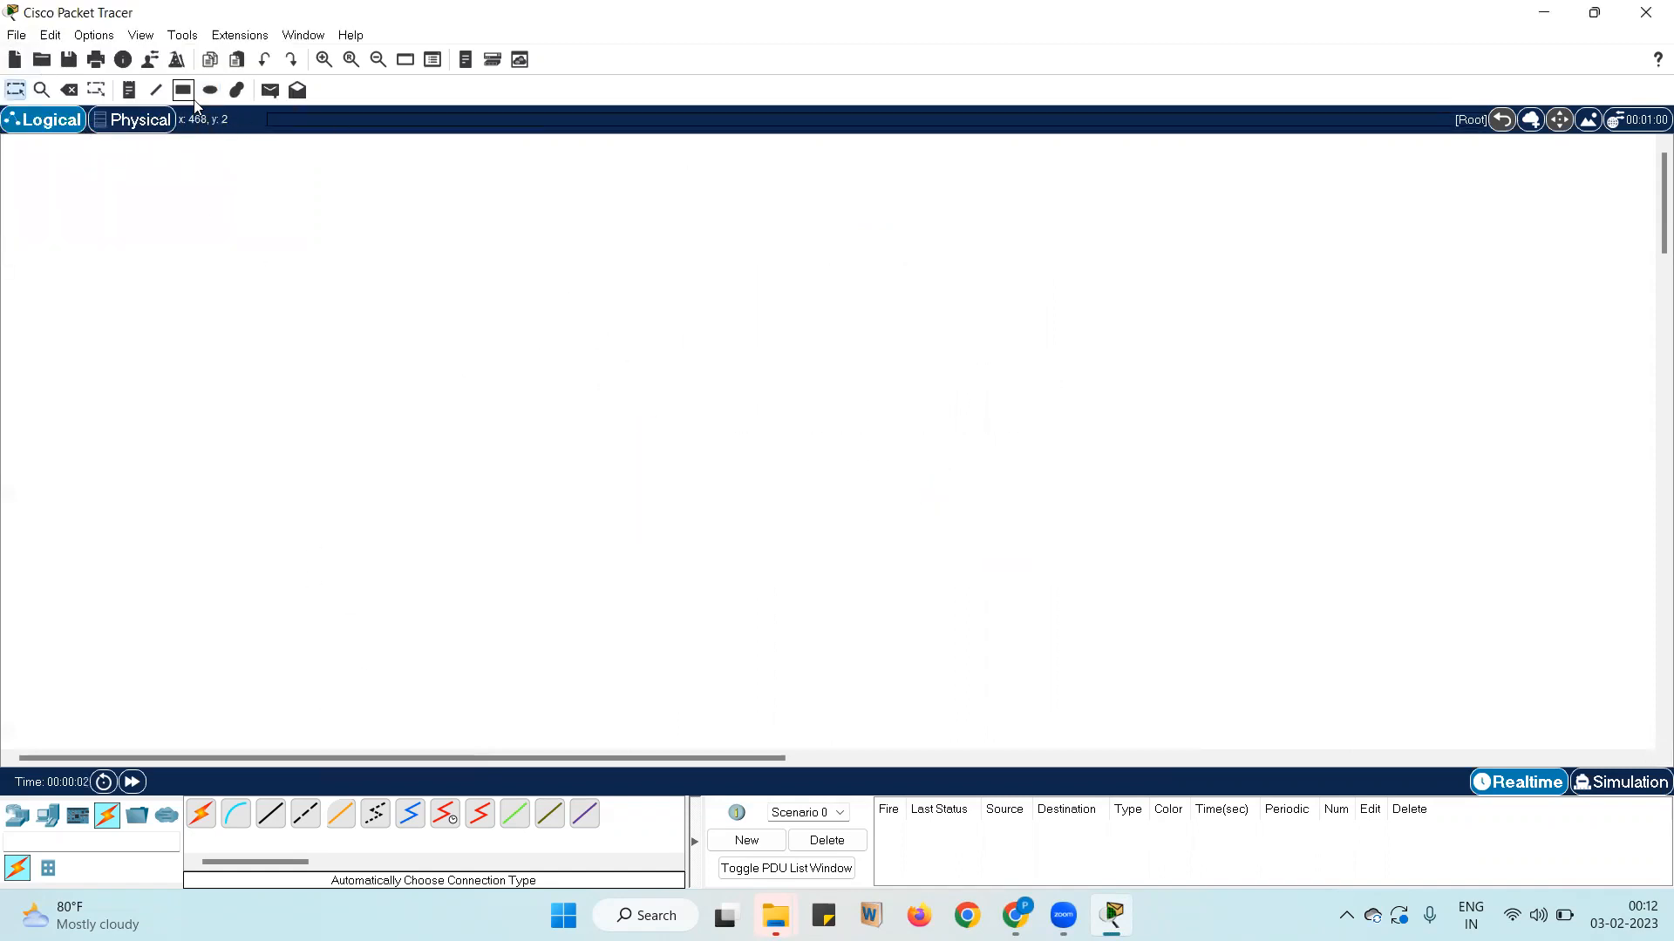
# Place a text note reading TOPOLOGY and move it to the upper-right area of the workspace
pyautogui.click(129, 89)
pyautogui.click(661, 228)
pyautogui.write('TOPO')
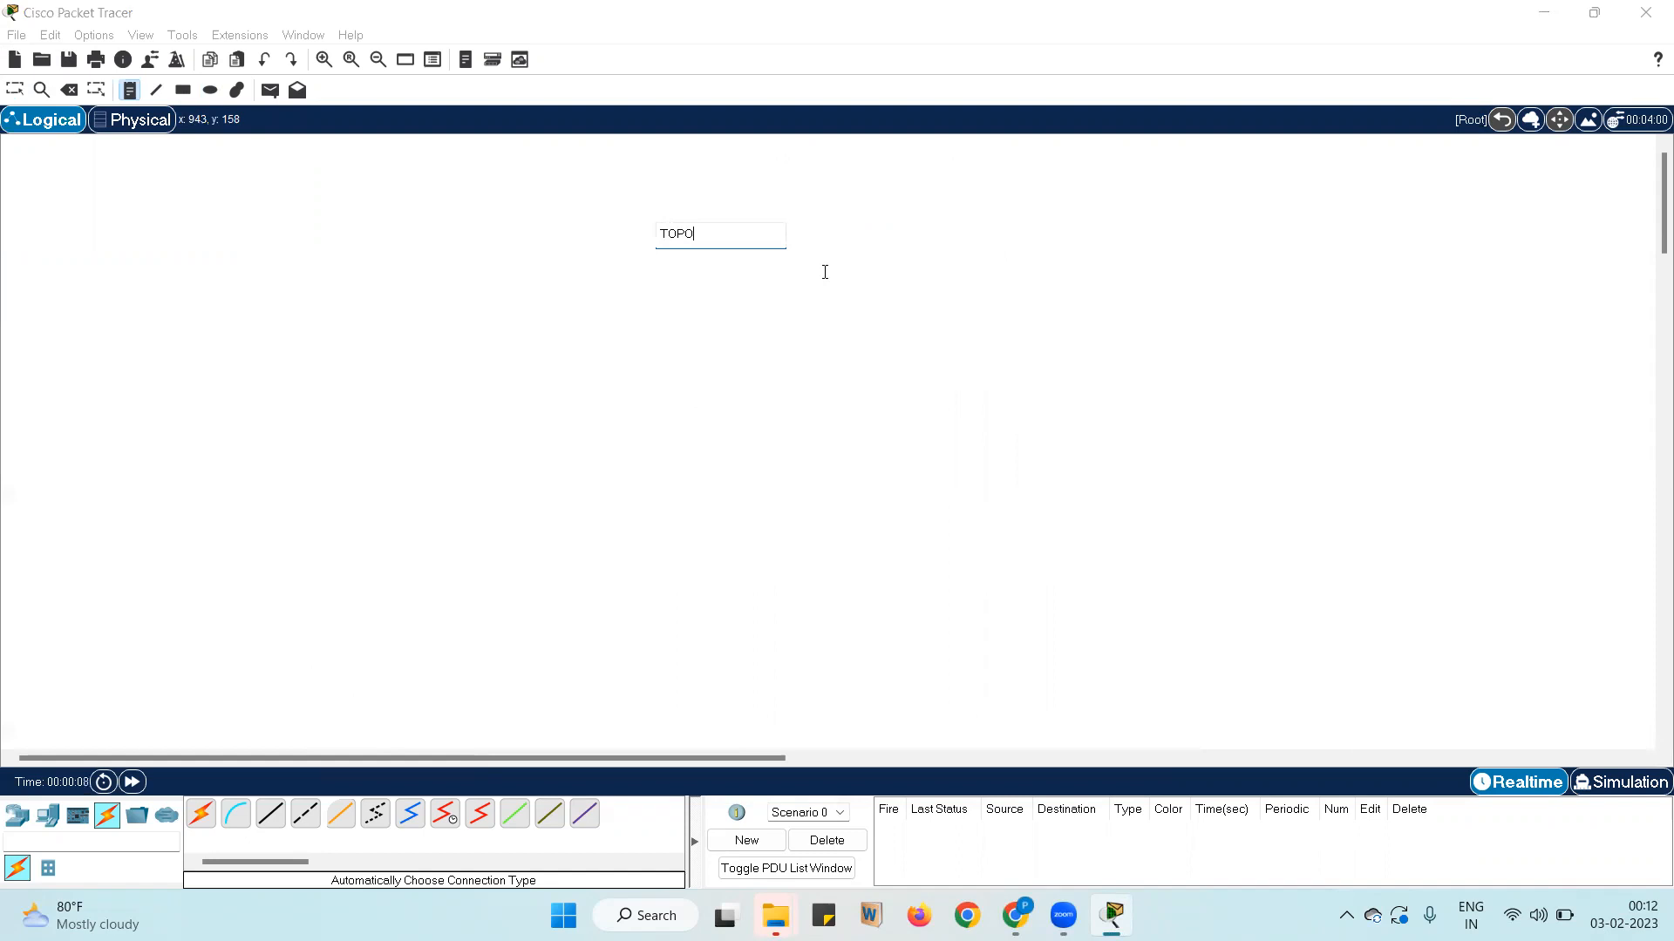
pyautogui.write('LOGY')
pyautogui.click(996, 294)
pyautogui.click(702, 237)
pyautogui.press('Escape')
pyautogui.moveTo(714, 232); pyautogui.dragTo(1315, 228)
# Add the lines 1.BUS, 2.RING, 3.STAR, 4.MESH, 5.TREE and 6HYBRID below the TOPOLOGY heading in the note
pyautogui.doubleClick(1315, 227)
pyautogui.click(1337, 223)
pyautogui.press('Return')
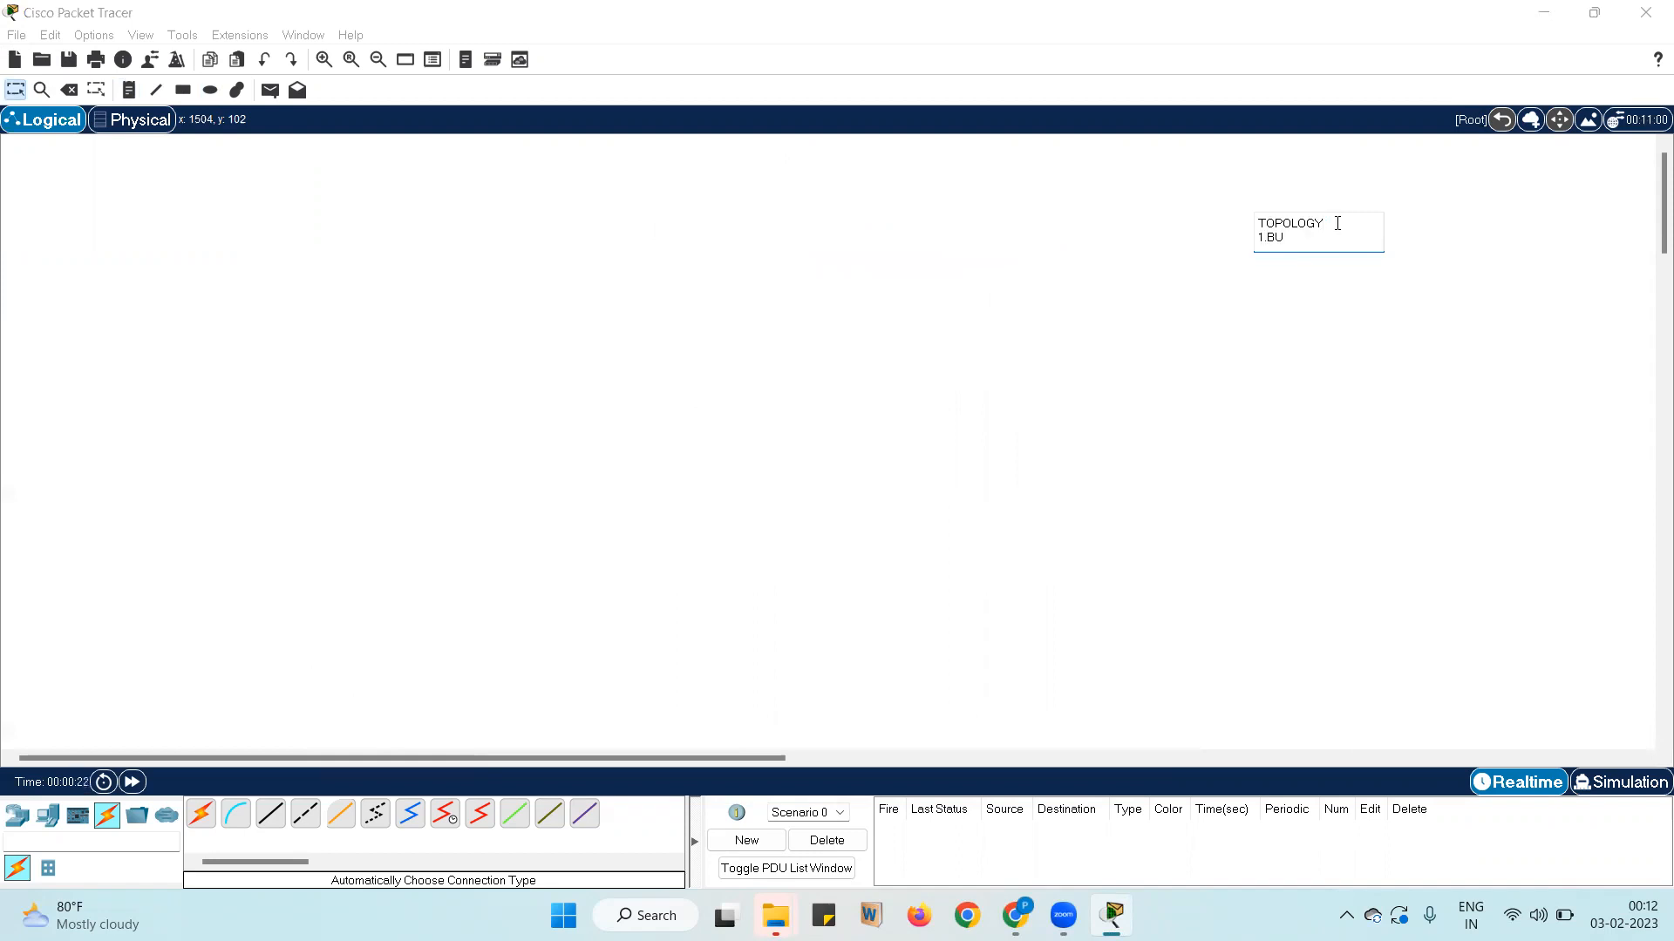
pyautogui.write('1.BUS')
pyautogui.press('Return')
pyautogui.write('2.RING')
pyautogui.press('Return')
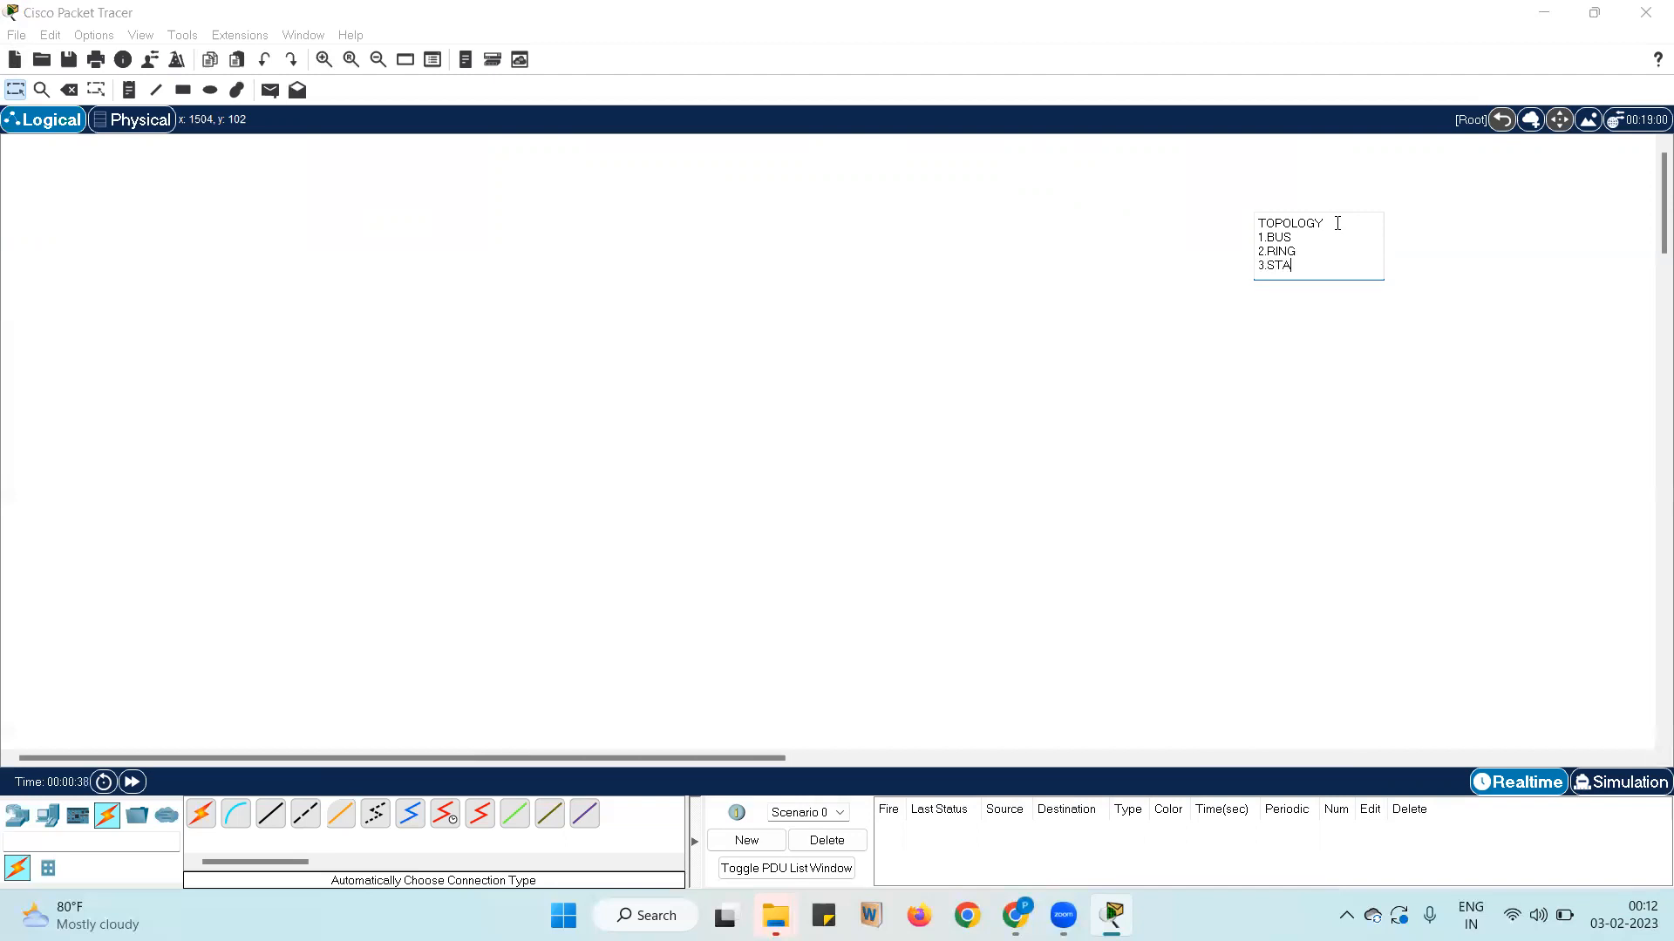
pyautogui.press('Return')
pyautogui.write('4.MESH')
pyautogui.press('Return')
pyautogui.write('5.TREE')
pyautogui.press('Return')
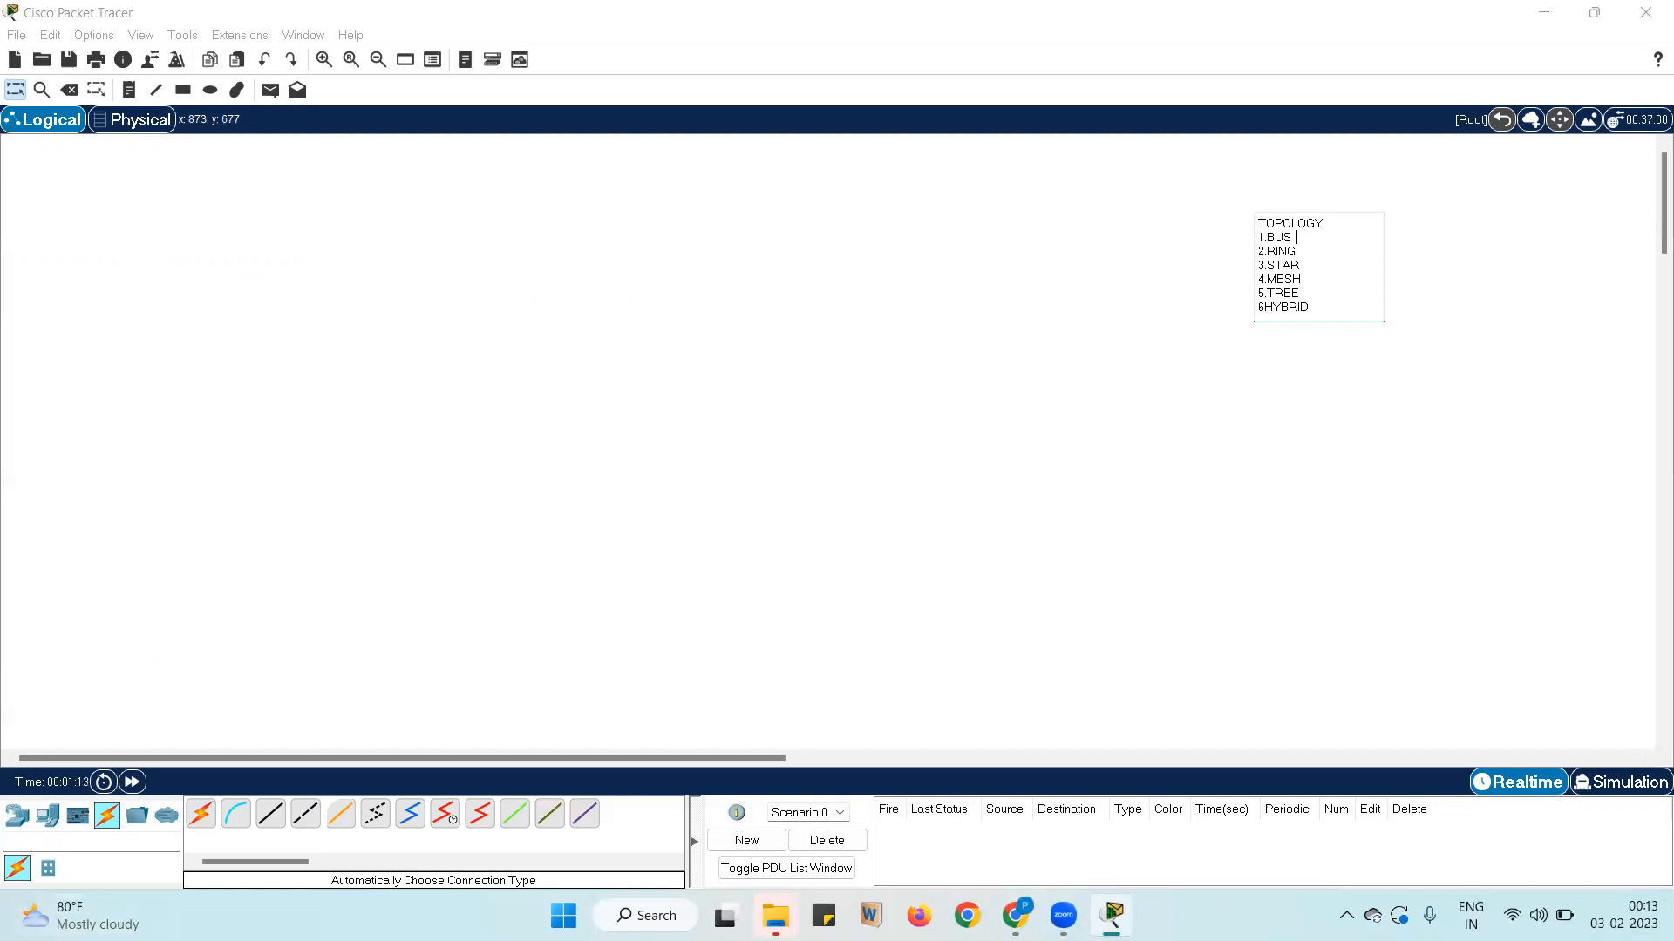
# Place four PCs across the workspace, with the first two side by side and the other two higher and farther right
pyautogui.click(47, 815)
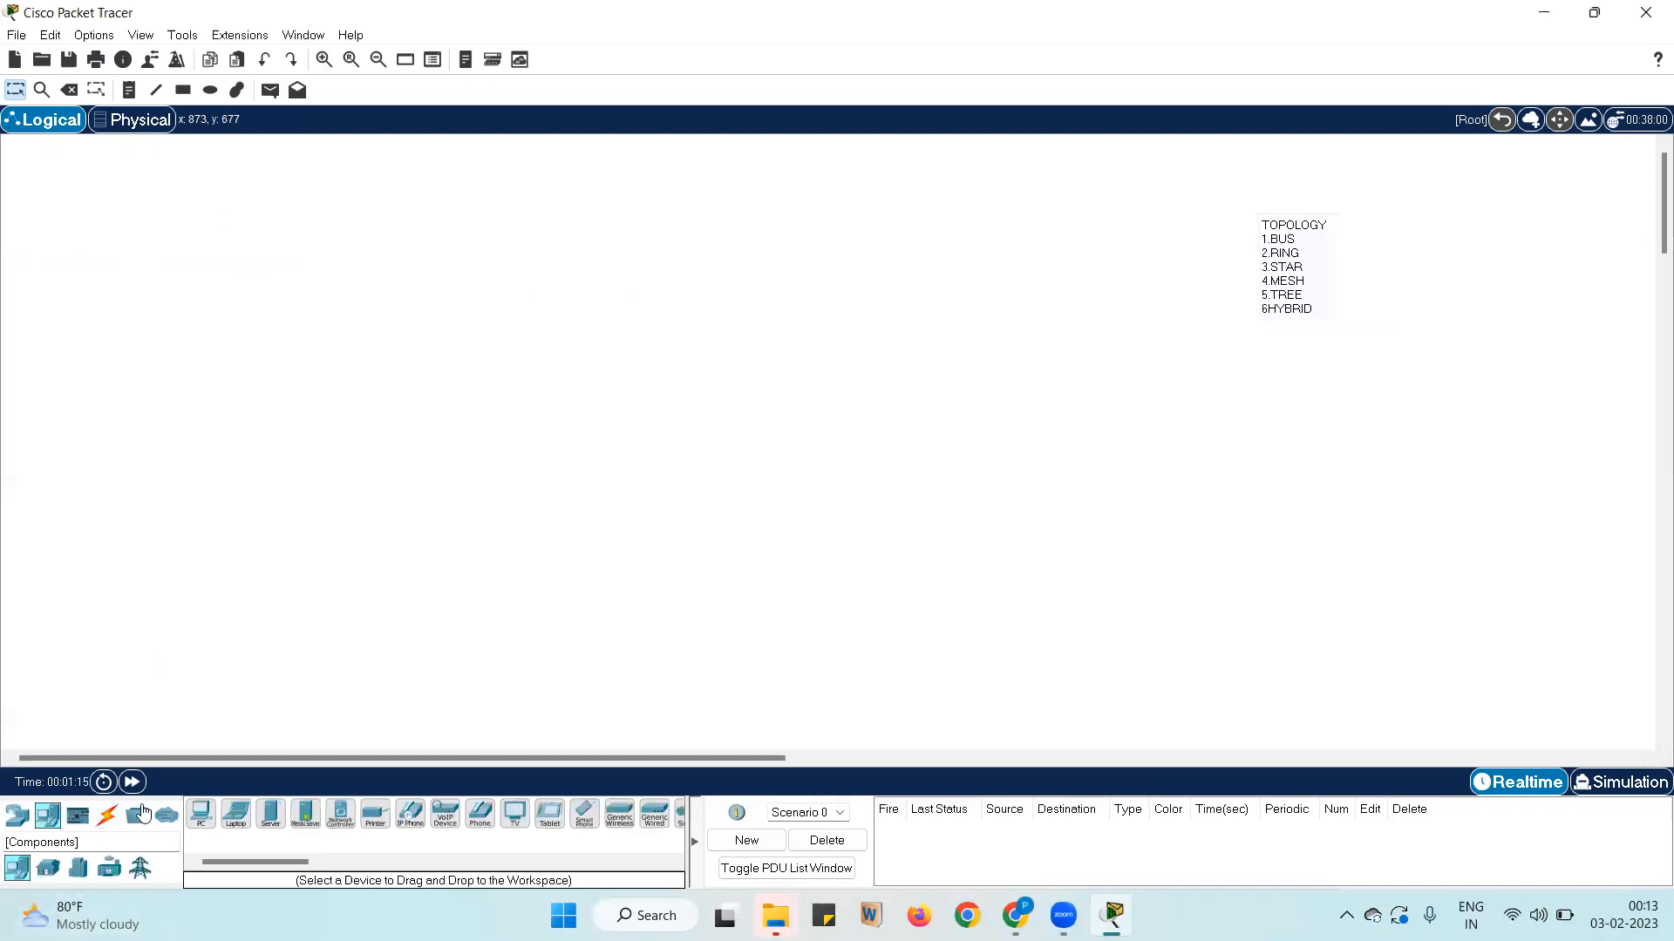
pyautogui.moveTo(202, 815); pyautogui.dragTo(340, 521)
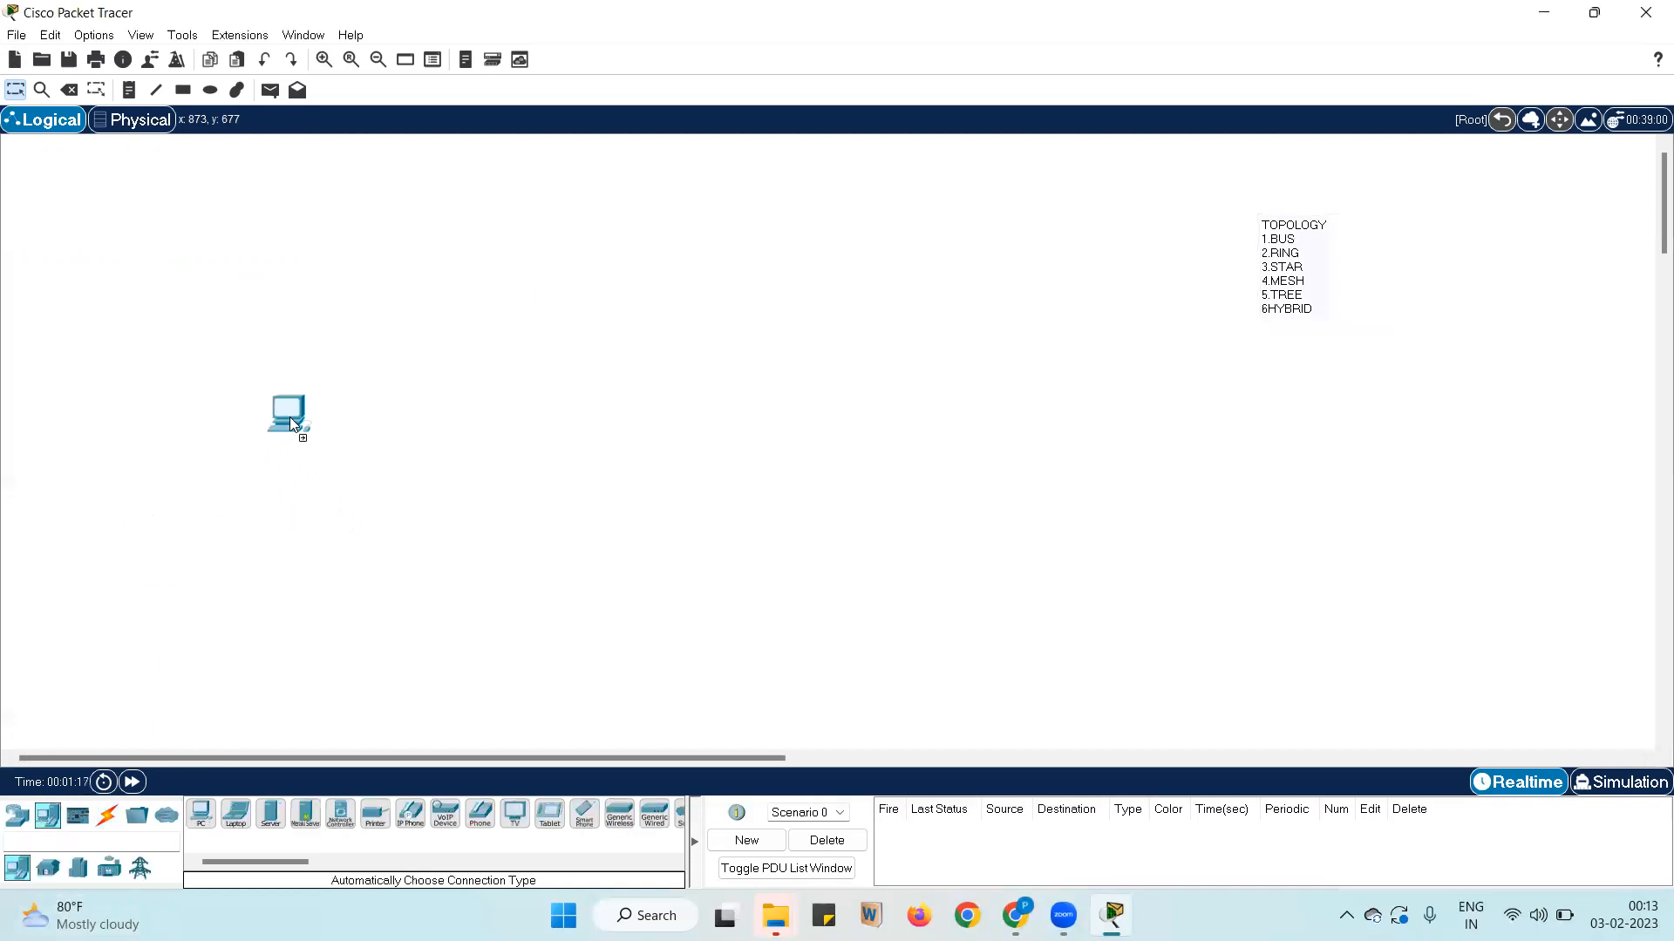
pyautogui.click(289, 417)
pyautogui.click(201, 815)
pyautogui.click(475, 431)
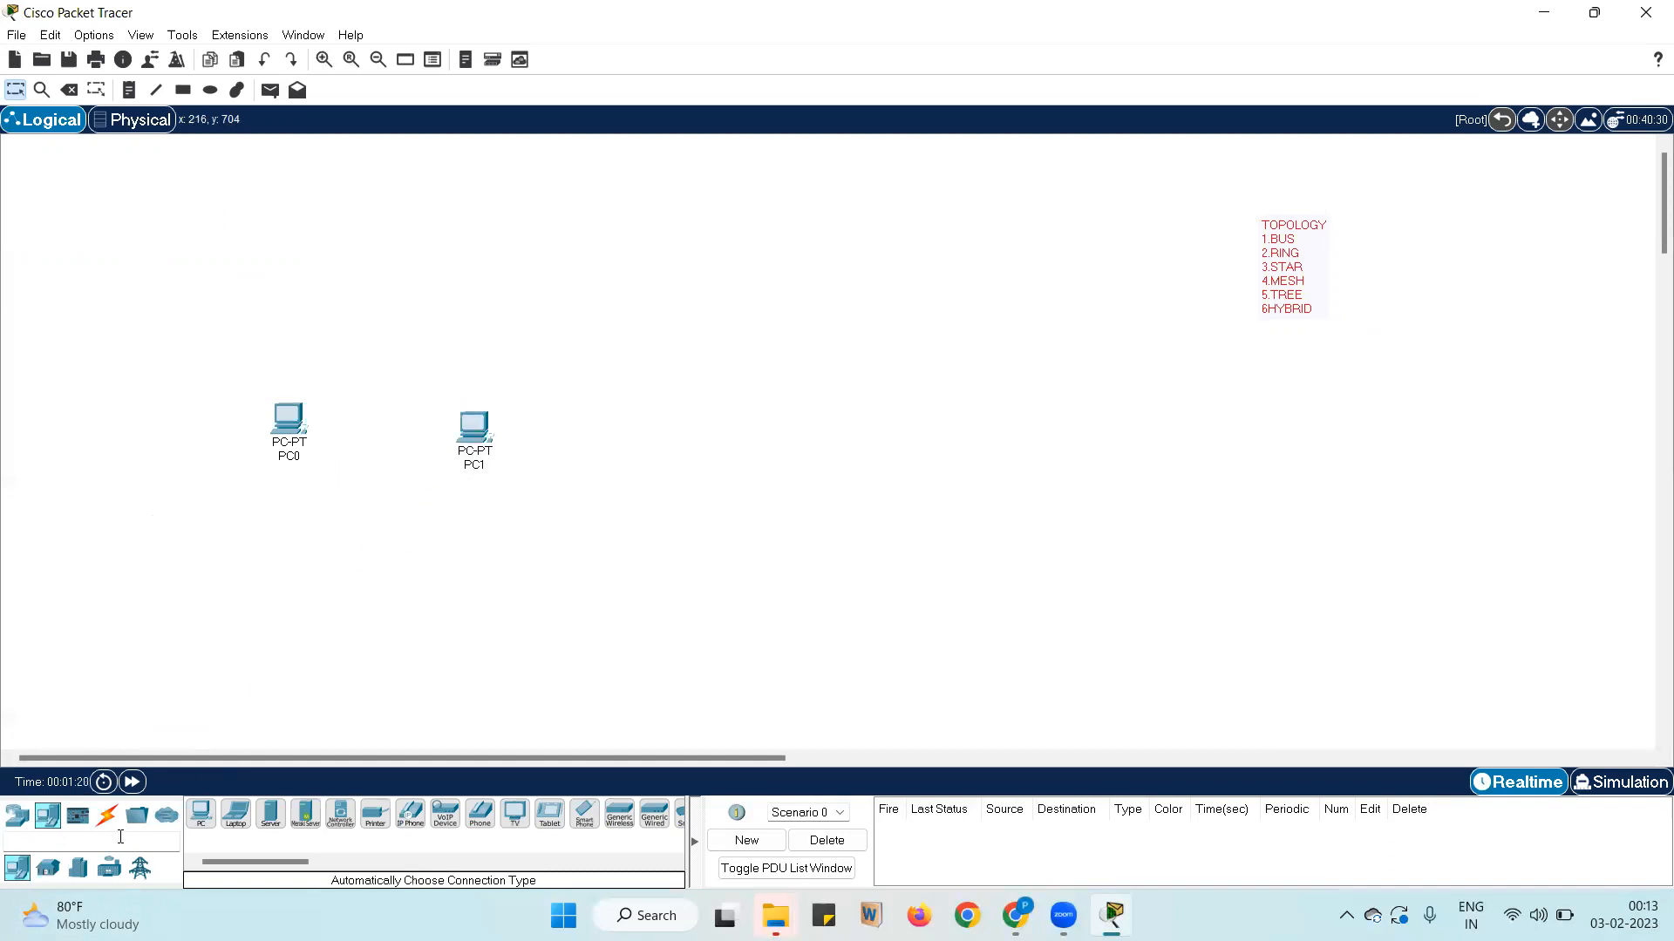
pyautogui.click(201, 816)
pyautogui.click(659, 267)
pyautogui.click(201, 816)
pyautogui.click(890, 278)
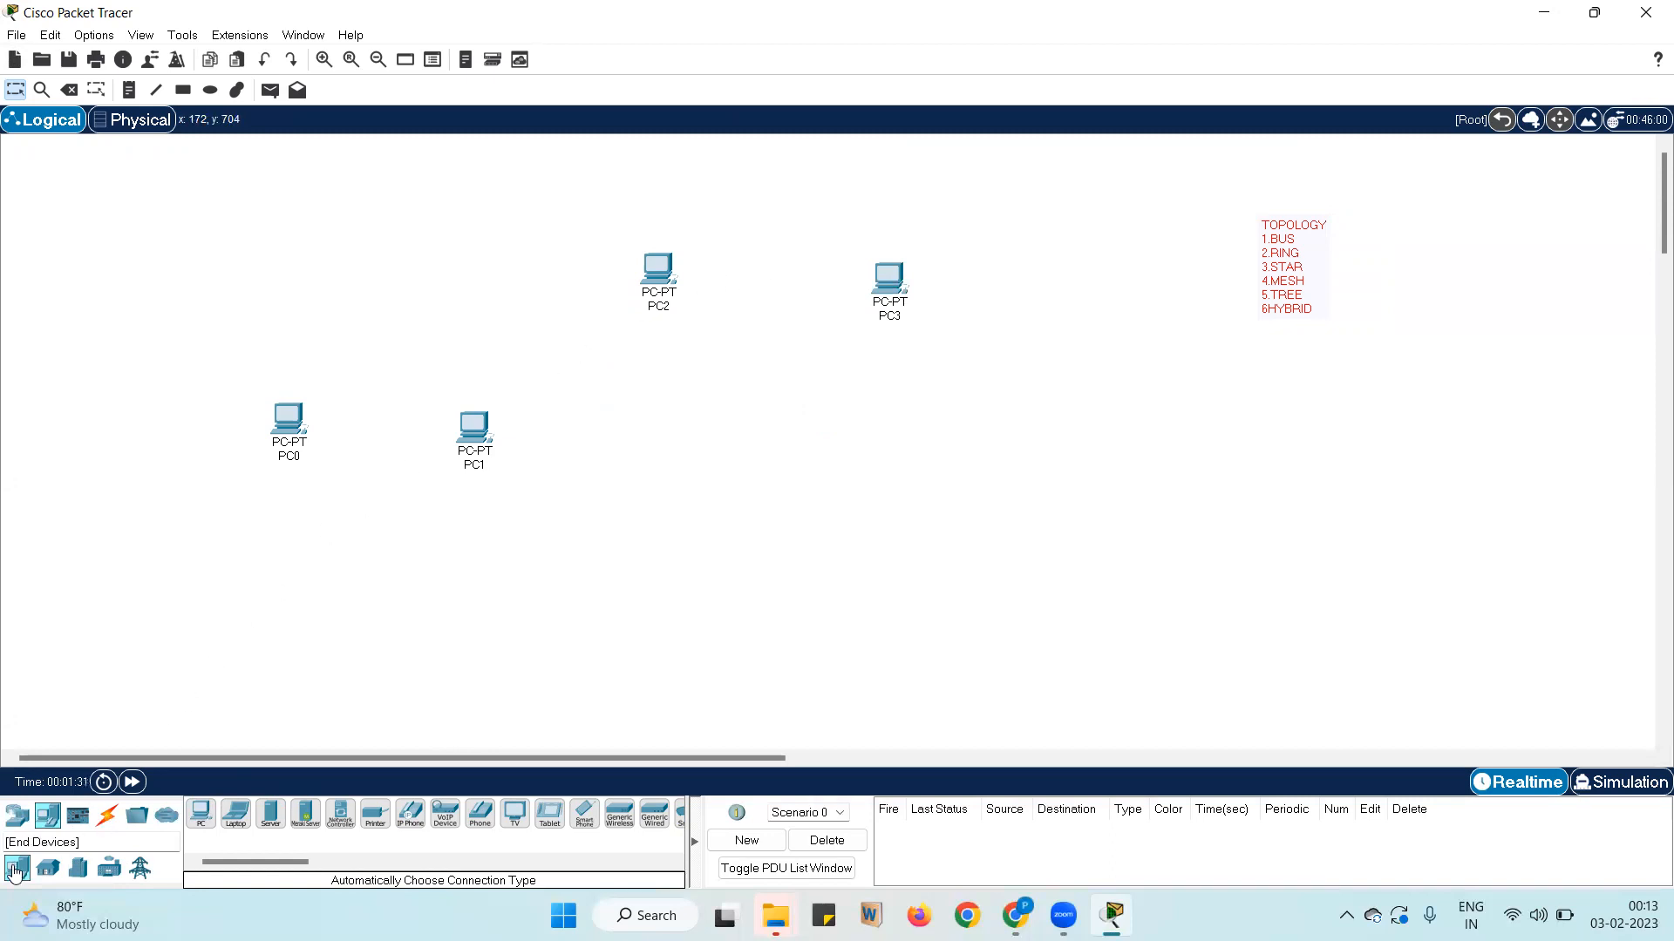
# Place a 2960 switch above PC0, a PT-Switch above PC1 and a 2960 switch below PC2, moving PC2 up to make room
pyautogui.click(17, 815)
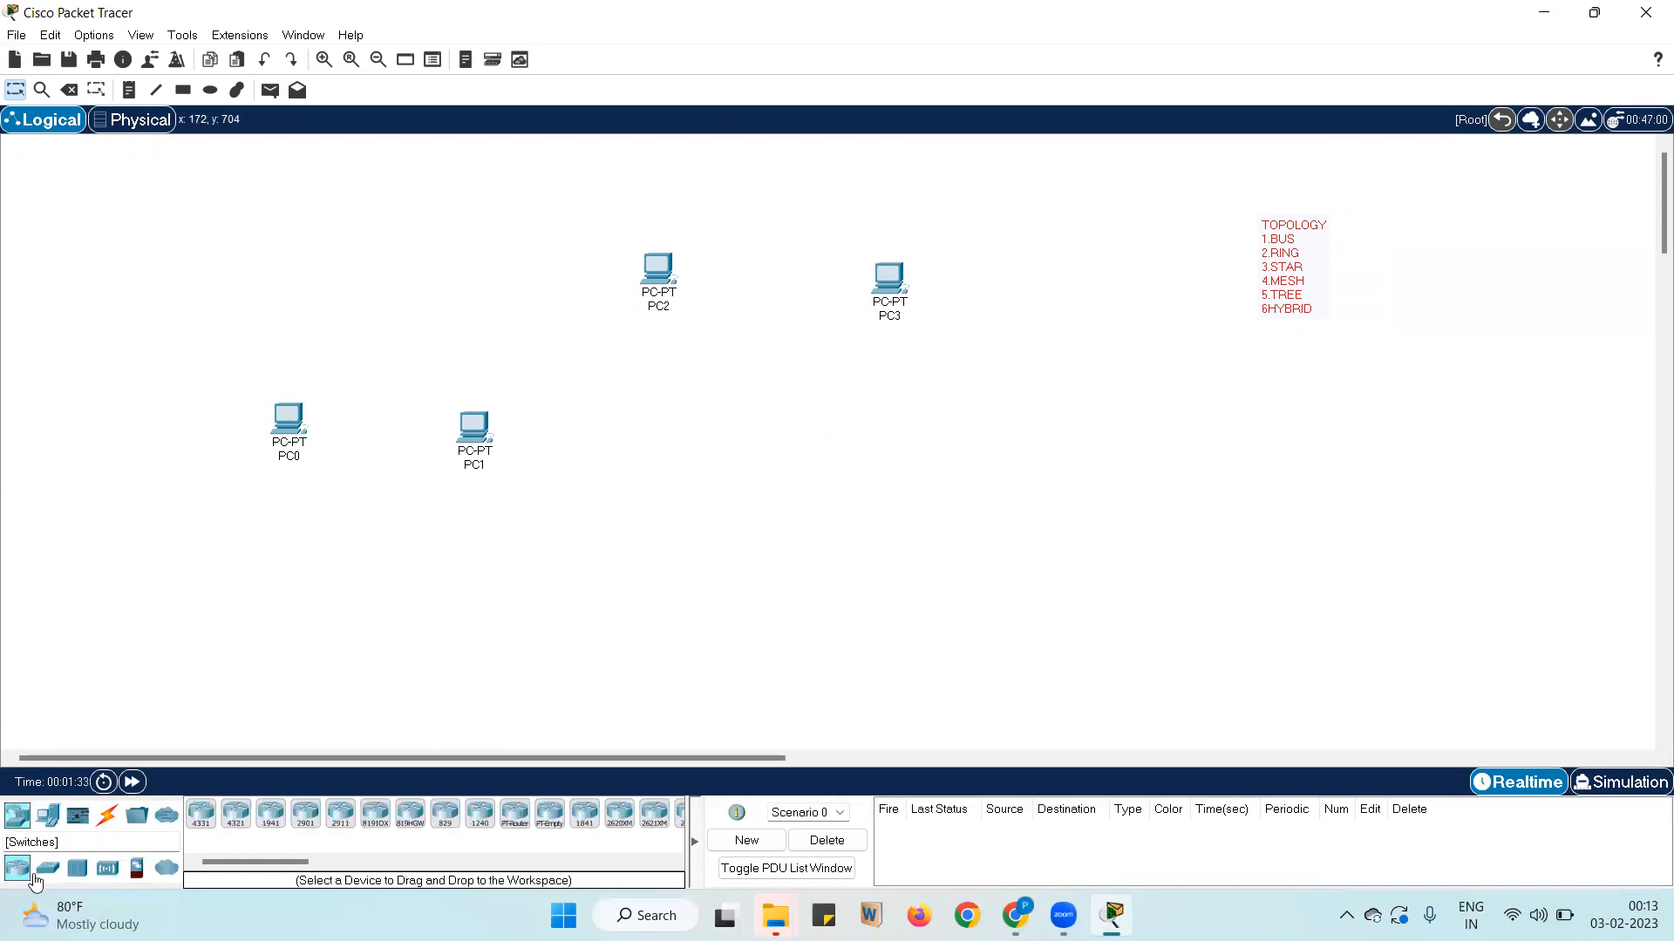
pyautogui.click(47, 867)
pyautogui.moveTo(201, 817); pyautogui.dragTo(297, 340)
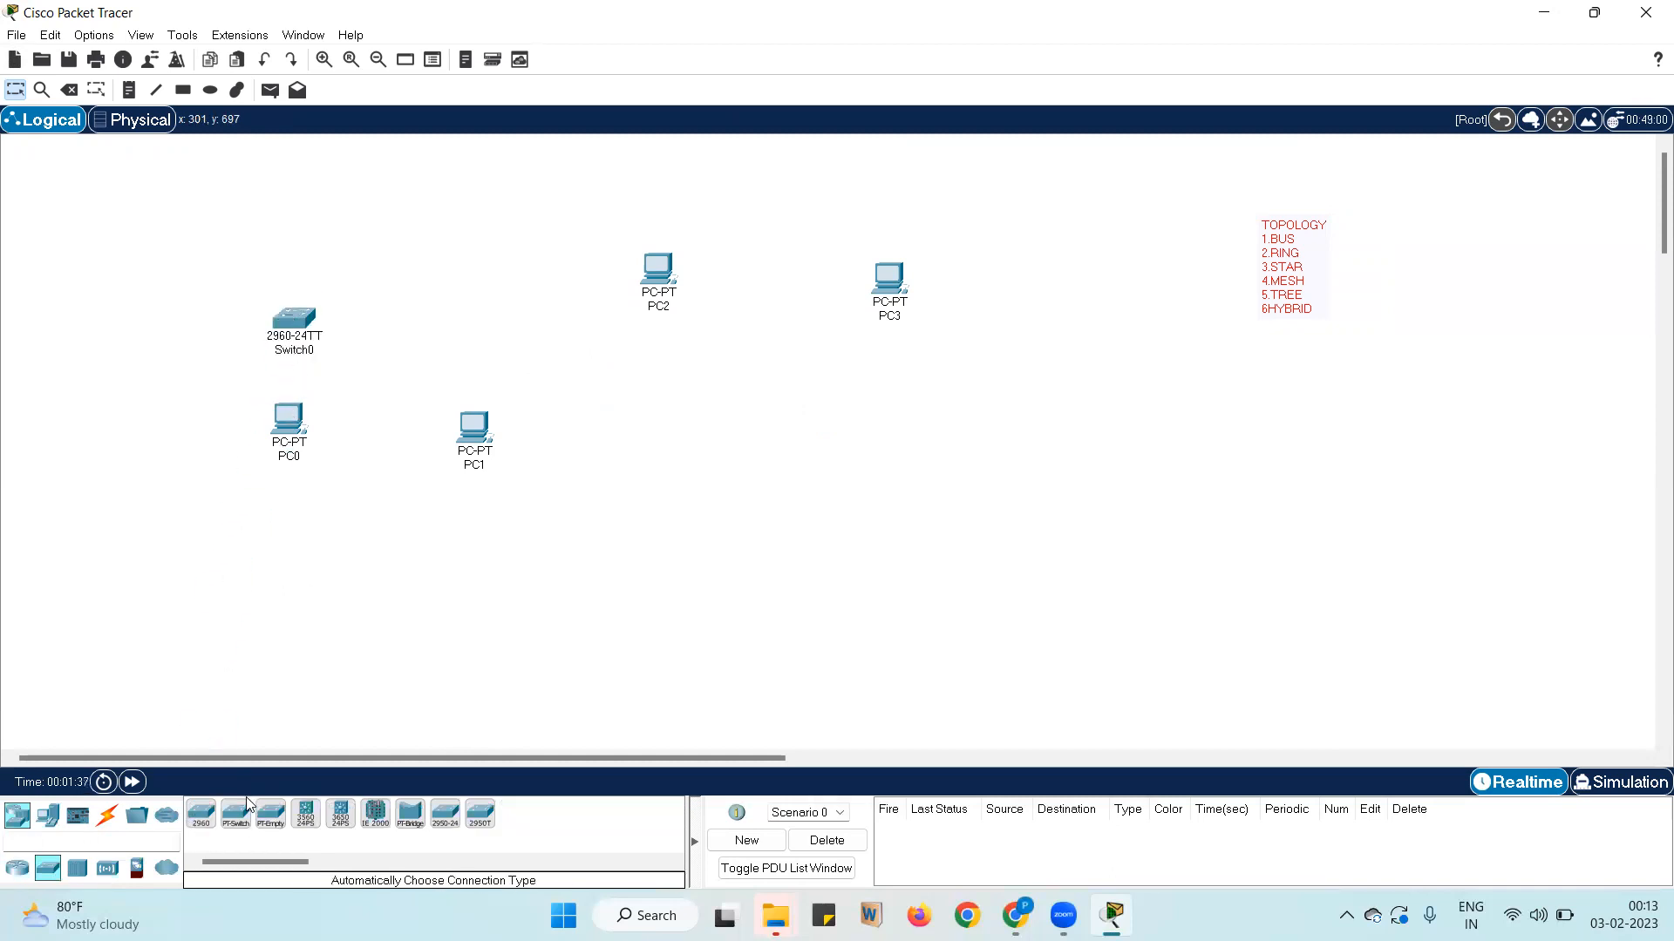
pyautogui.moveTo(233, 815); pyautogui.dragTo(485, 347)
pyautogui.moveTo(662, 277); pyautogui.dragTo(683, 209)
pyautogui.moveTo(502, 357); pyautogui.dragTo(498, 331)
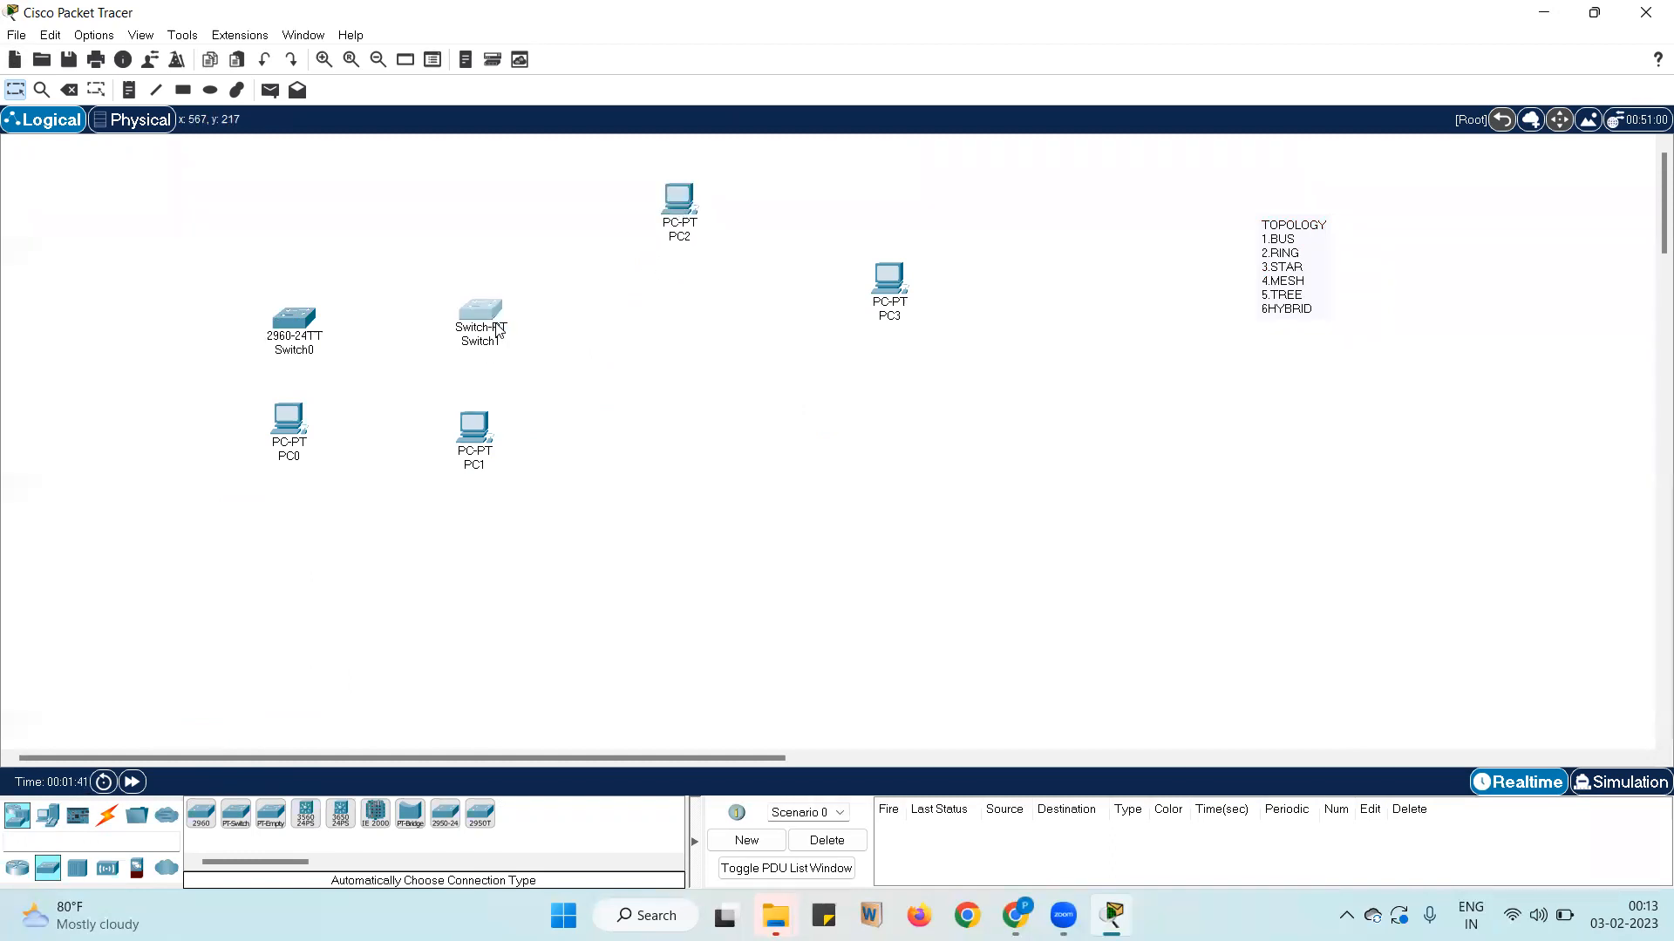
pyautogui.moveTo(200, 815); pyautogui.dragTo(671, 323)
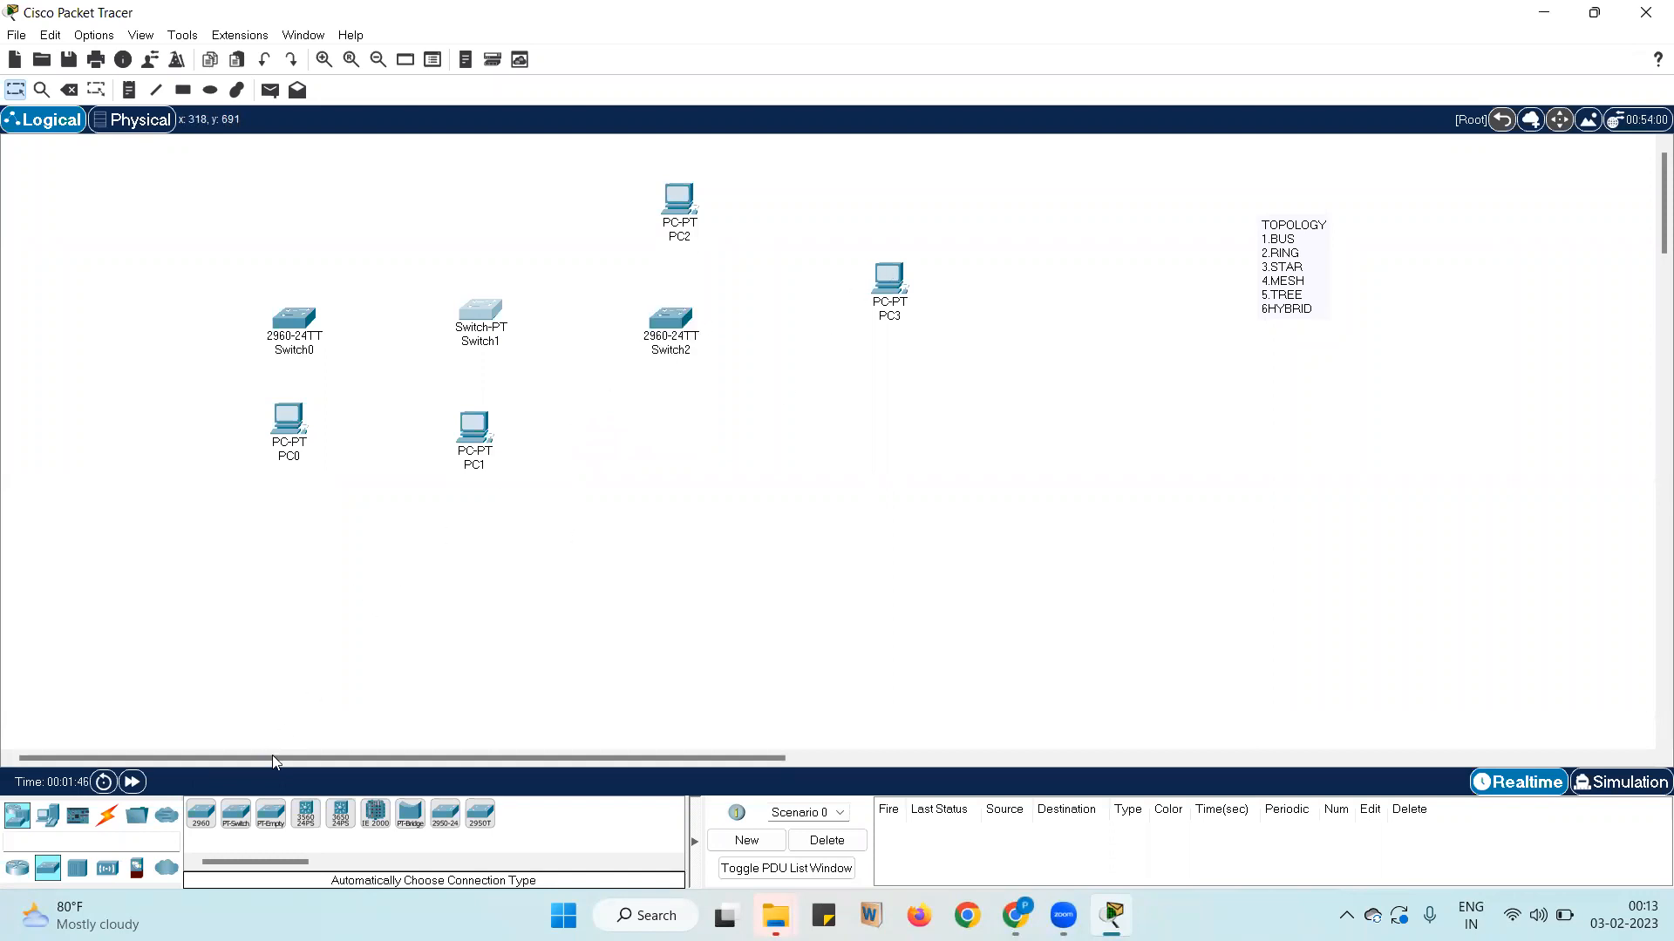
# Place a PT-Empty switch below PC3, raising both devices so the switch lines up with the other switches
pyautogui.click(270, 815)
pyautogui.click(870, 349)
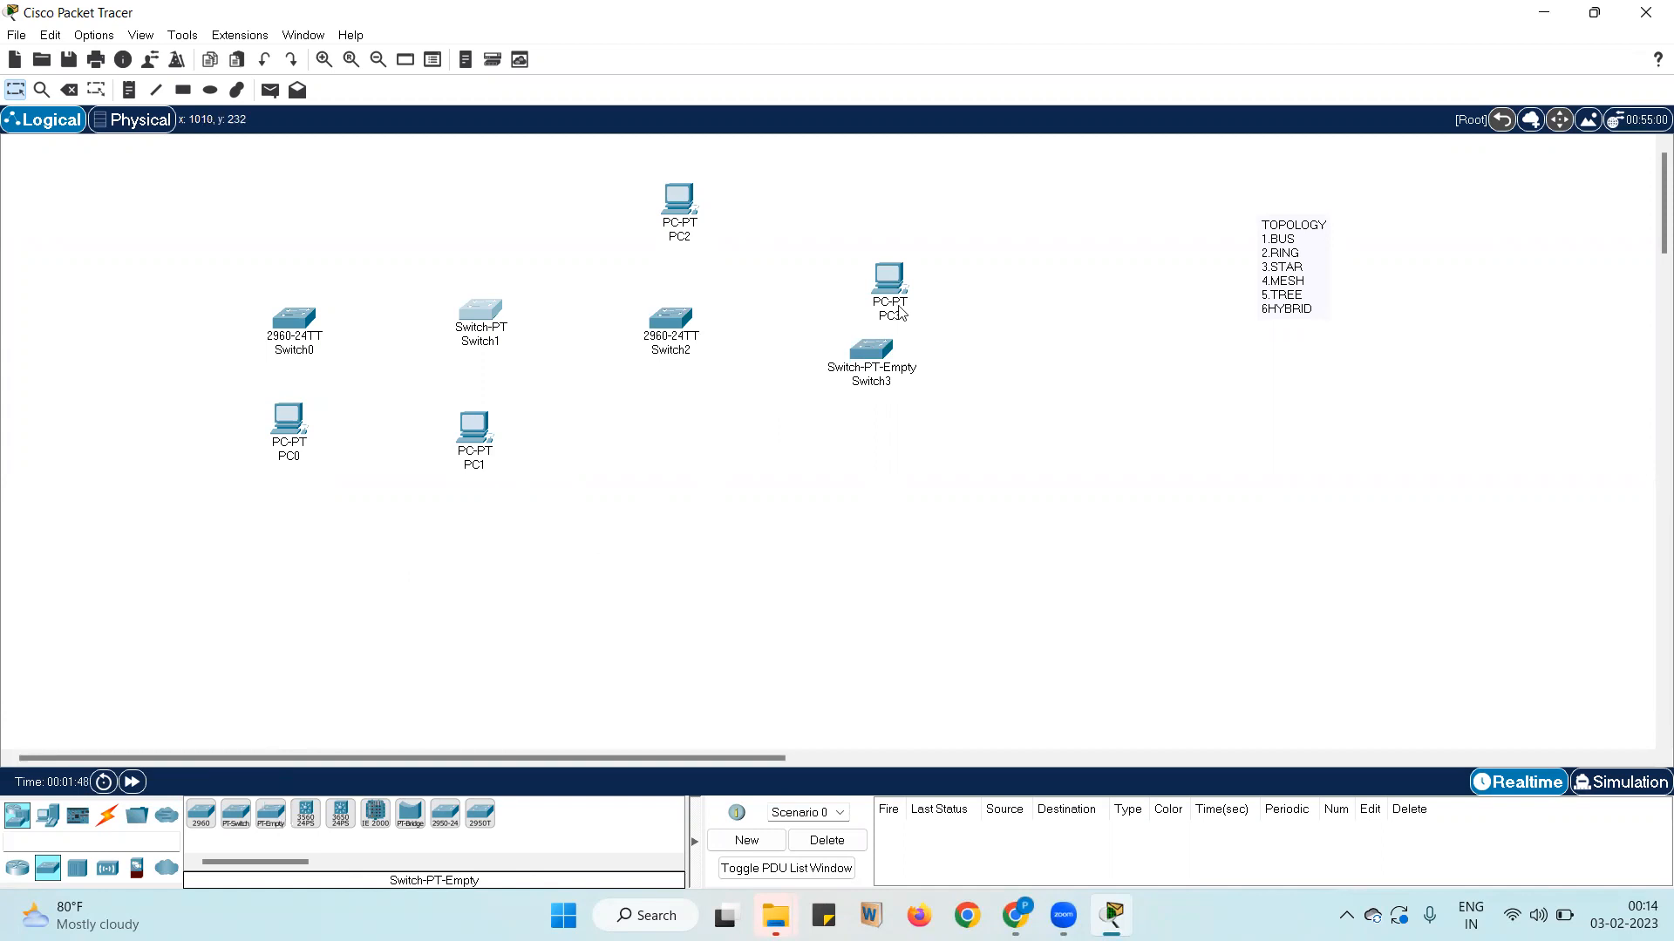
pyautogui.moveTo(900, 313); pyautogui.dragTo(897, 252)
pyautogui.moveTo(860, 355); pyautogui.dragTo(865, 320)
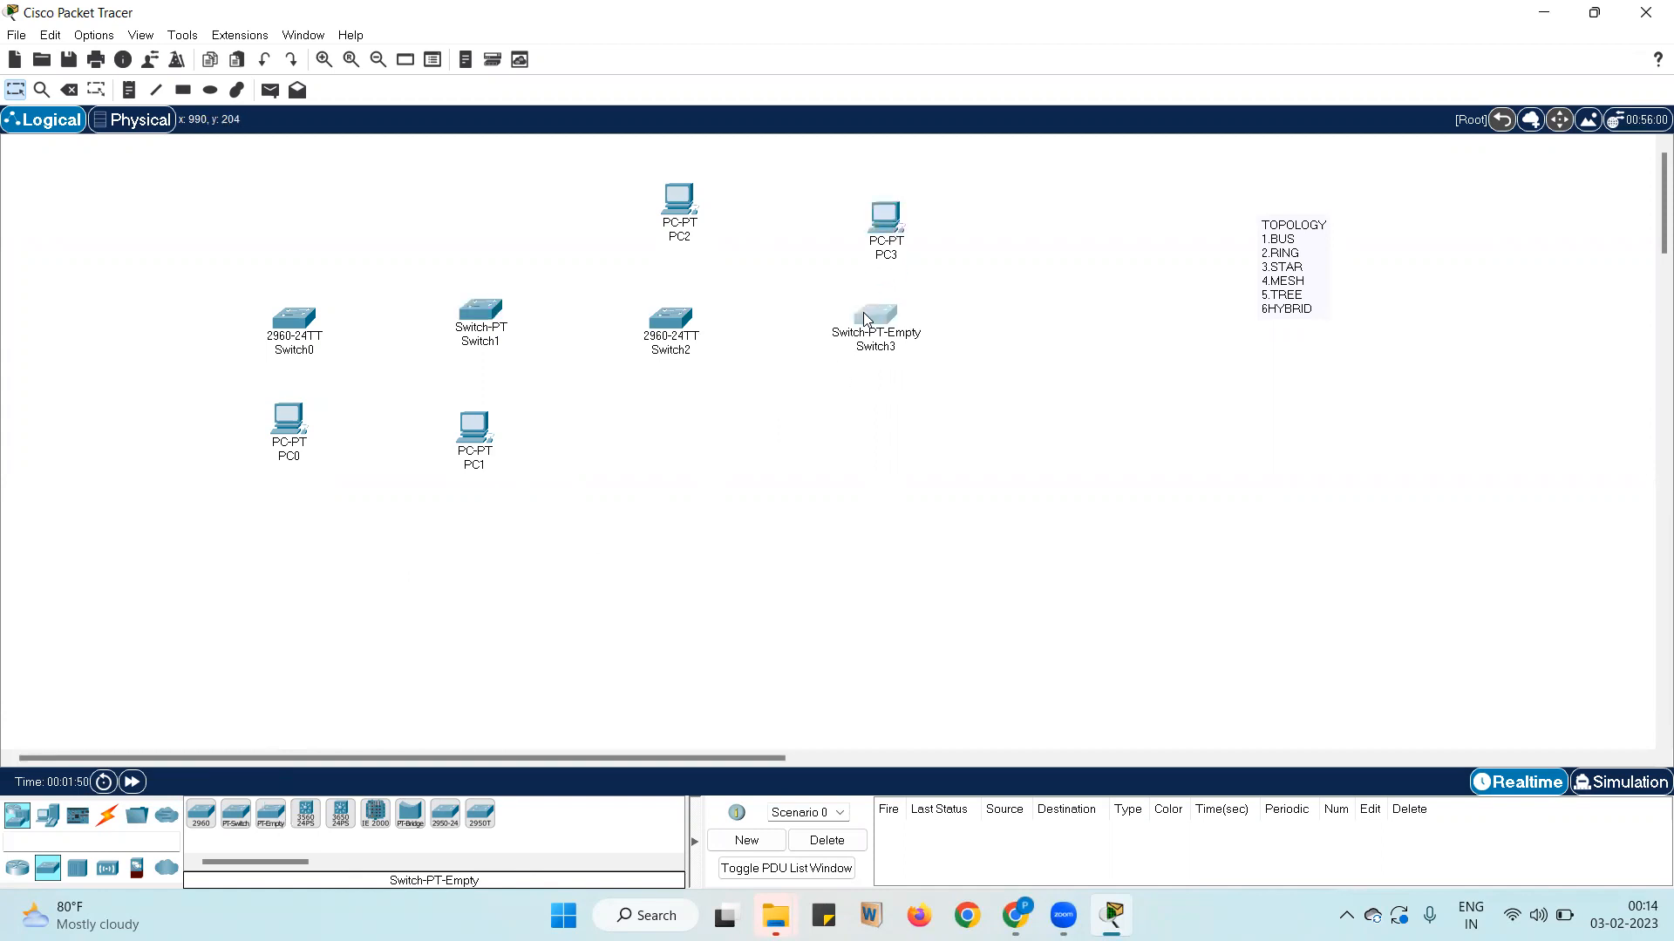
pyautogui.click(684, 324)
pyautogui.doubleClick(659, 331)
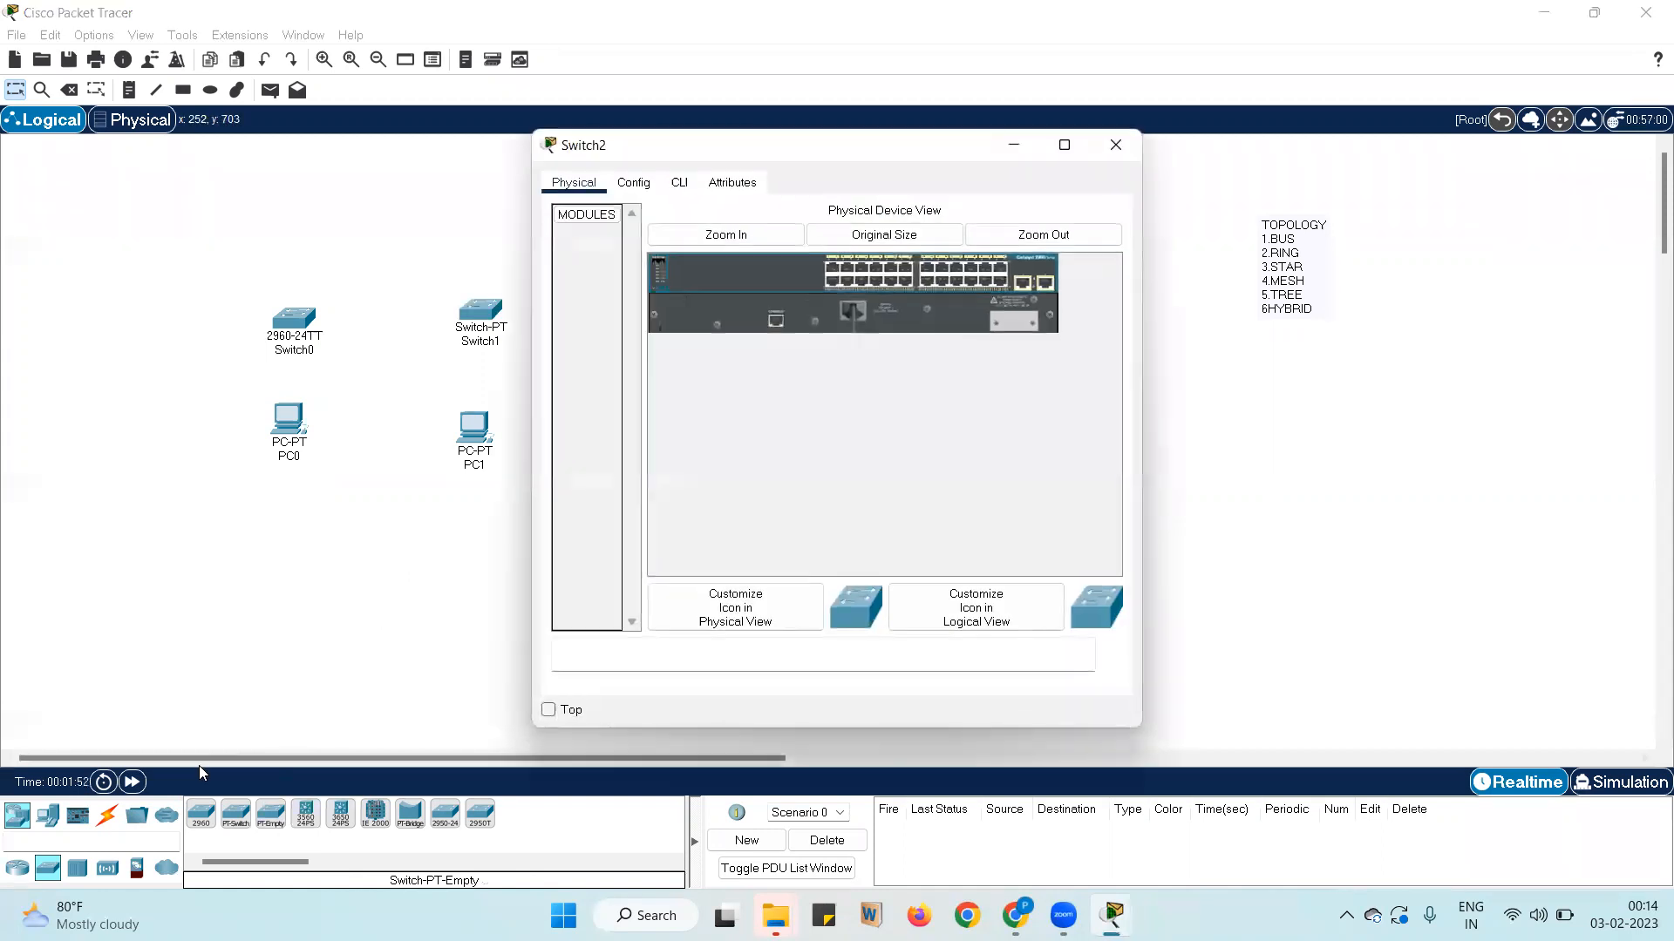
pyautogui.click(1115, 146)
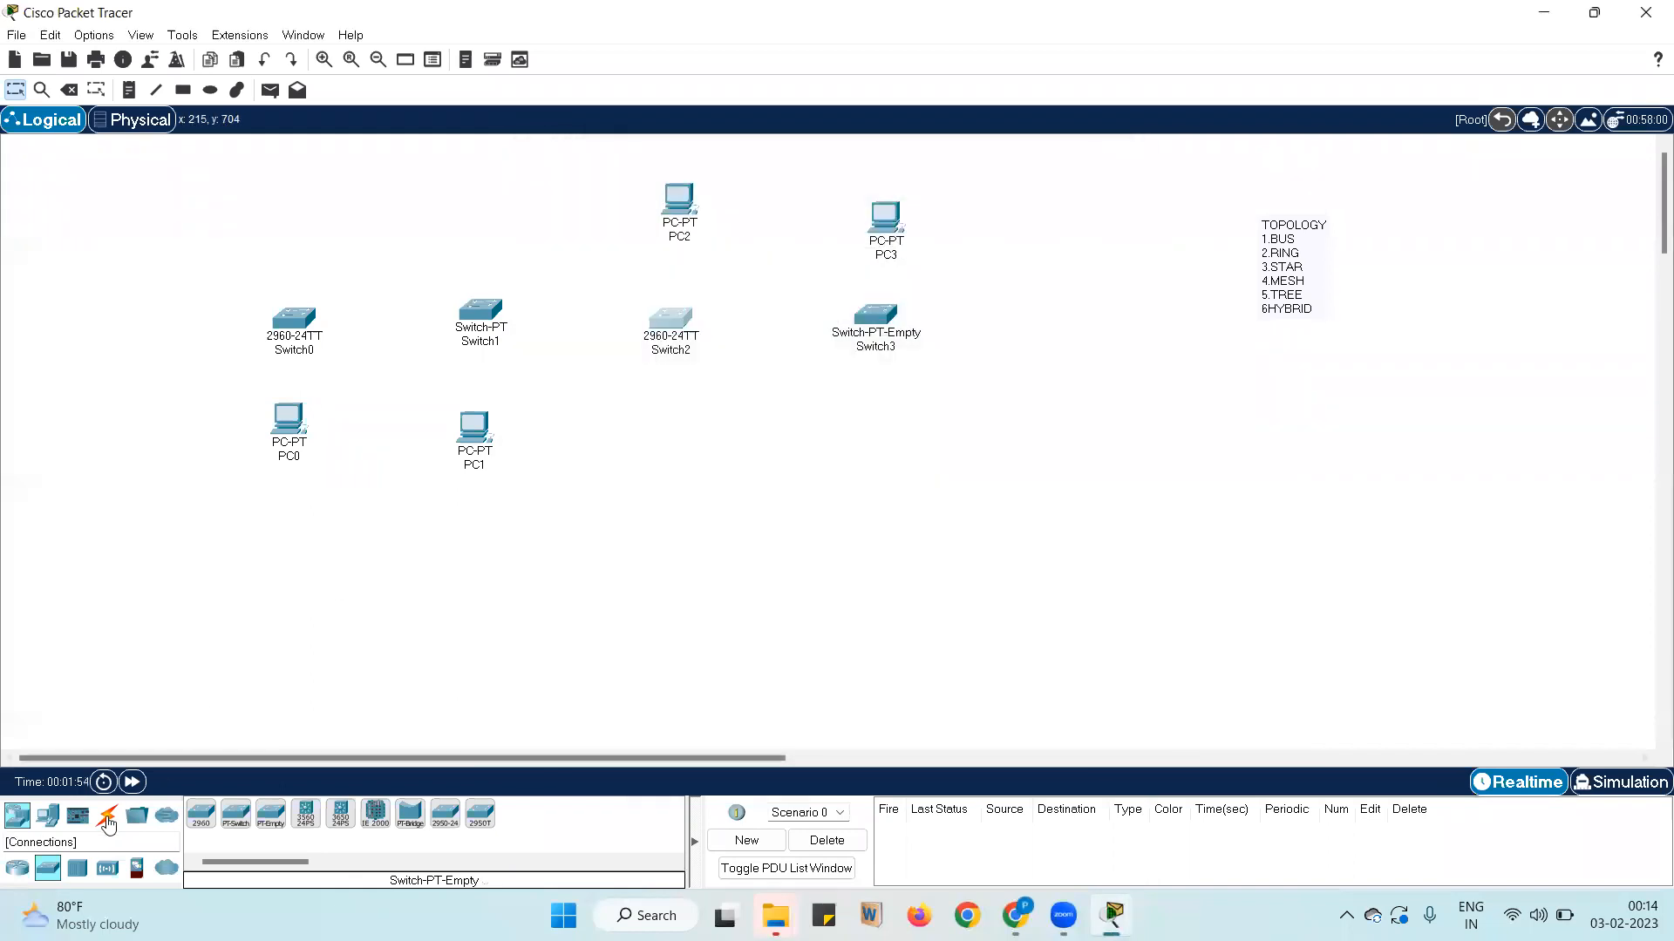
# Connect Switch0 to Switch1 and Switch1 to Switch2 using the automatic connection type
pyautogui.click(108, 820)
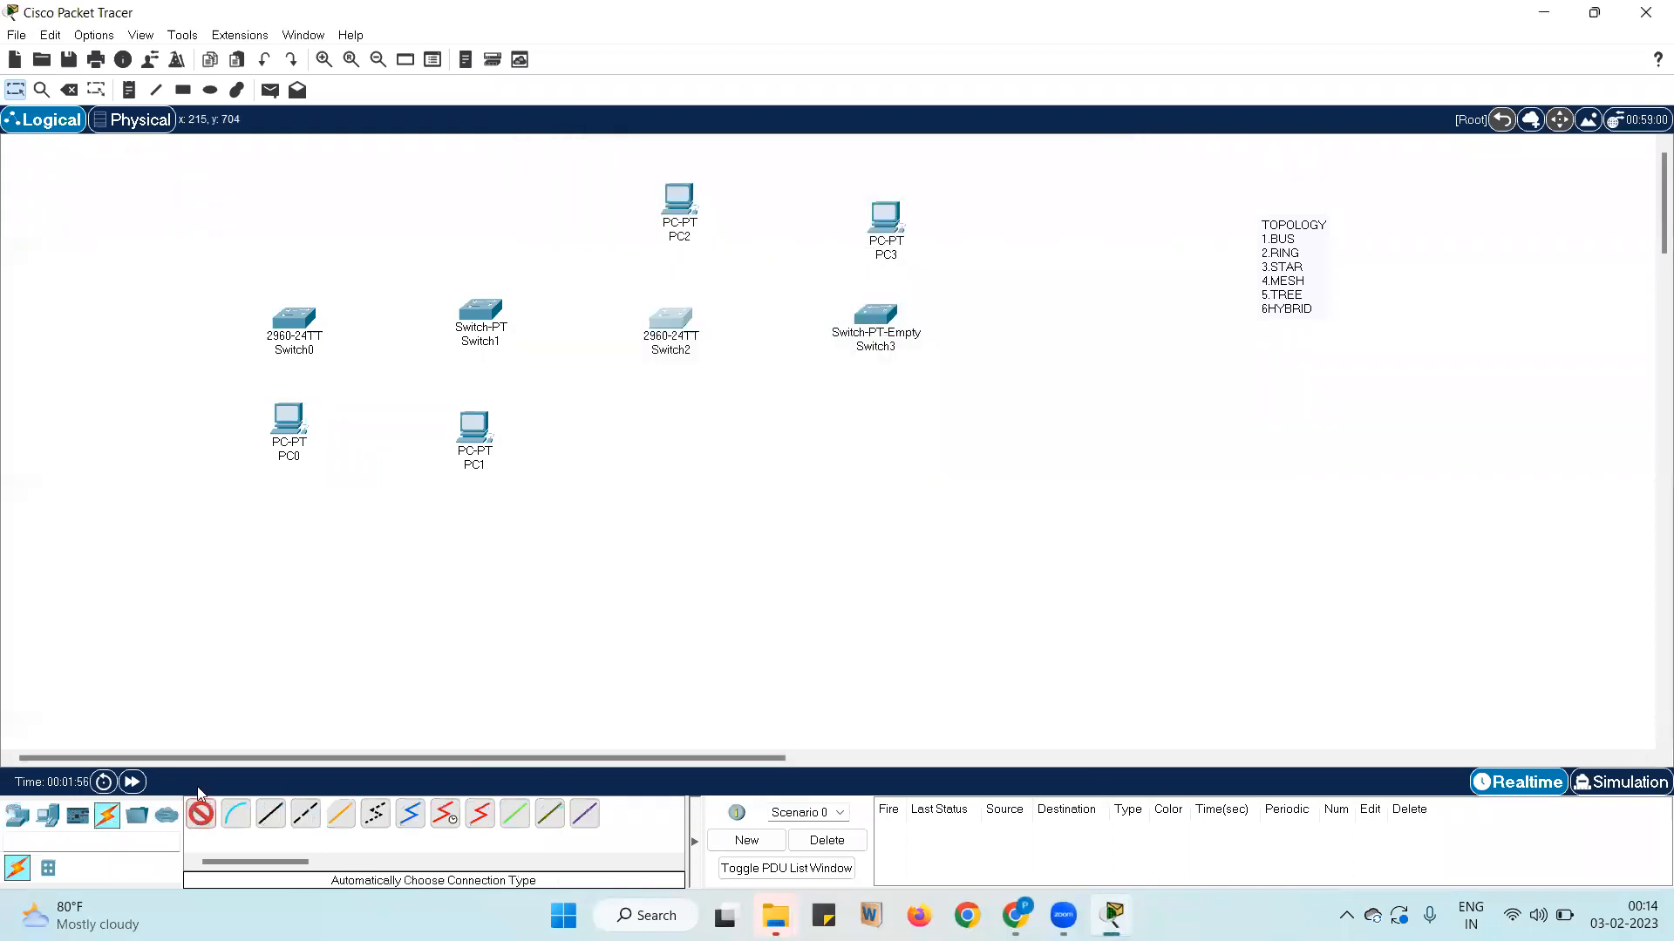
pyautogui.click(293, 318)
pyautogui.click(492, 318)
pyautogui.click(200, 813)
pyautogui.click(492, 317)
pyautogui.click(670, 318)
# Try to connect Switch2 to the PT-Empty switch below PC3 using the automatic connection type
pyautogui.click(196, 818)
pyautogui.click(662, 324)
pyautogui.click(879, 338)
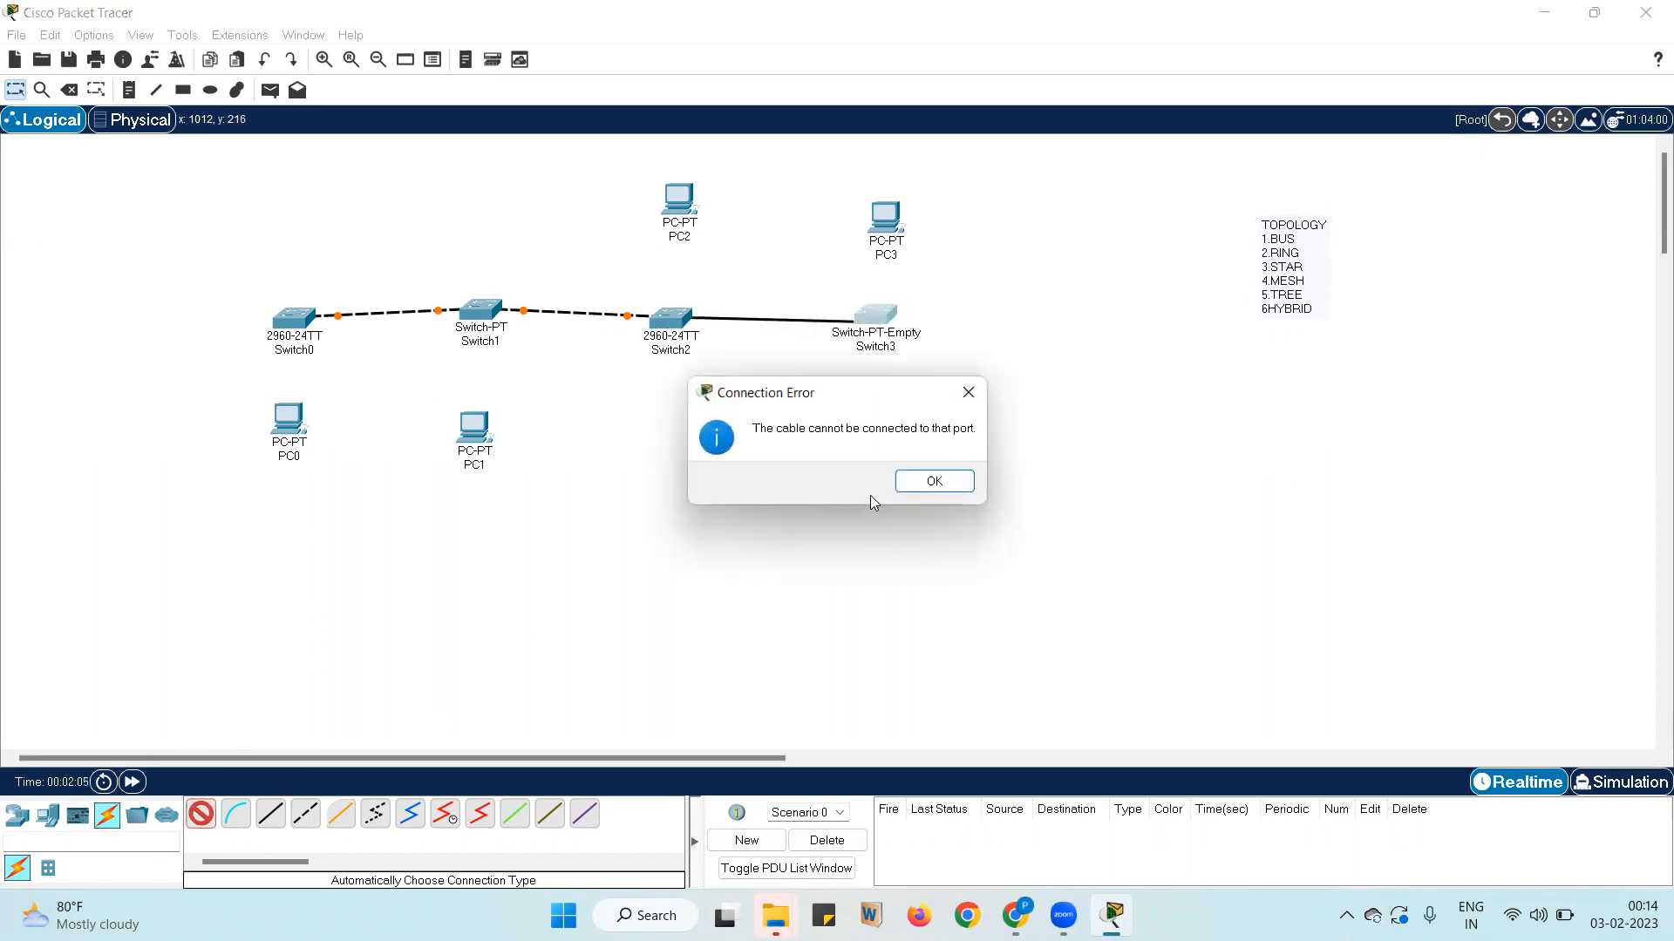
pyautogui.click(934, 481)
pyautogui.click(878, 317)
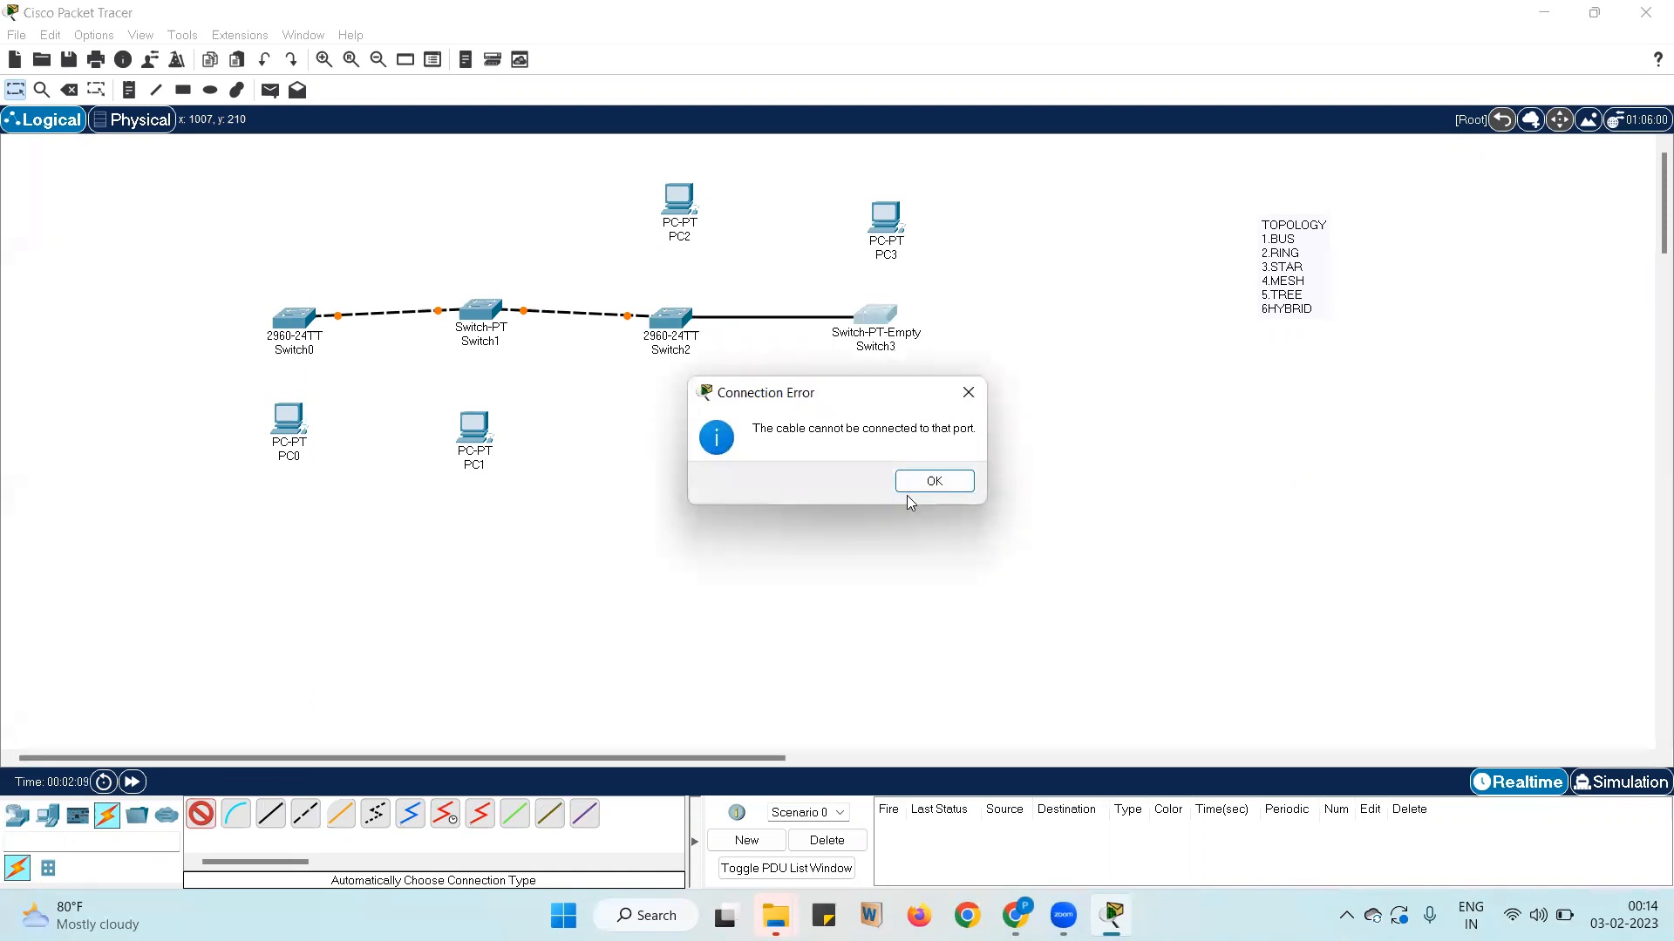
pyautogui.click(931, 482)
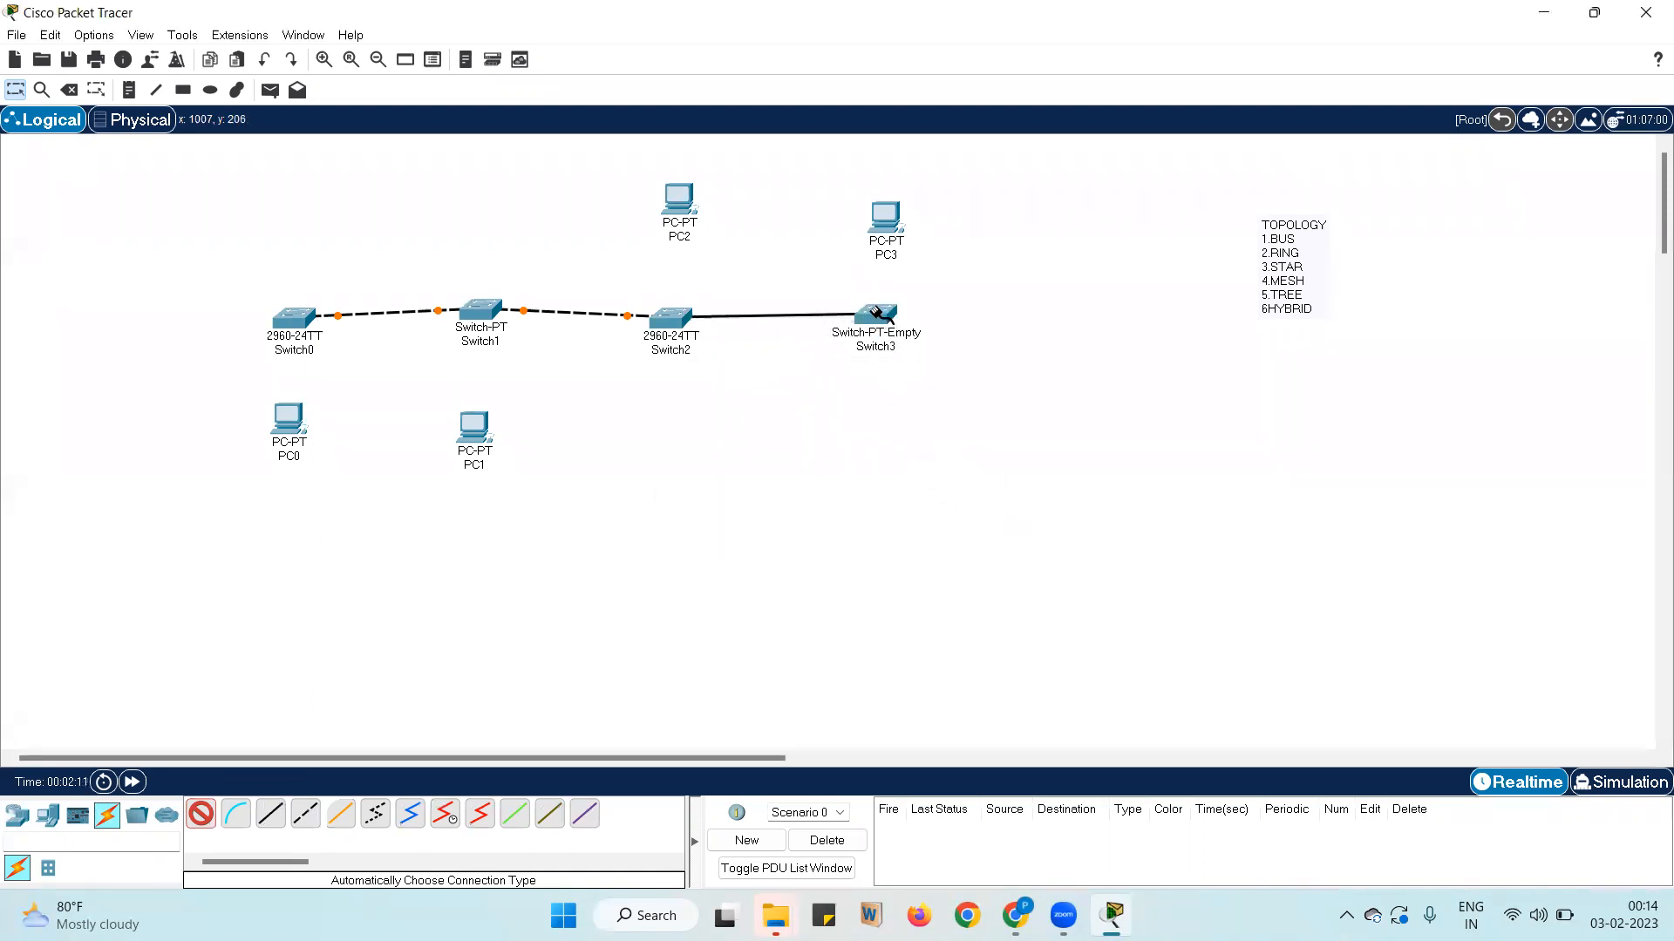
pyautogui.click(878, 314)
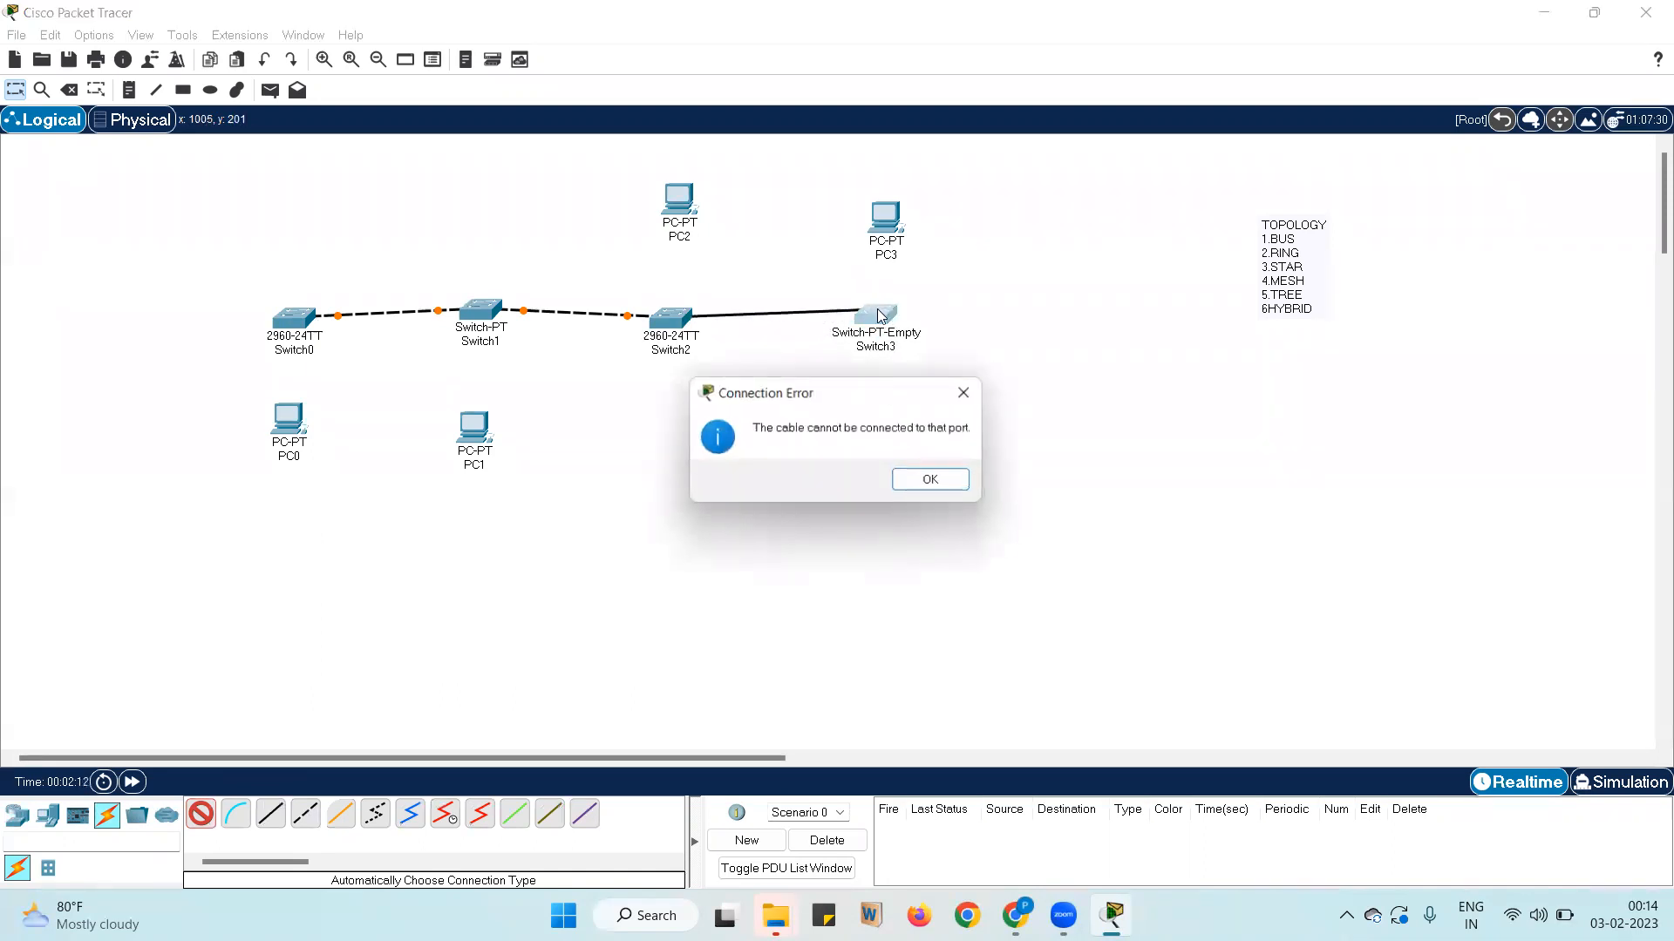
pyautogui.click(931, 482)
pyautogui.press('Escape')
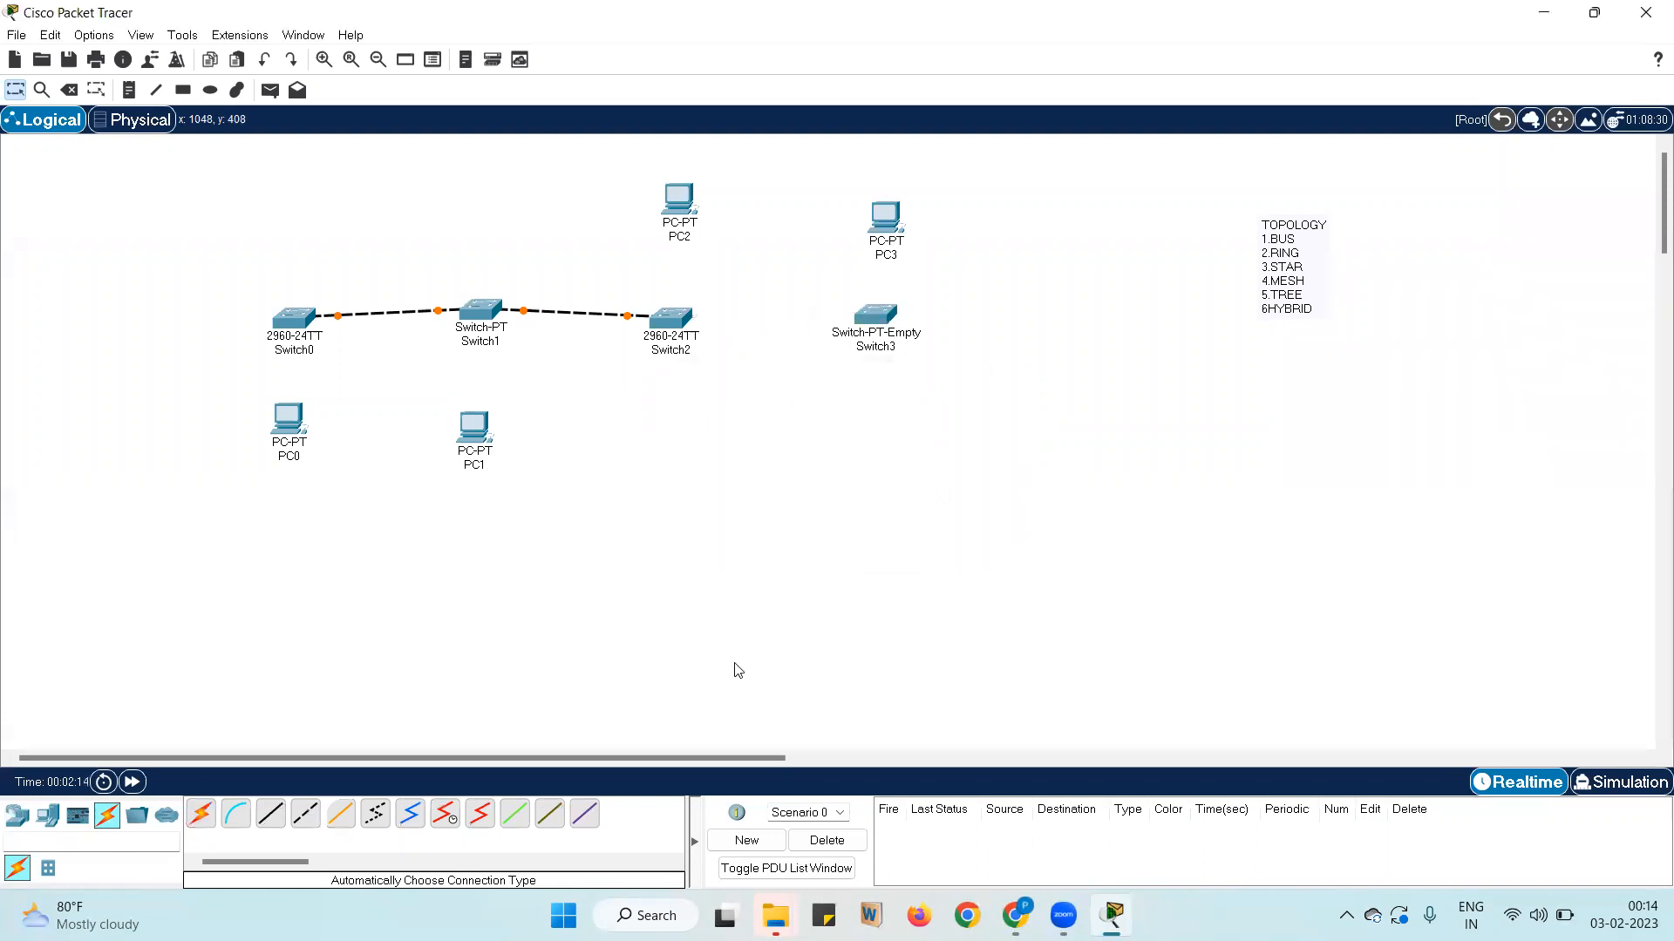
# Try to connect Switch2 to the PT-Empty switch with a Copper Straight-Through cable
pyautogui.click(275, 819)
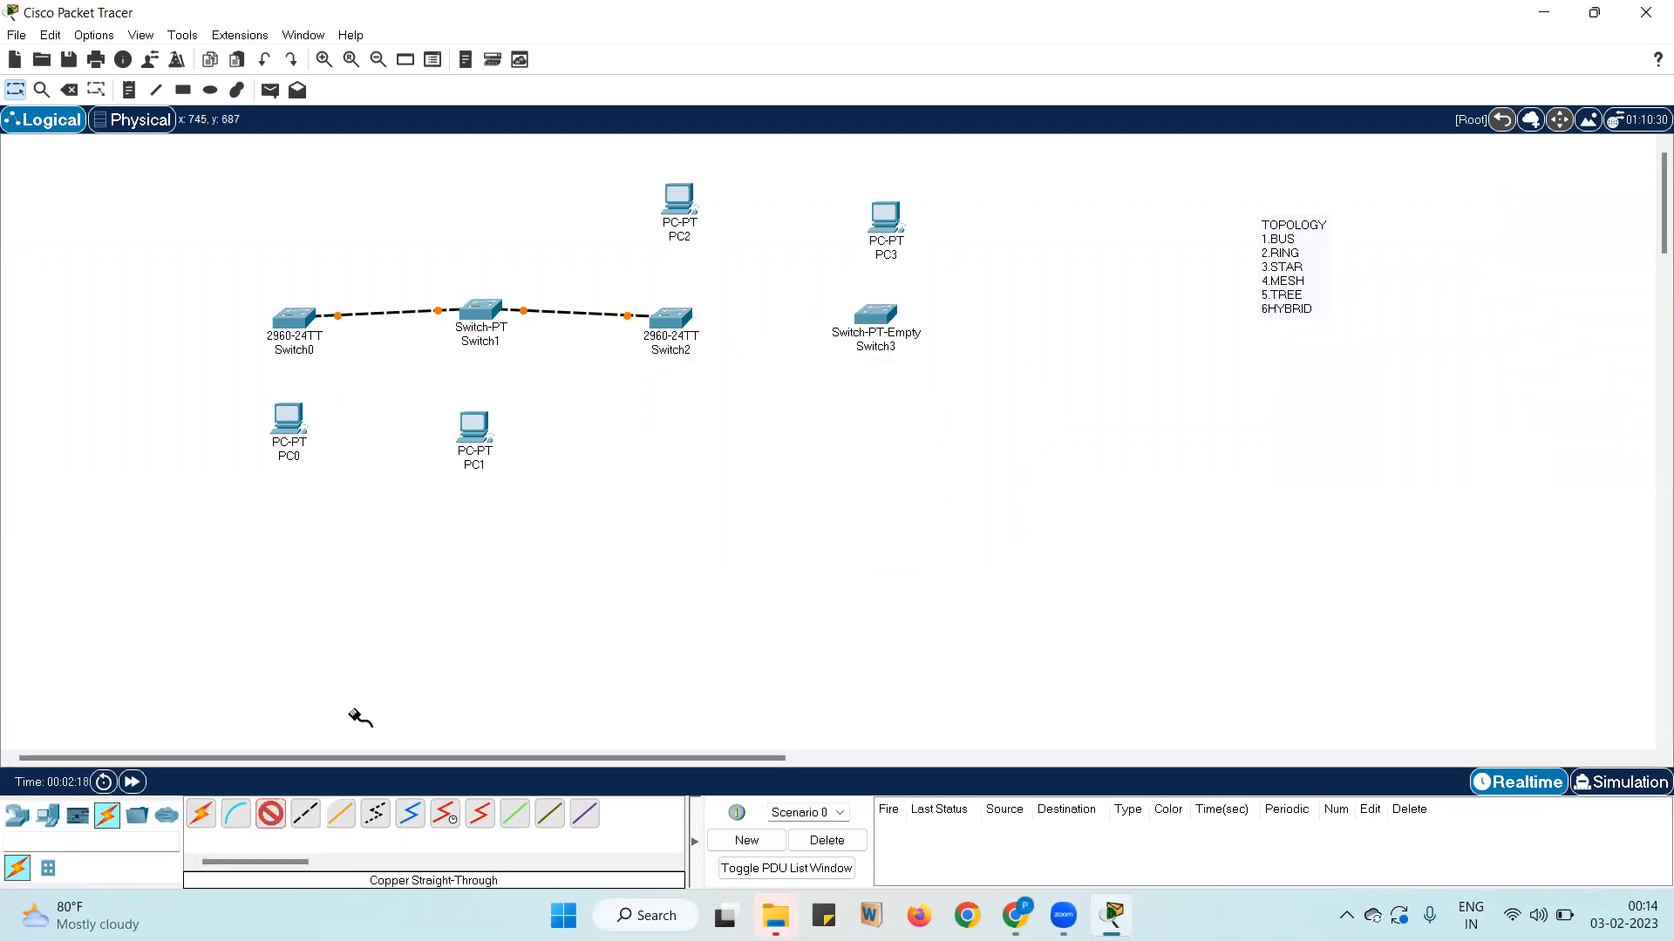
pyautogui.click(680, 314)
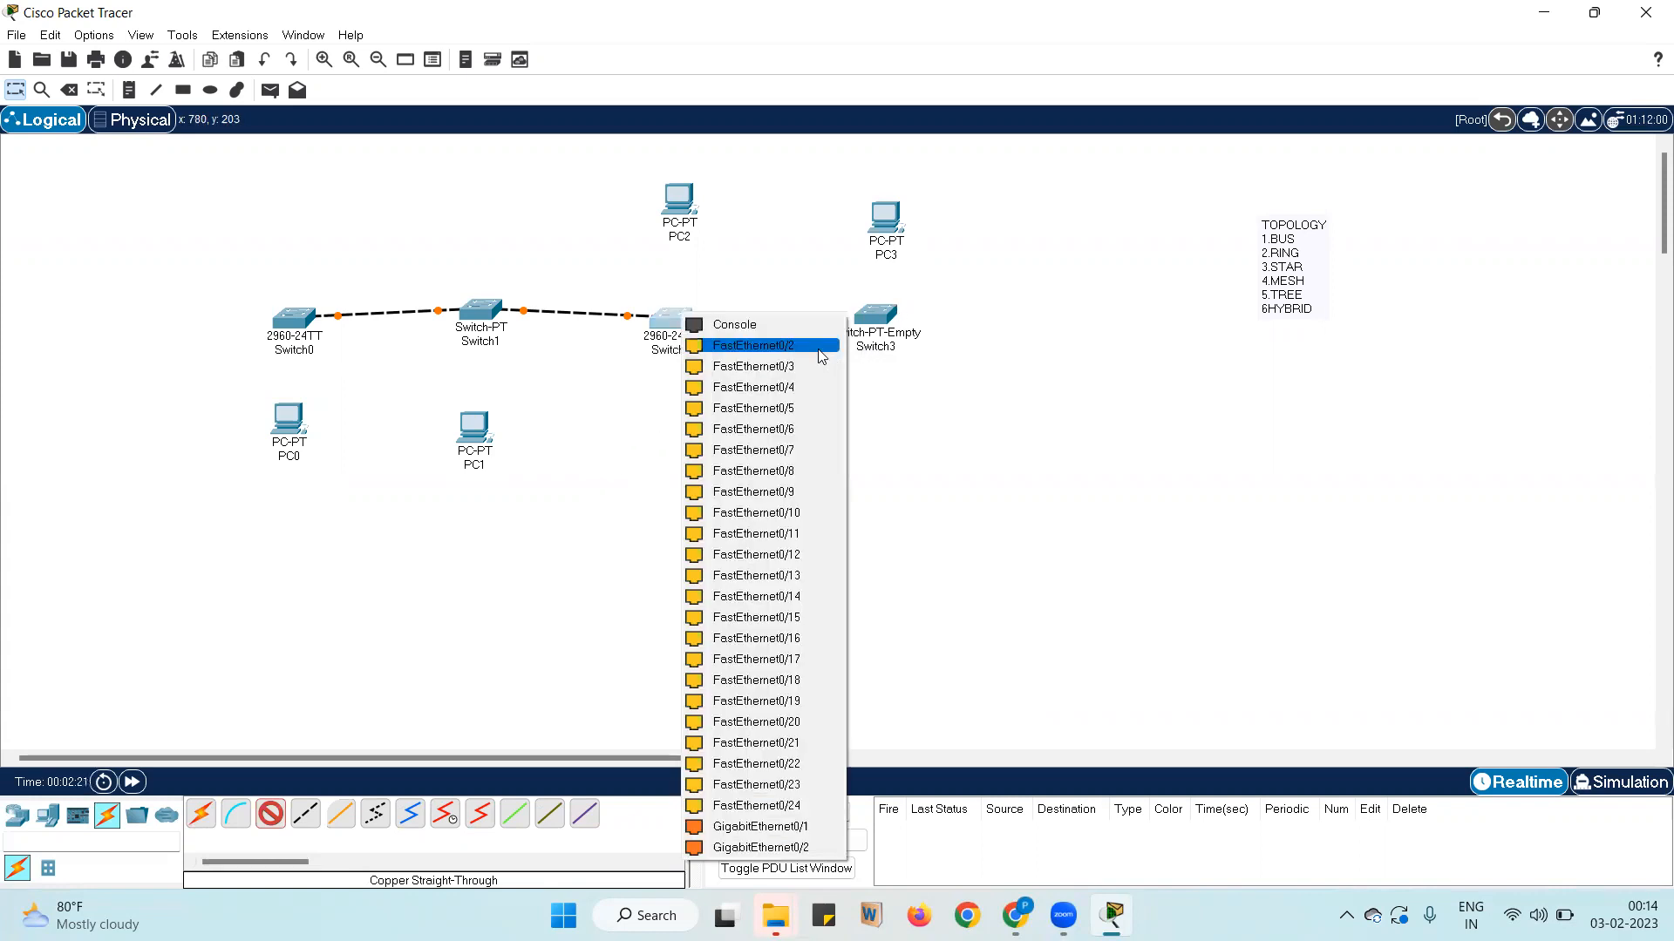
pyautogui.click(902, 335)
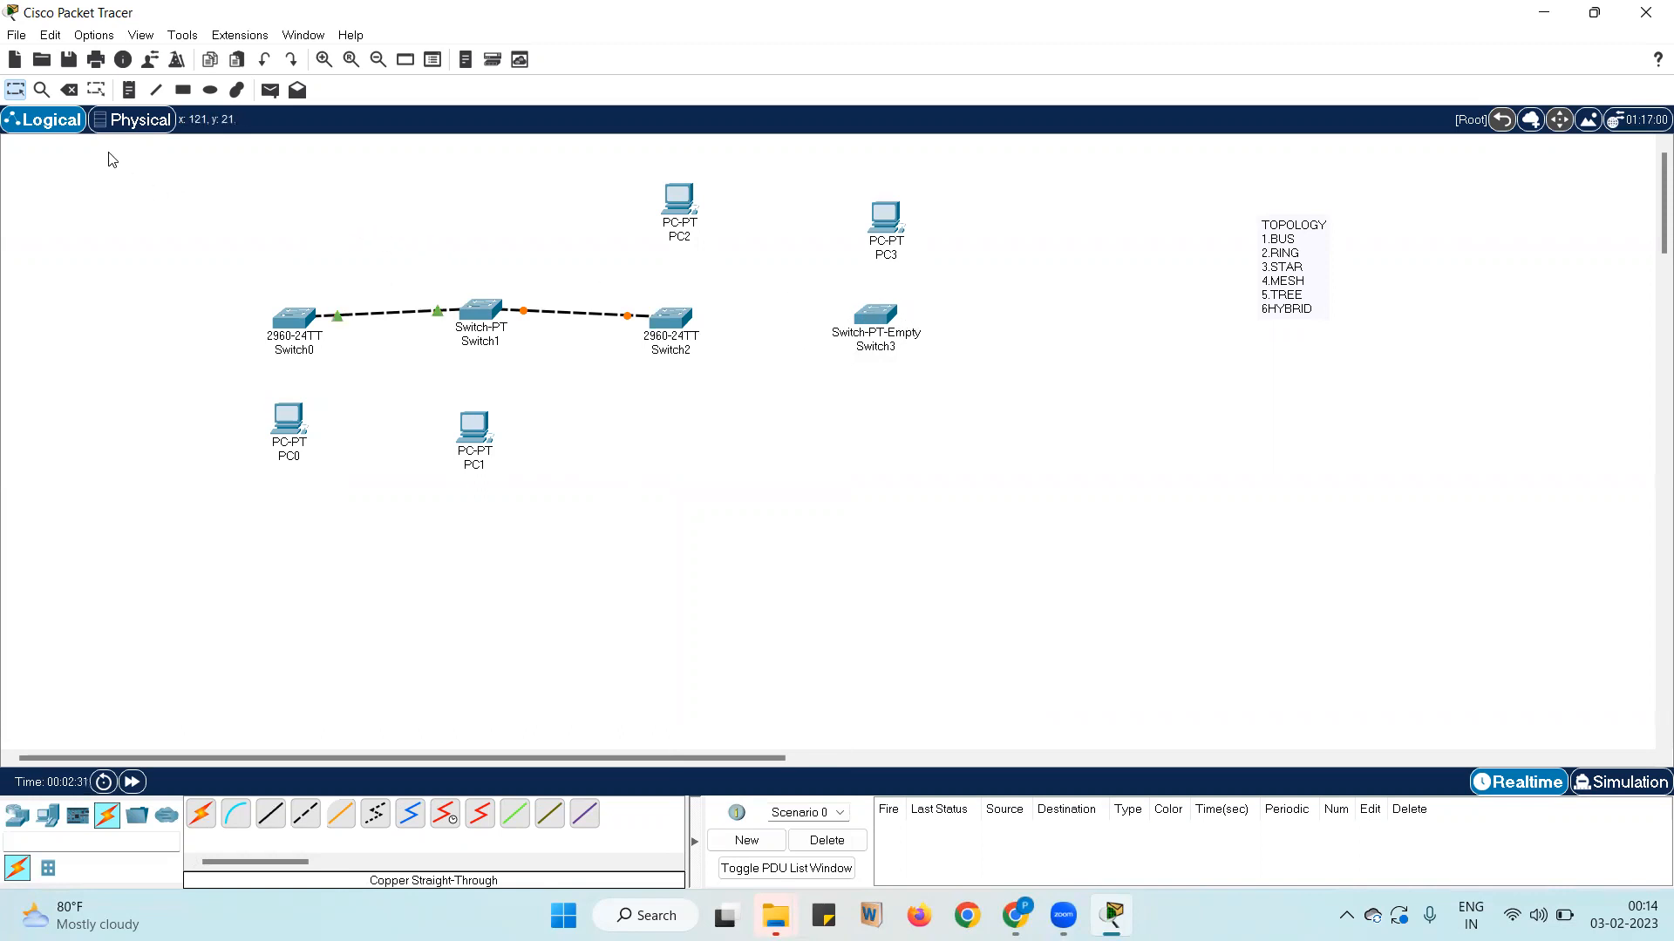
# Delete the PT-Empty switch below PC3 and place a 2960 switch in its spot
pyautogui.click(68, 90)
pyautogui.click(876, 314)
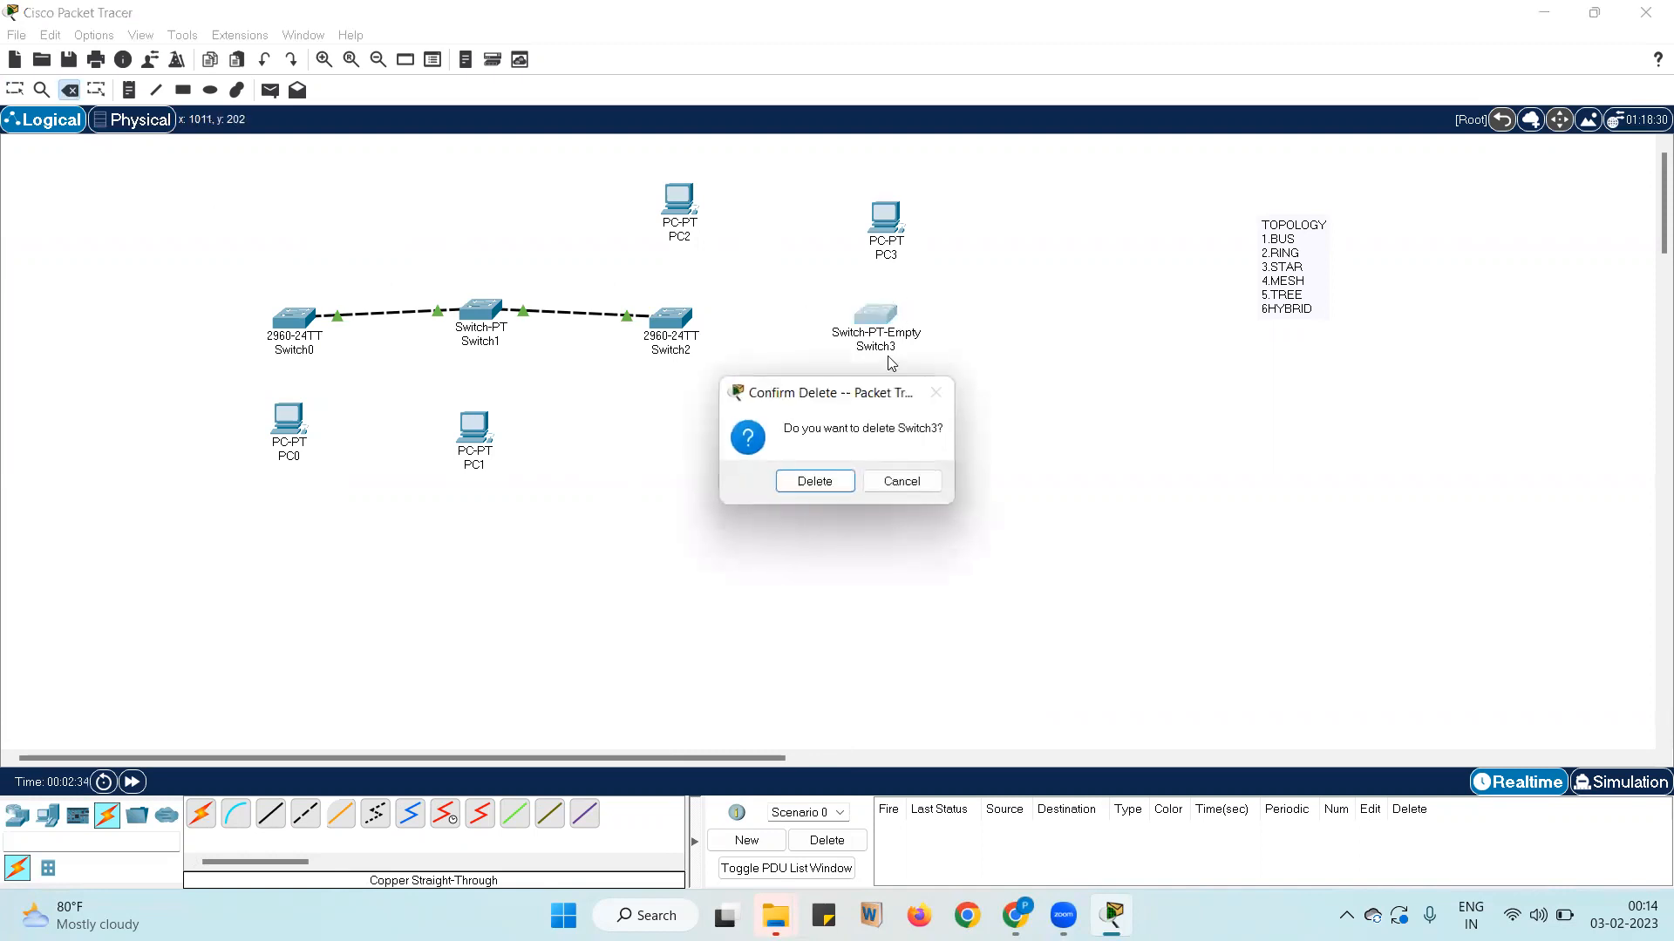
pyautogui.click(828, 486)
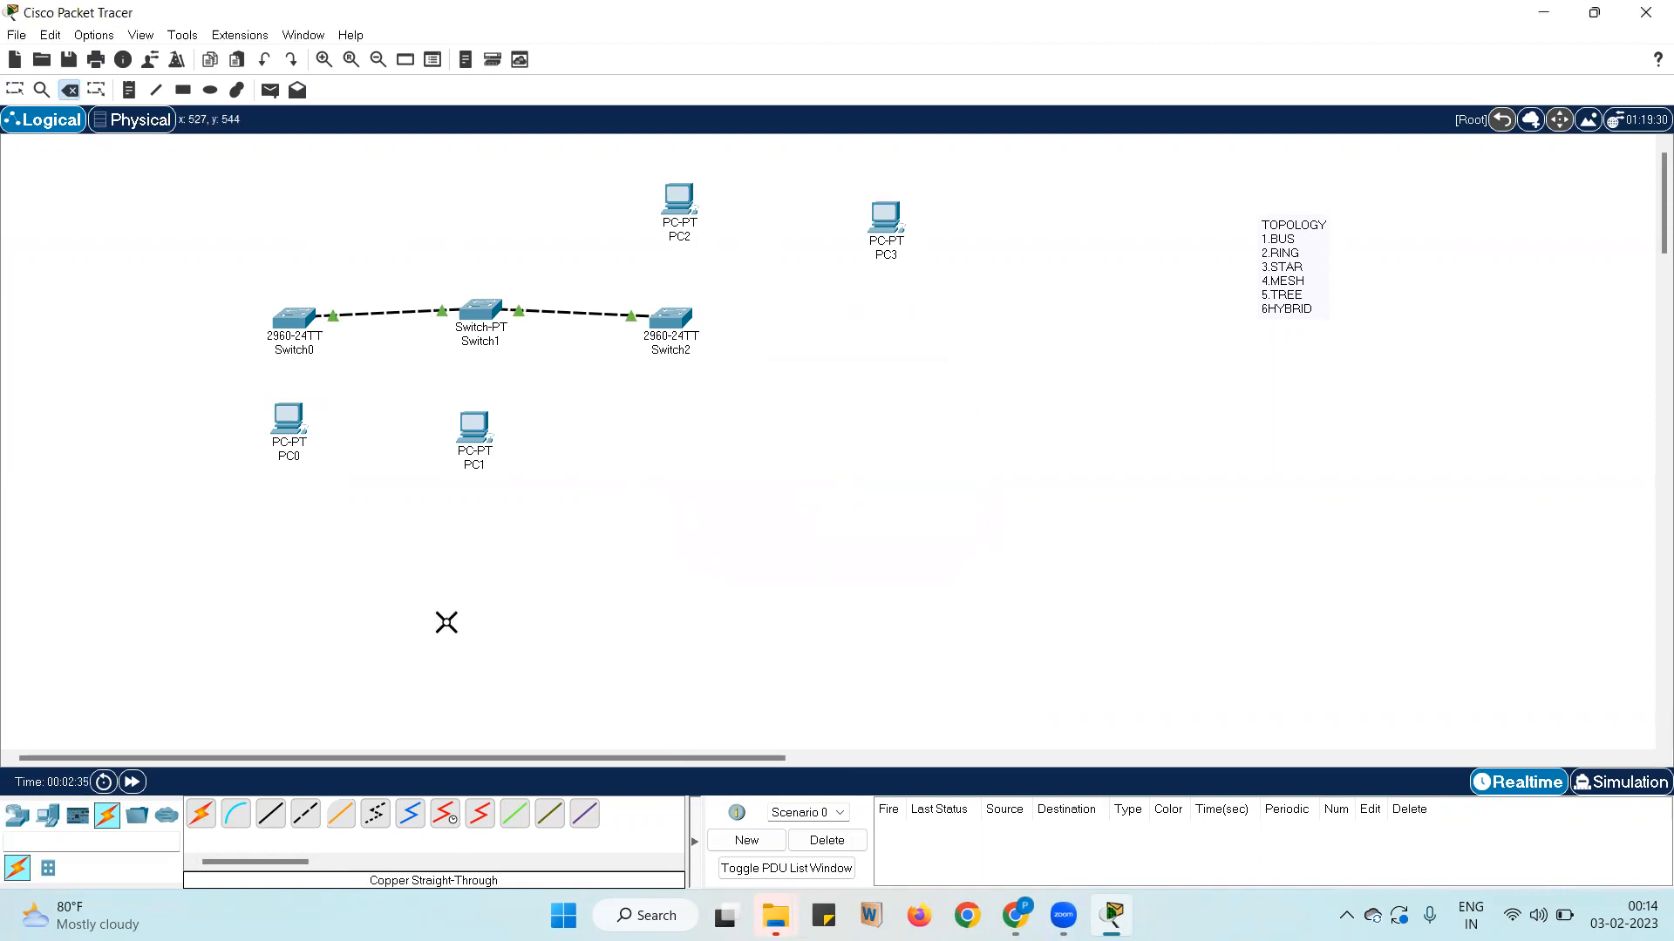
pyautogui.click(16, 819)
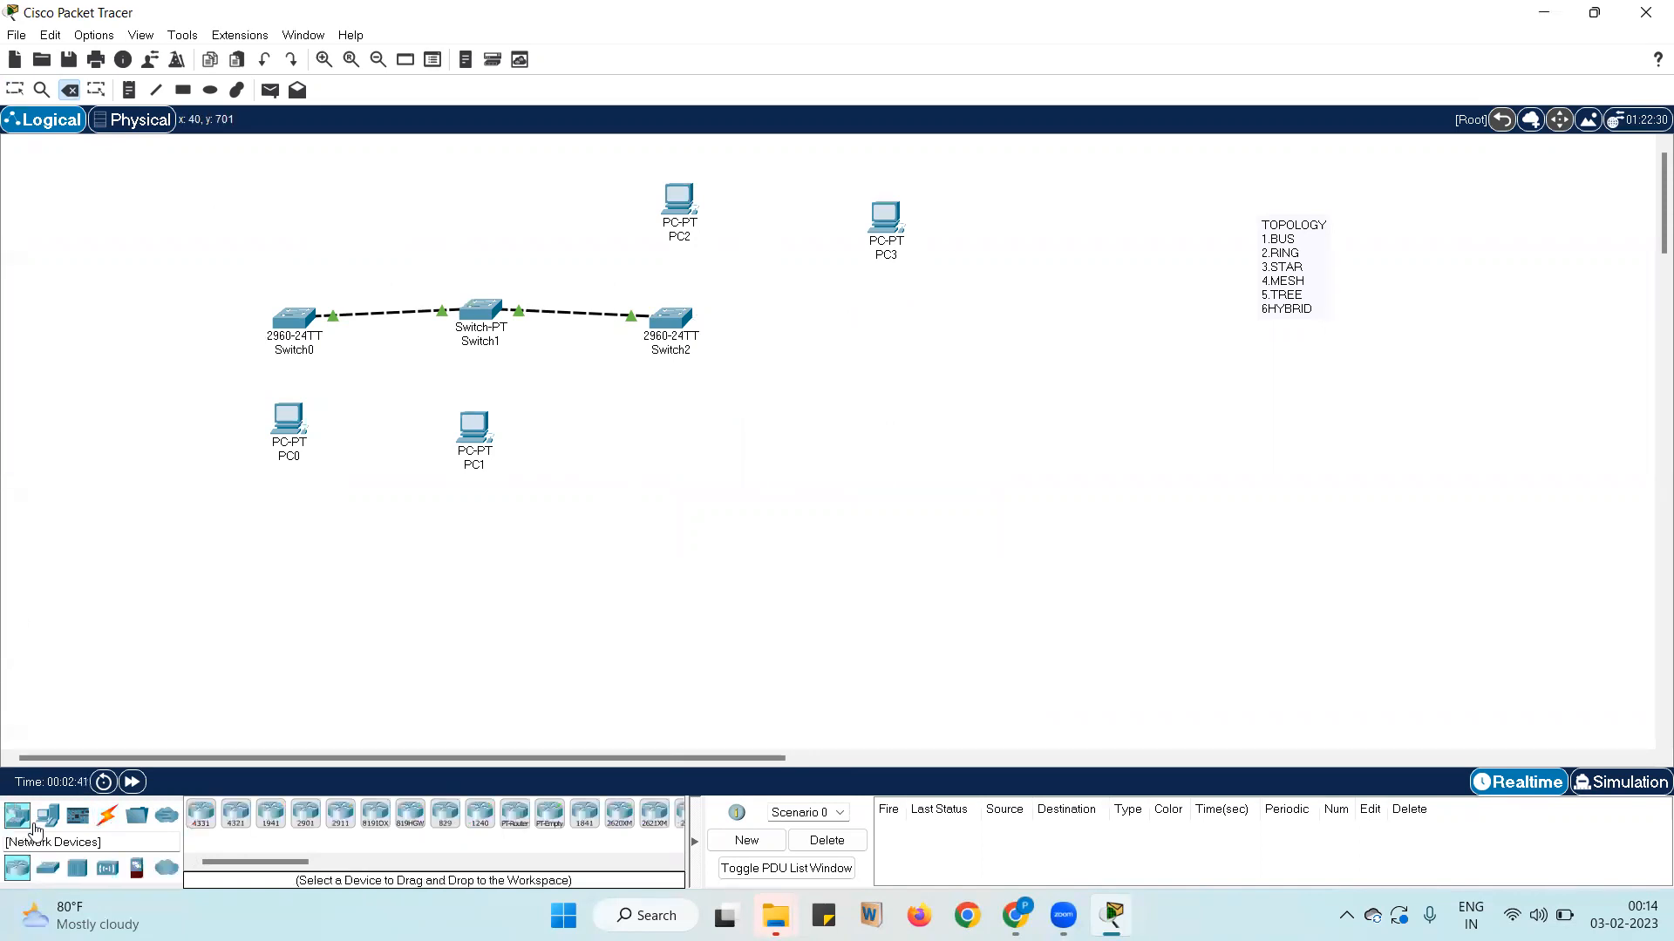
pyautogui.click(50, 869)
pyautogui.click(203, 817)
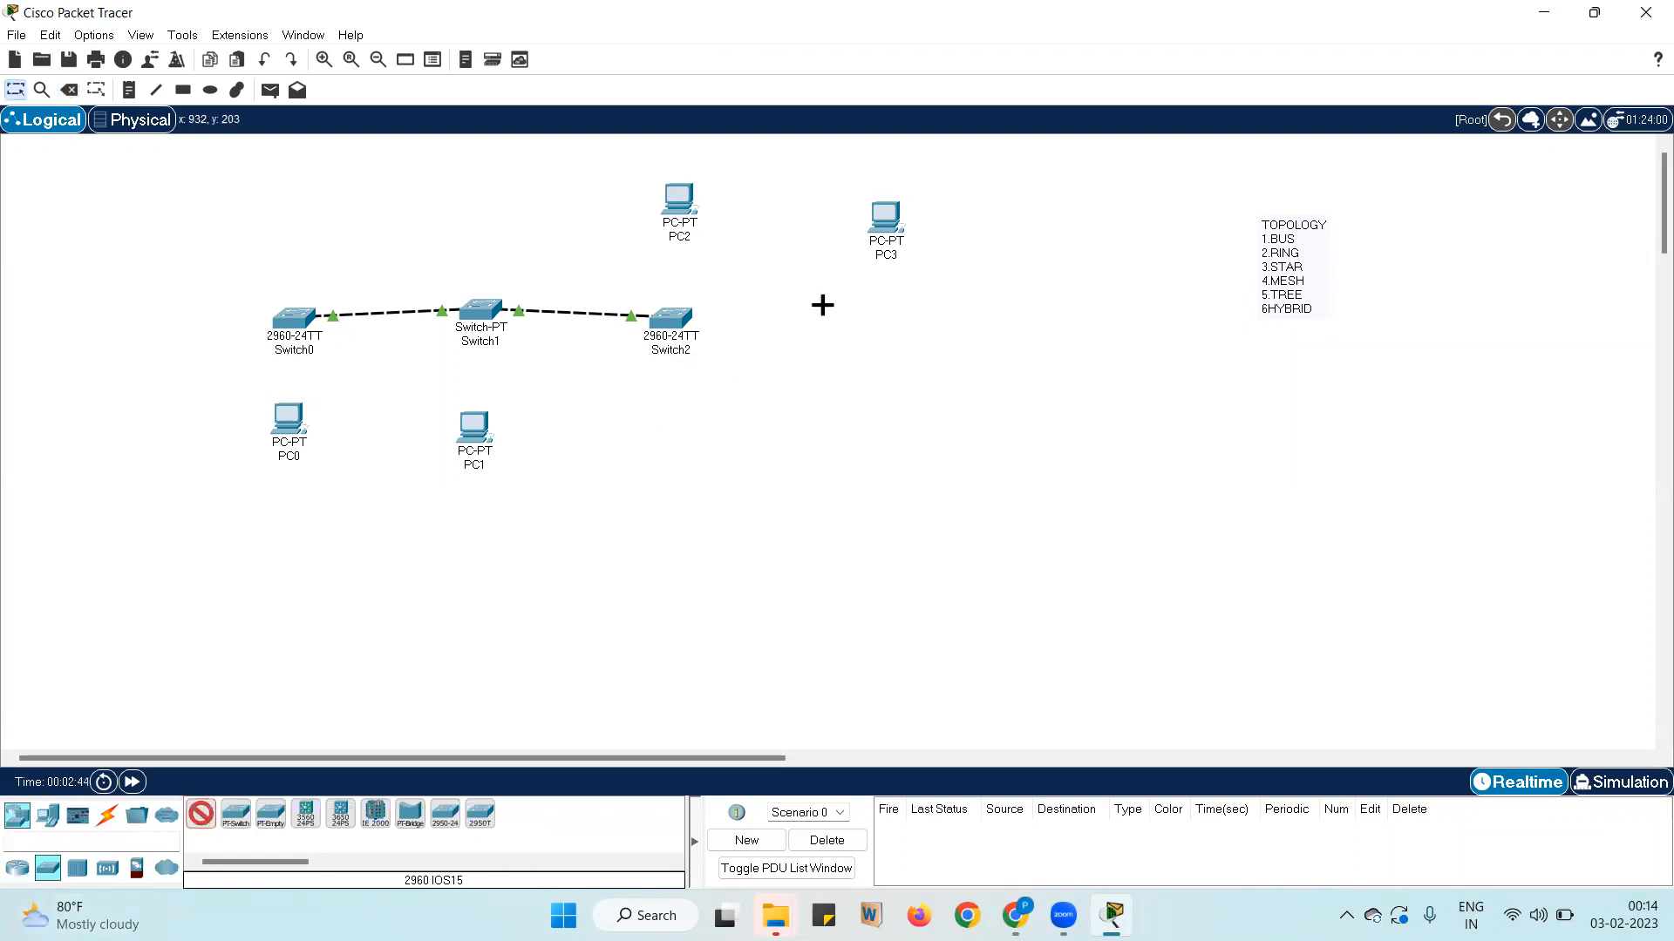
pyautogui.click(908, 318)
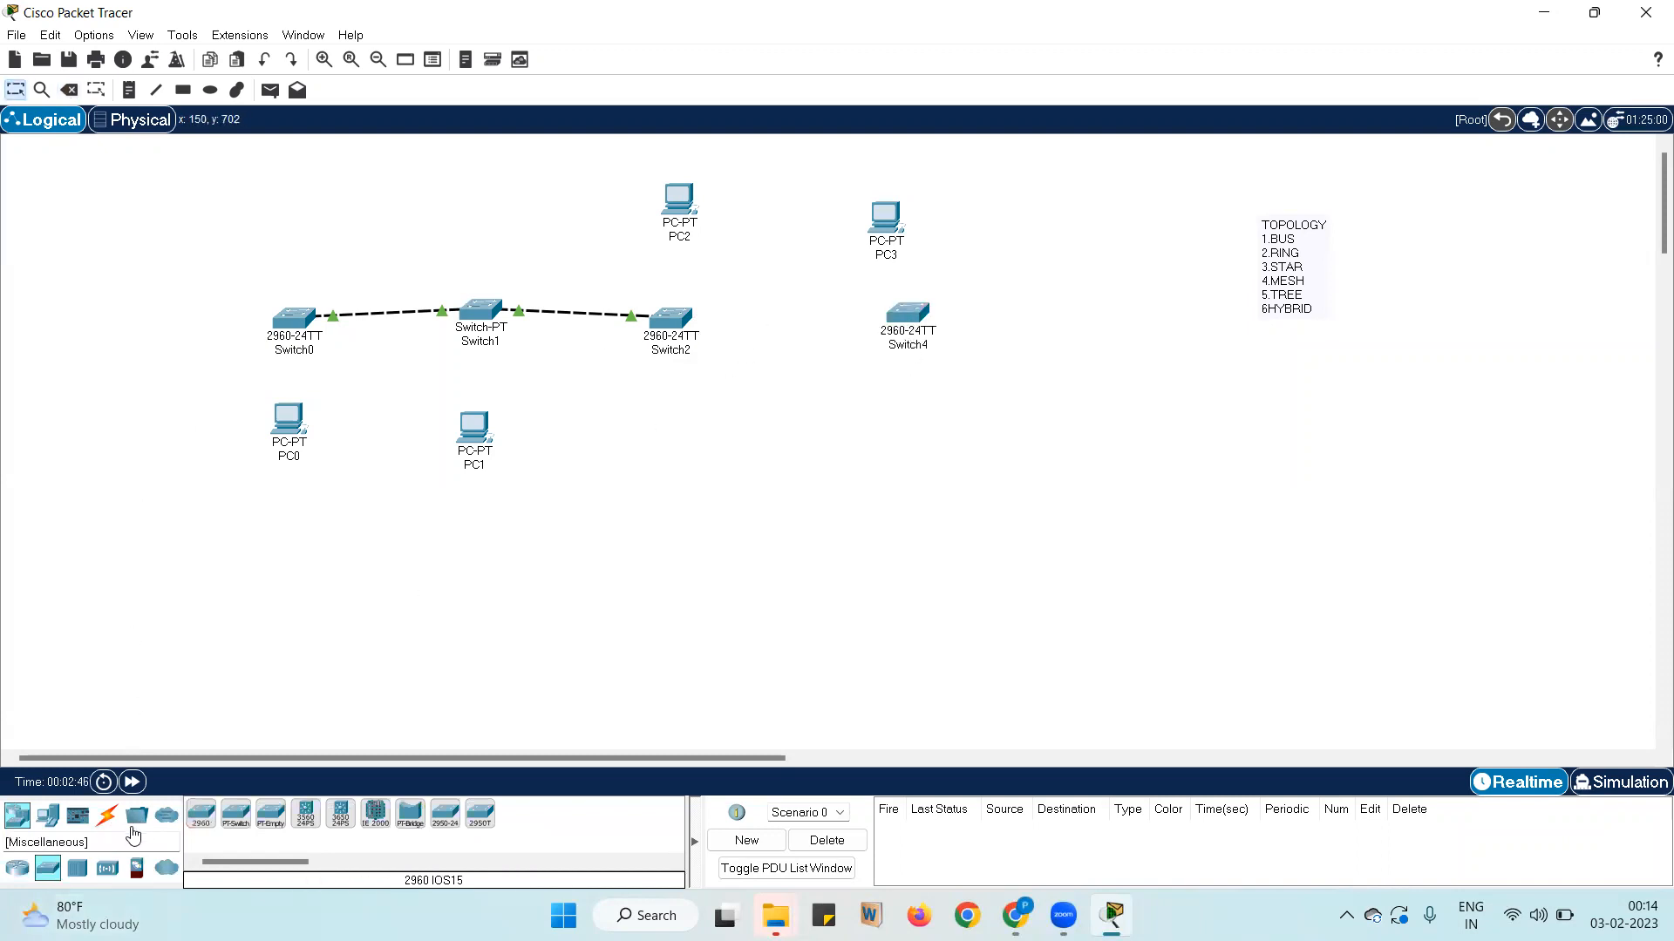
# Connect Switch2 to the 2960 switch below PC3 using the automatic connection type
pyautogui.click(107, 815)
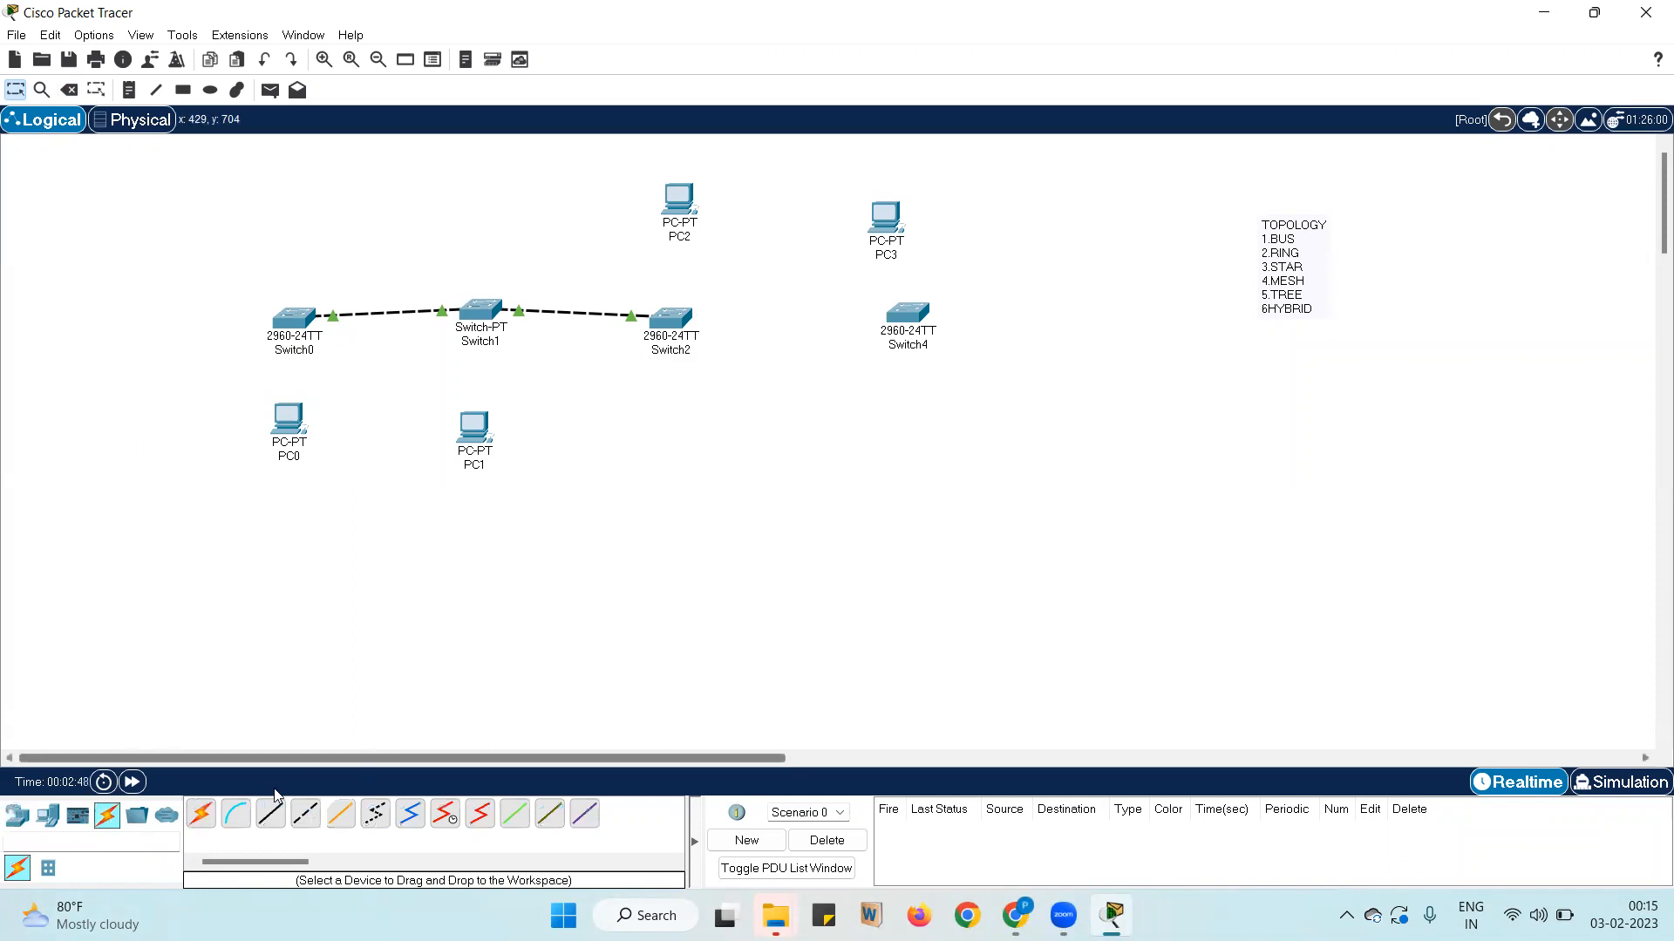
pyautogui.click(201, 815)
pyautogui.click(680, 333)
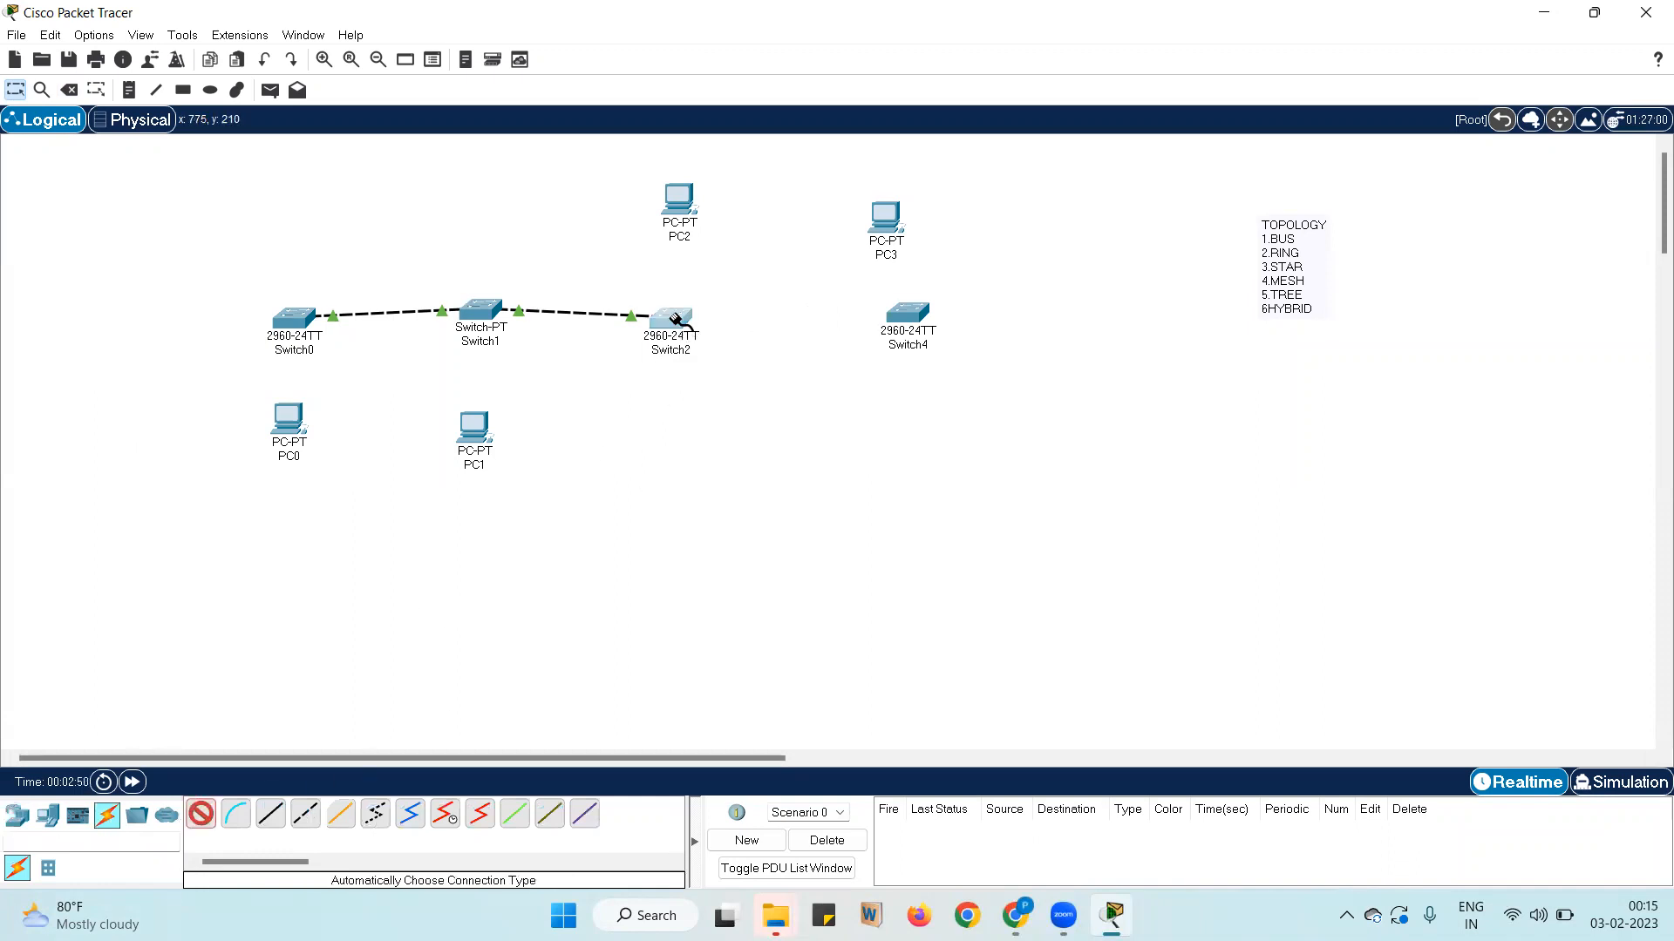
pyautogui.click(909, 316)
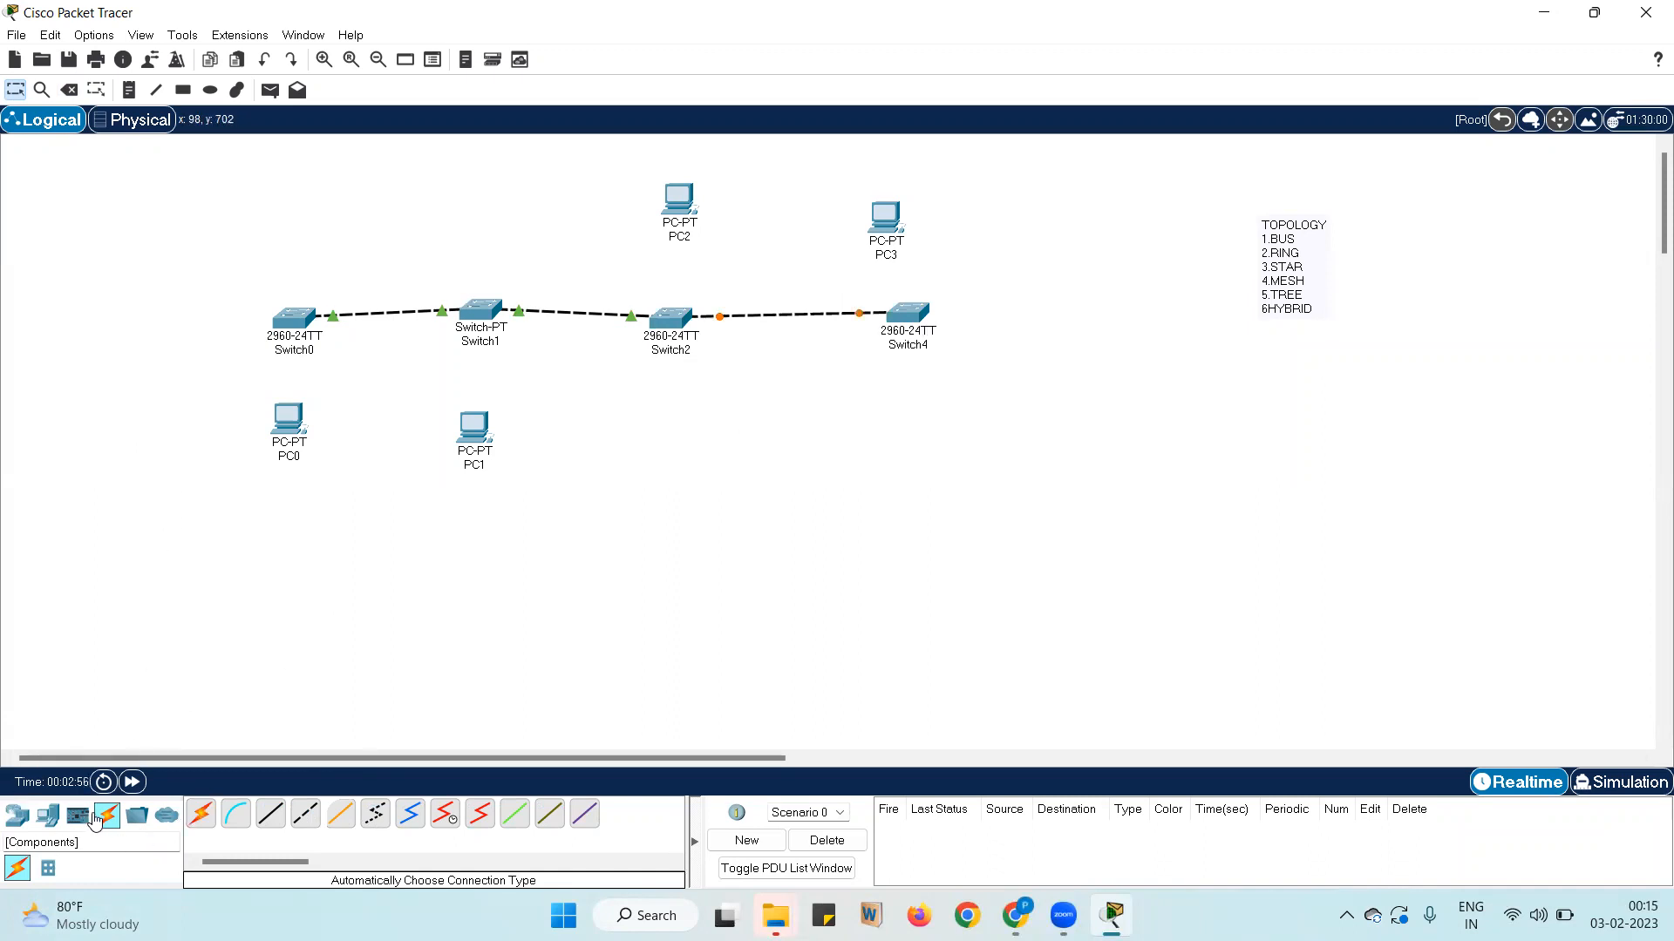
# Connect PC0 to Switch0 and PC1 to Switch1 using the automatic connection type
pyautogui.click(201, 814)
pyautogui.click(291, 322)
pyautogui.click(284, 402)
pyautogui.click(202, 814)
pyautogui.click(485, 425)
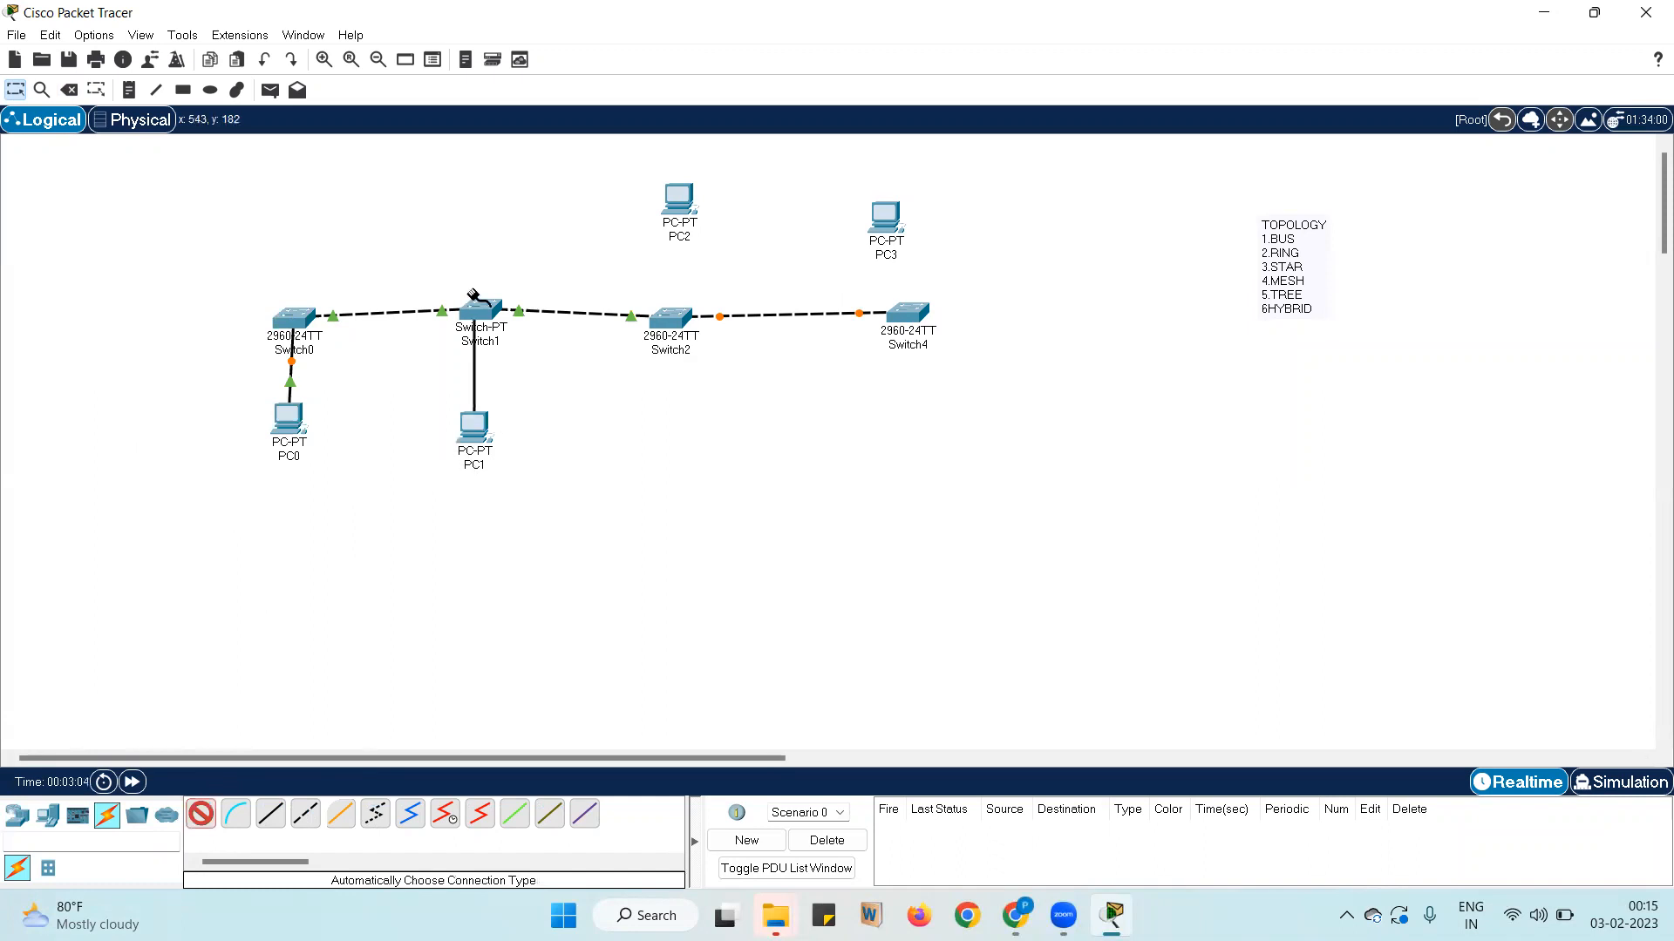
pyautogui.click(479, 309)
# Connect PC2 to Switch2 and PC3 to Switch4 using the automatic connection type
pyautogui.click(209, 818)
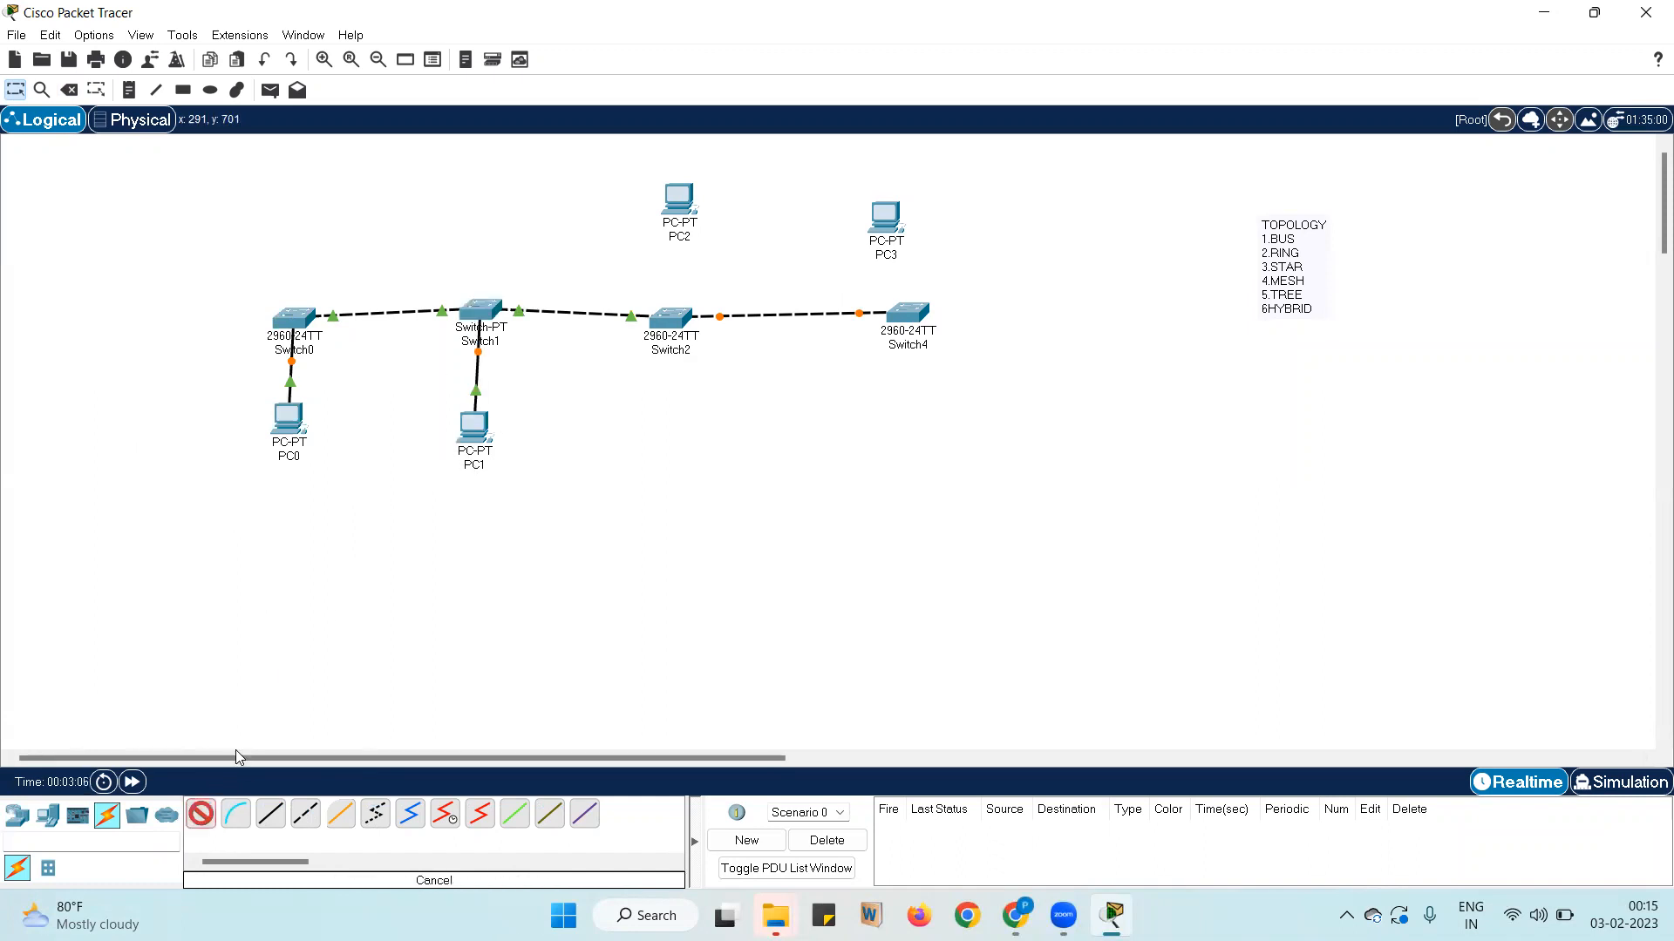
pyautogui.click(669, 319)
pyautogui.click(675, 198)
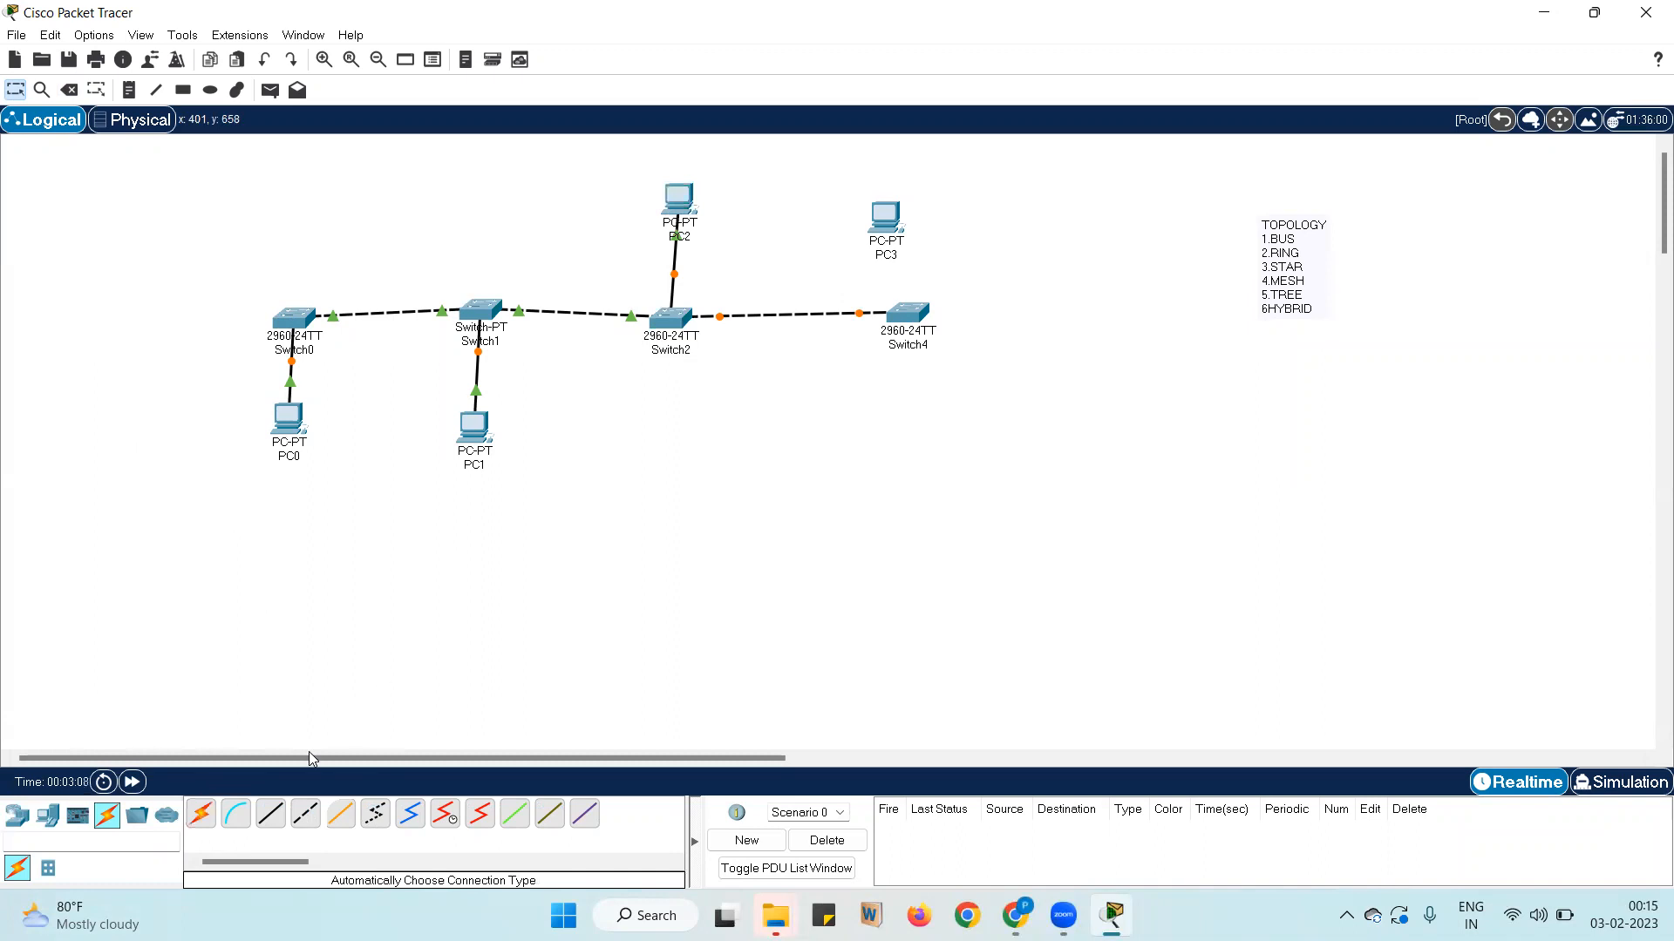
pyautogui.click(203, 814)
pyautogui.click(898, 325)
pyautogui.click(889, 218)
# Highlight the BUS entry in the TOPOLOGY note and leave the note unedited
pyautogui.doubleClick(1287, 241)
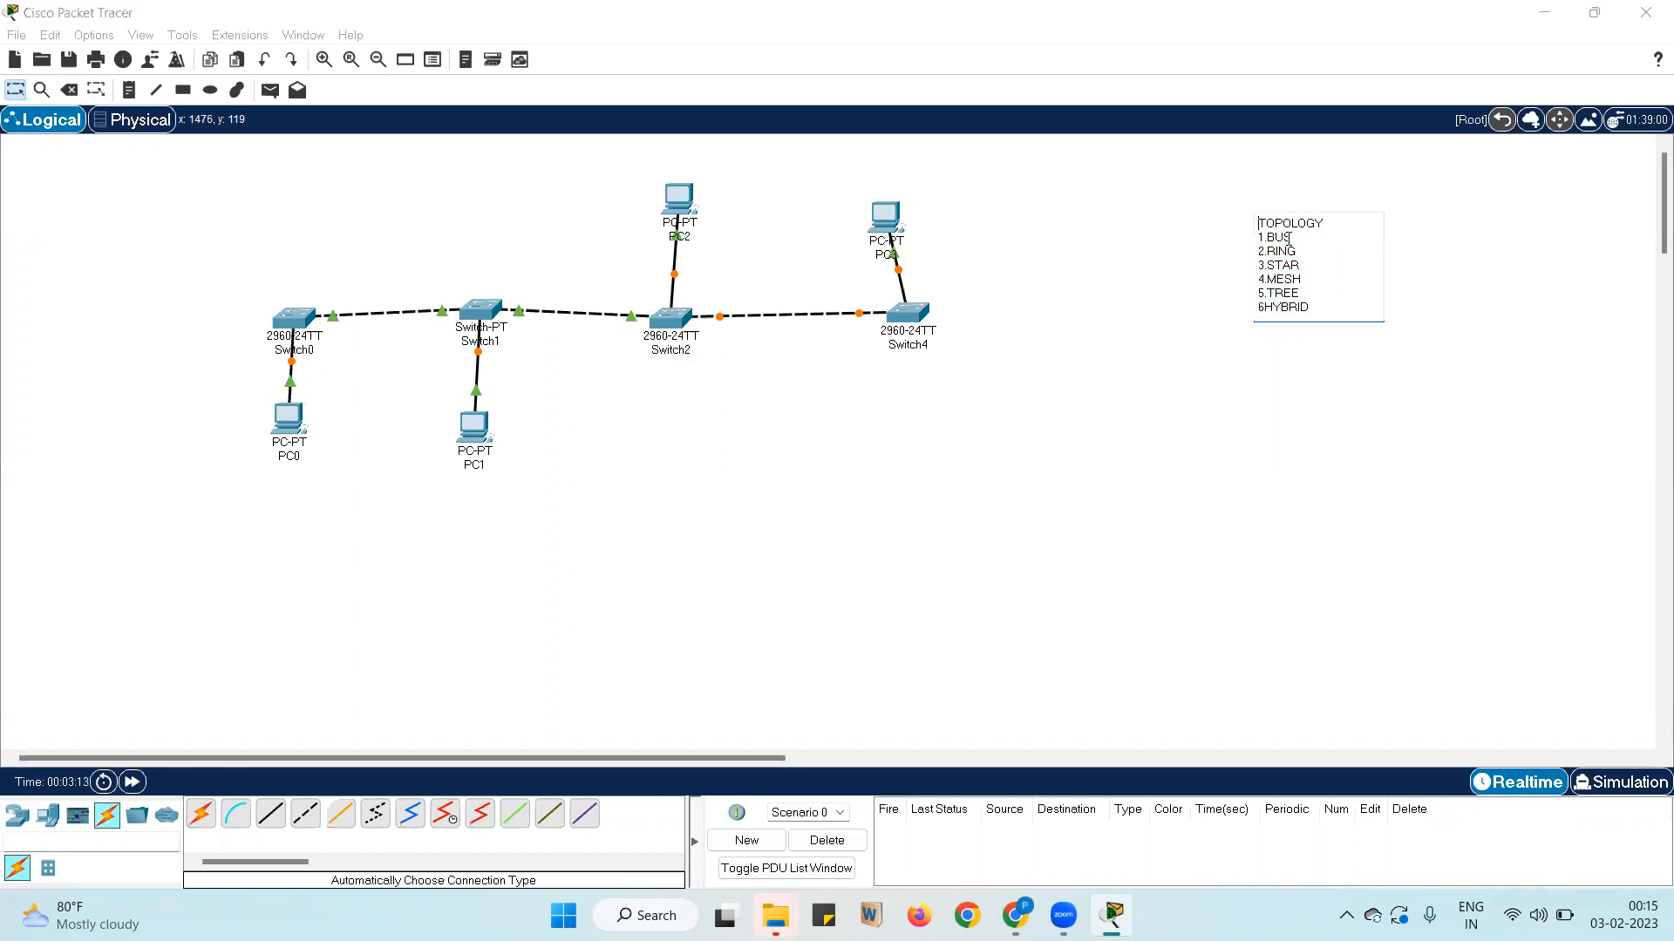
pyautogui.moveTo(1292, 237); pyautogui.dragTo(1268, 241)
pyautogui.click(621, 452)
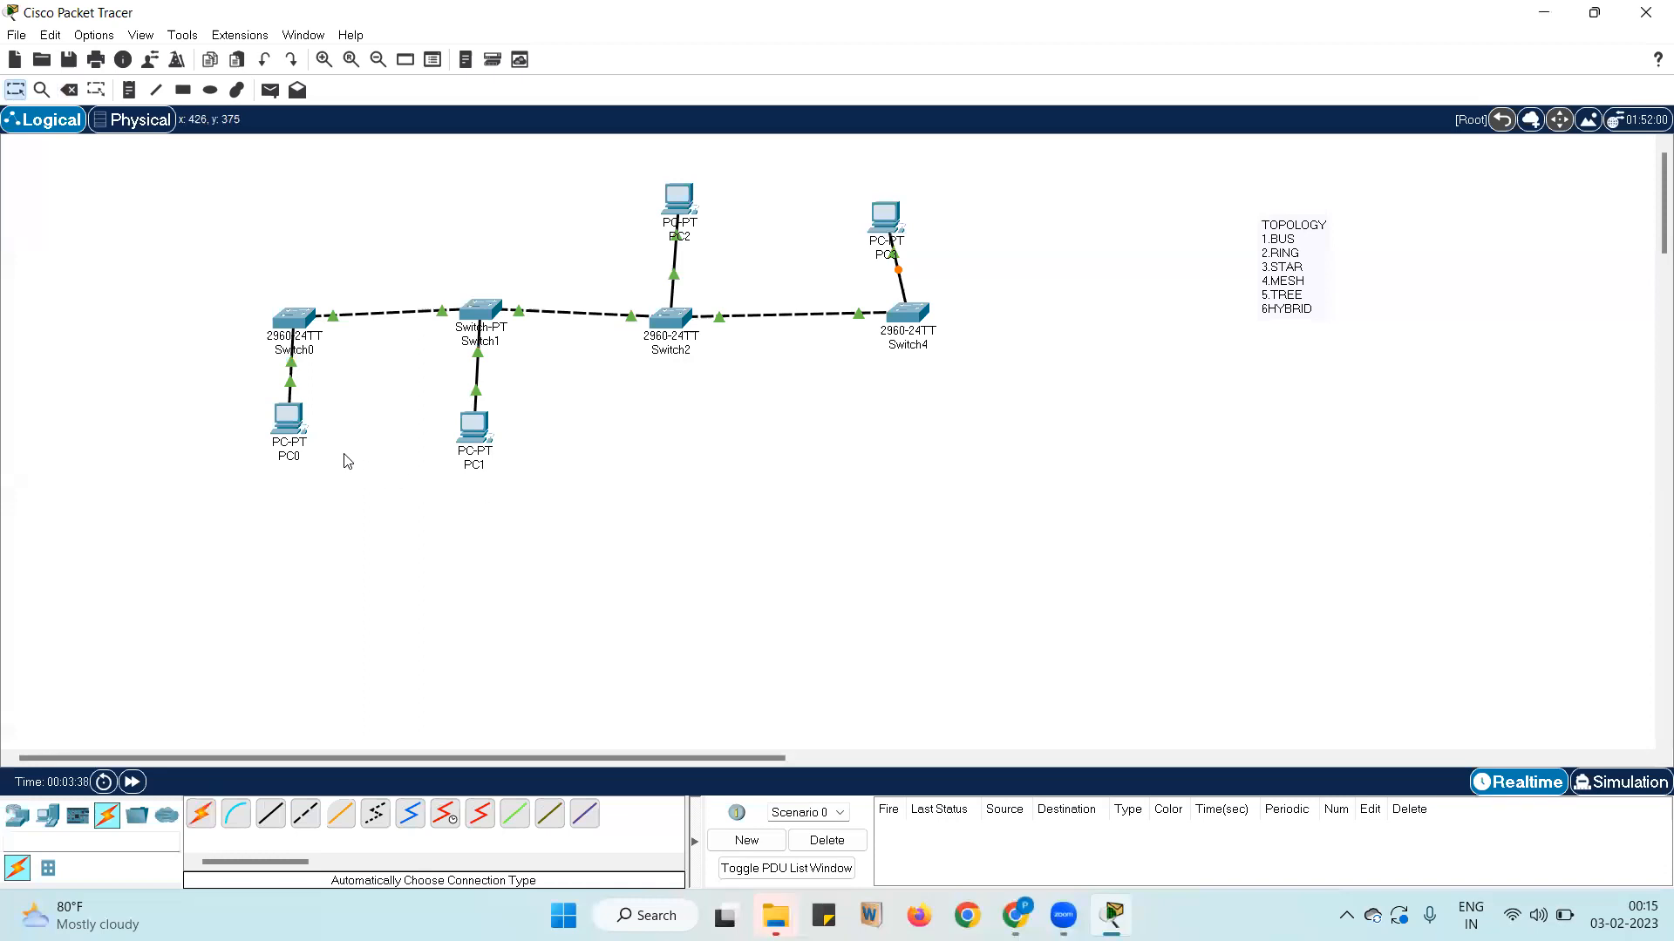
pyautogui.click(275, 450)
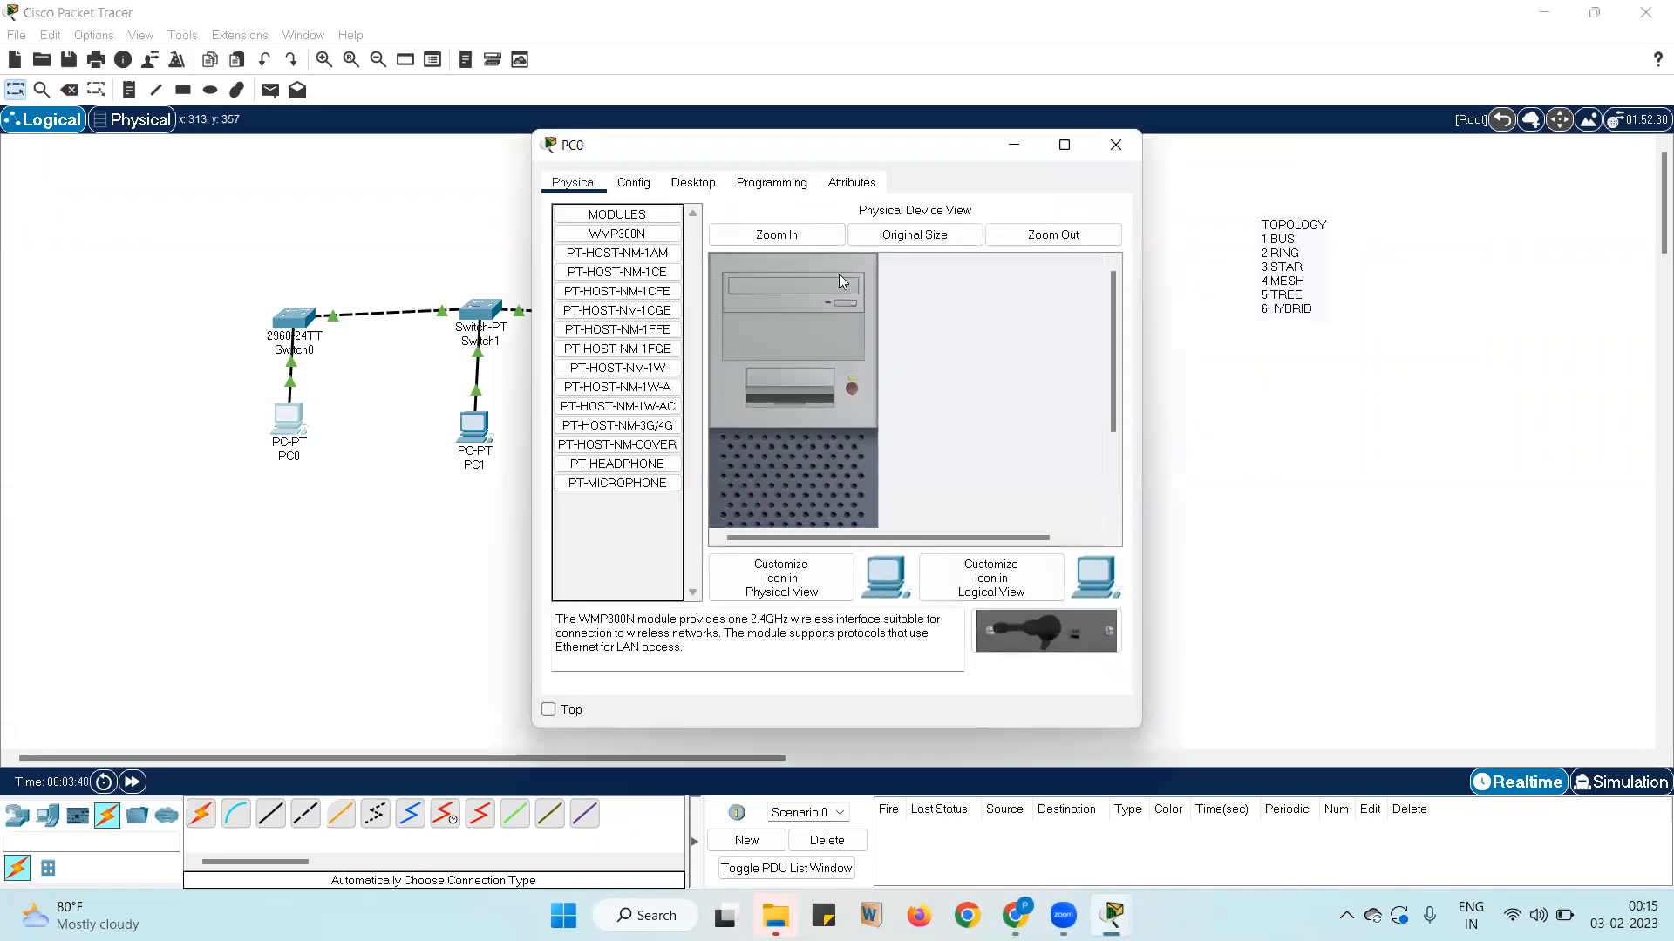
pyautogui.click(1143, 144)
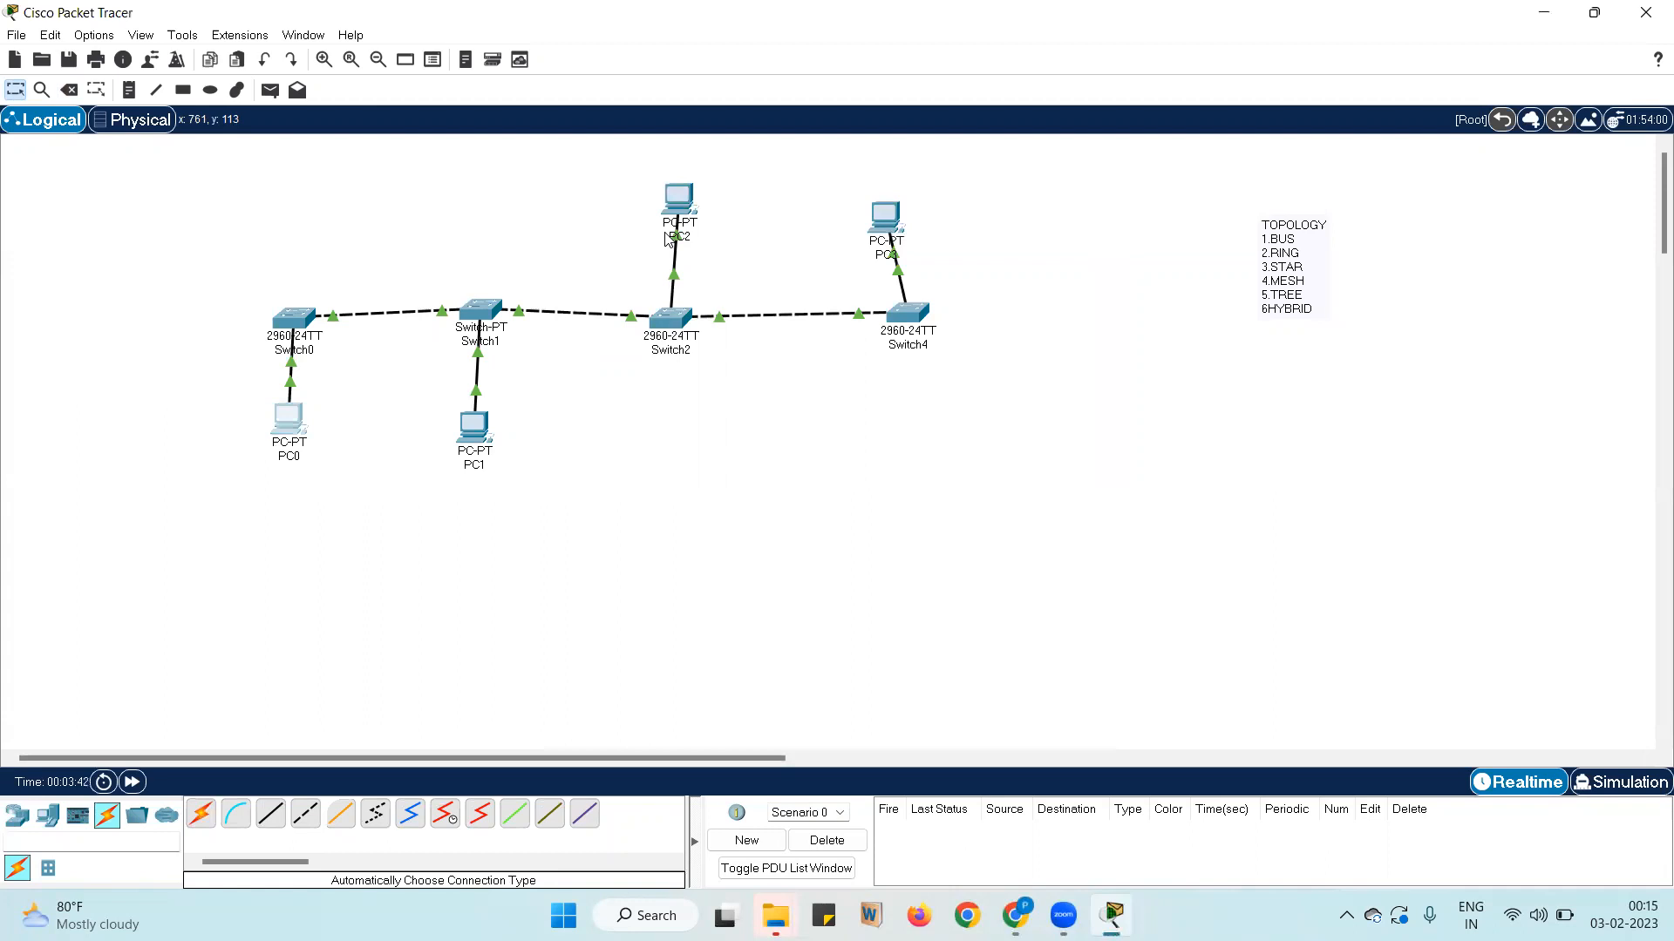
# Assign PC0 the static IPv4 address 10.0.0.1 with its default subnet mask and close its window
pyautogui.moveTo(895, 225)
pyautogui.click(288, 419)
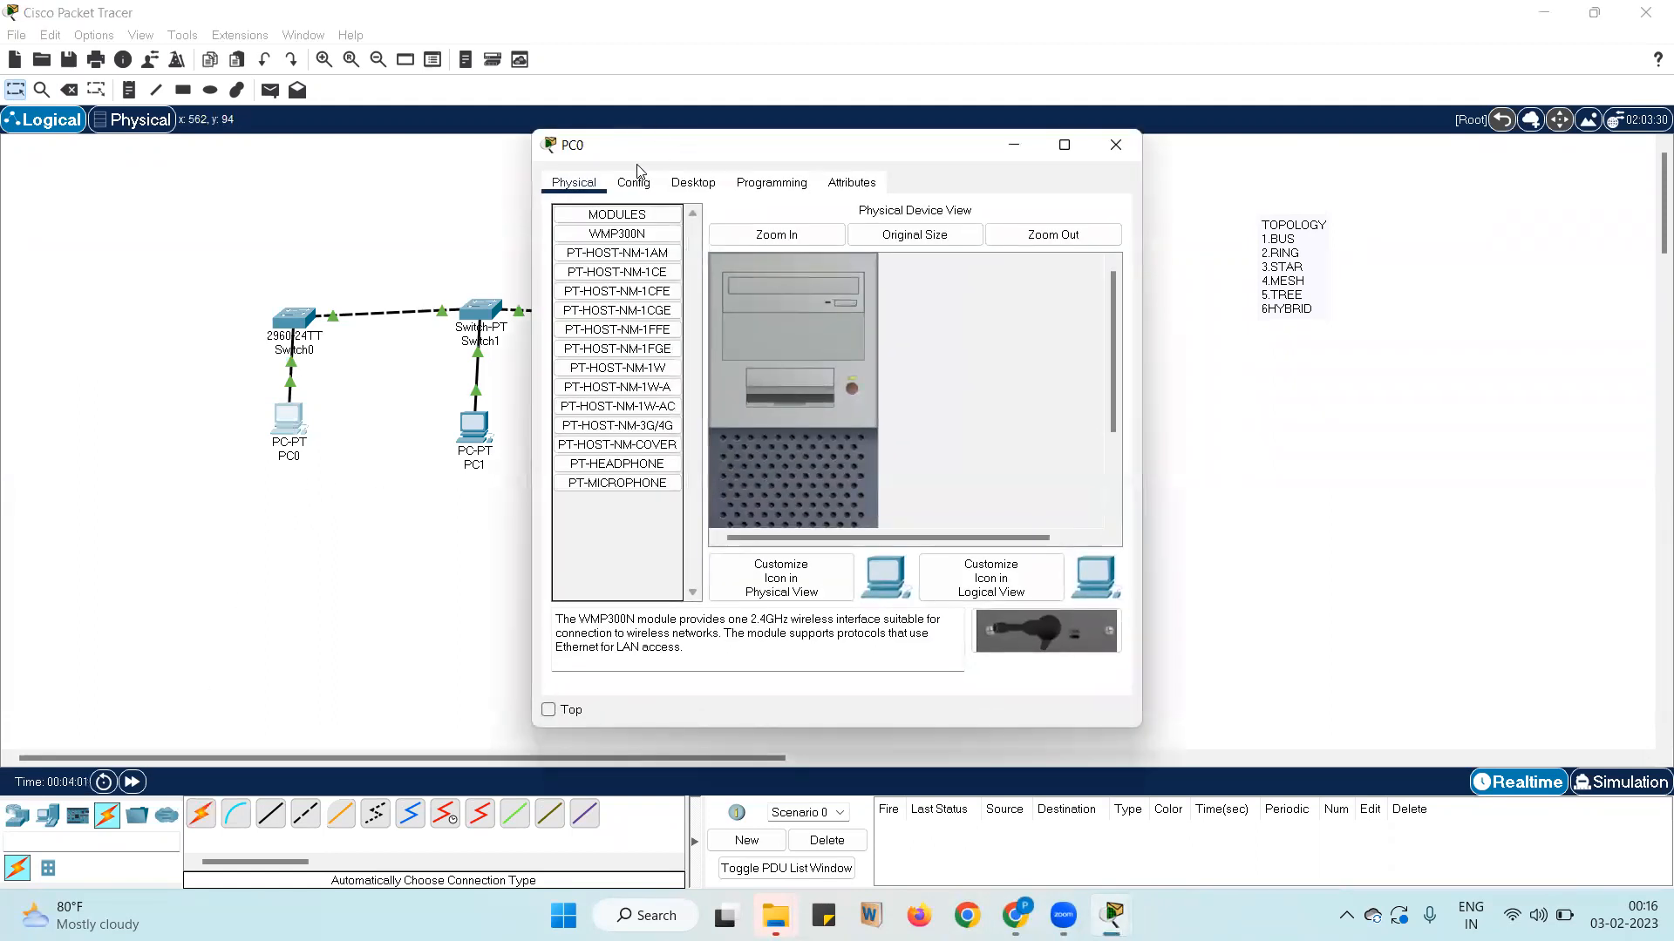
pyautogui.click(693, 183)
pyautogui.click(616, 248)
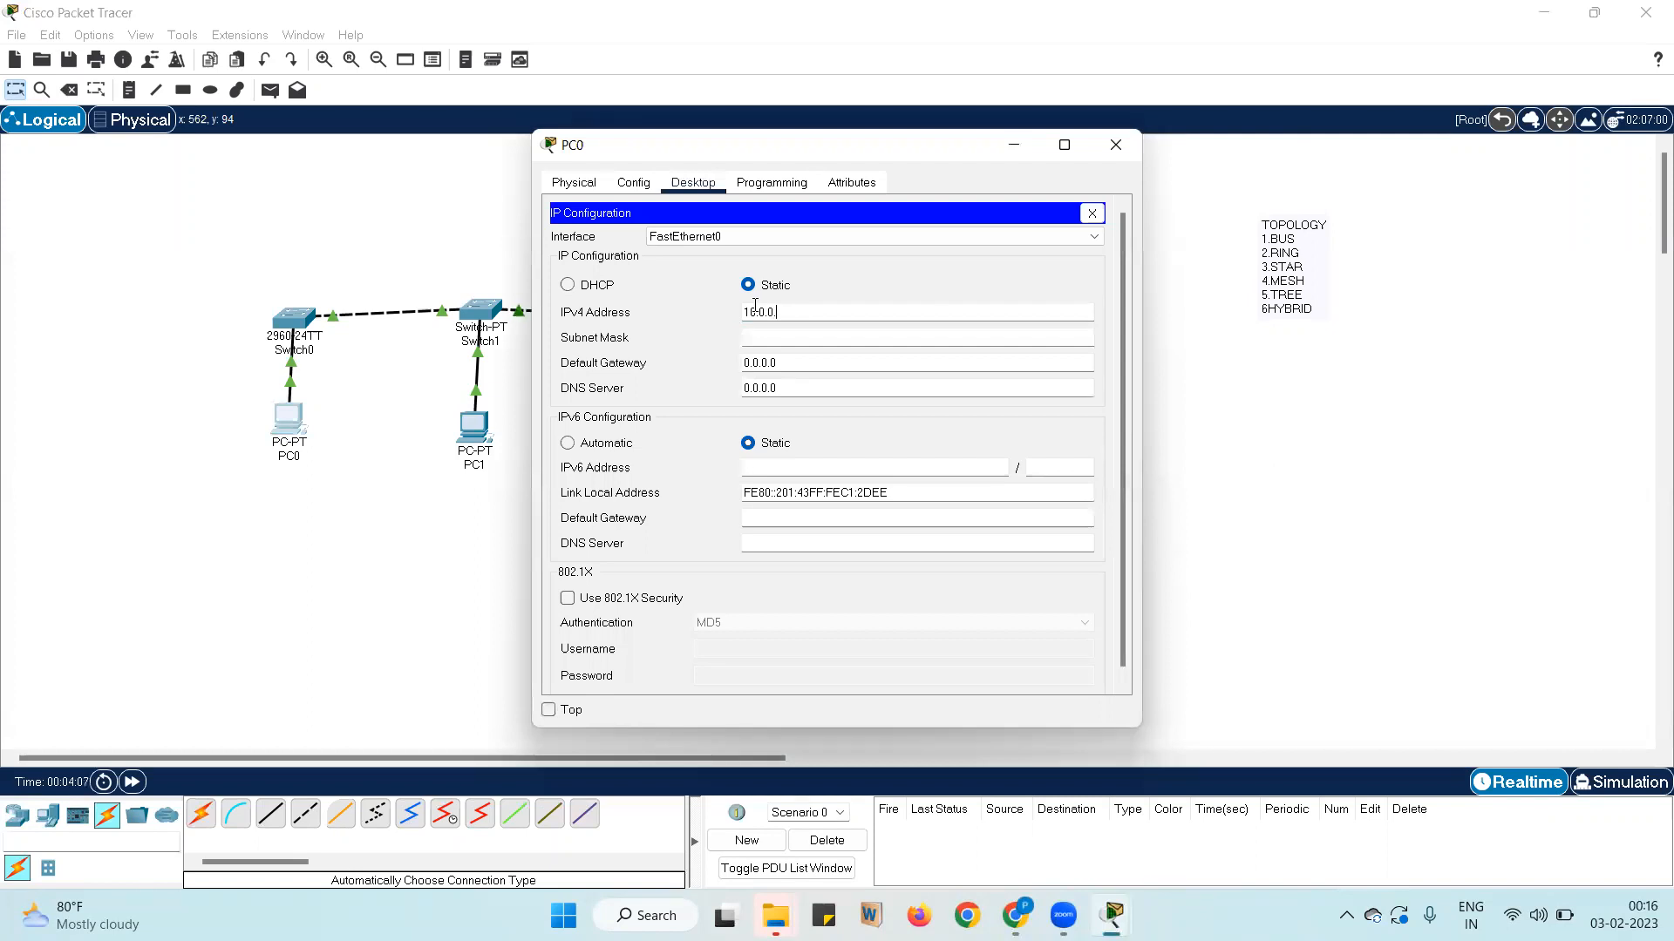
pyautogui.hotkey('ctrl', 'a')
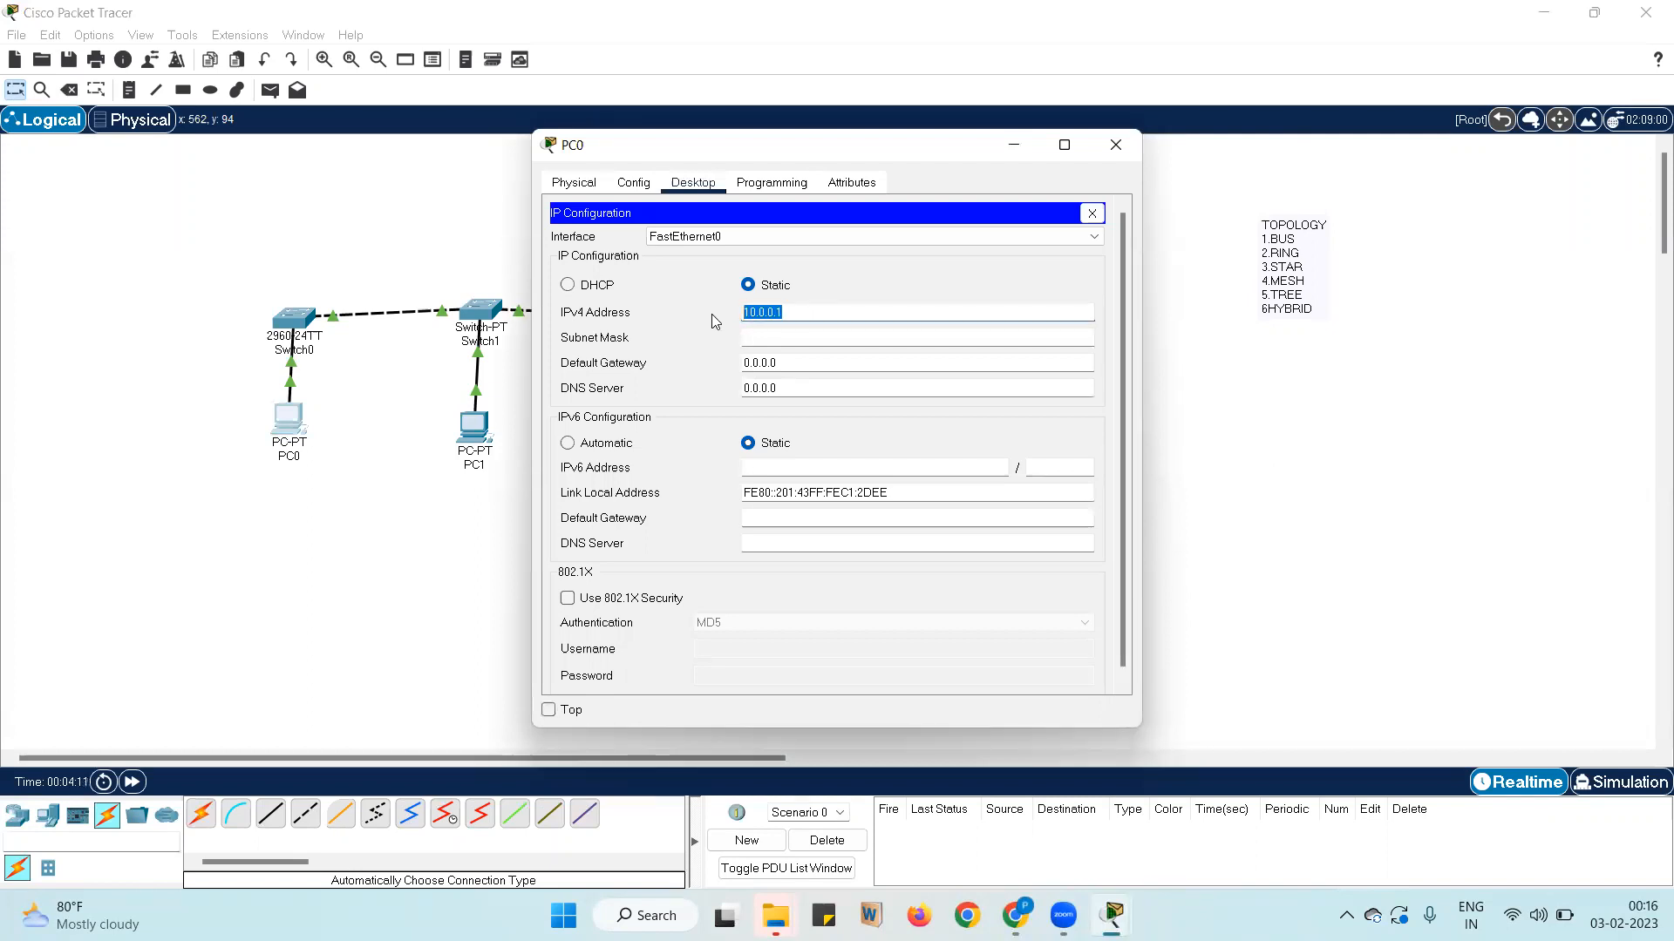
pyautogui.press('Tab')
pyautogui.click(1116, 145)
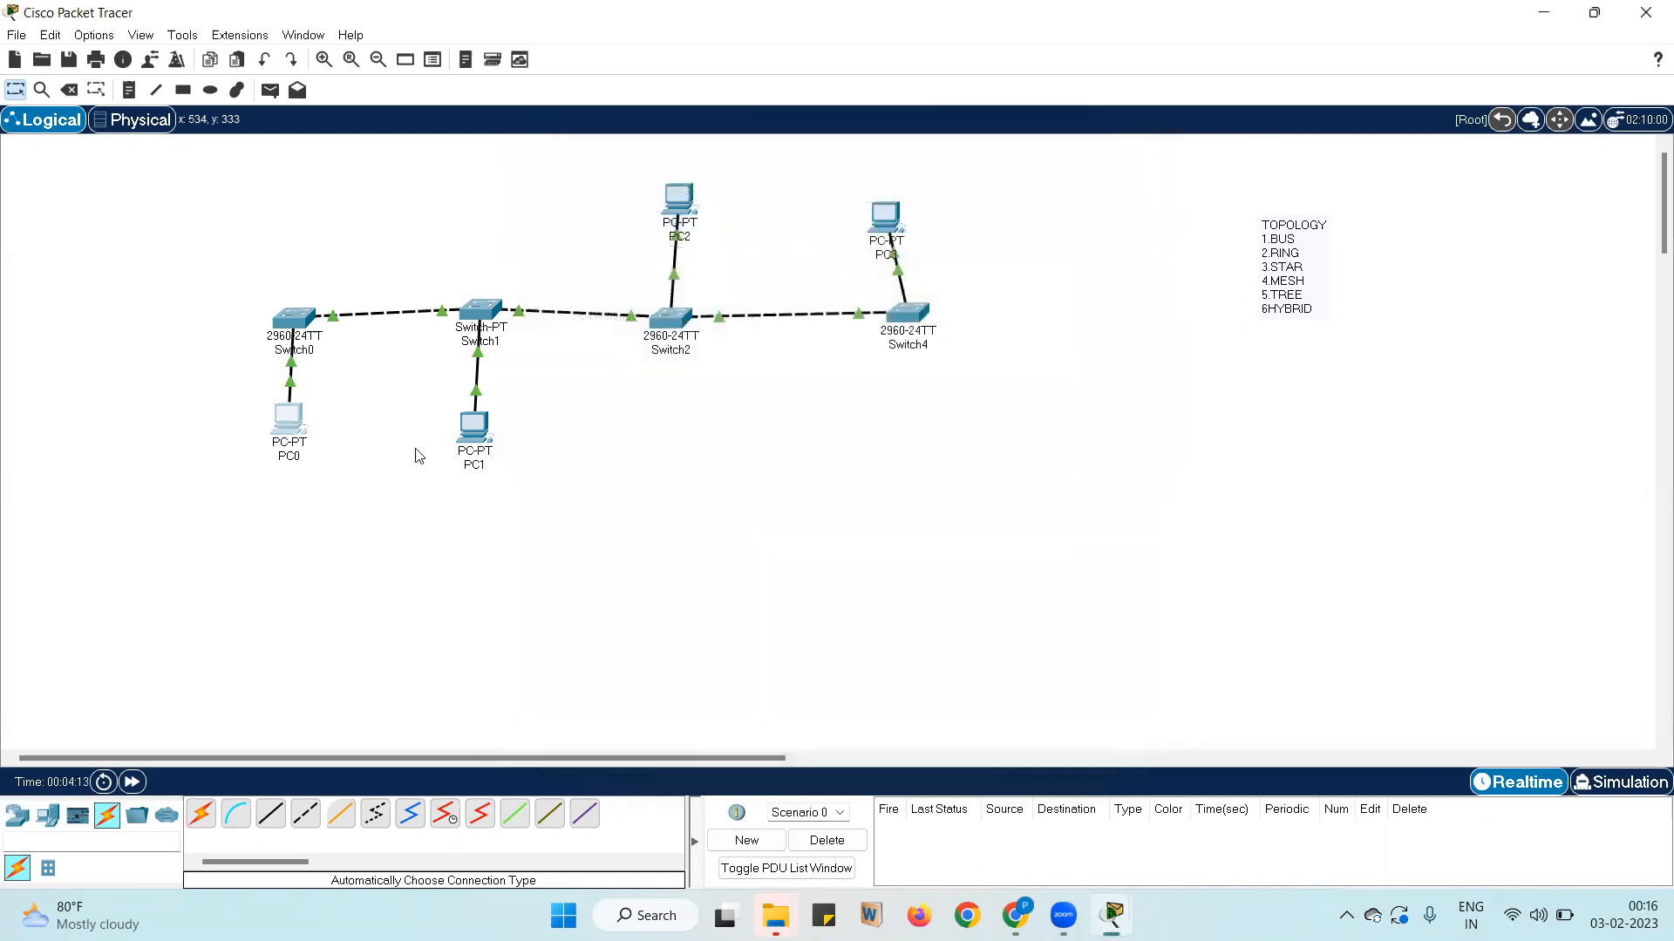
# Assign PC1 the static IPv4 address 10.0.0.2 with its default subnet mask and close its window
pyautogui.click(474, 427)
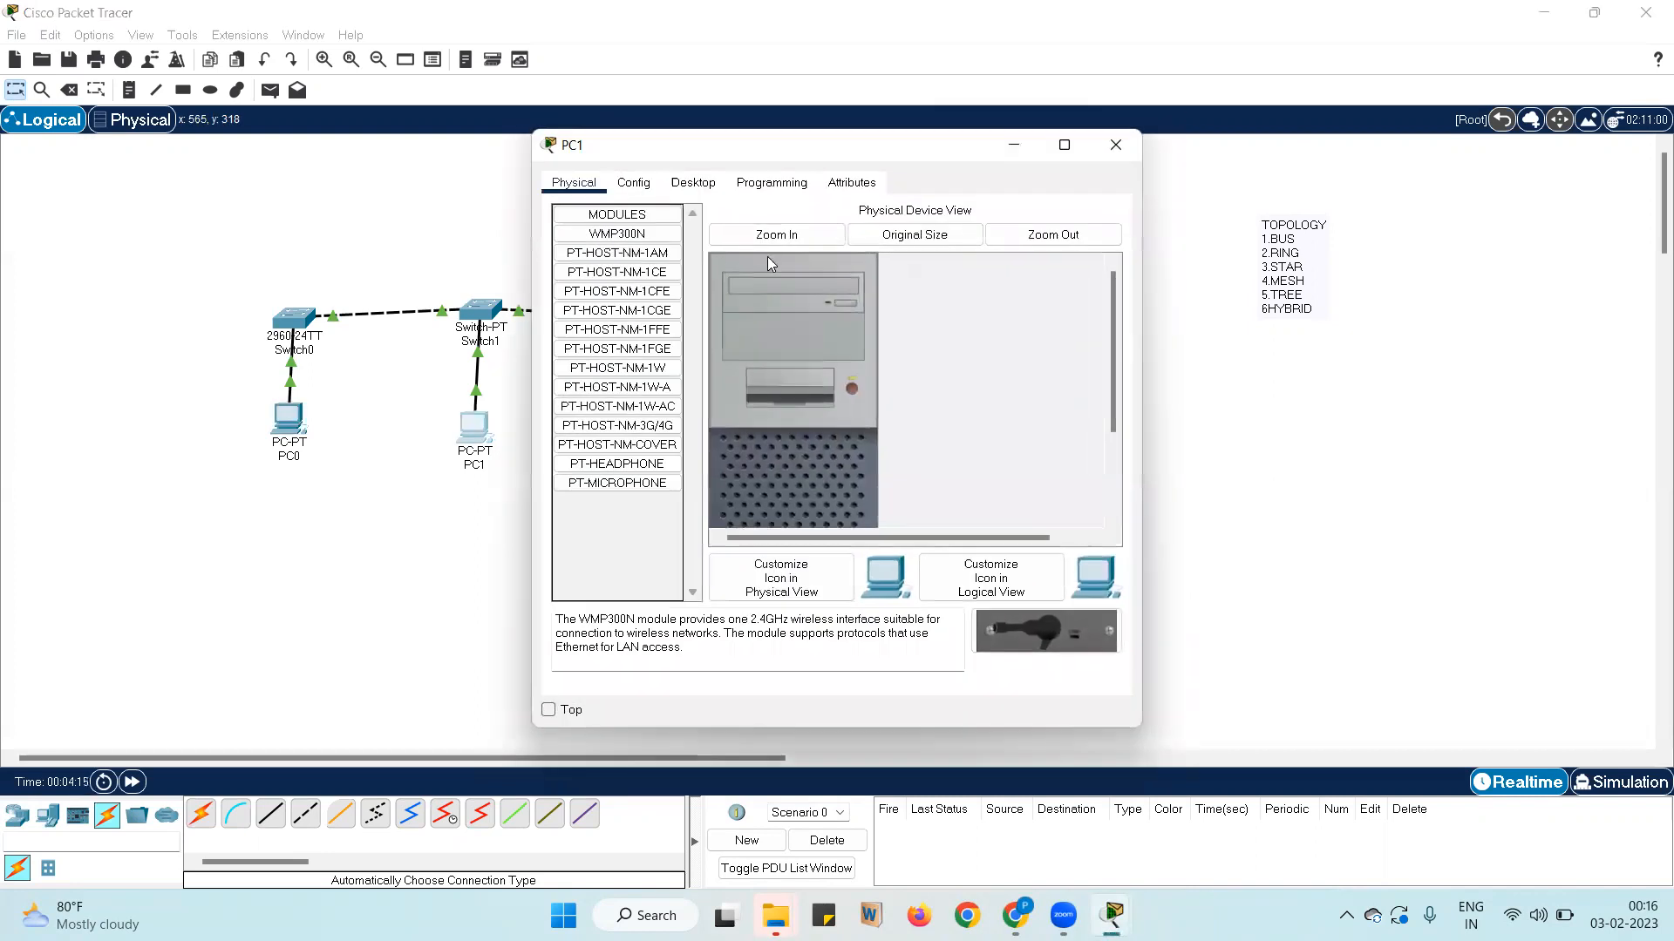
pyautogui.click(694, 184)
pyautogui.click(584, 235)
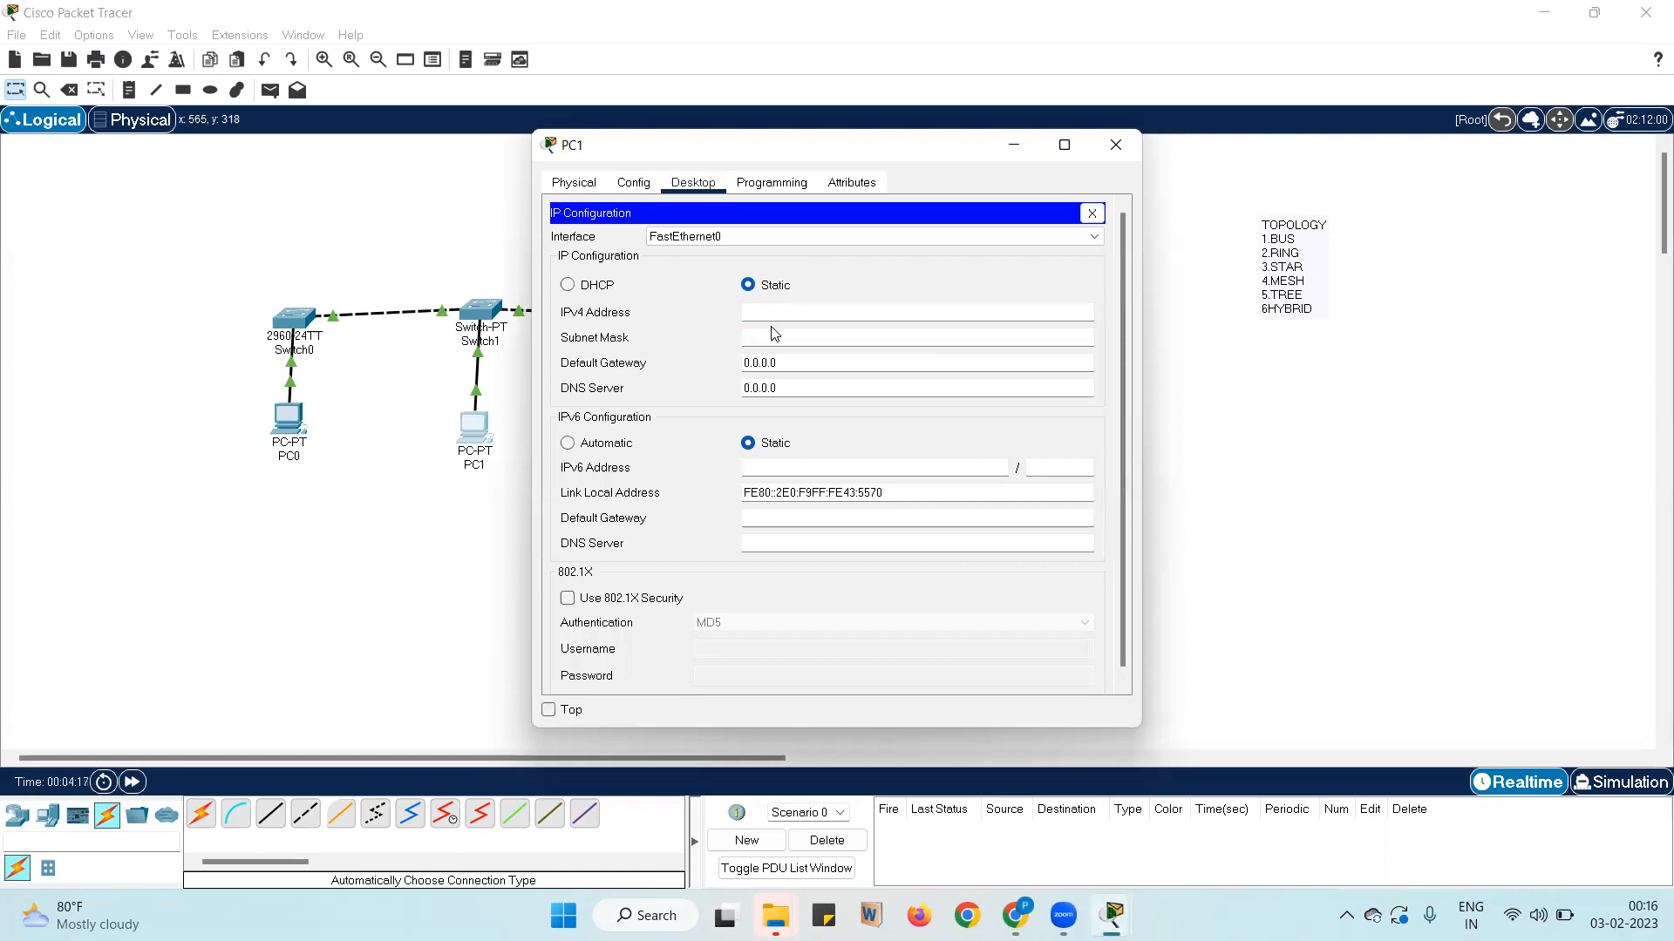
pyautogui.write('10.0.0.1')
pyautogui.press('BackSpace')
pyautogui.write('2')
pyautogui.press('Tab')
pyautogui.click(1116, 145)
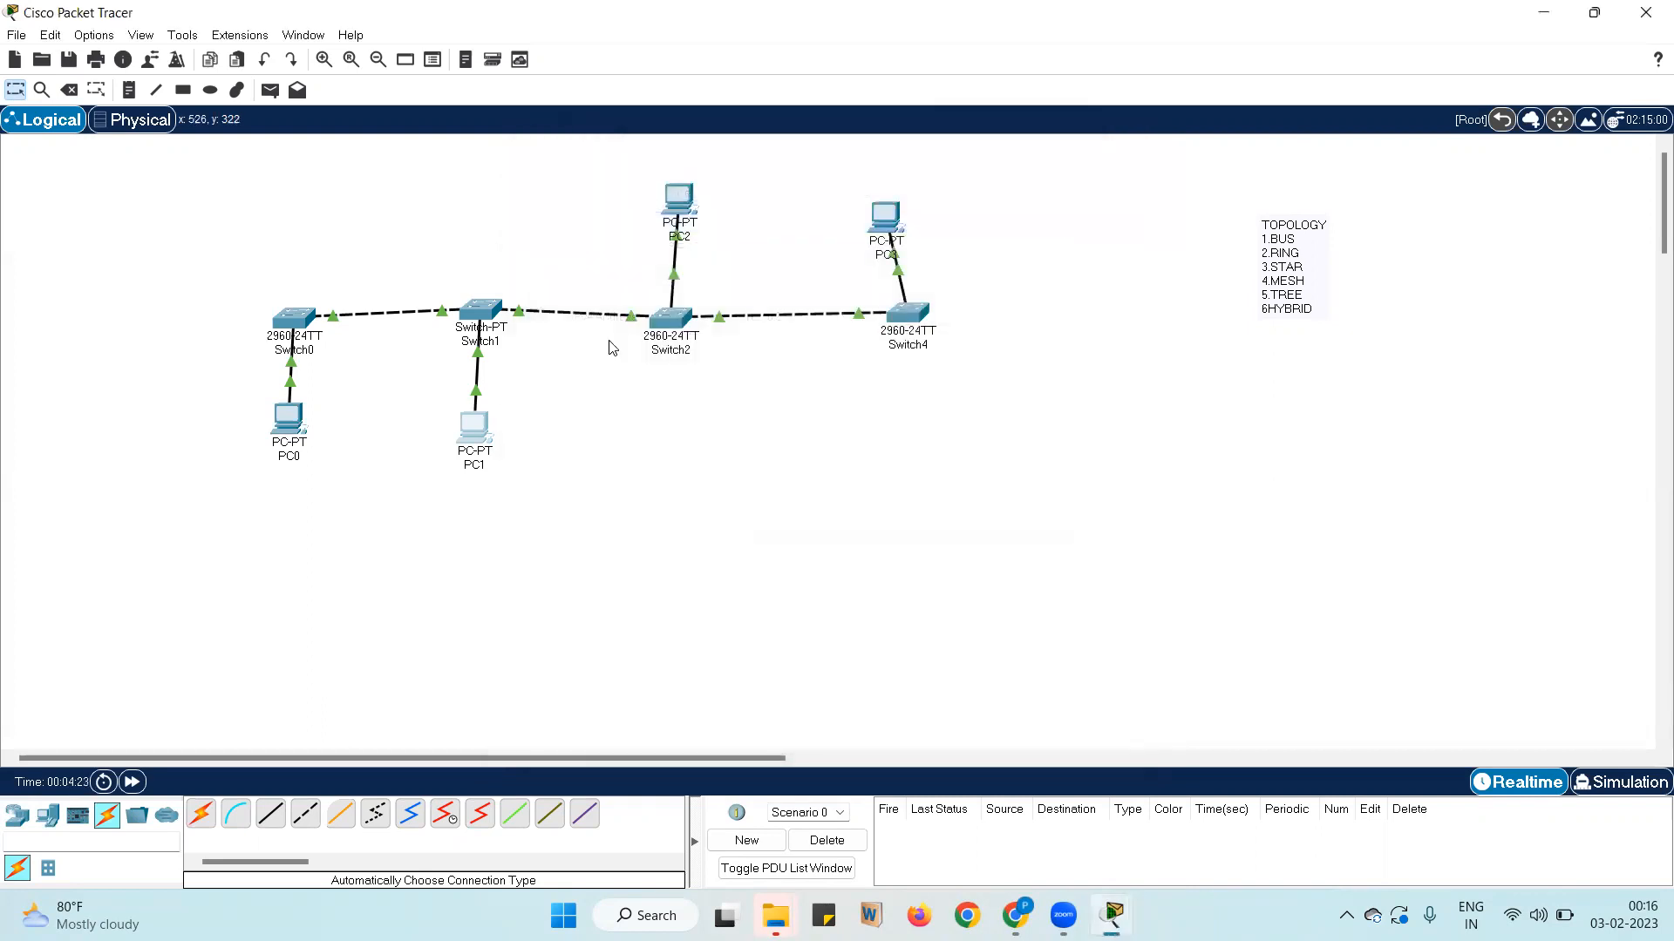
# Assign PC2 the static IPv4 address 10.0.0.3 with subnet mask 255.0.0.0 and close its window
pyautogui.click(676, 214)
pyautogui.click(693, 182)
pyautogui.click(590, 251)
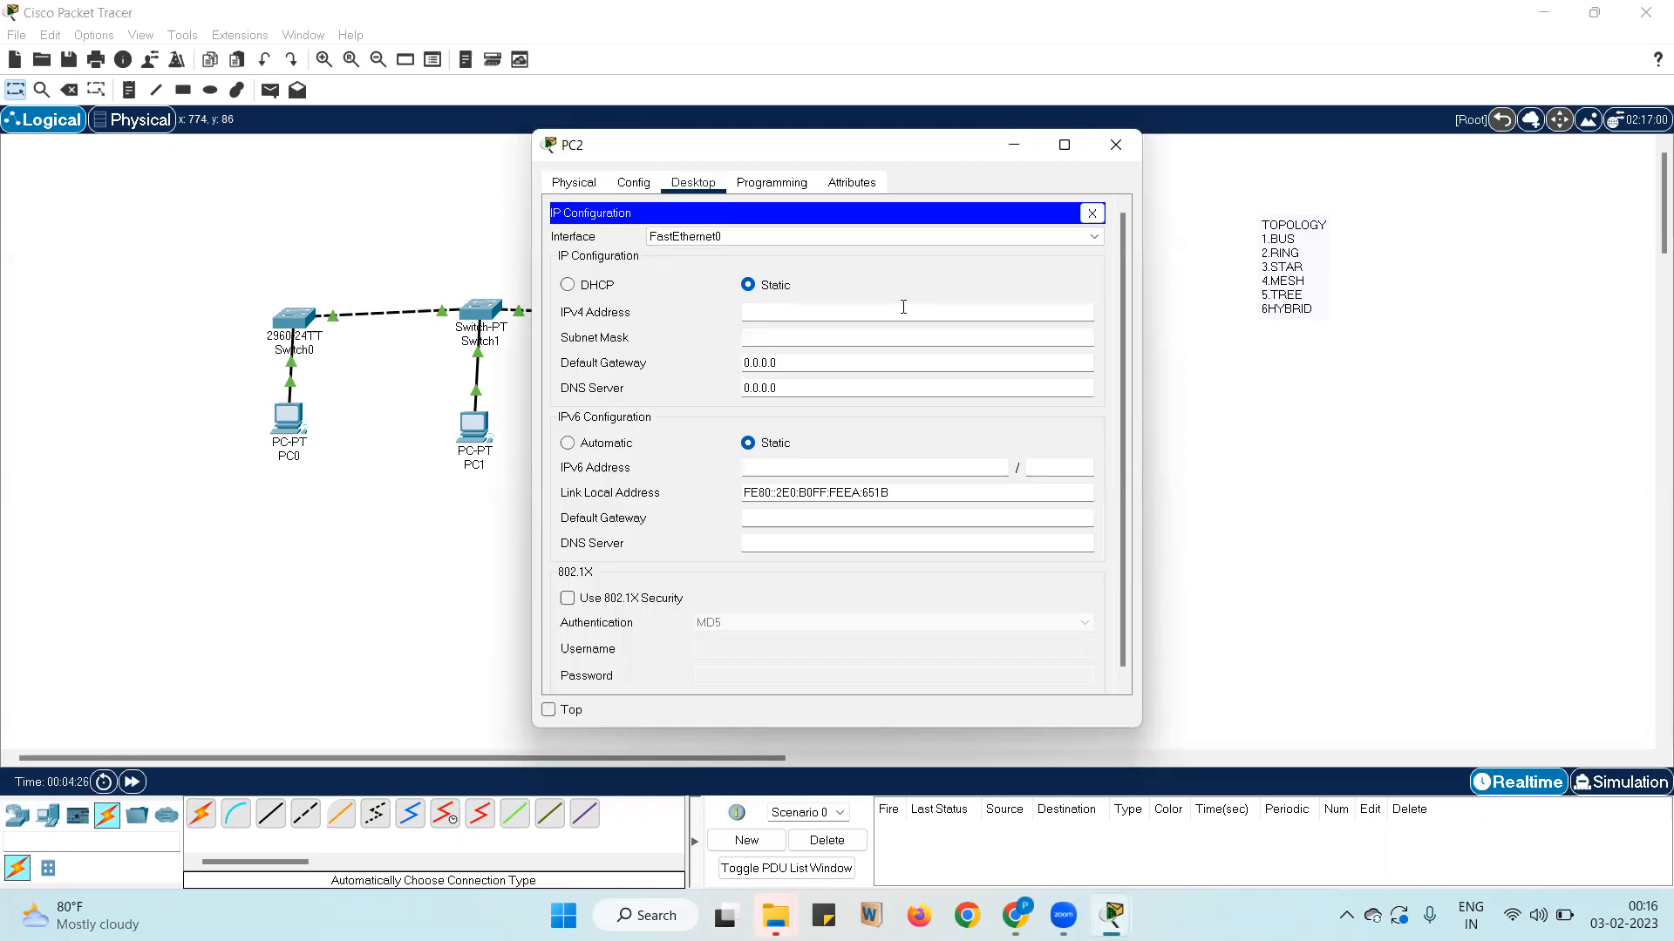
pyautogui.write('10.0.0.1')
pyautogui.press('Return')
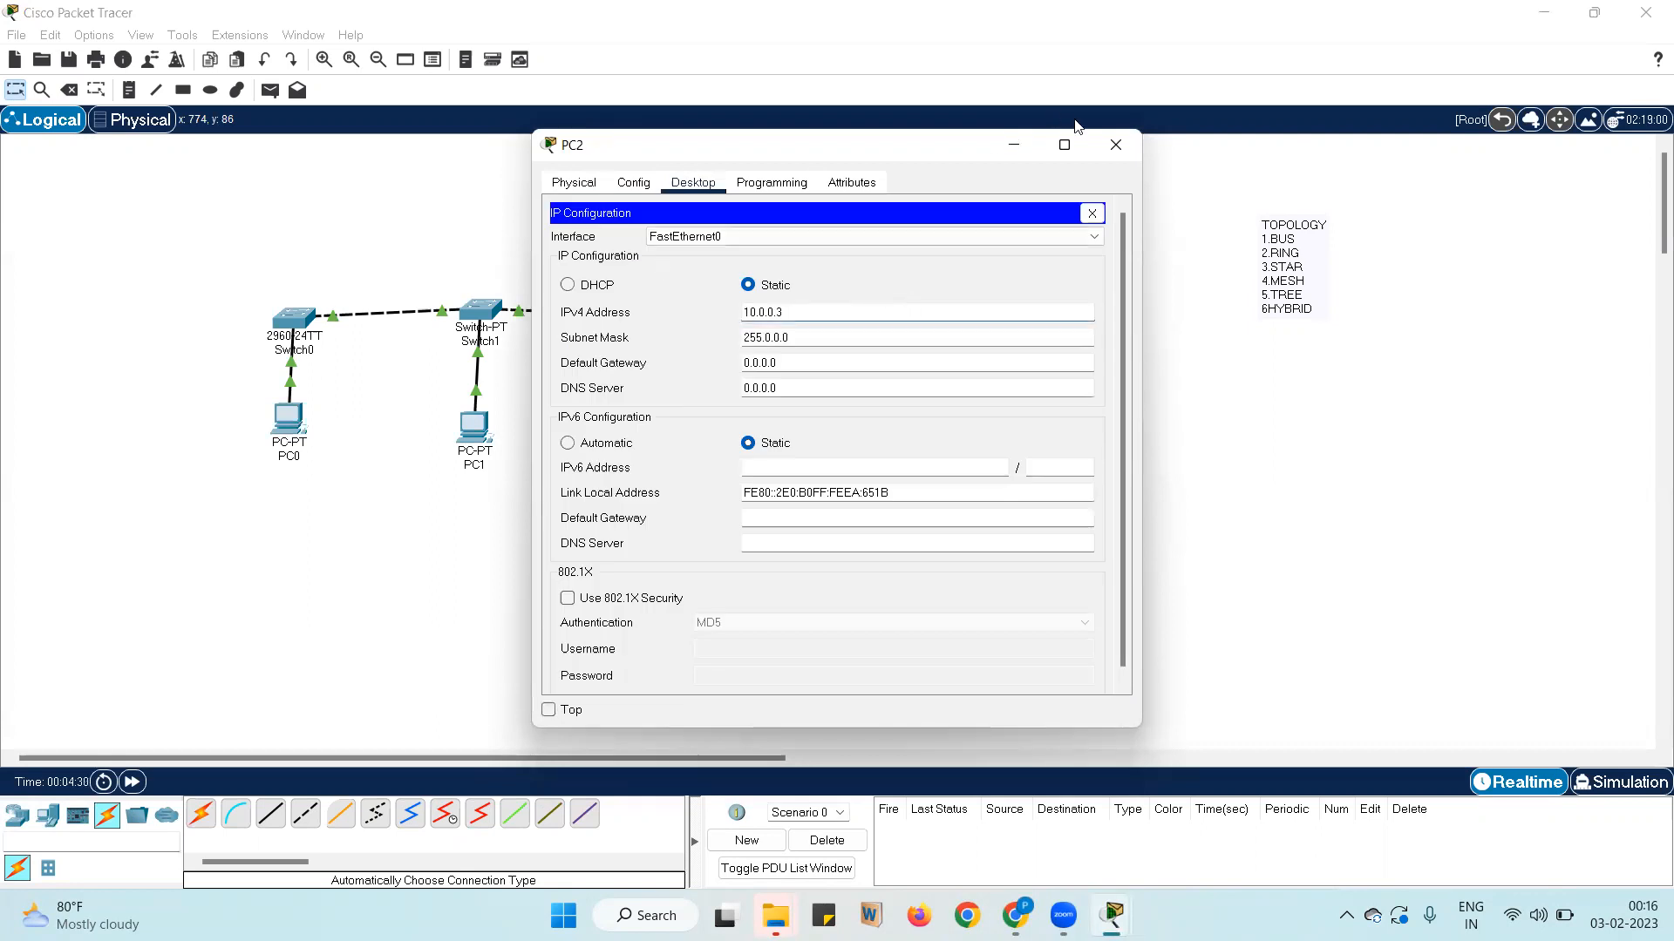
pyautogui.click(1109, 146)
# Set a static IPv4 address for PC3 in its IP Configuration and close its window
pyautogui.click(885, 215)
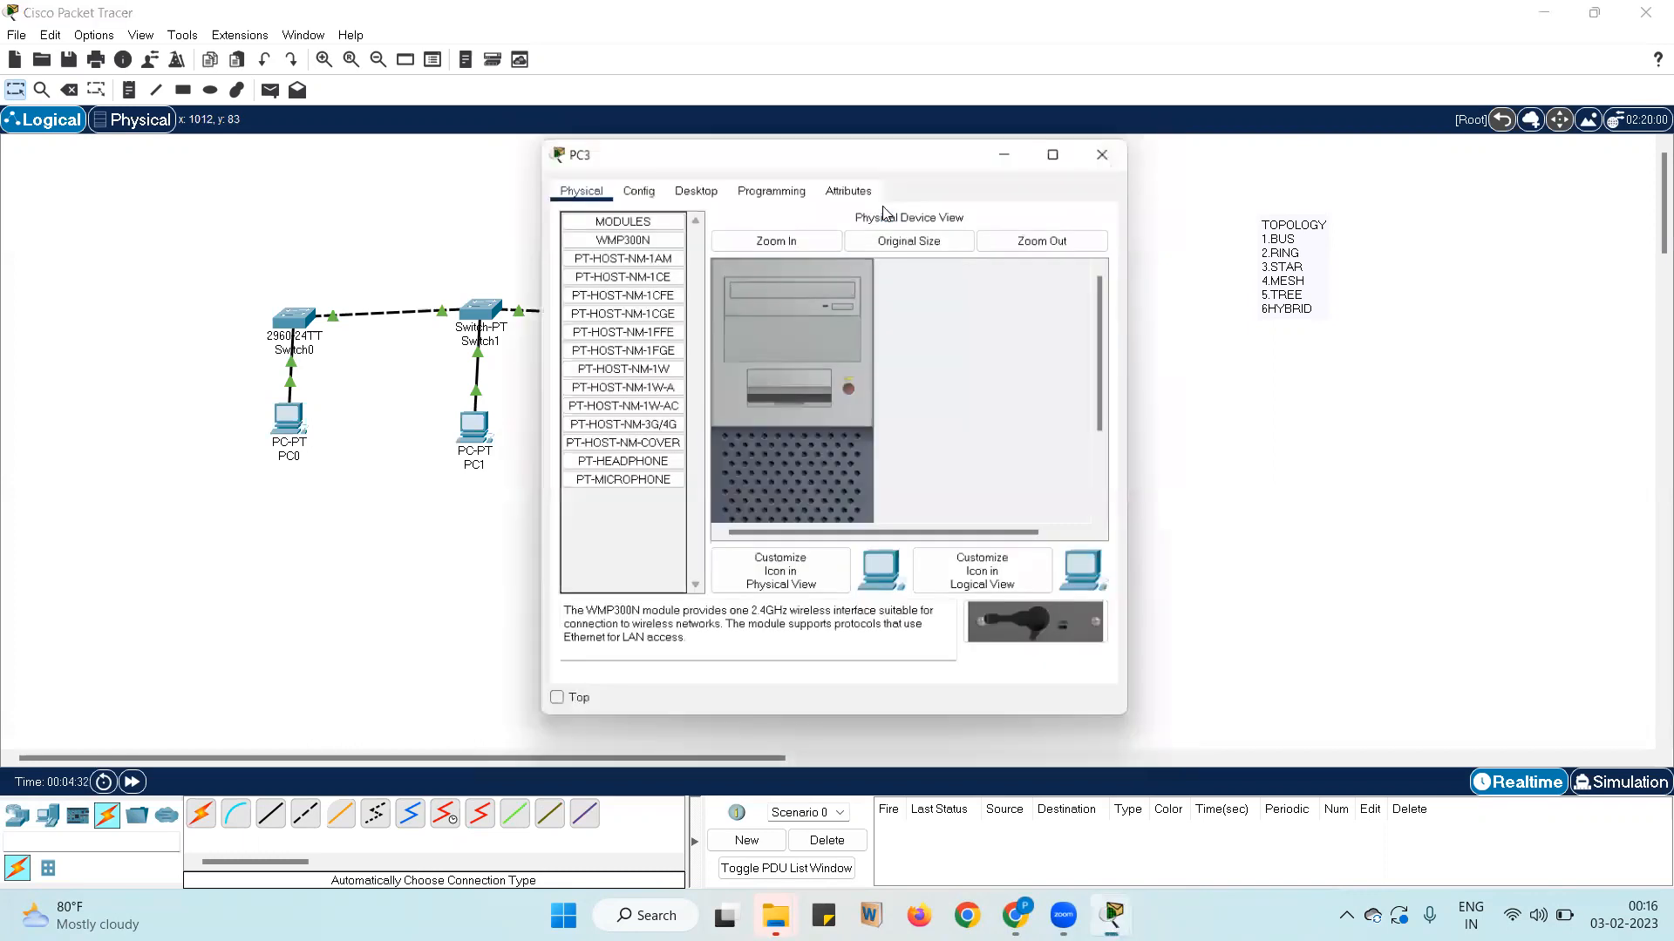
pyautogui.click(622, 185)
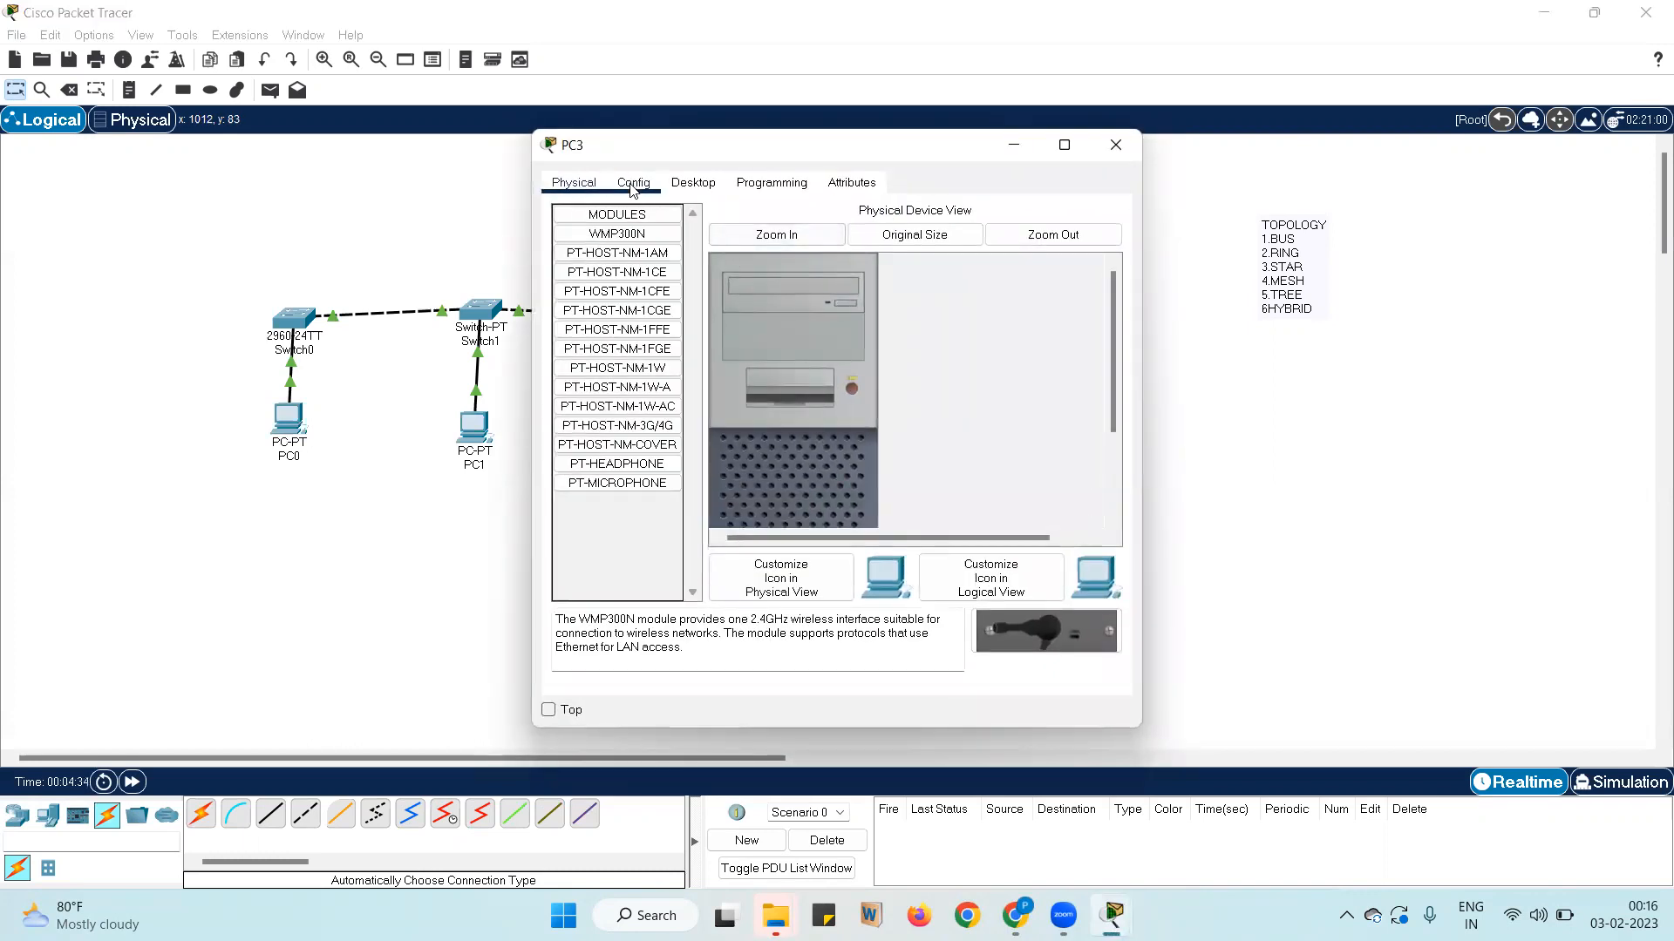
pyautogui.click(693, 183)
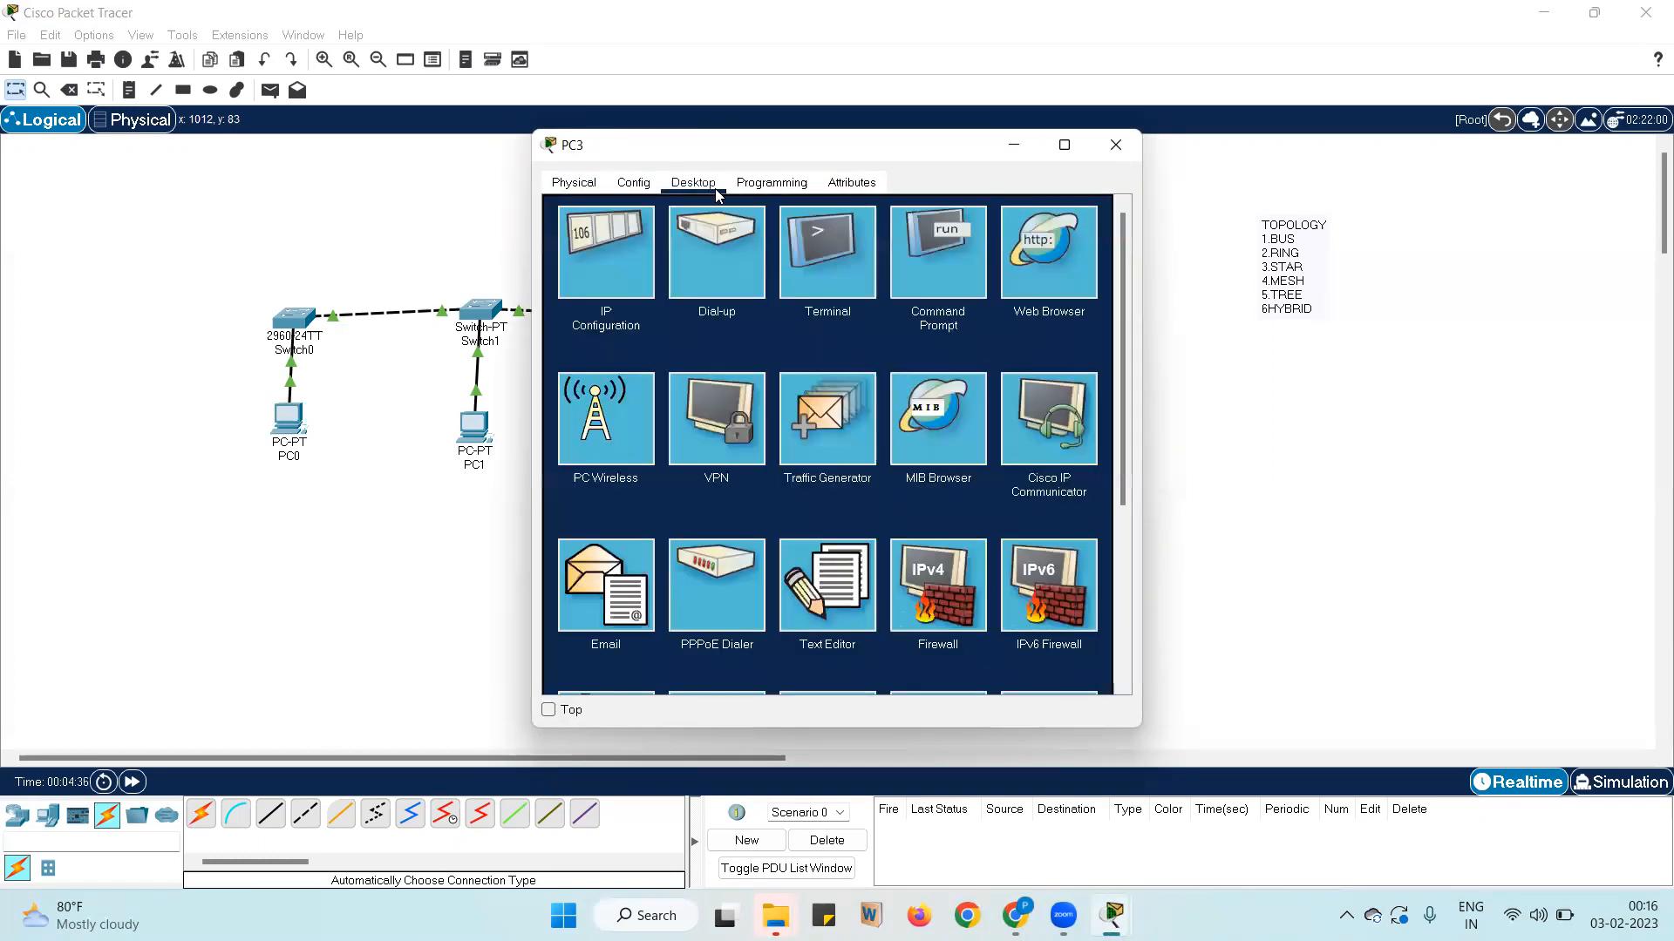
pyautogui.click(609, 253)
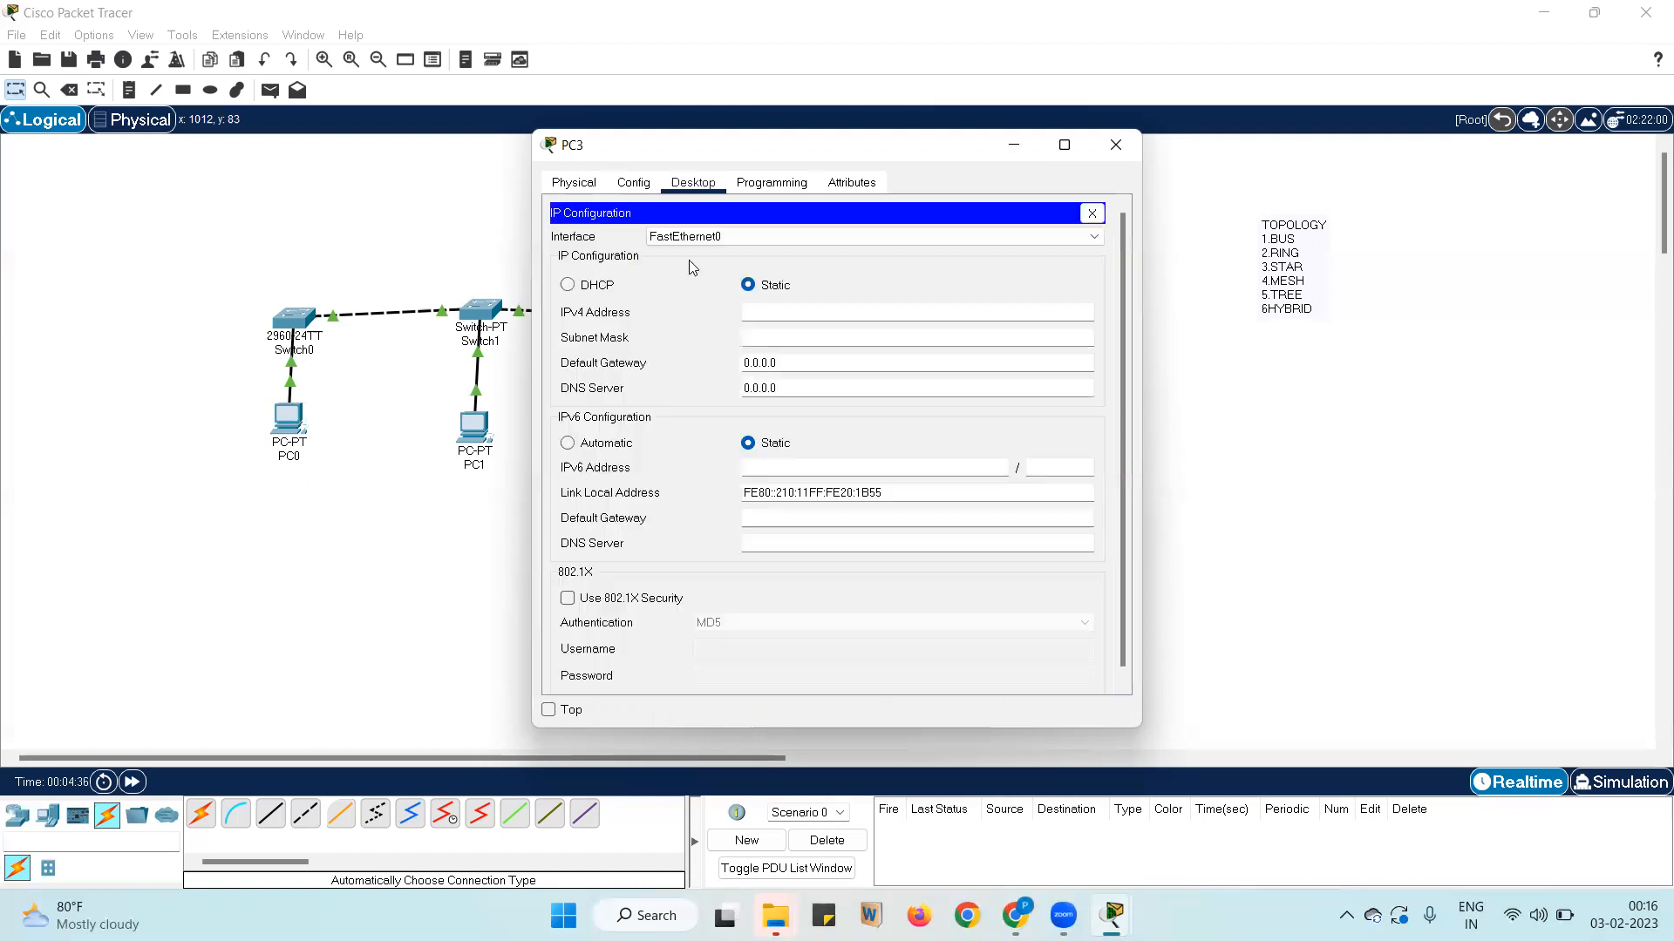
pyautogui.click(881, 291)
pyautogui.click(1102, 144)
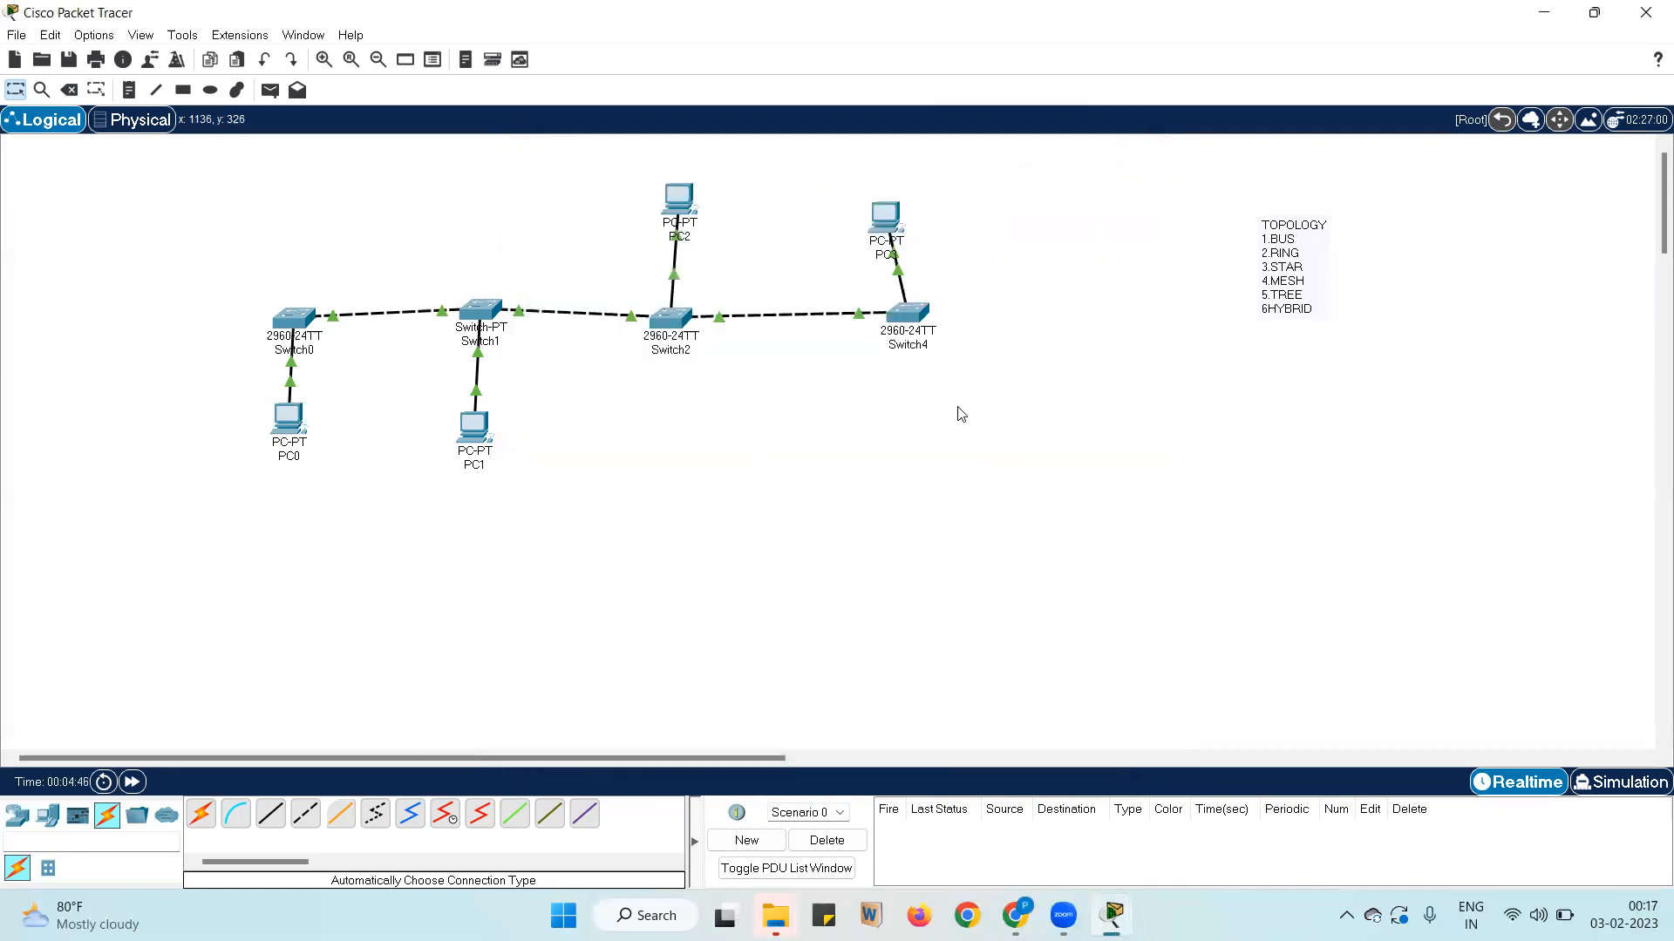
# In Simulation mode, send a simple PDU from PC0 to PC2 and play the simulation
pyautogui.click(269, 90)
pyautogui.click(1623, 782)
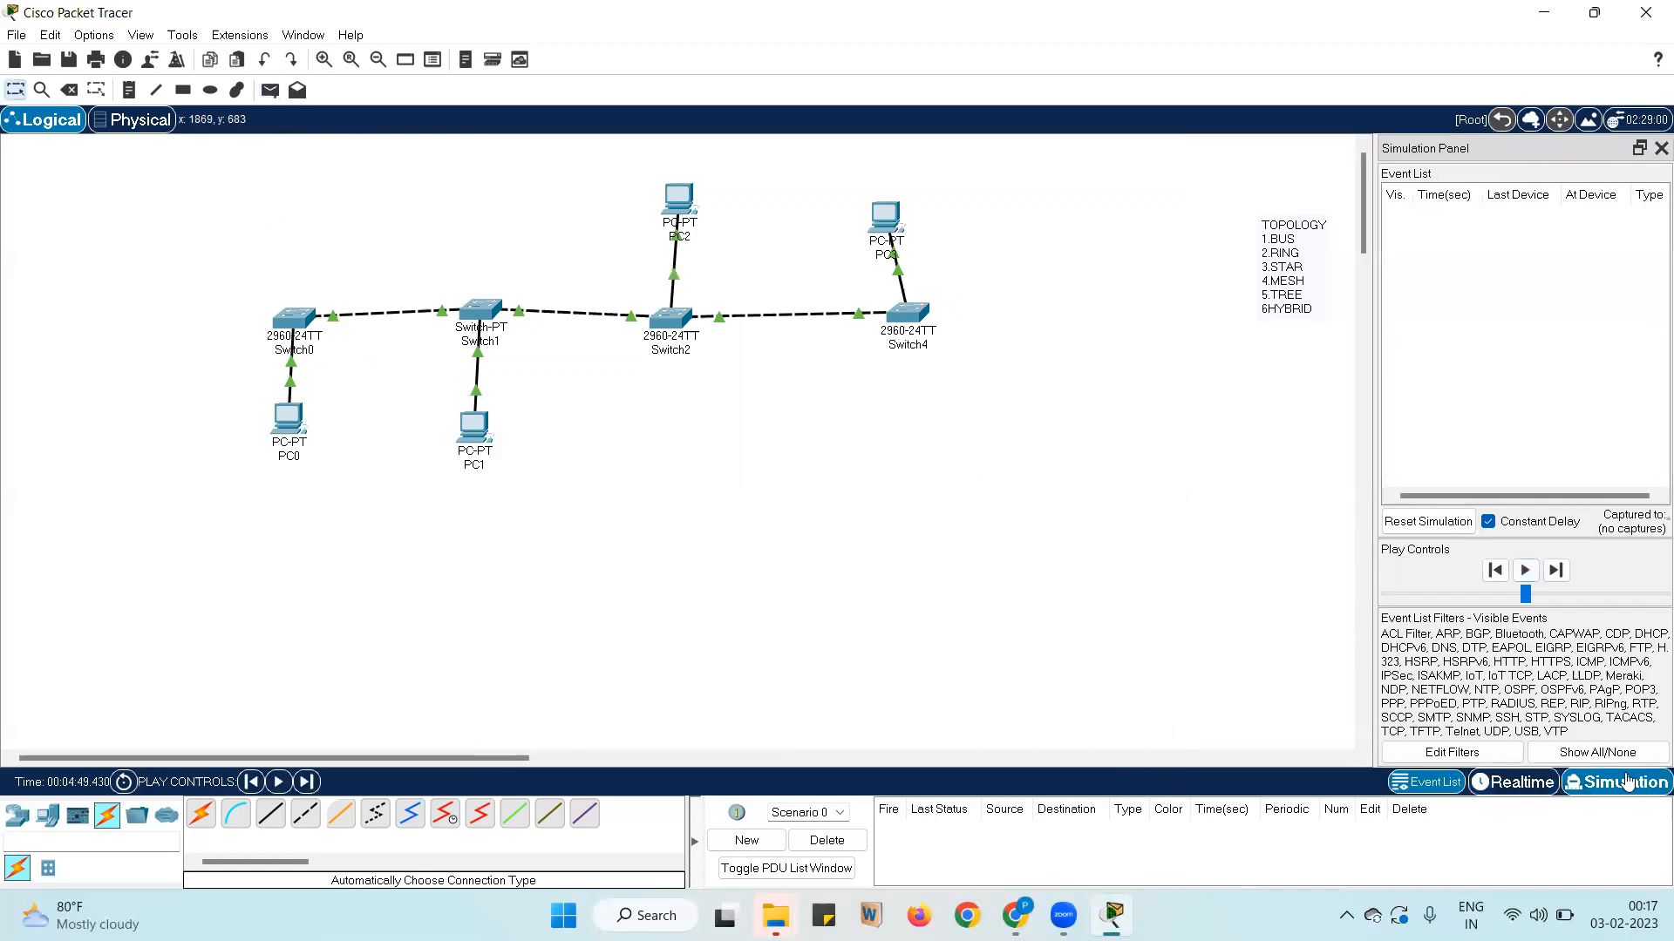
pyautogui.click(269, 90)
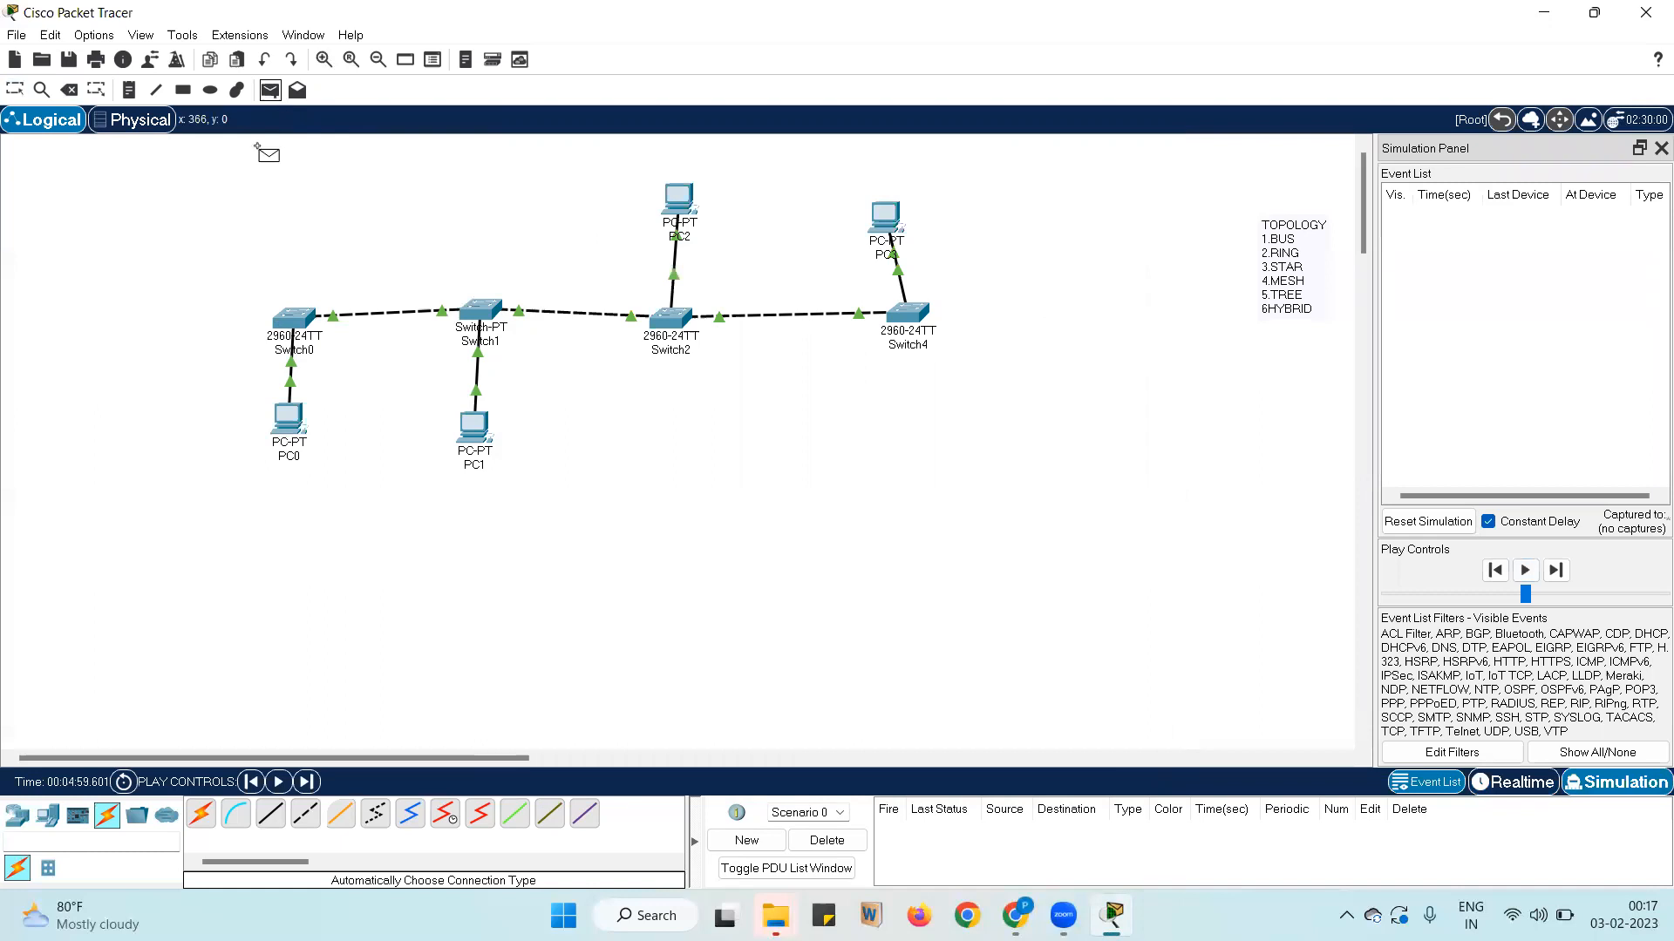
pyautogui.click(274, 433)
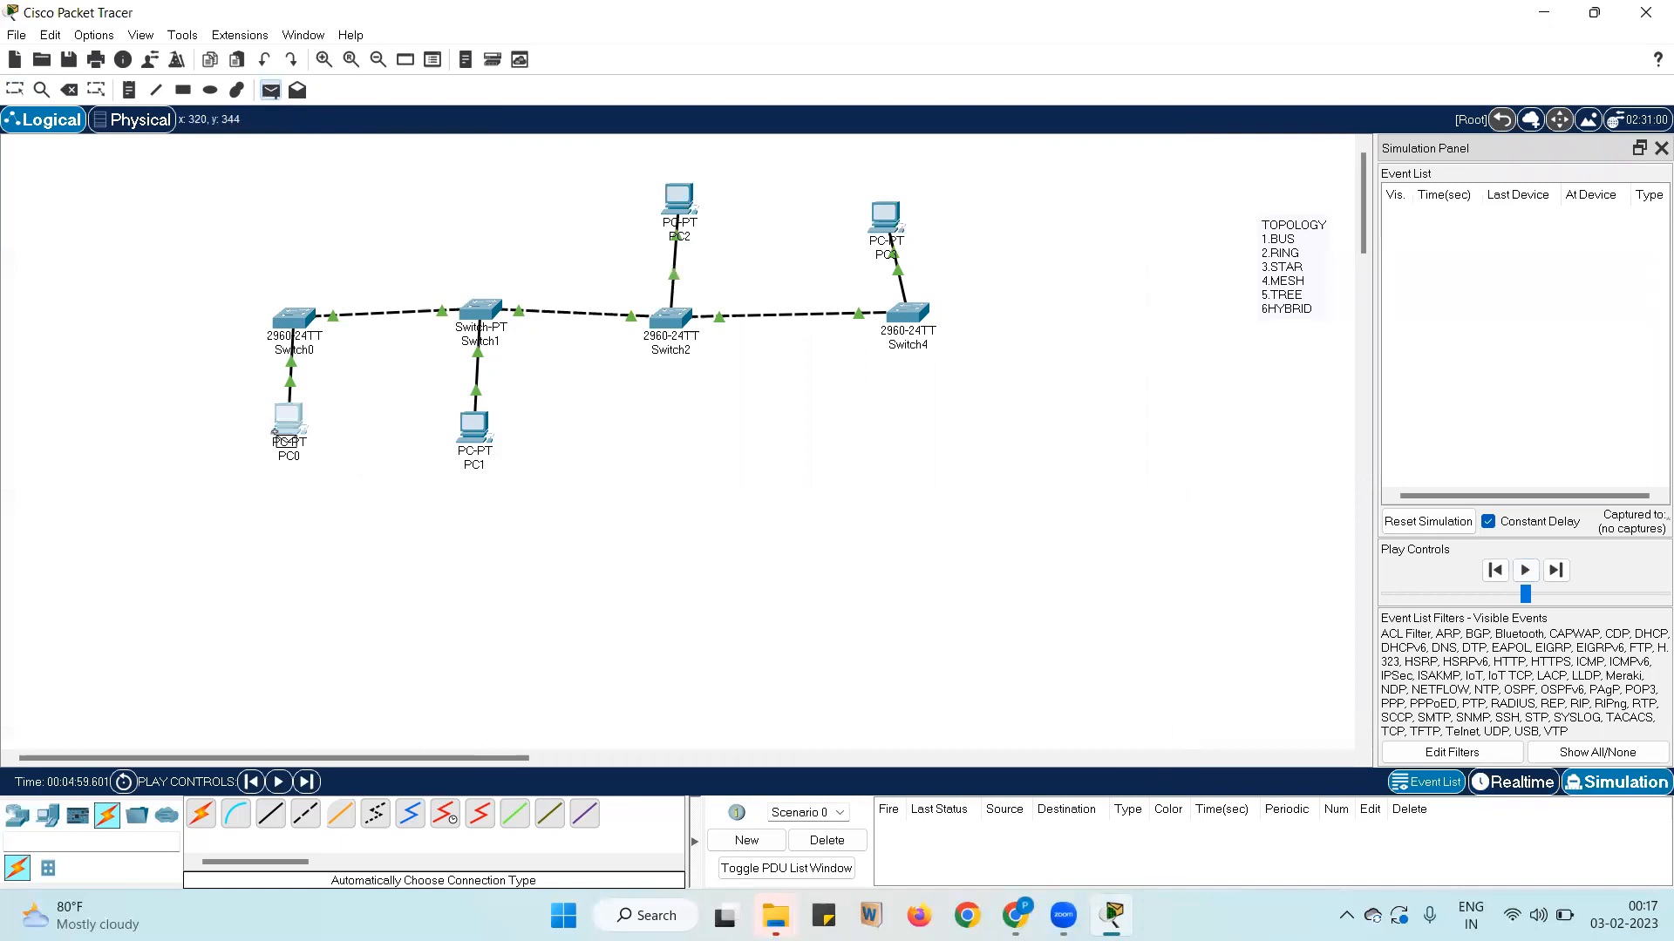
pyautogui.click(684, 201)
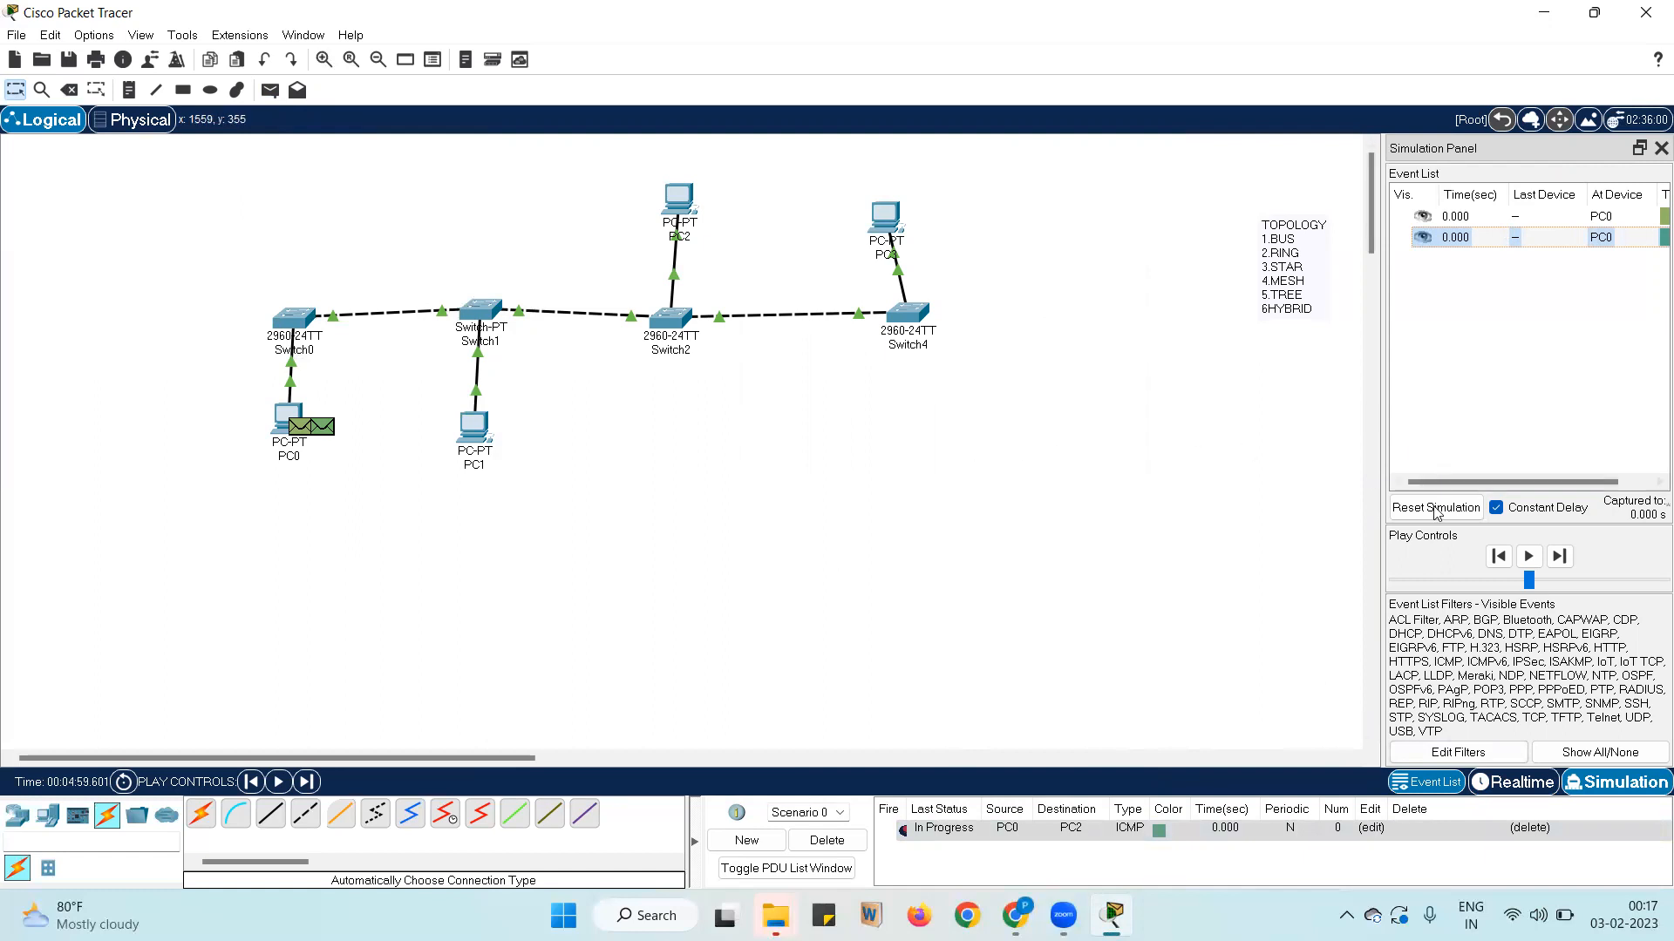
pyautogui.click(1521, 557)
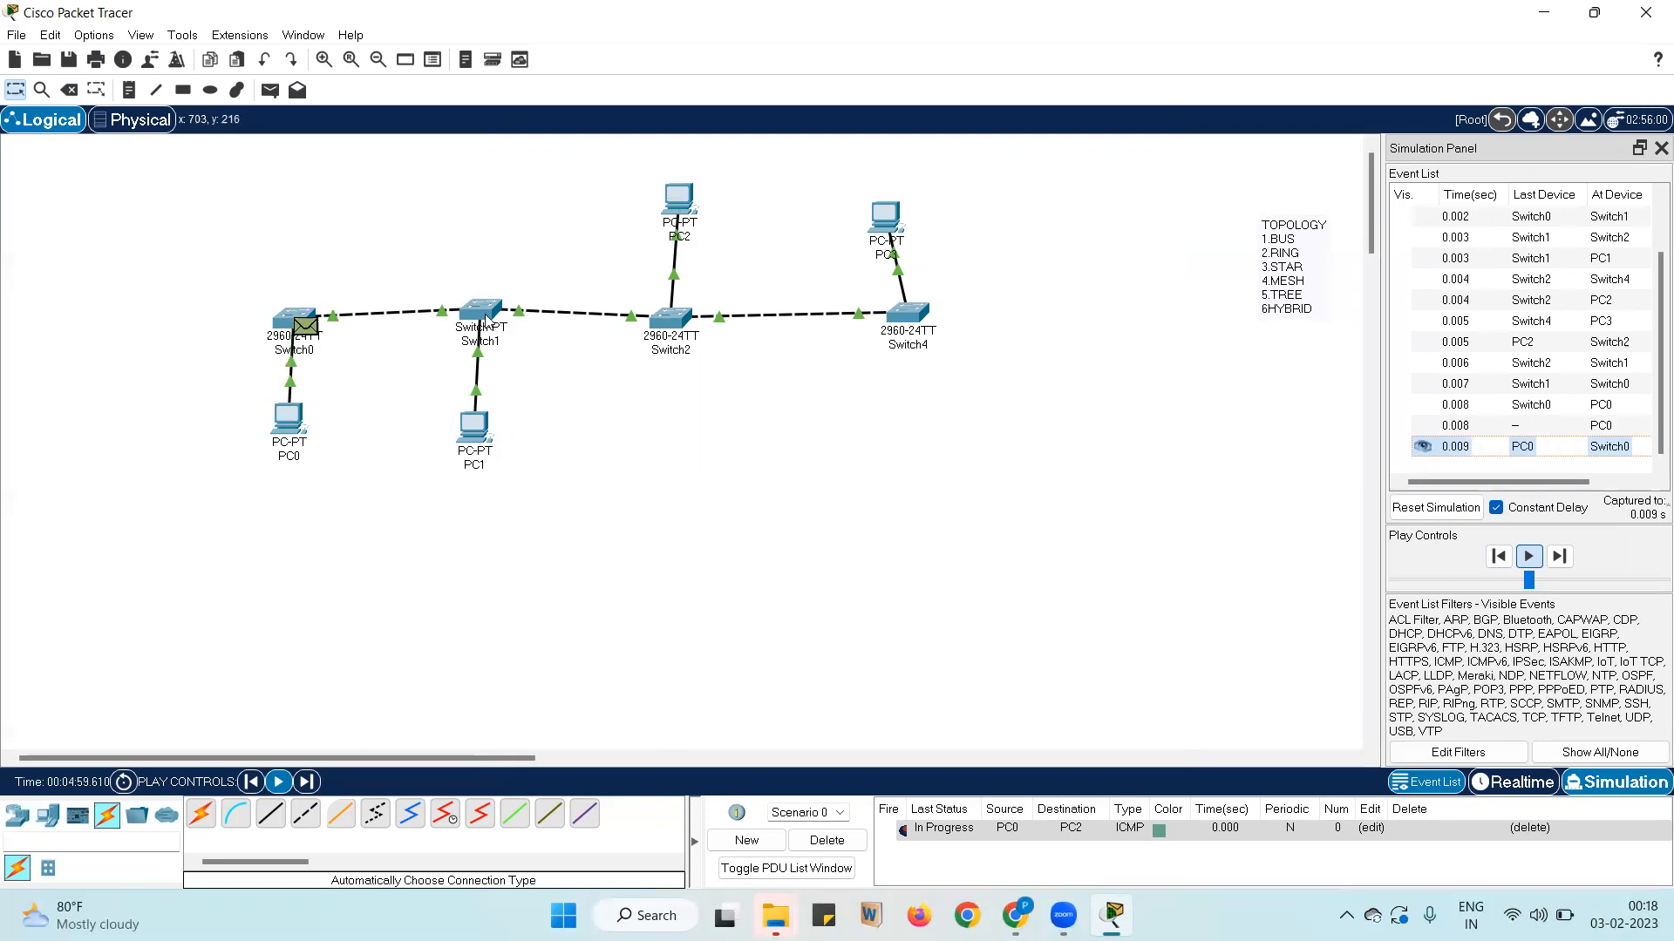
# Ping PC2 at 10.0.0.3 from PC0's Command Prompt
pyautogui.click(289, 418)
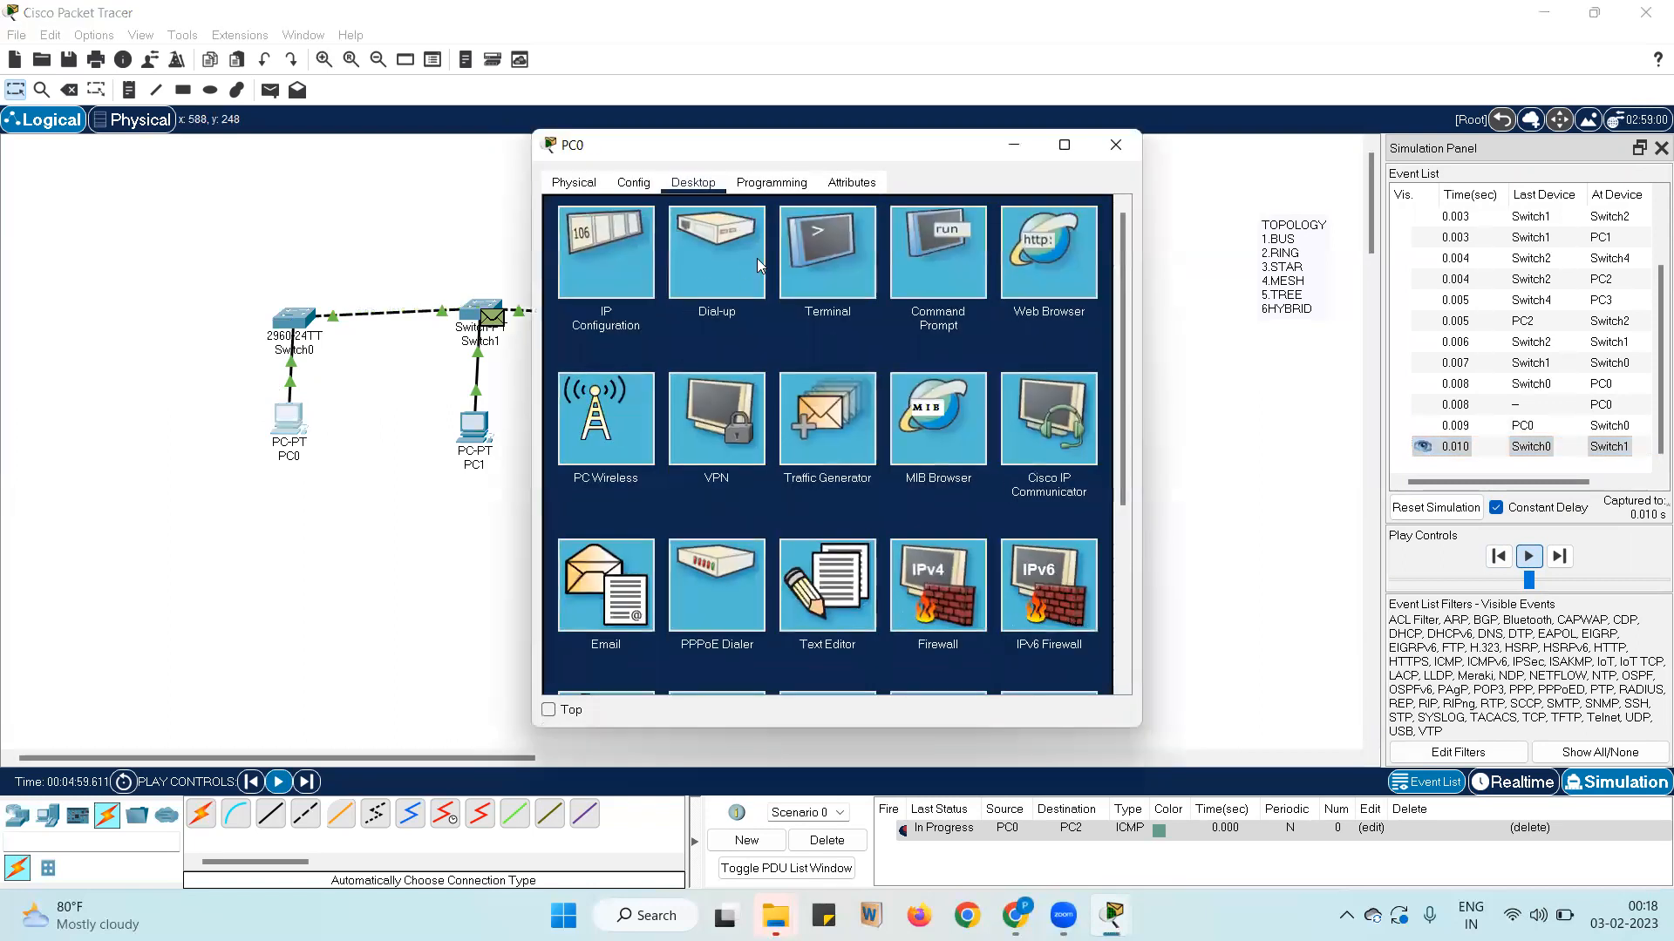
pyautogui.click(905, 235)
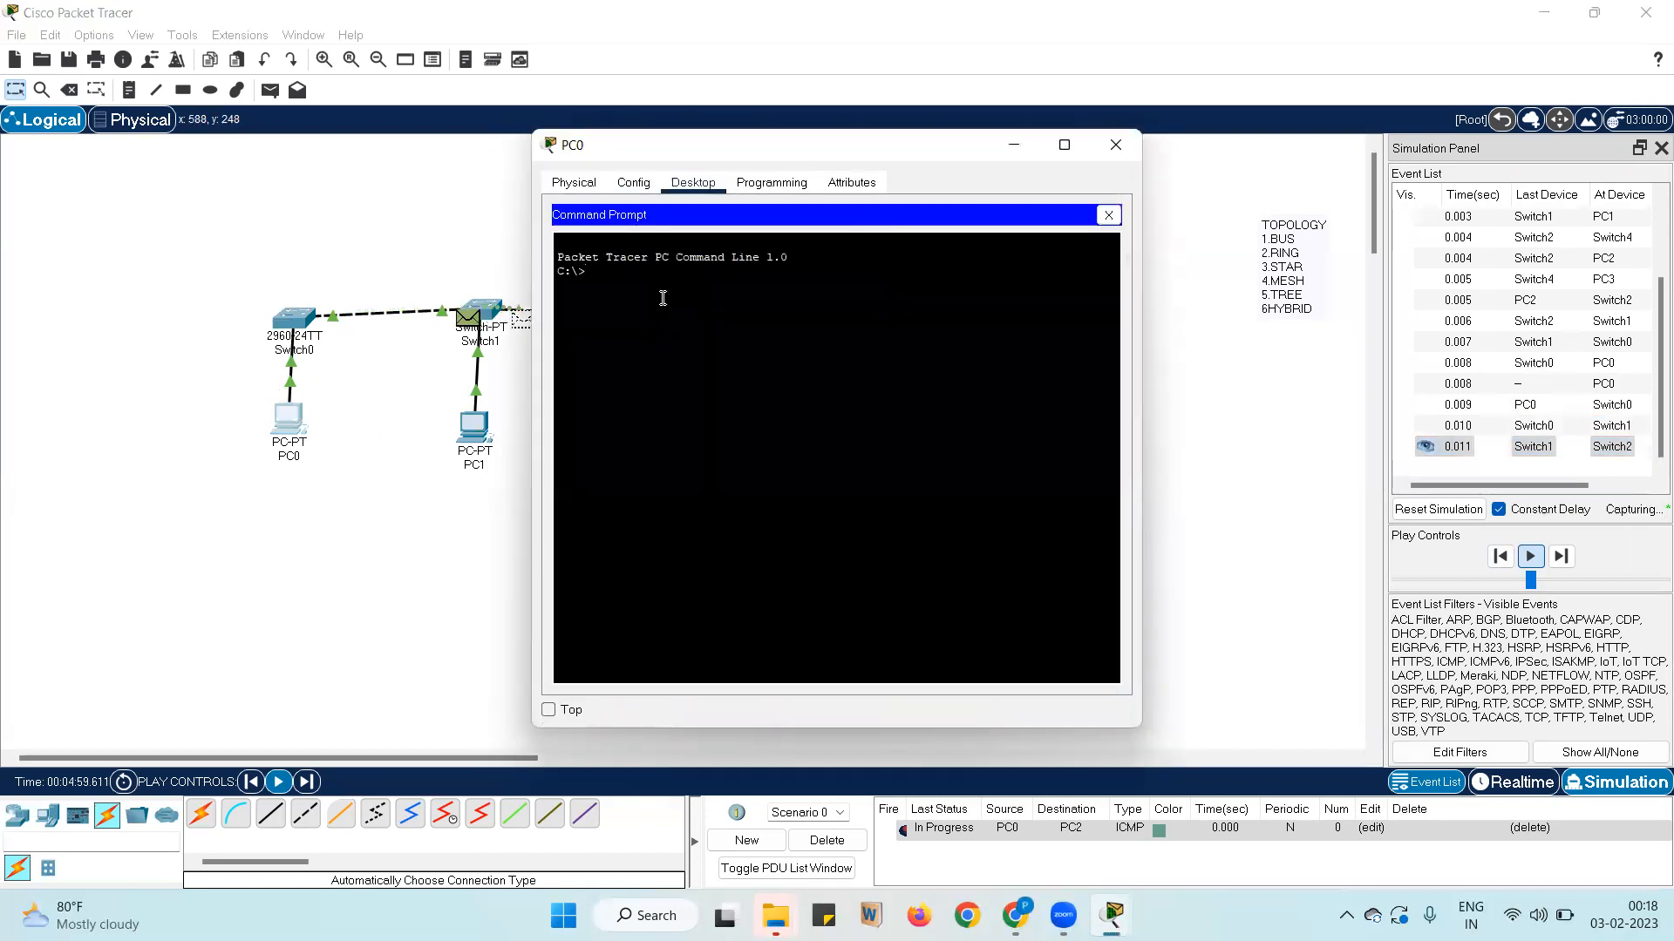
pyautogui.write('PING')
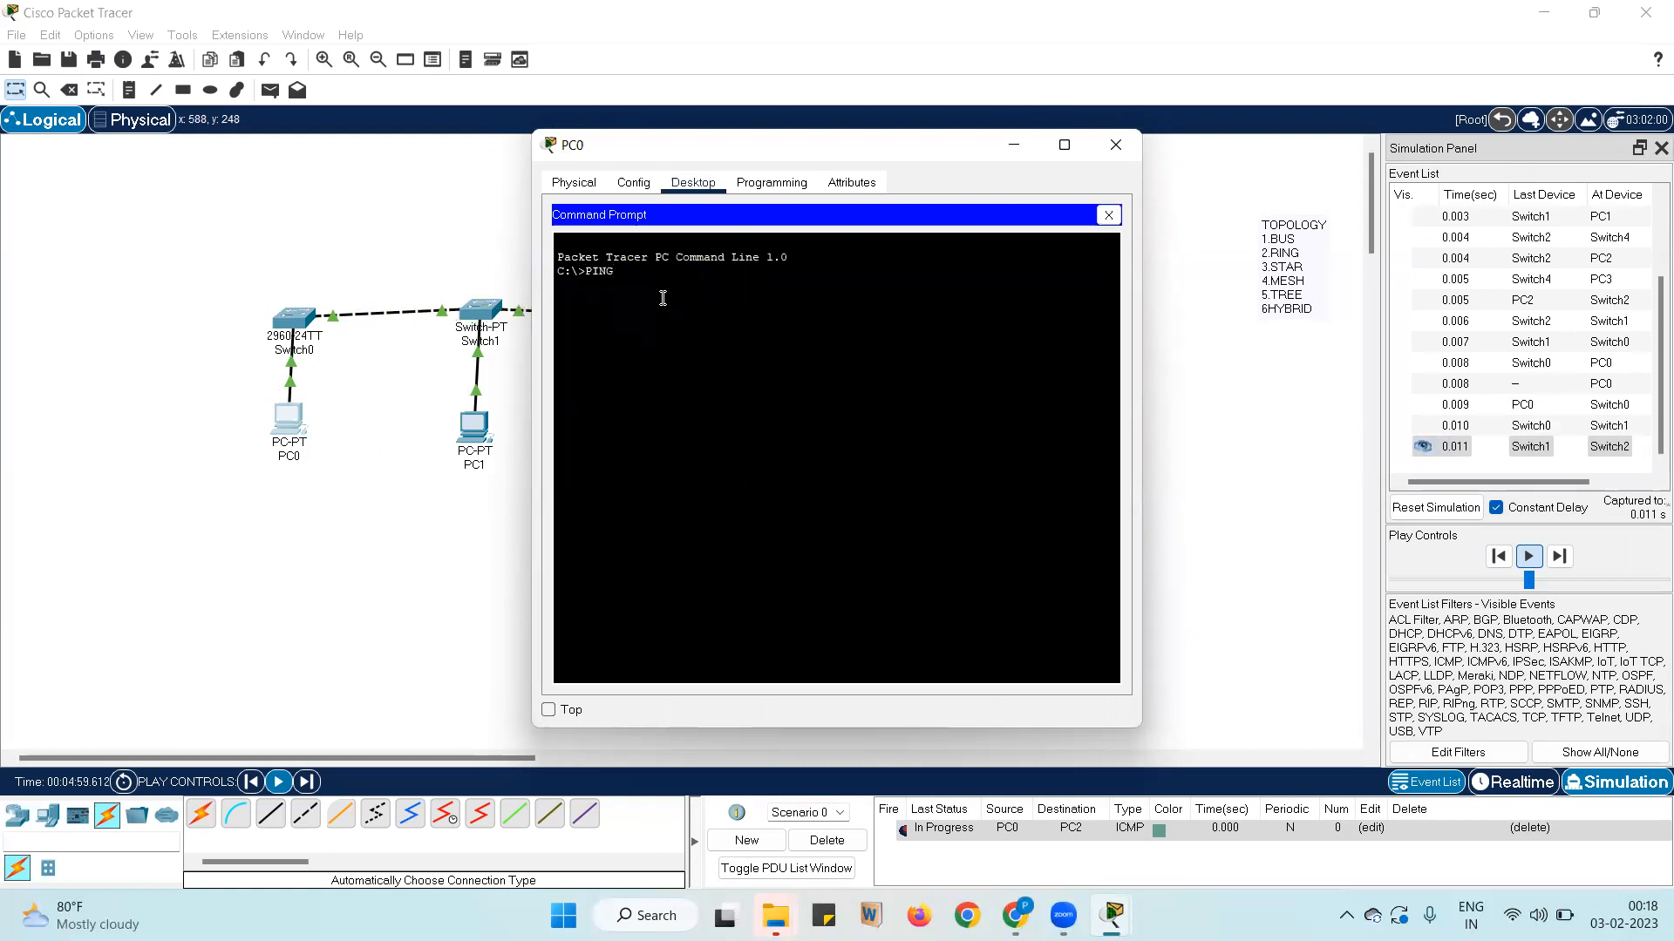
pyautogui.write('ping 10.0.0.3')
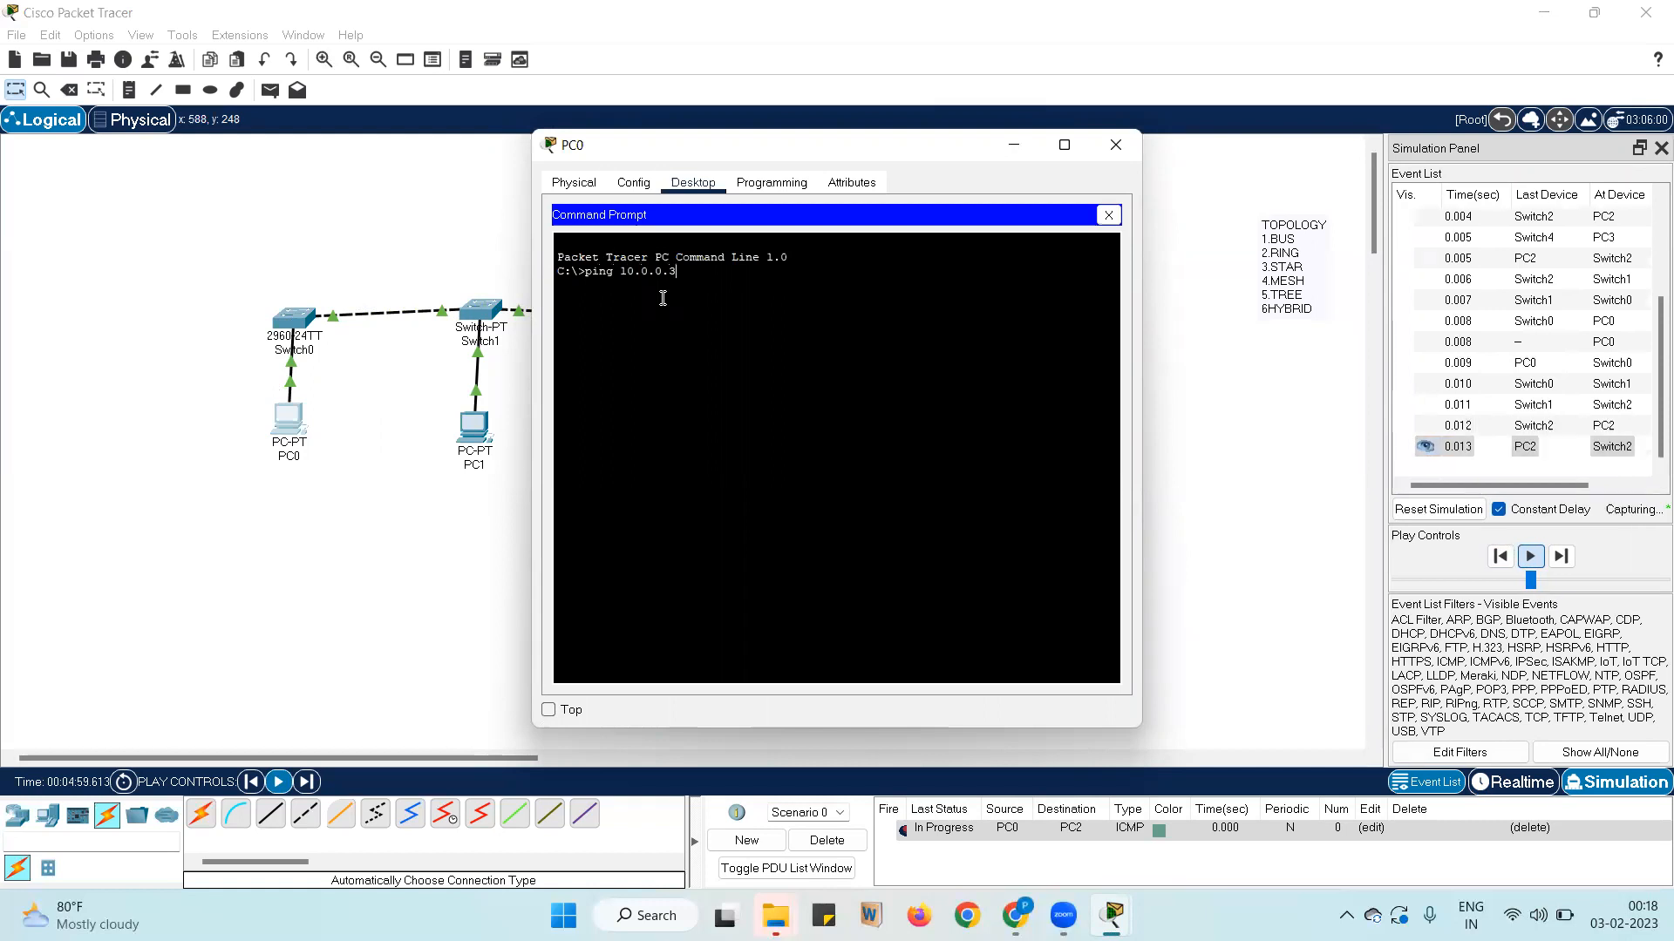
pyautogui.press('Return')
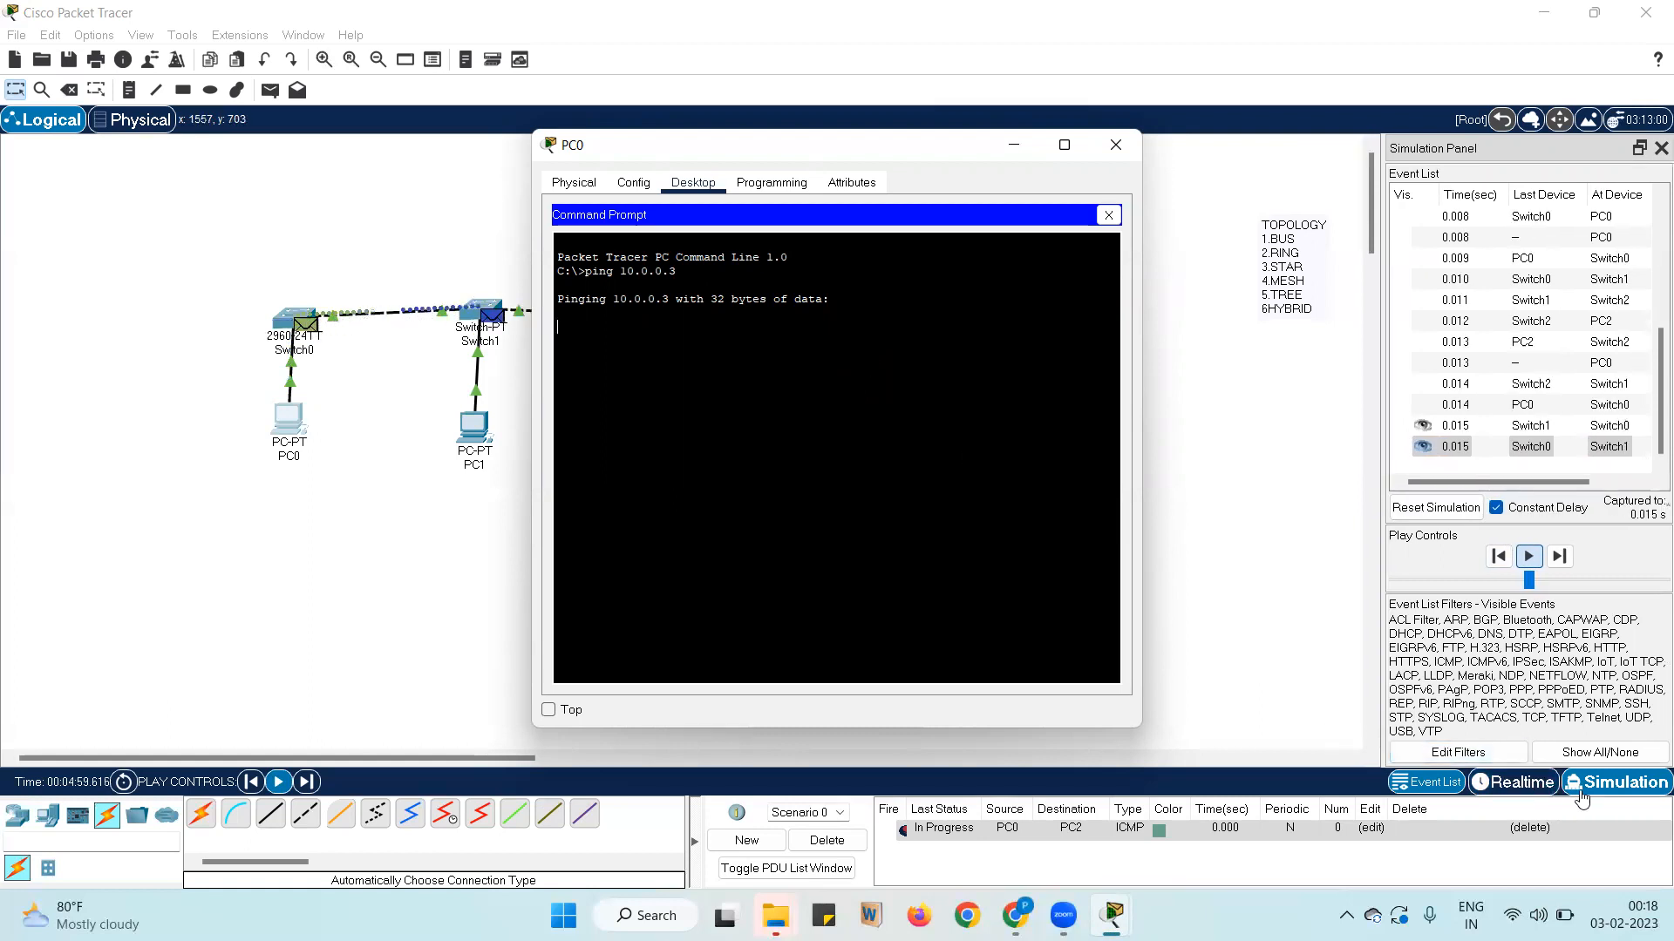
# Switch to Realtime mode, then review the ping statistics in PC0's Command Prompt and close its window
pyautogui.click(1551, 785)
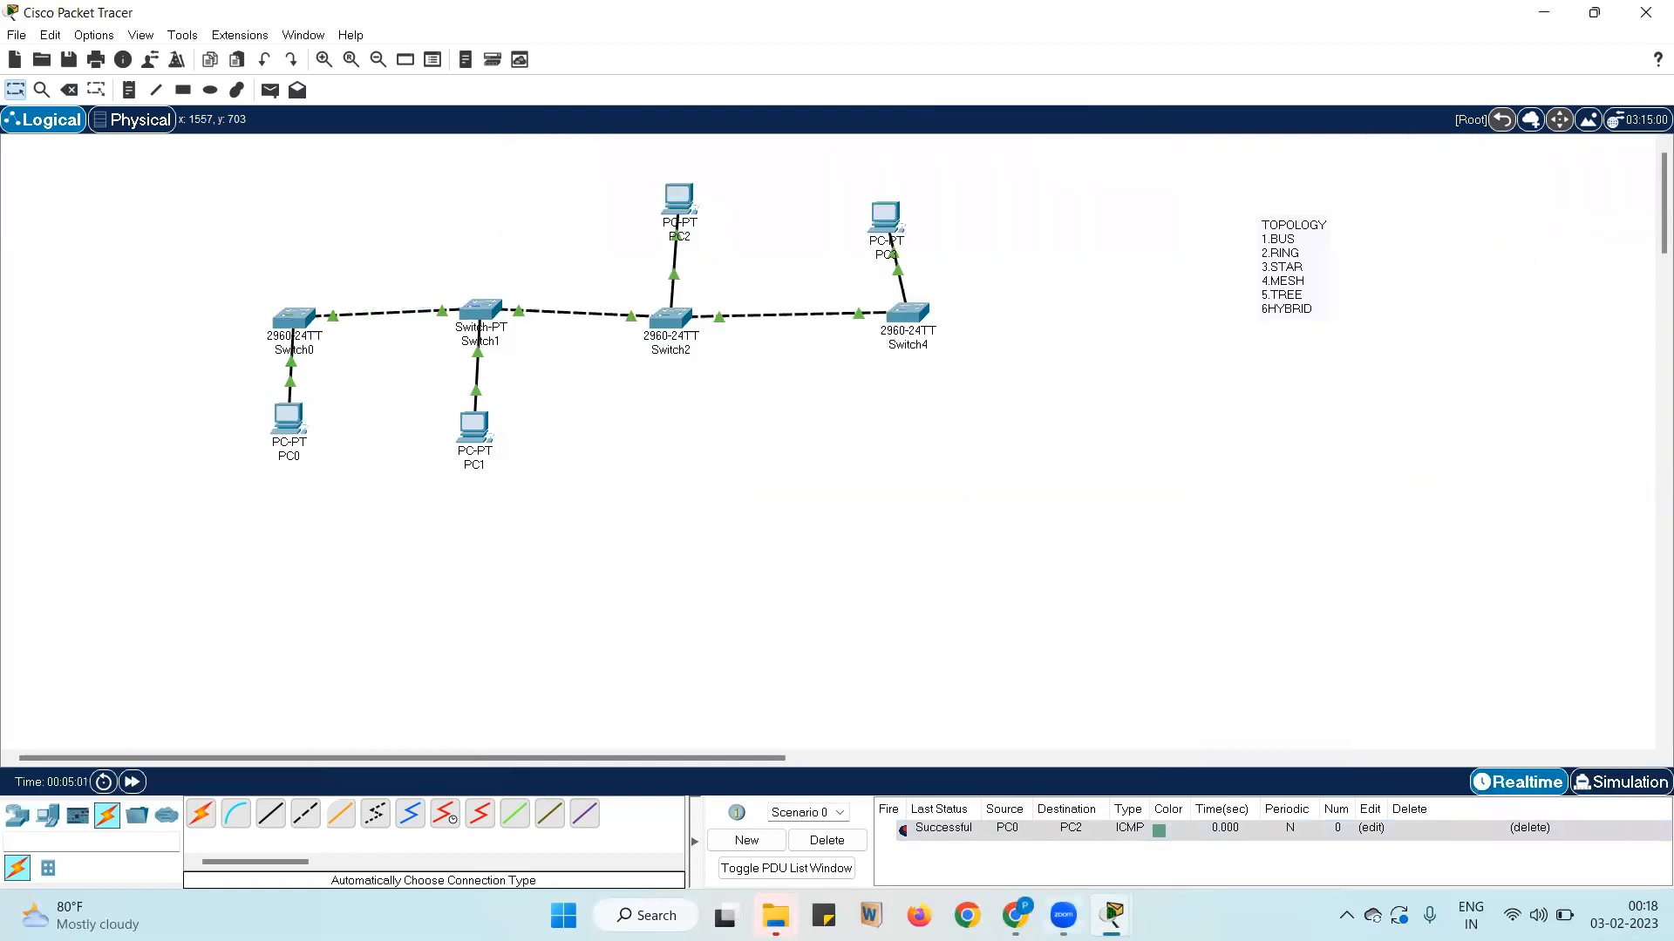
pyautogui.moveTo(1111, 915)
pyautogui.click(1216, 792)
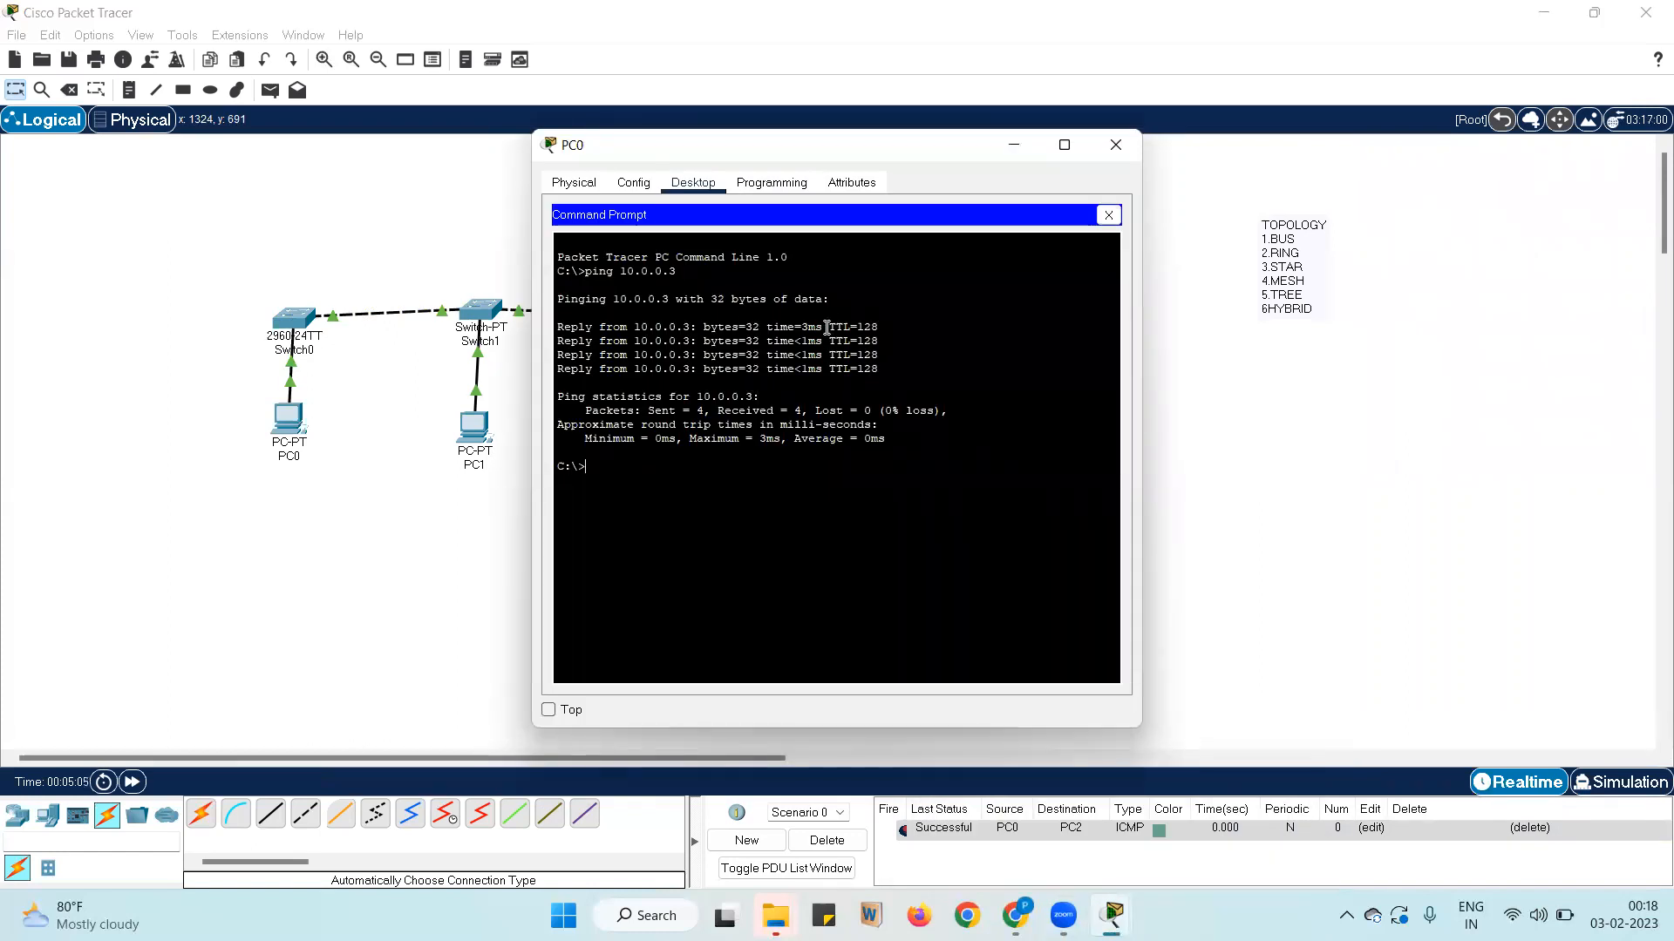
pyautogui.moveTo(811, 416); pyautogui.dragTo(854, 411)
pyautogui.click(1116, 145)
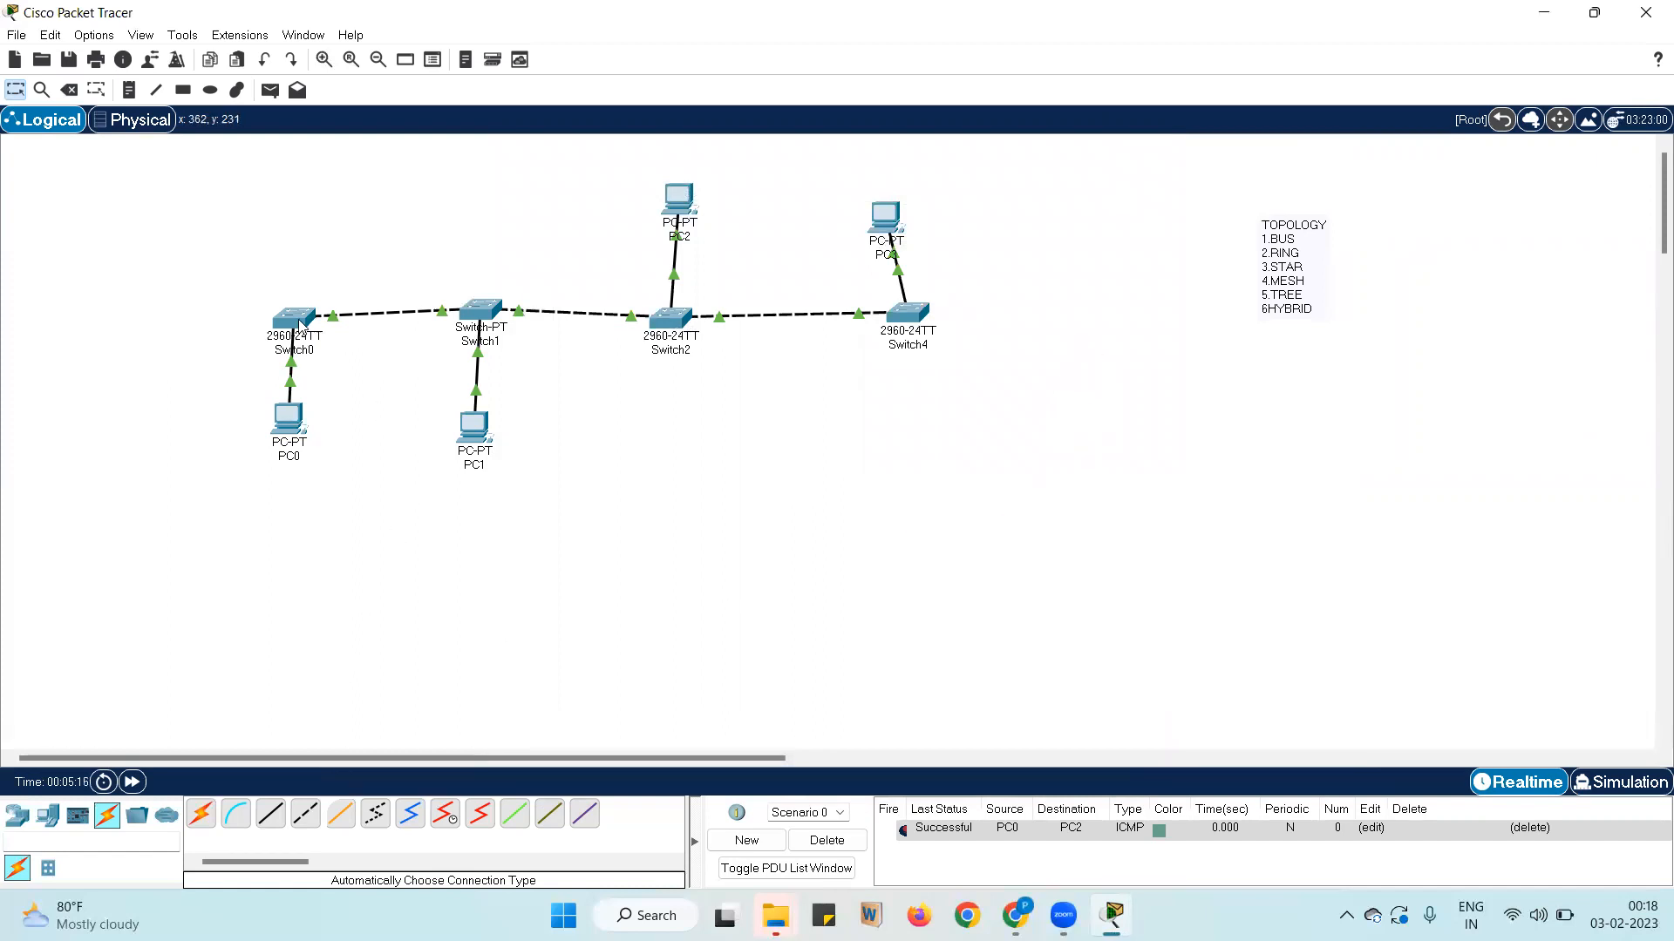
# Move Switch0, Switch1, PC0 and PC1 higher in the workspace to free the area below the bus topology
pyautogui.moveTo(299, 320); pyautogui.dragTo(262, 170)
pyautogui.moveTo(486, 313); pyautogui.dragTo(444, 211)
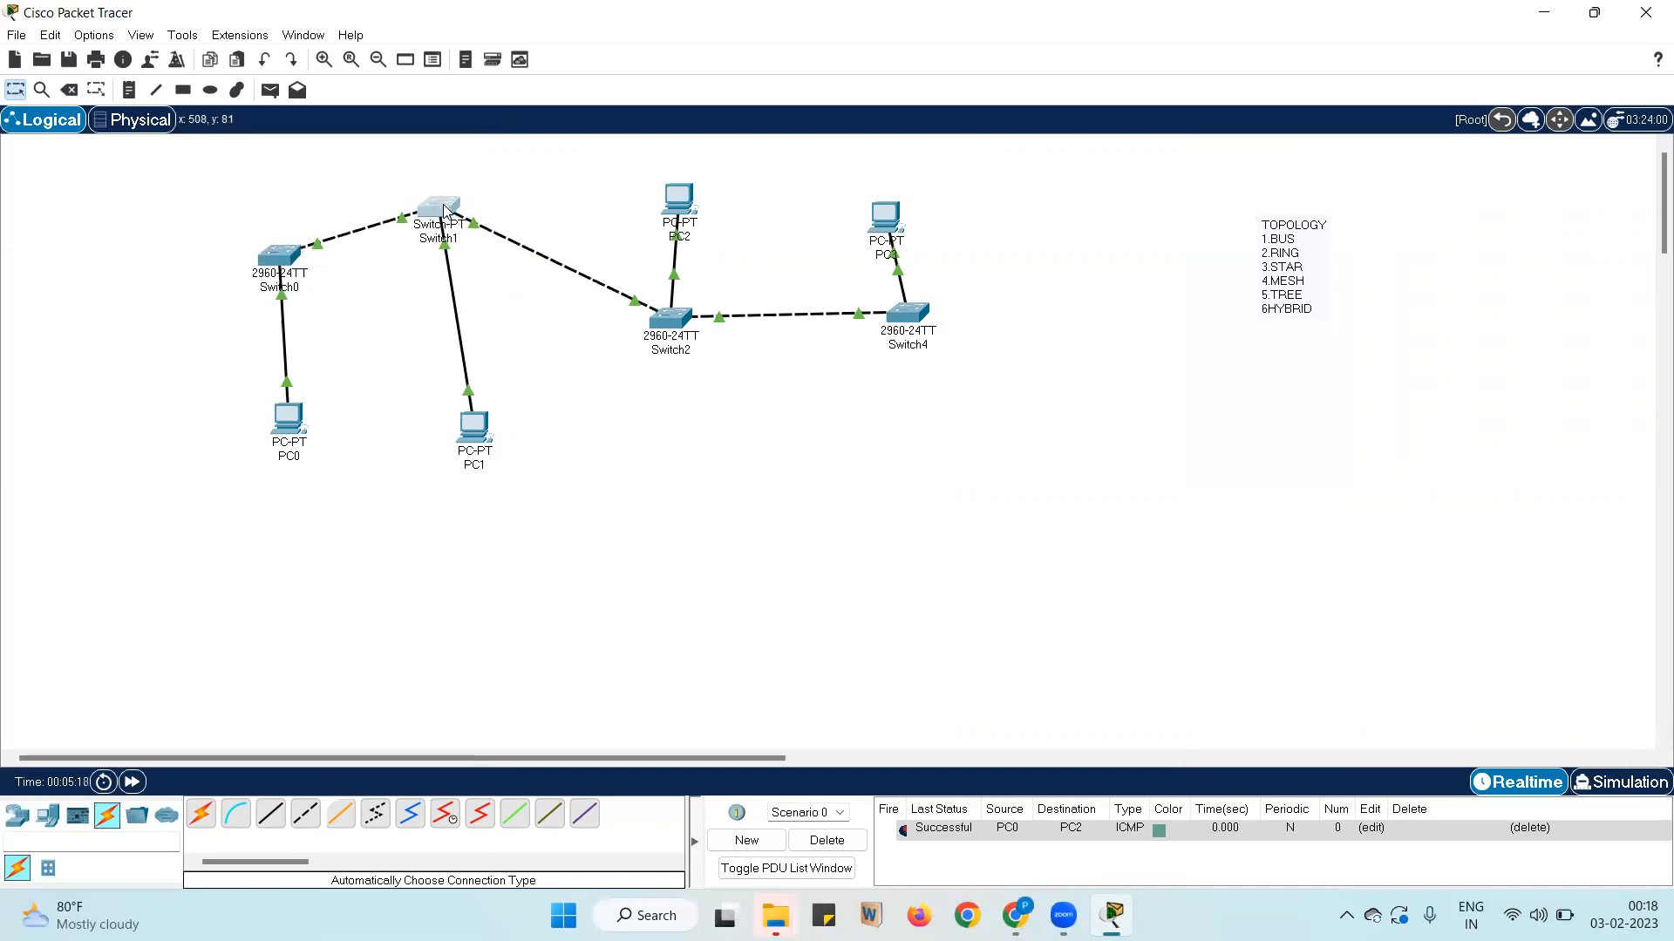
pyautogui.moveTo(296, 446); pyautogui.dragTo(257, 355)
pyautogui.moveTo(460, 421); pyautogui.dragTo(441, 318)
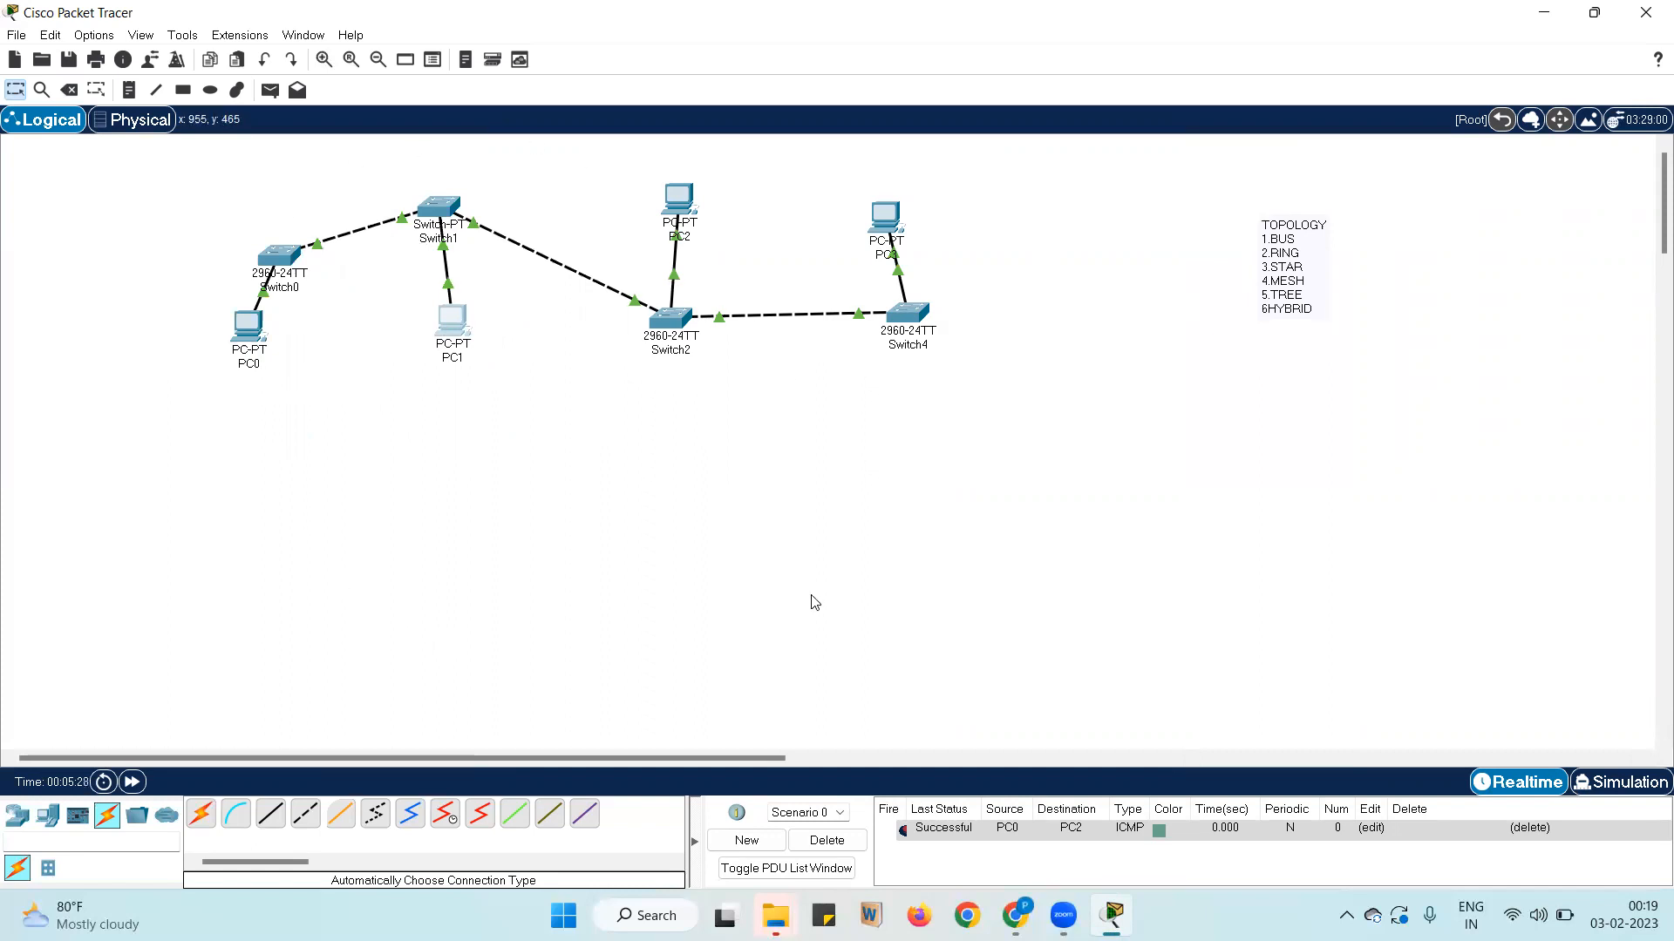
# Place four PCs in the free area below the bus topology, roughly in a diamond arrangement
pyautogui.click(48, 816)
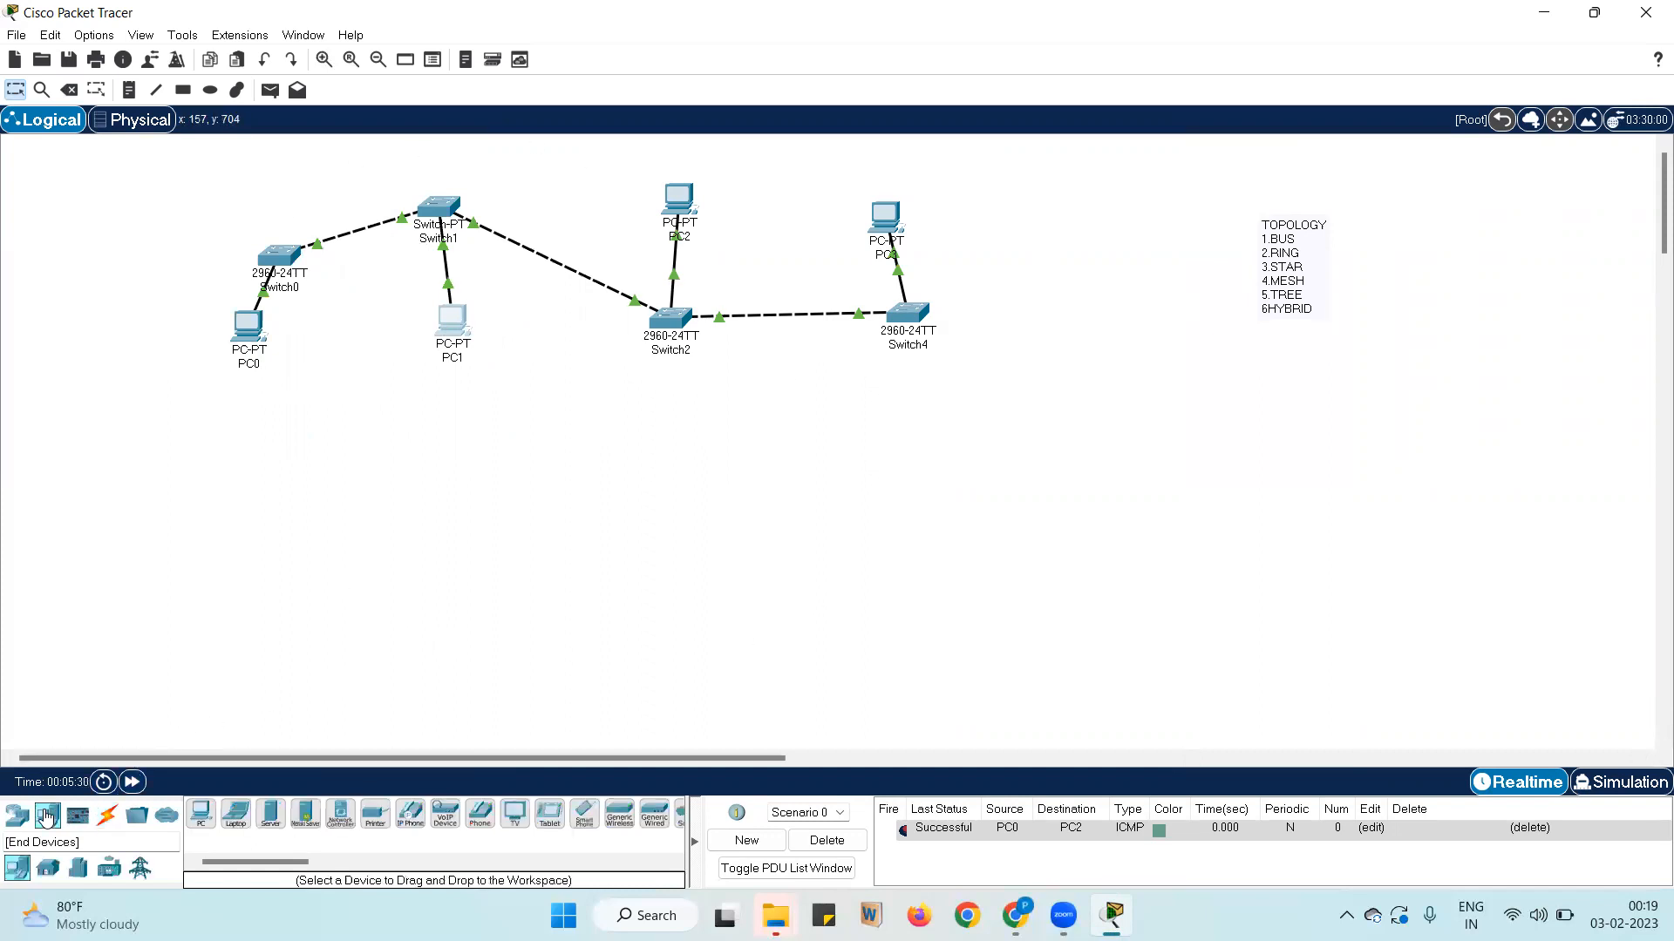
pyautogui.click(202, 814)
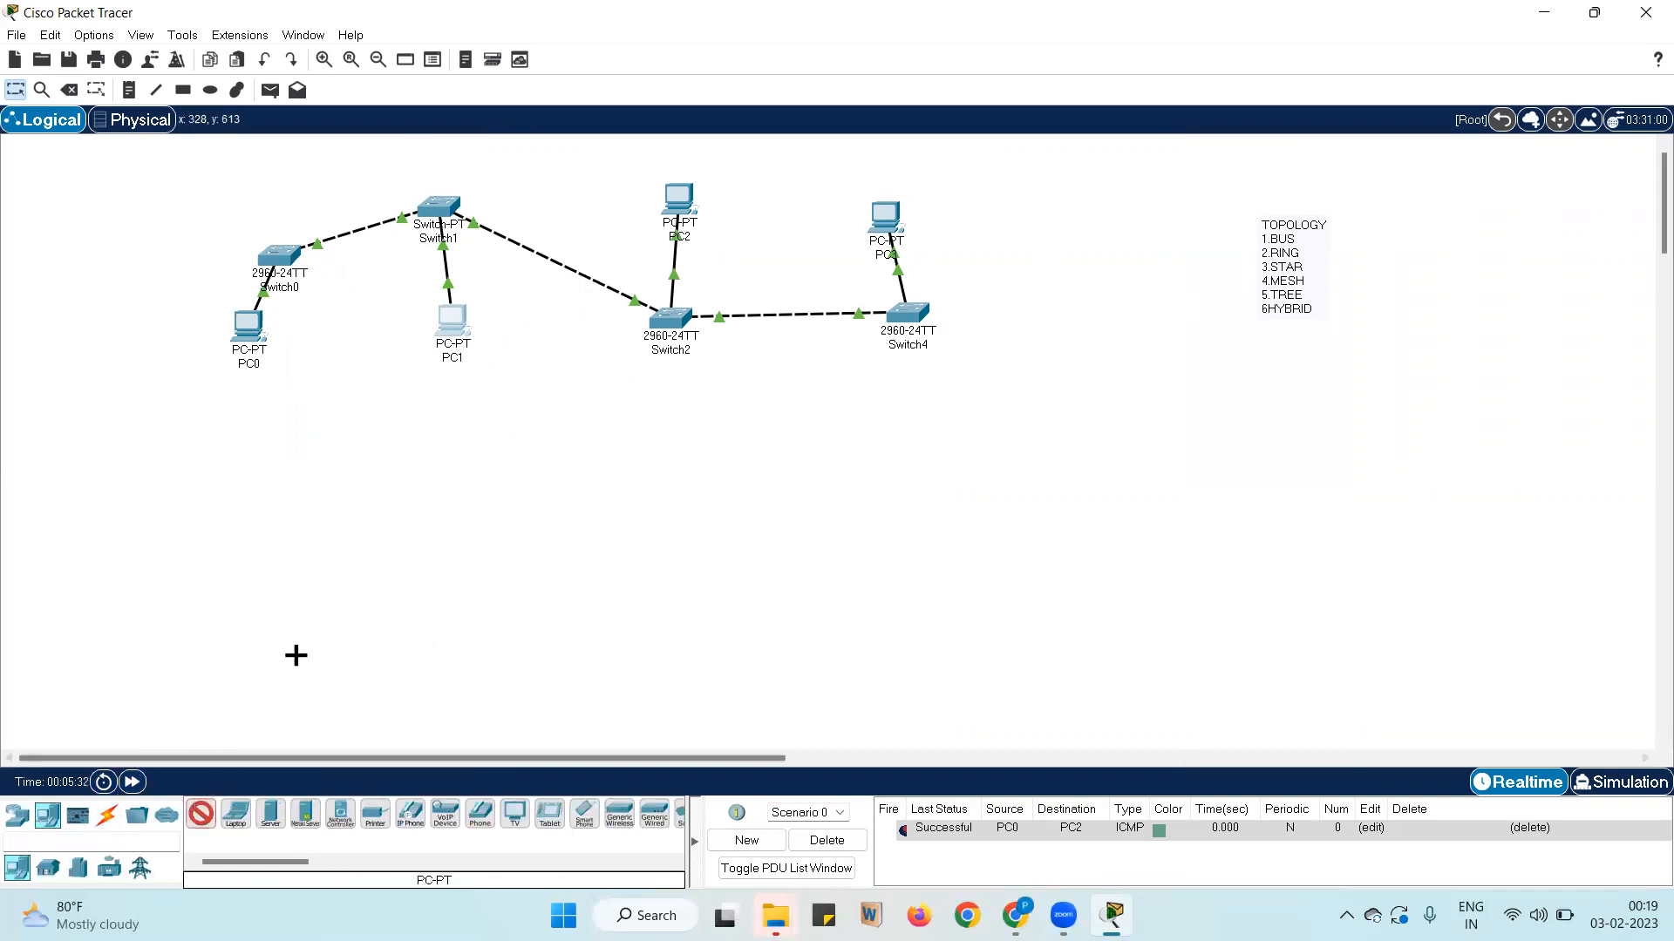
pyautogui.click(295, 654)
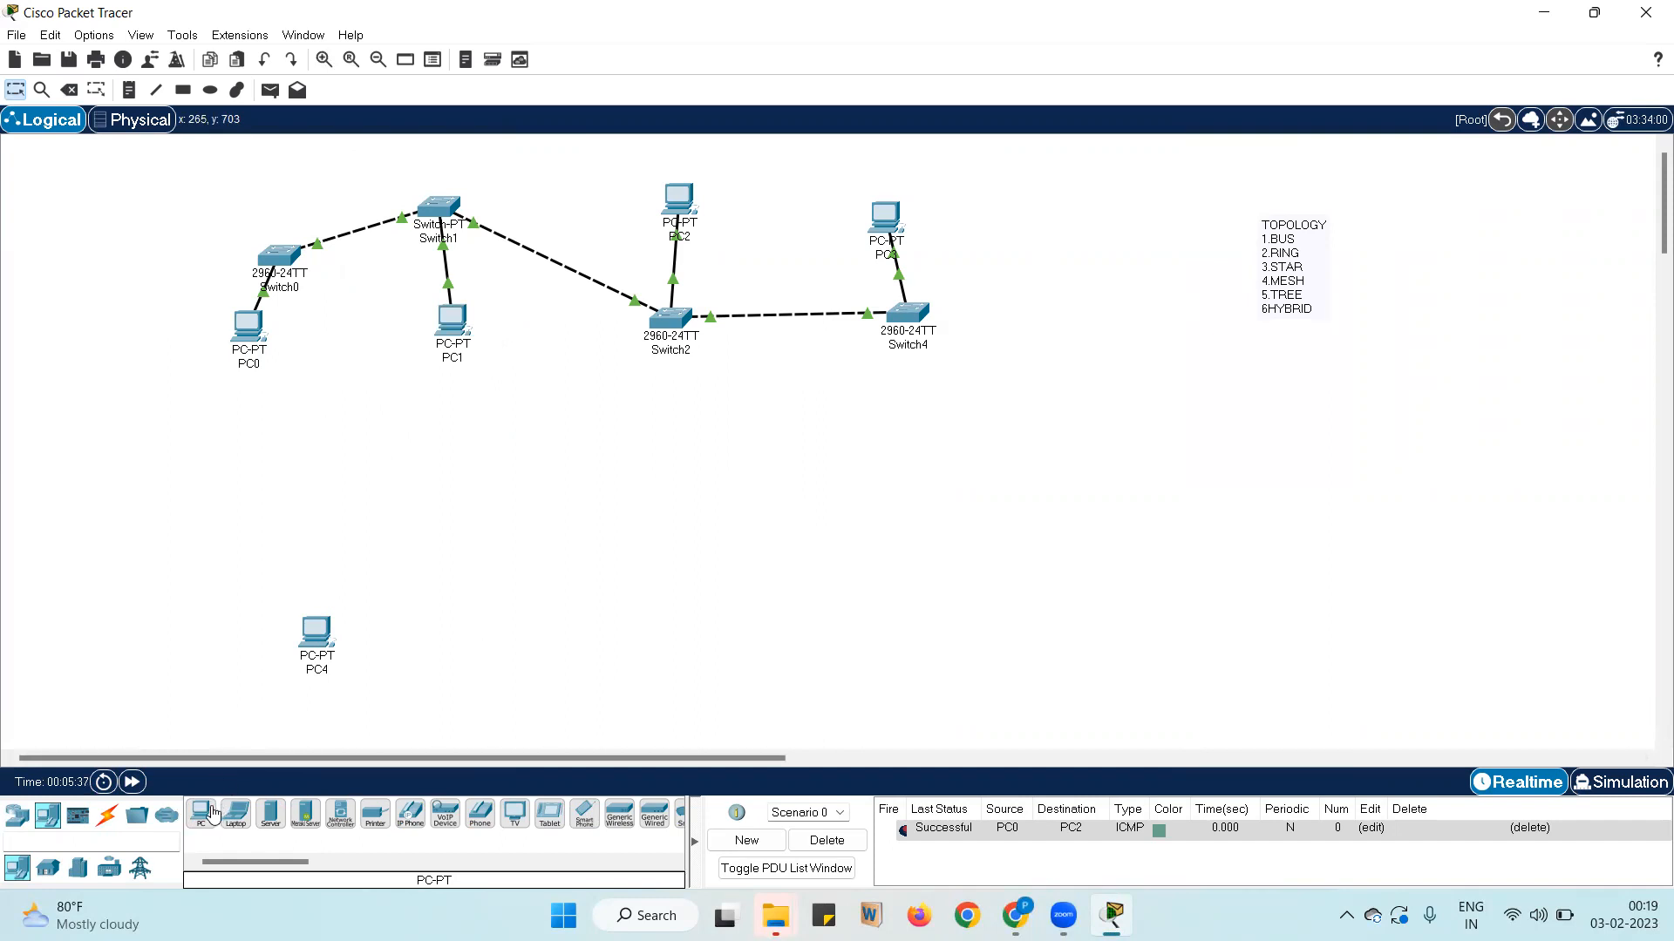
pyautogui.moveTo(200, 814); pyautogui.dragTo(484, 549)
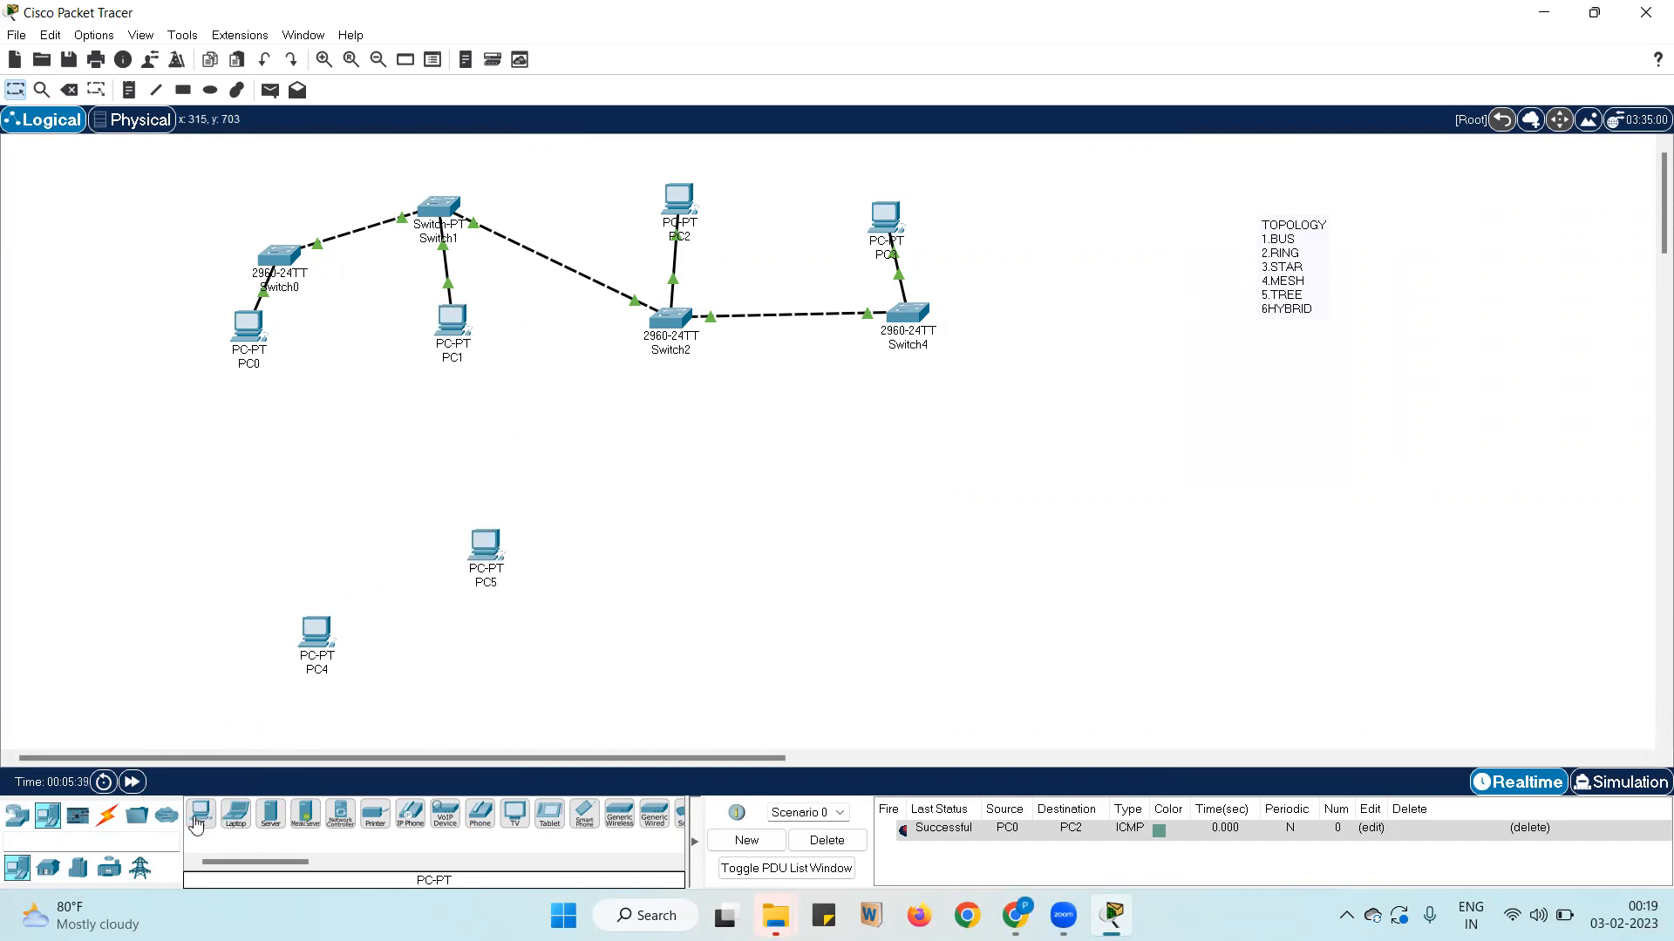
pyautogui.moveTo(655, 673); pyautogui.dragTo(656, 675)
pyautogui.moveTo(200, 813); pyautogui.dragTo(486, 717)
# Spread the new PCs into a wider diamond by moving PC5 and PC6 higher and PC4 slightly outward
pyautogui.moveTo(467, 533); pyautogui.dragTo(465, 462)
pyautogui.moveTo(678, 704); pyautogui.dragTo(707, 658)
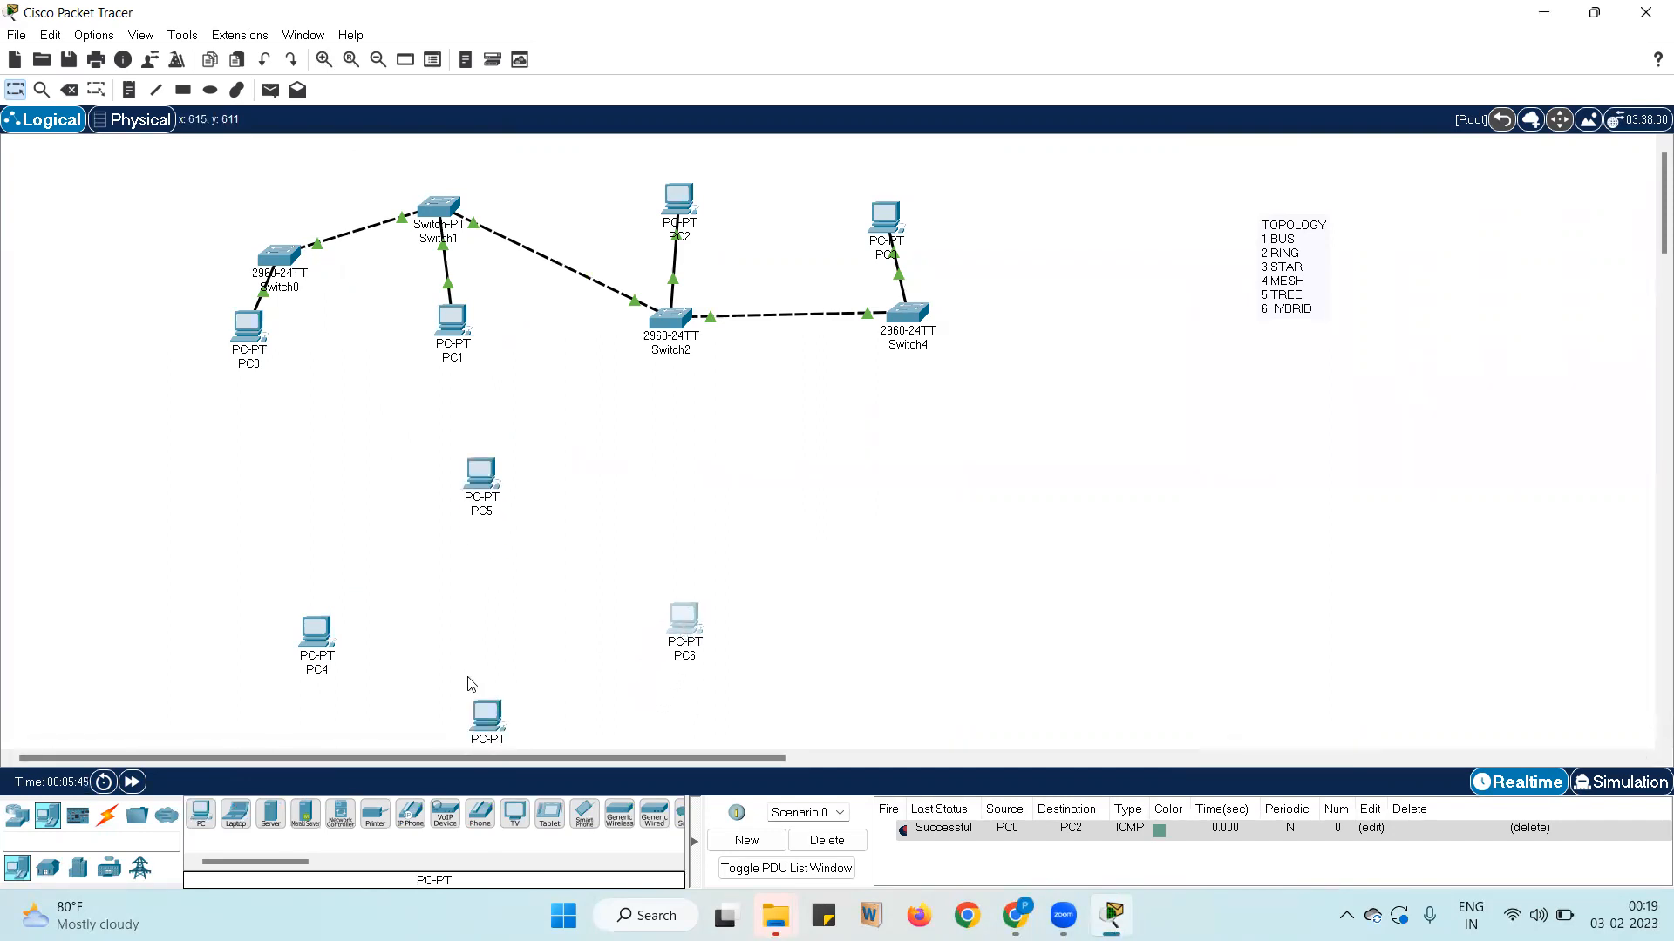
pyautogui.moveTo(318, 640); pyautogui.dragTo(302, 622)
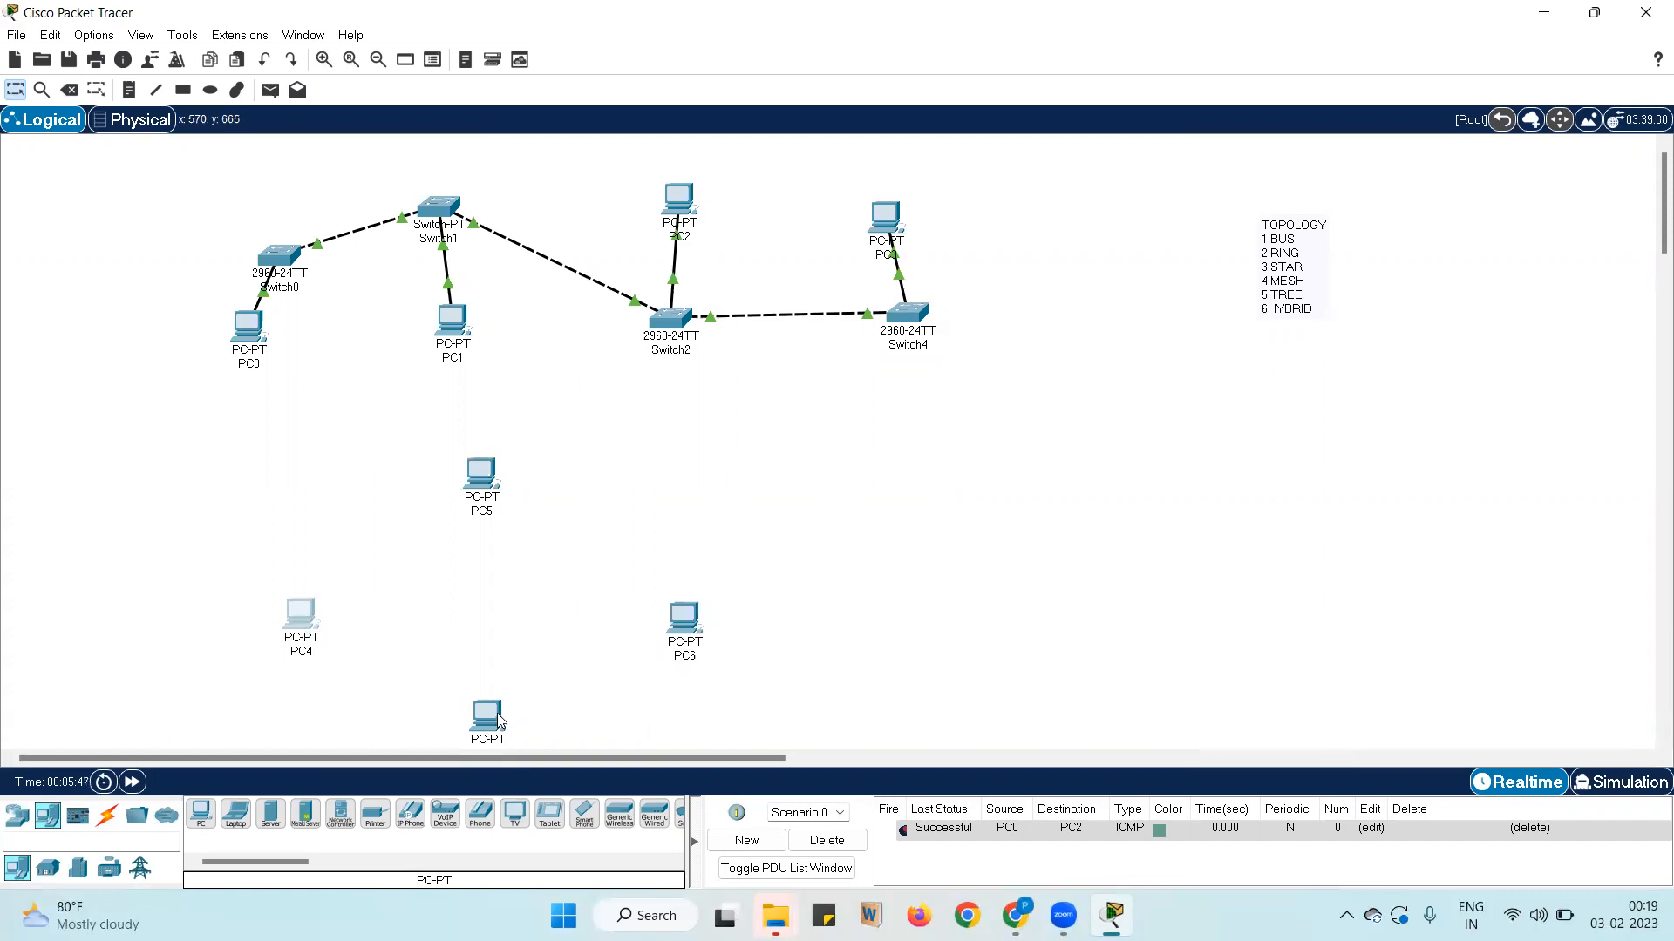
pyautogui.click(498, 720)
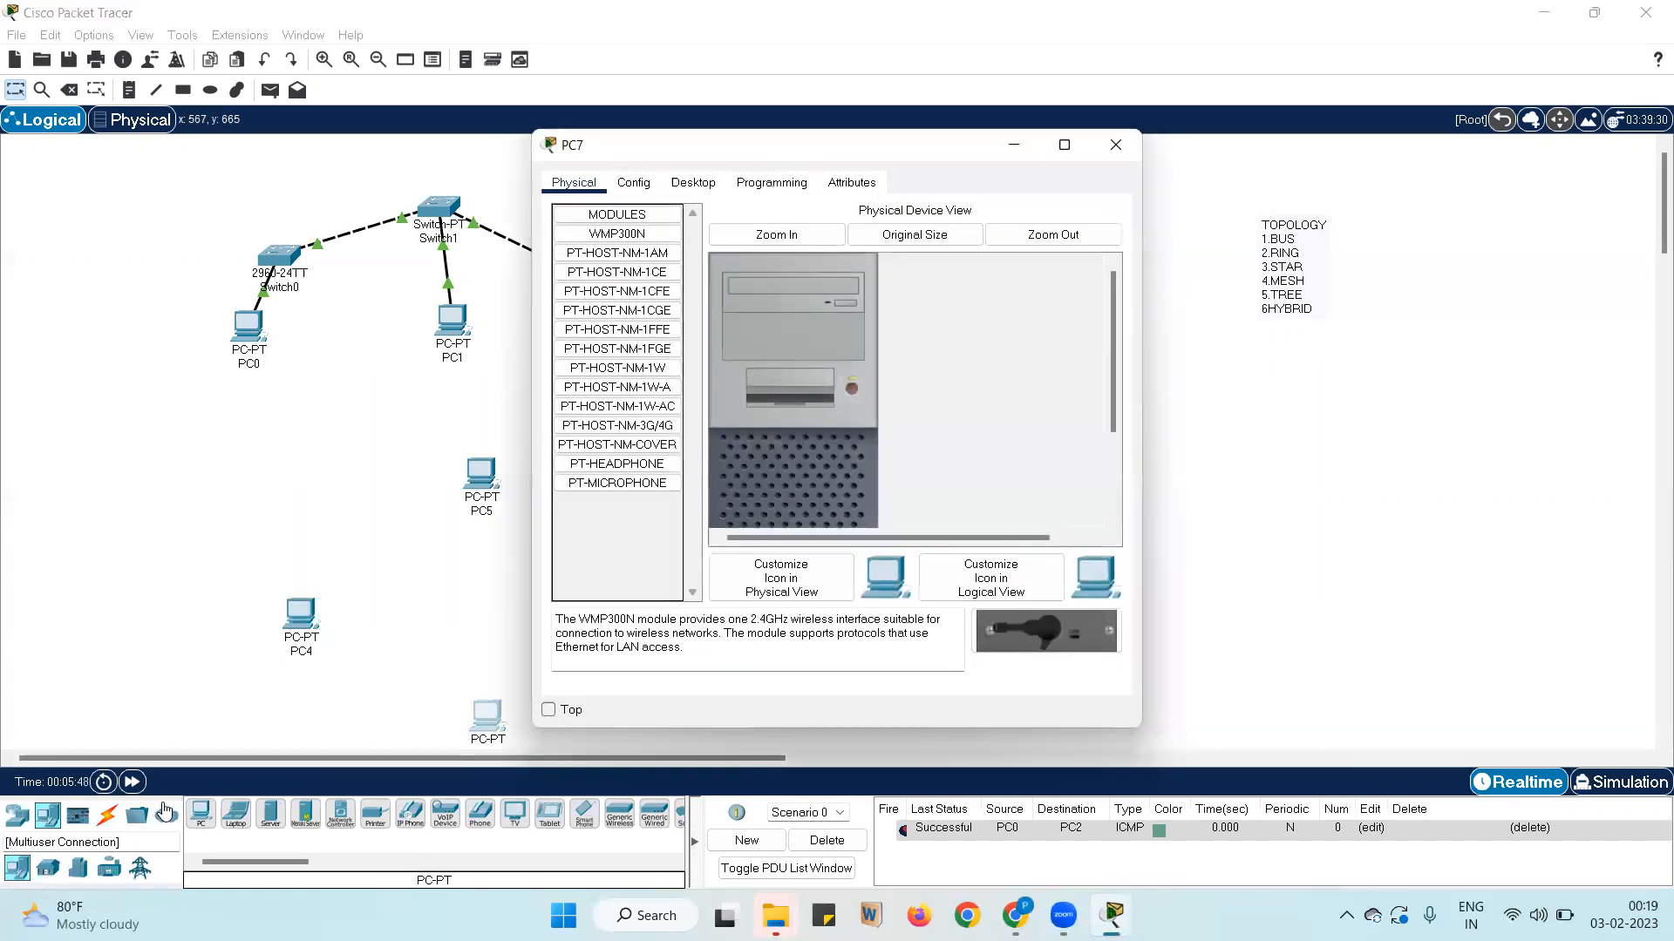
pyautogui.click(1115, 145)
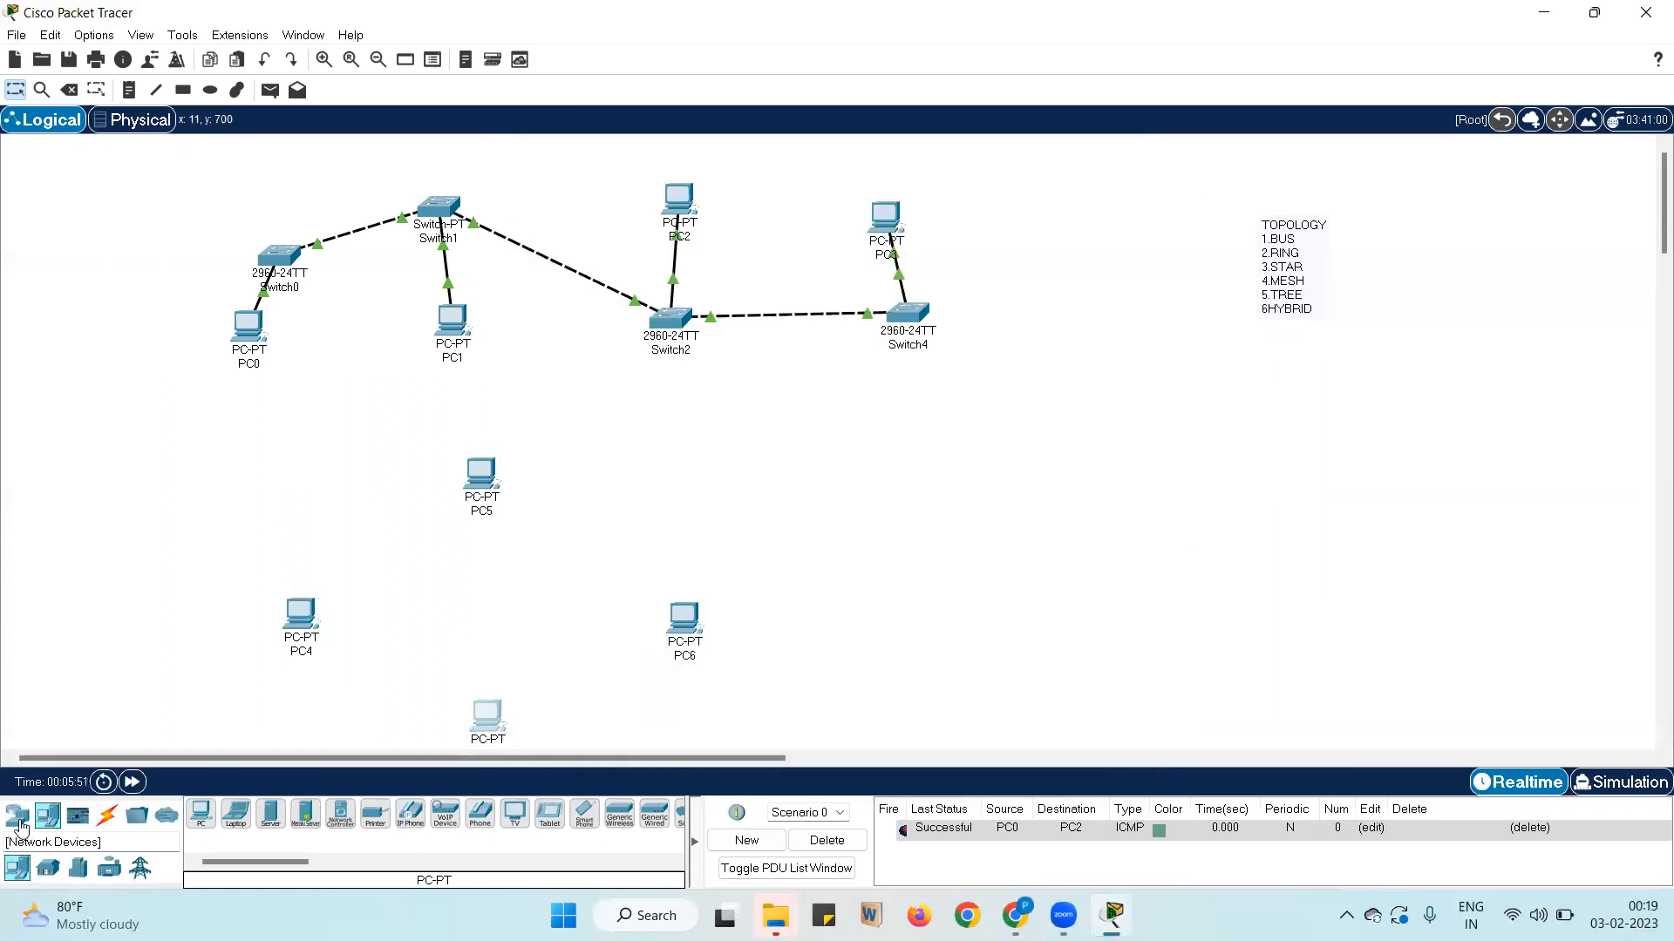
# Place four 2960 switches inside the PC diamond, one beside each PC, and align Switch6 and Switch7 with their PCs
pyautogui.click(19, 819)
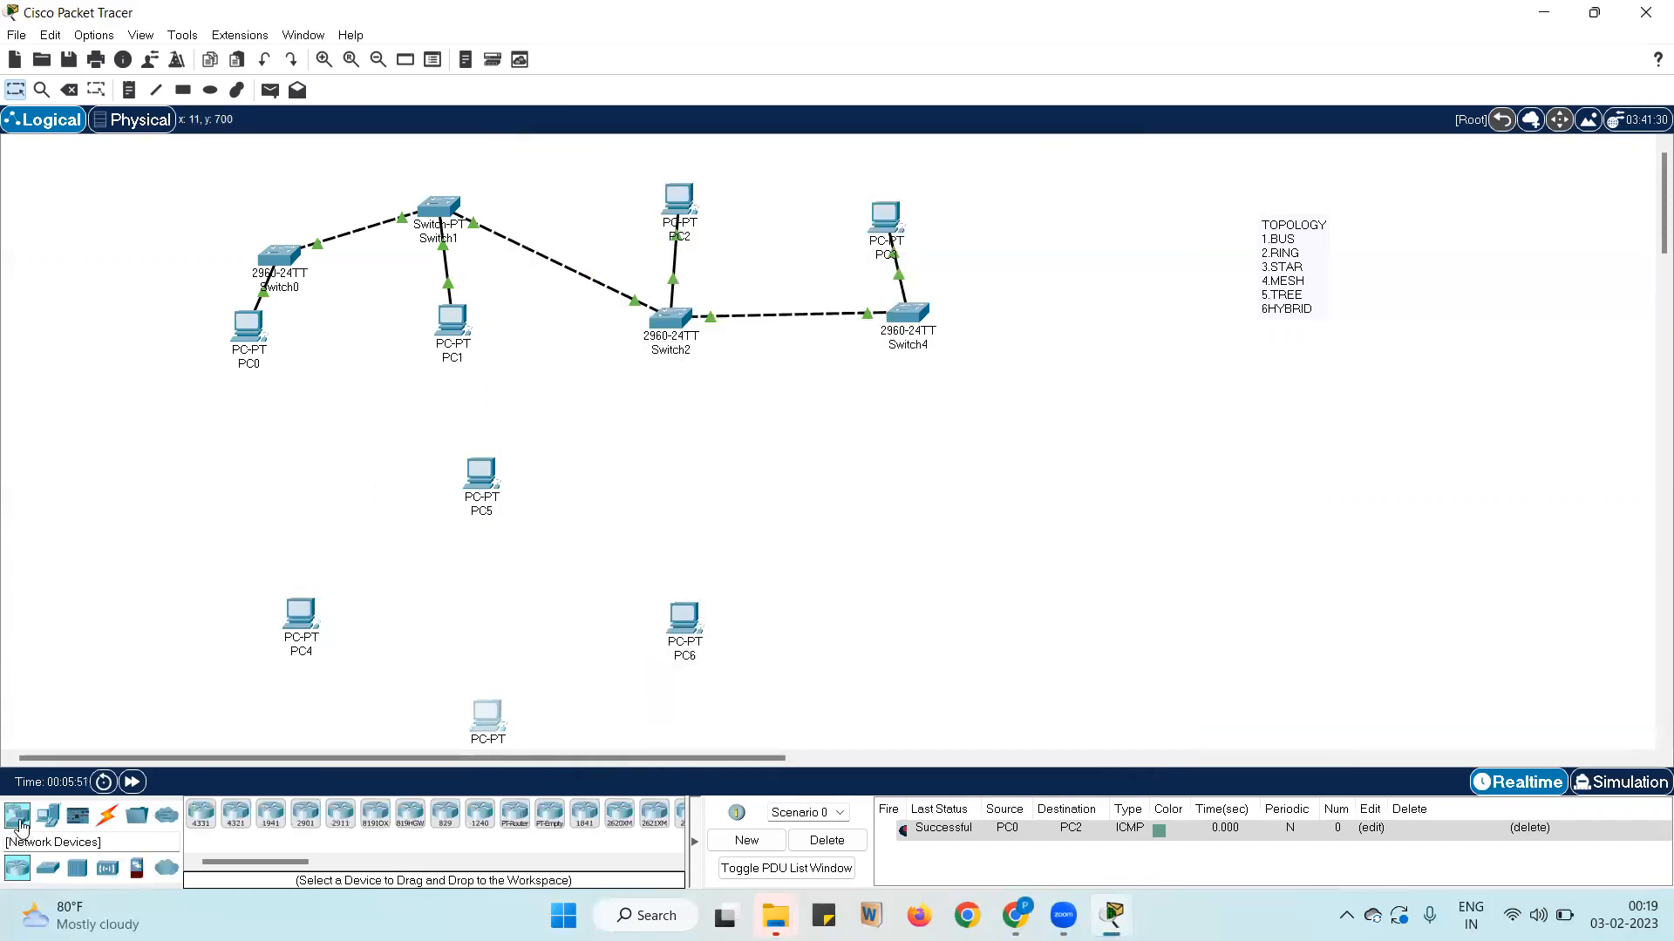
pyautogui.click(50, 870)
pyautogui.moveTo(202, 813); pyautogui.dragTo(392, 621)
pyautogui.moveTo(200, 815); pyautogui.dragTo(504, 565)
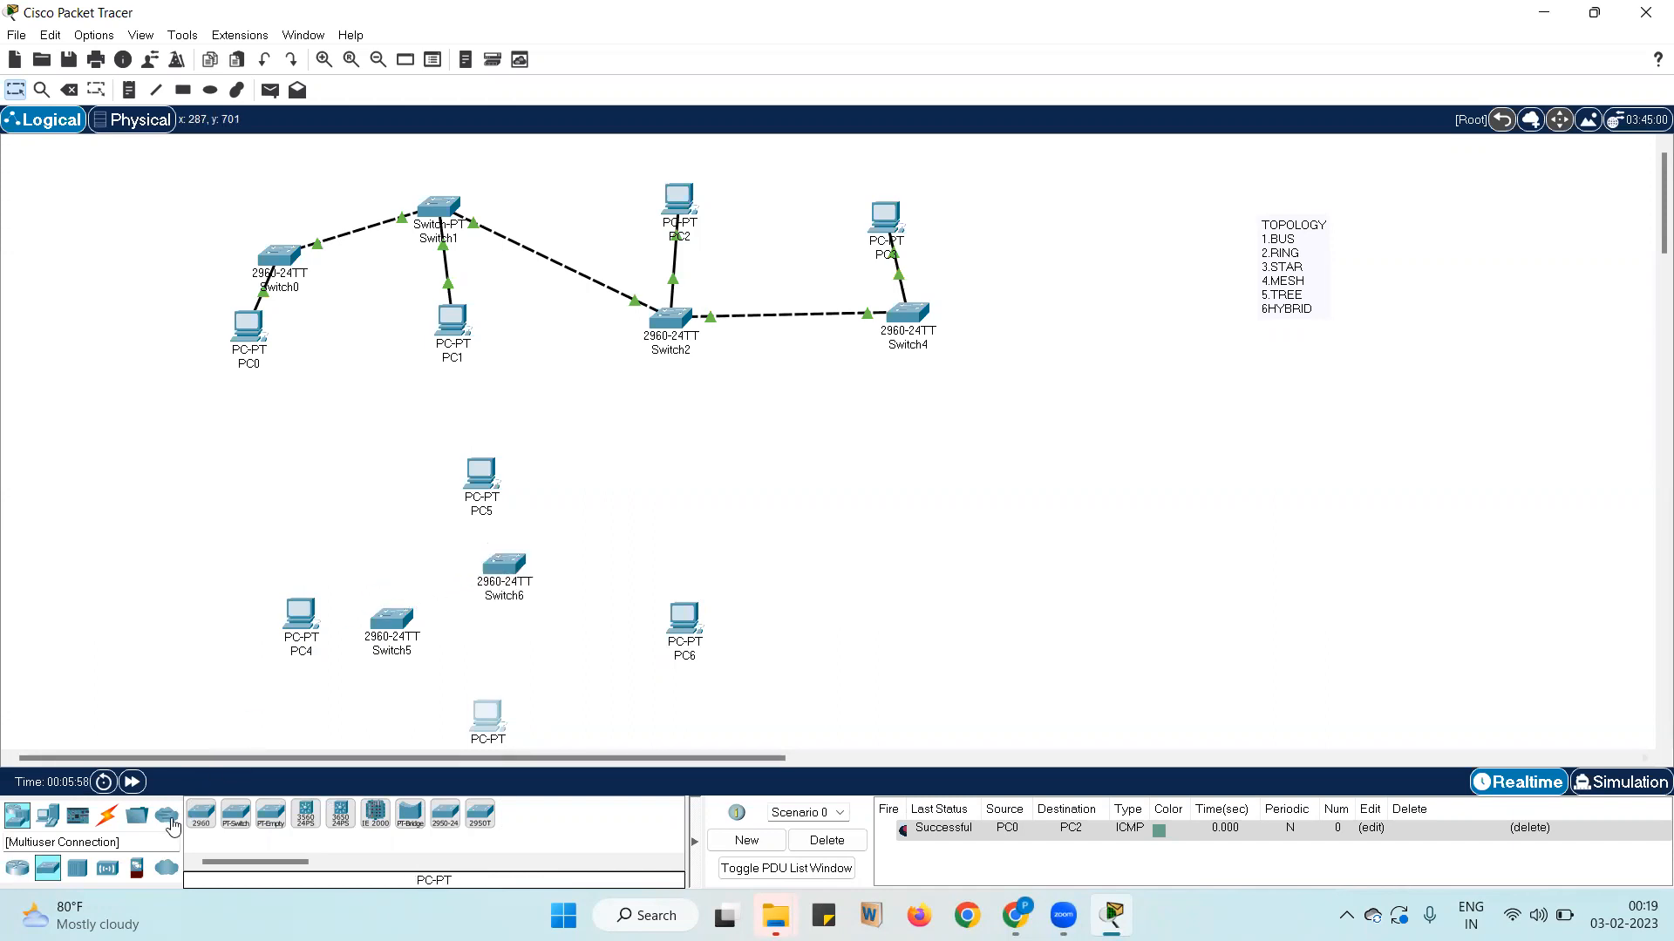
pyautogui.moveTo(200, 815); pyautogui.dragTo(617, 650)
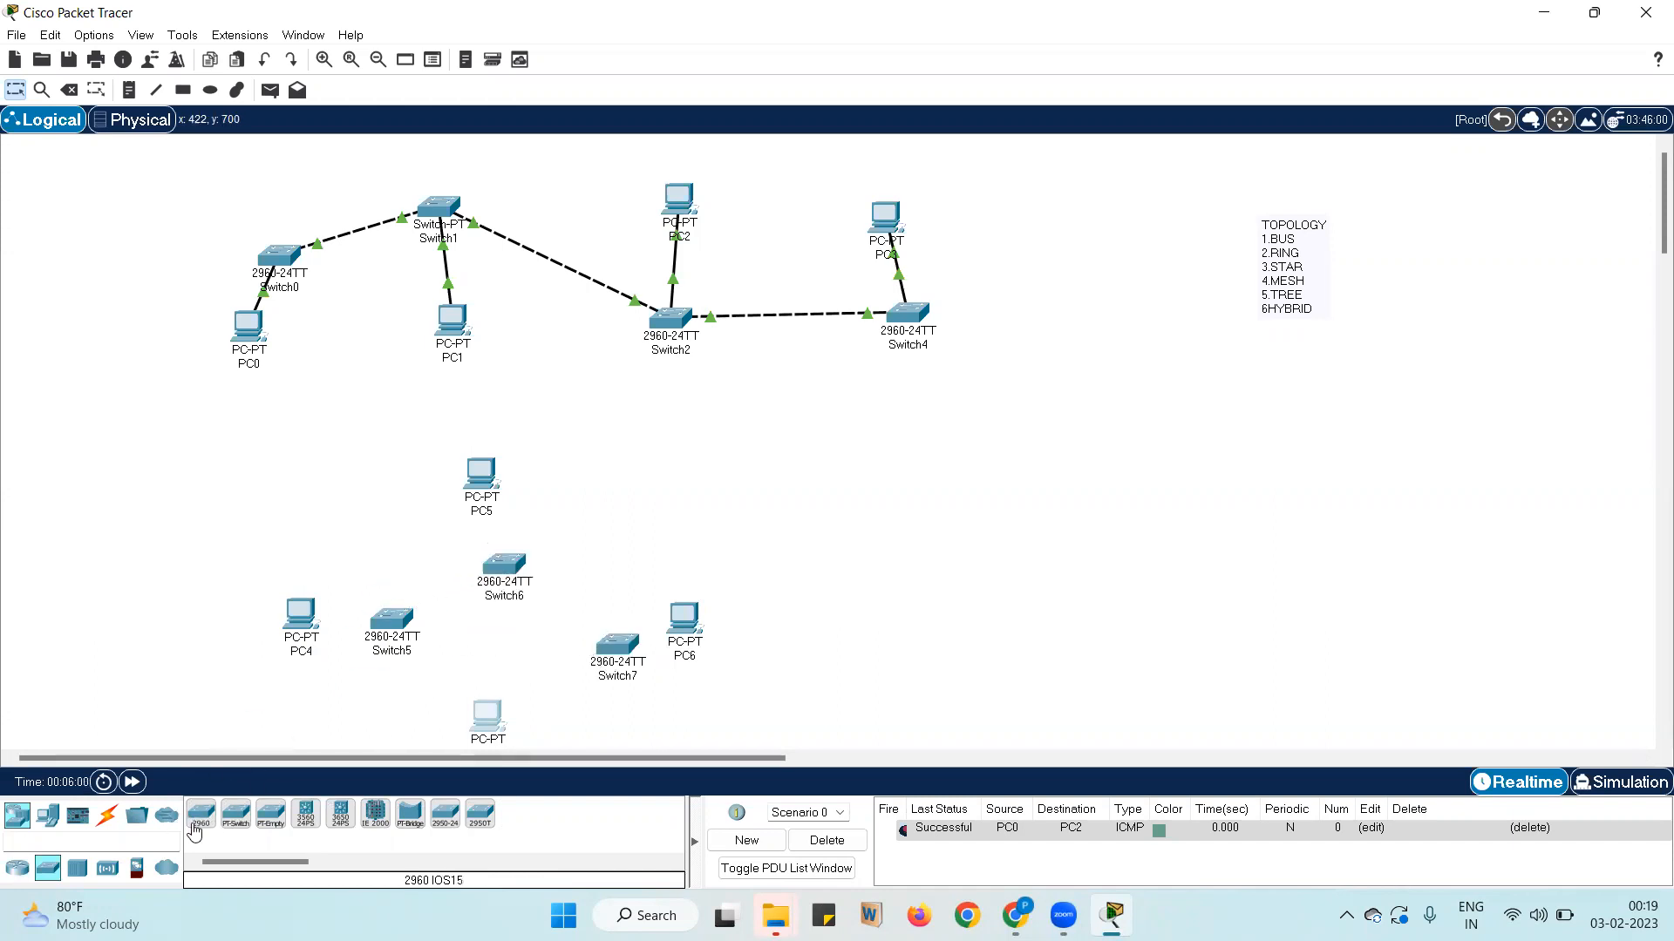
pyautogui.moveTo(200, 815); pyautogui.dragTo(496, 643)
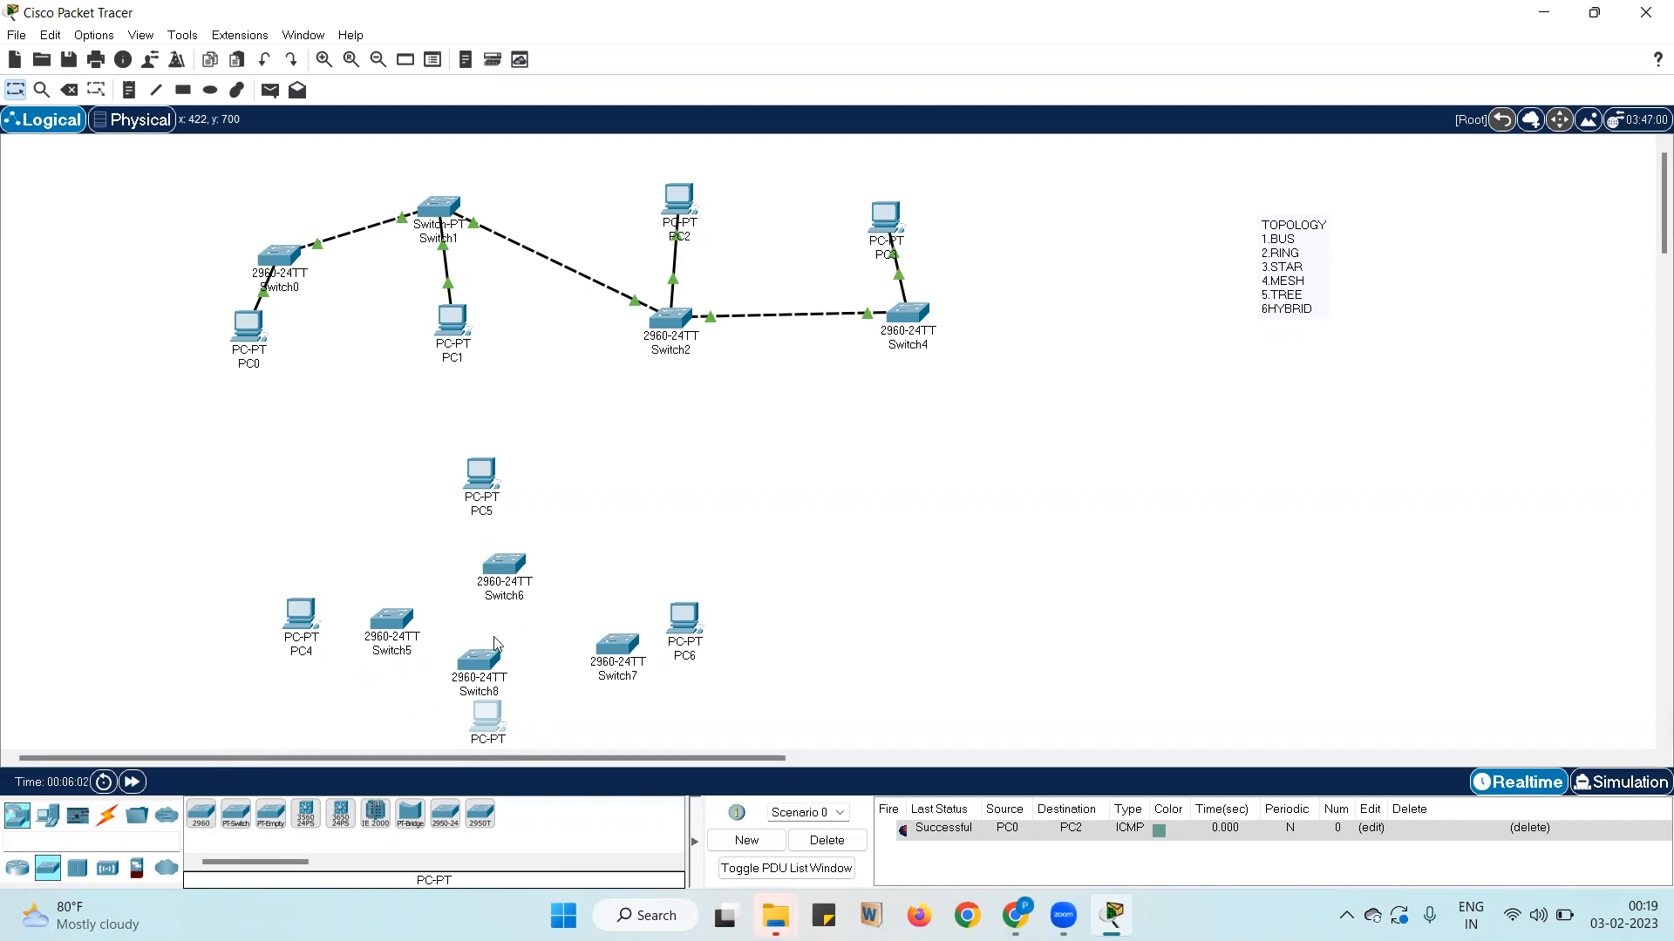
pyautogui.moveTo(501, 569); pyautogui.dragTo(479, 547)
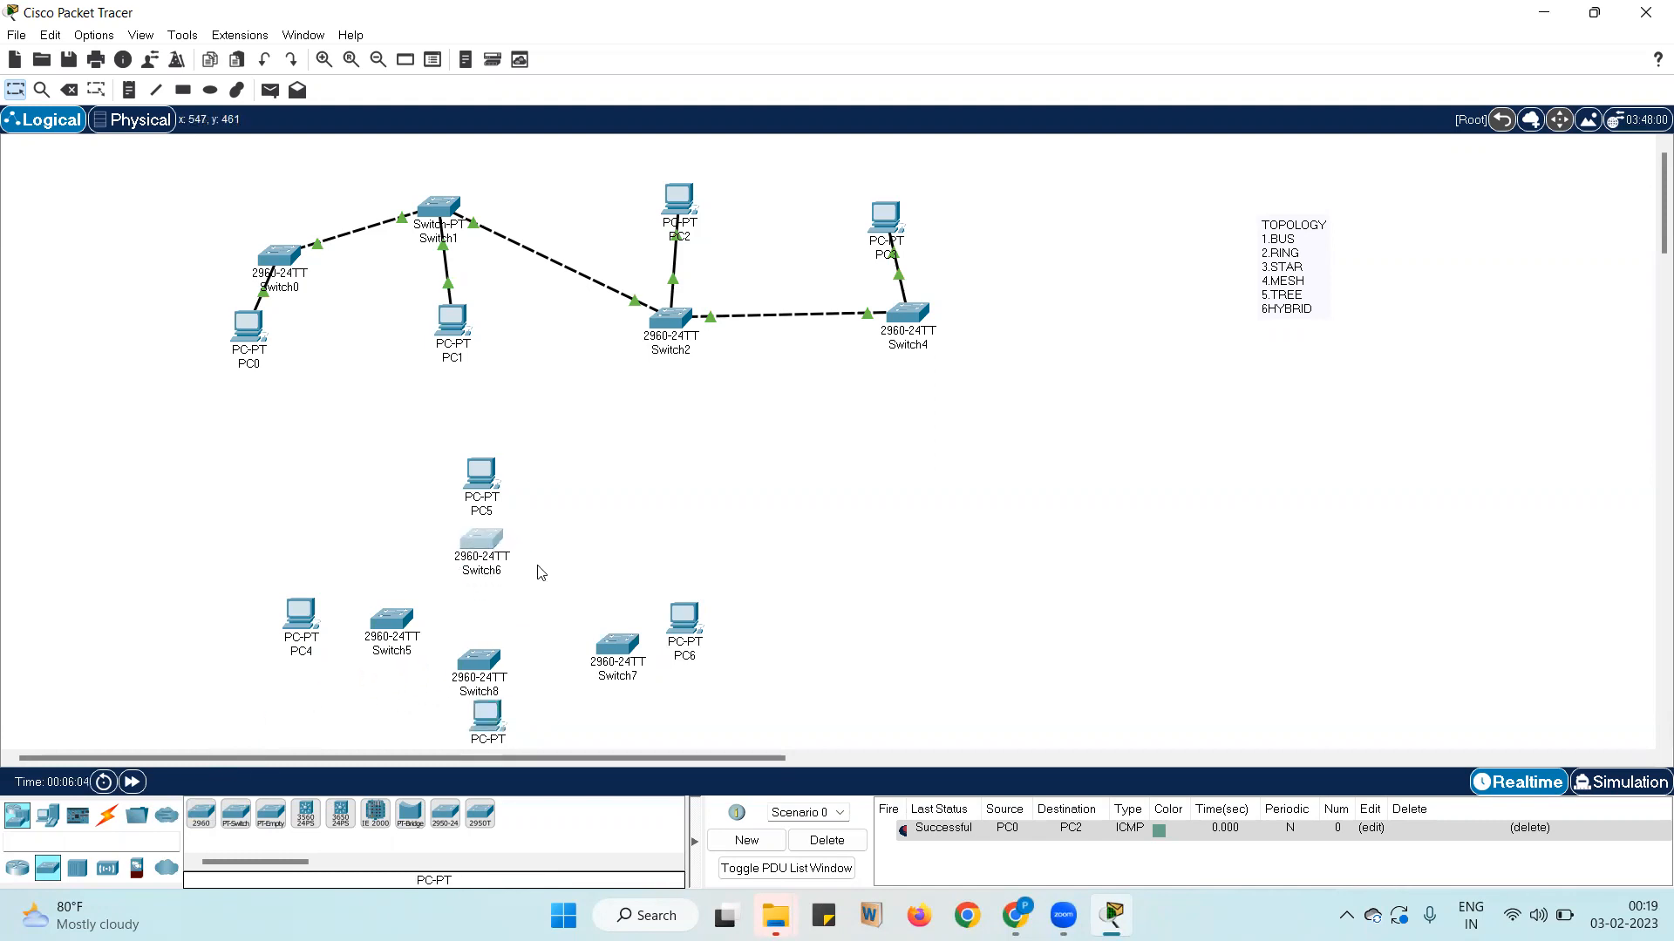
pyautogui.moveTo(608, 646); pyautogui.dragTo(604, 624)
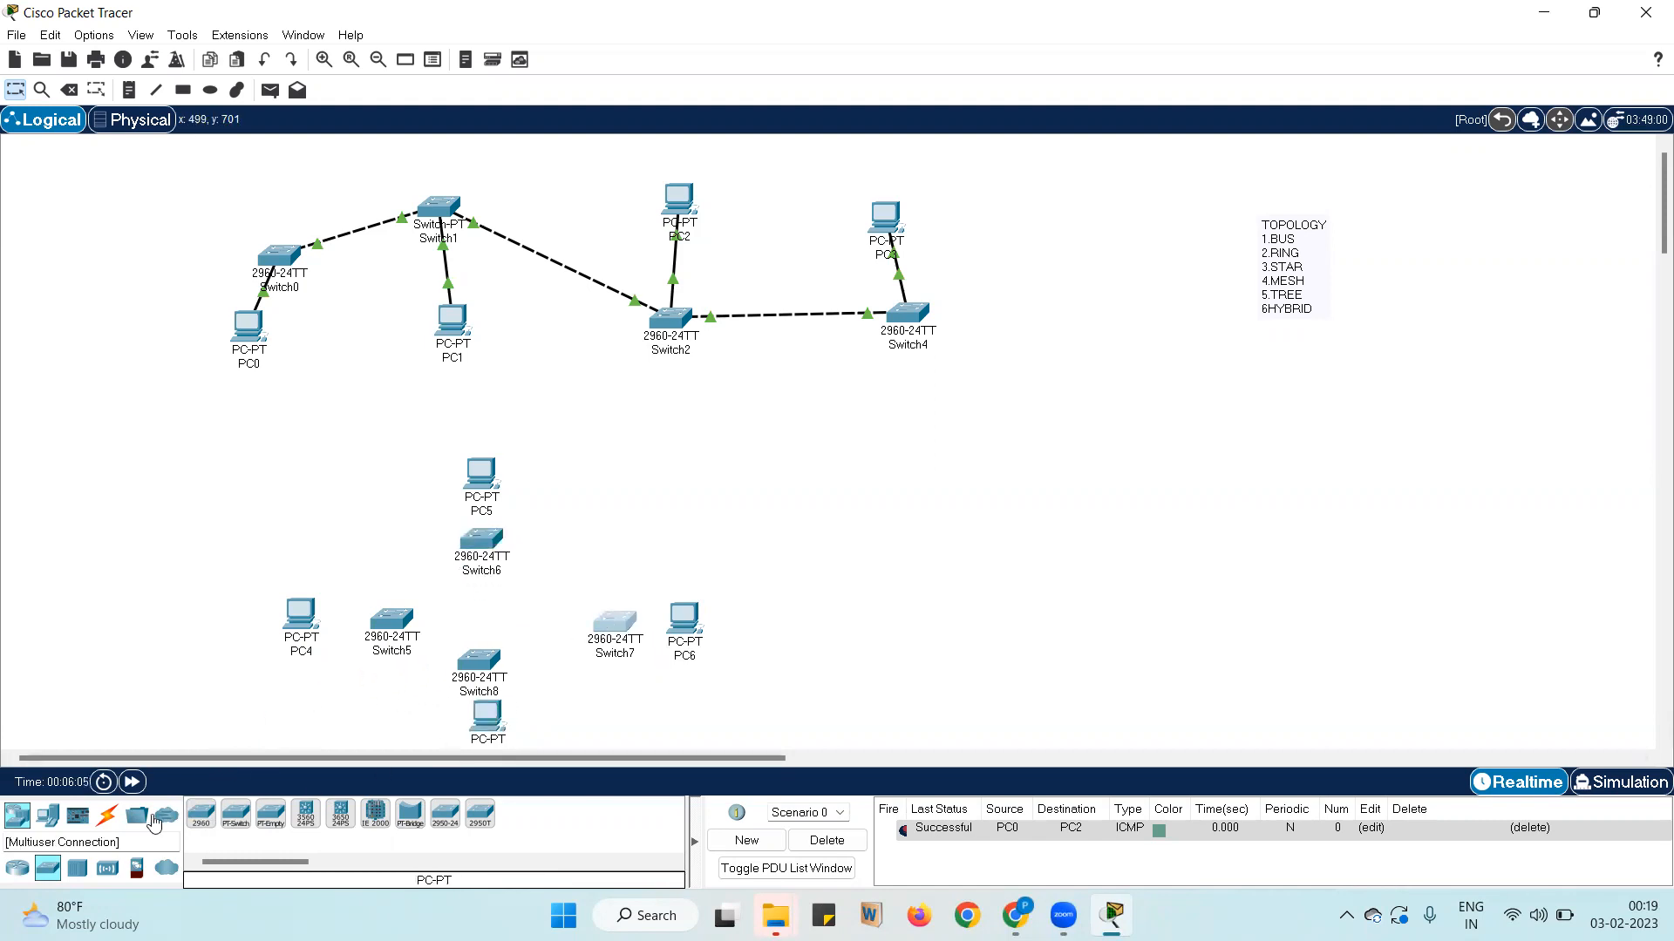
# Connect PC4 to Switch5 and Switch5 to Switch6 using automatically chosen connections
pyautogui.click(107, 815)
pyautogui.click(200, 814)
pyautogui.click(301, 613)
pyautogui.click(390, 619)
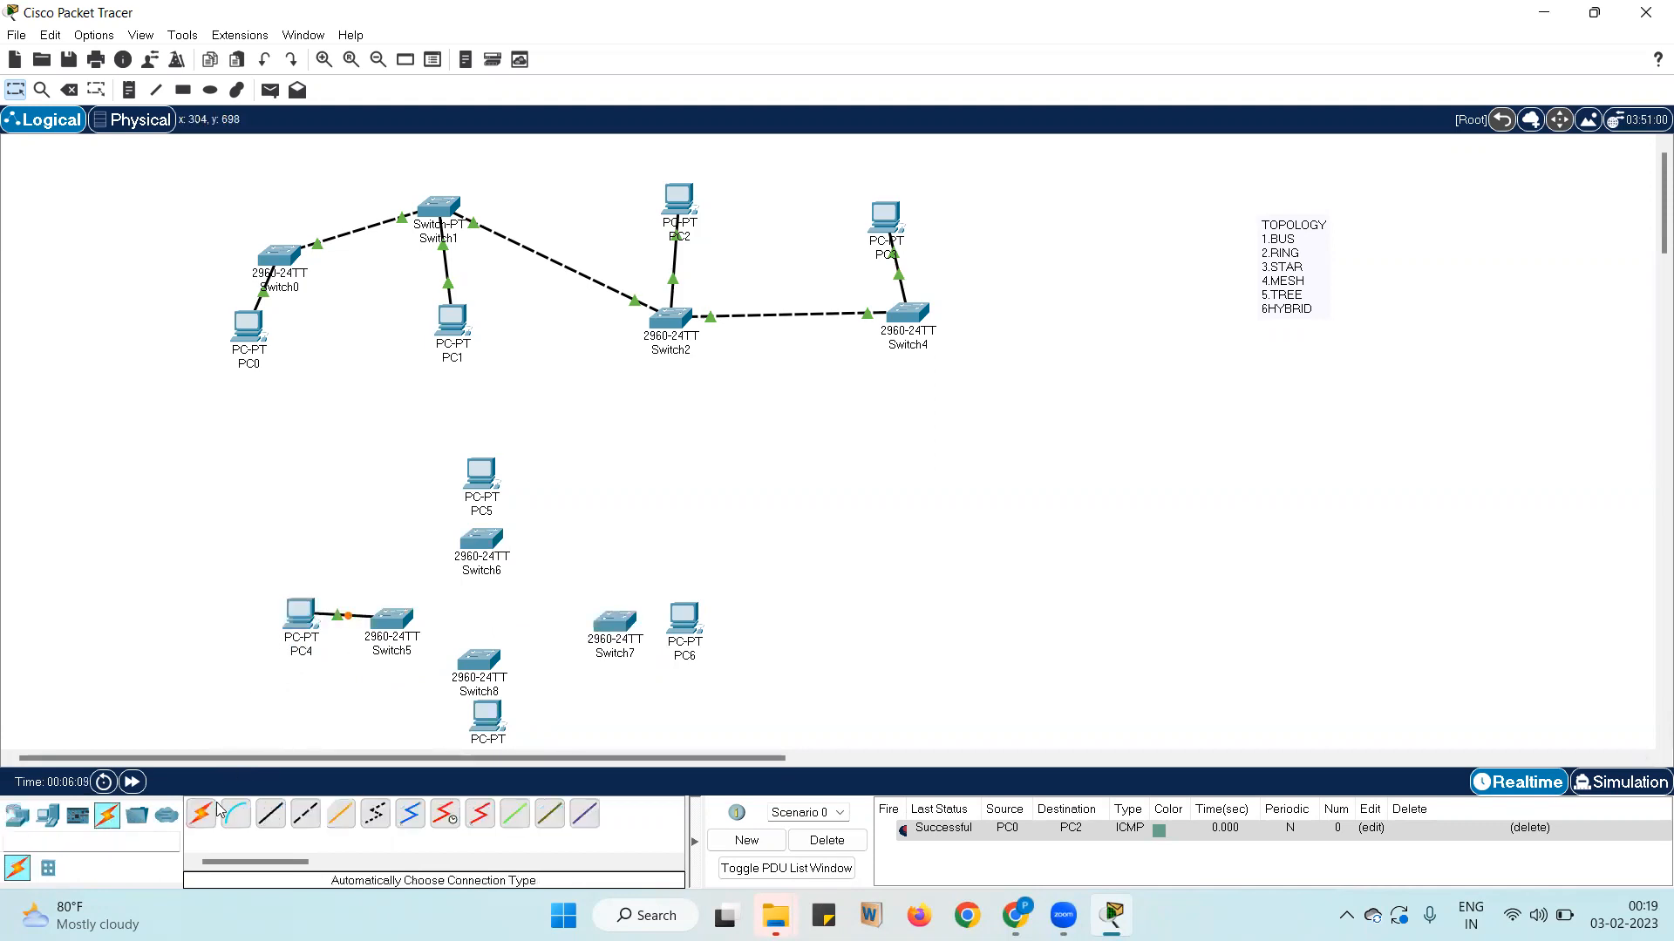
pyautogui.click(394, 619)
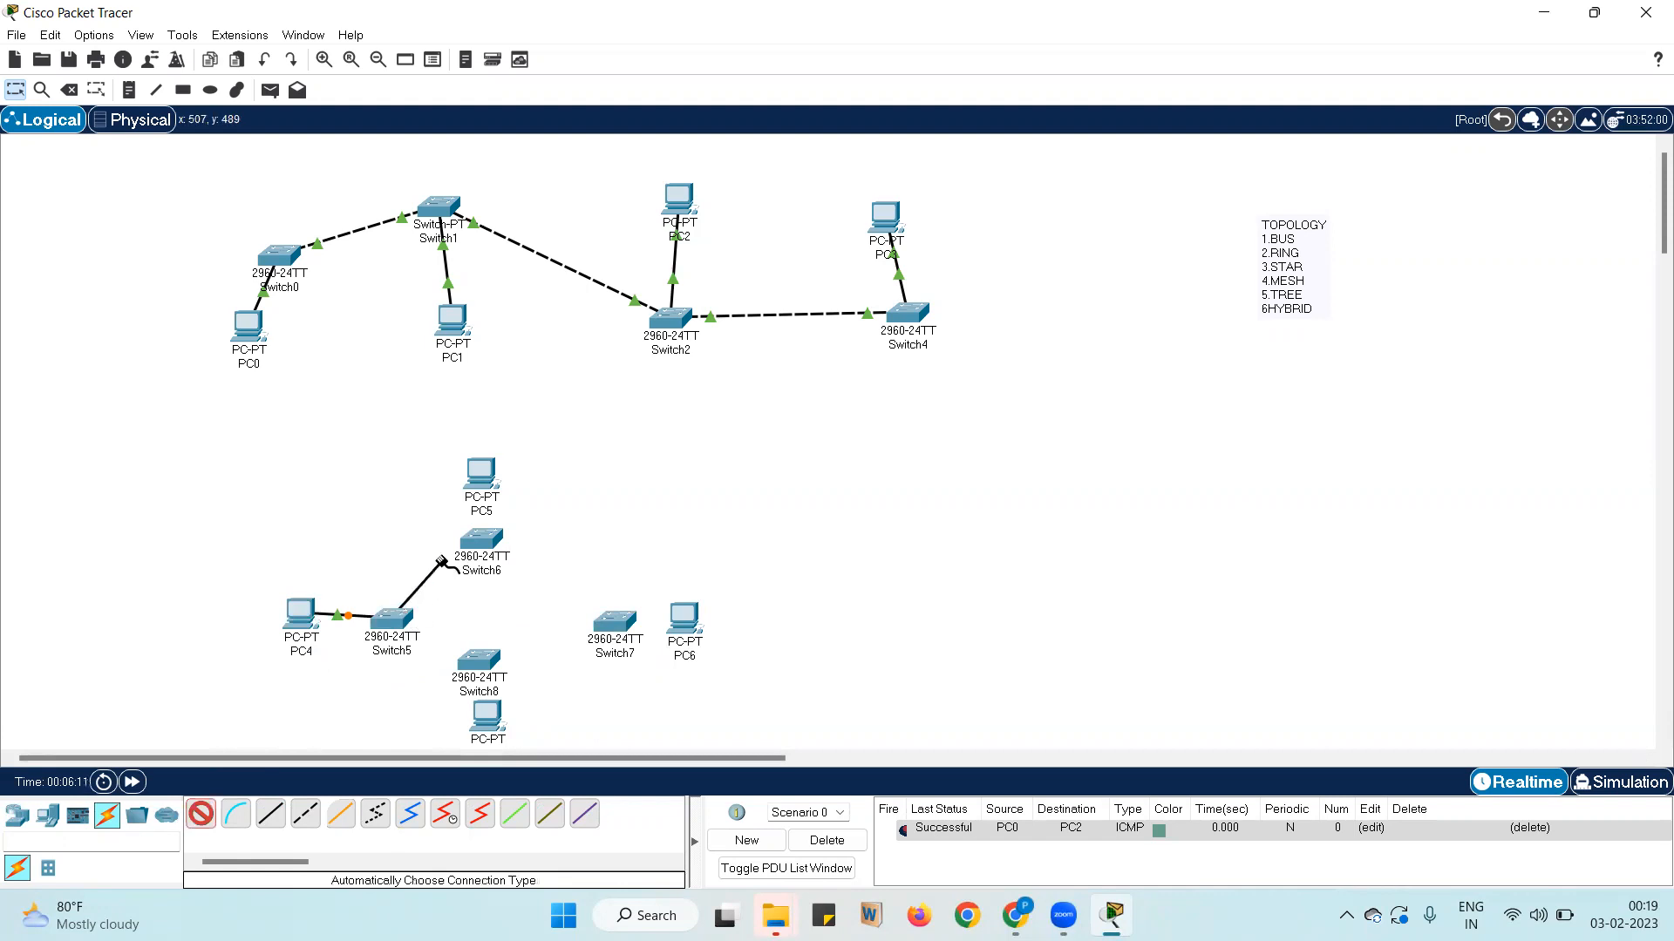
pyautogui.click(482, 540)
# Connect Switch5 to Switch8 and Switch8 to Switch7 using automatically chosen connections
pyautogui.click(201, 813)
pyautogui.click(397, 620)
pyautogui.click(447, 655)
pyautogui.click(470, 660)
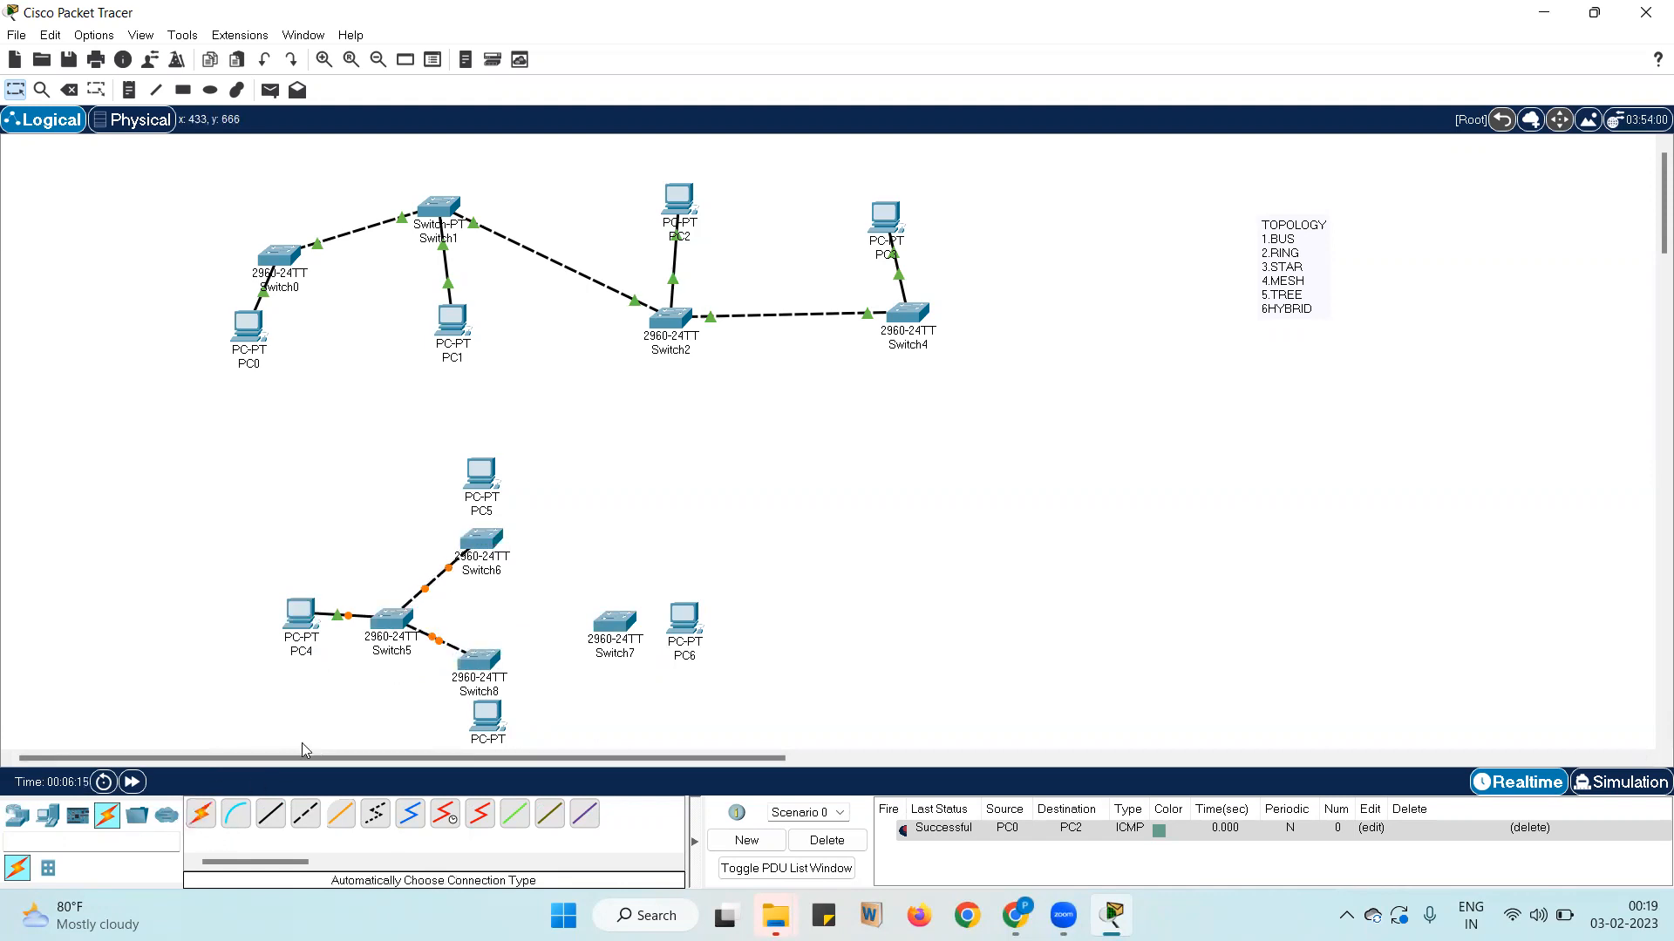
pyautogui.click(484, 658)
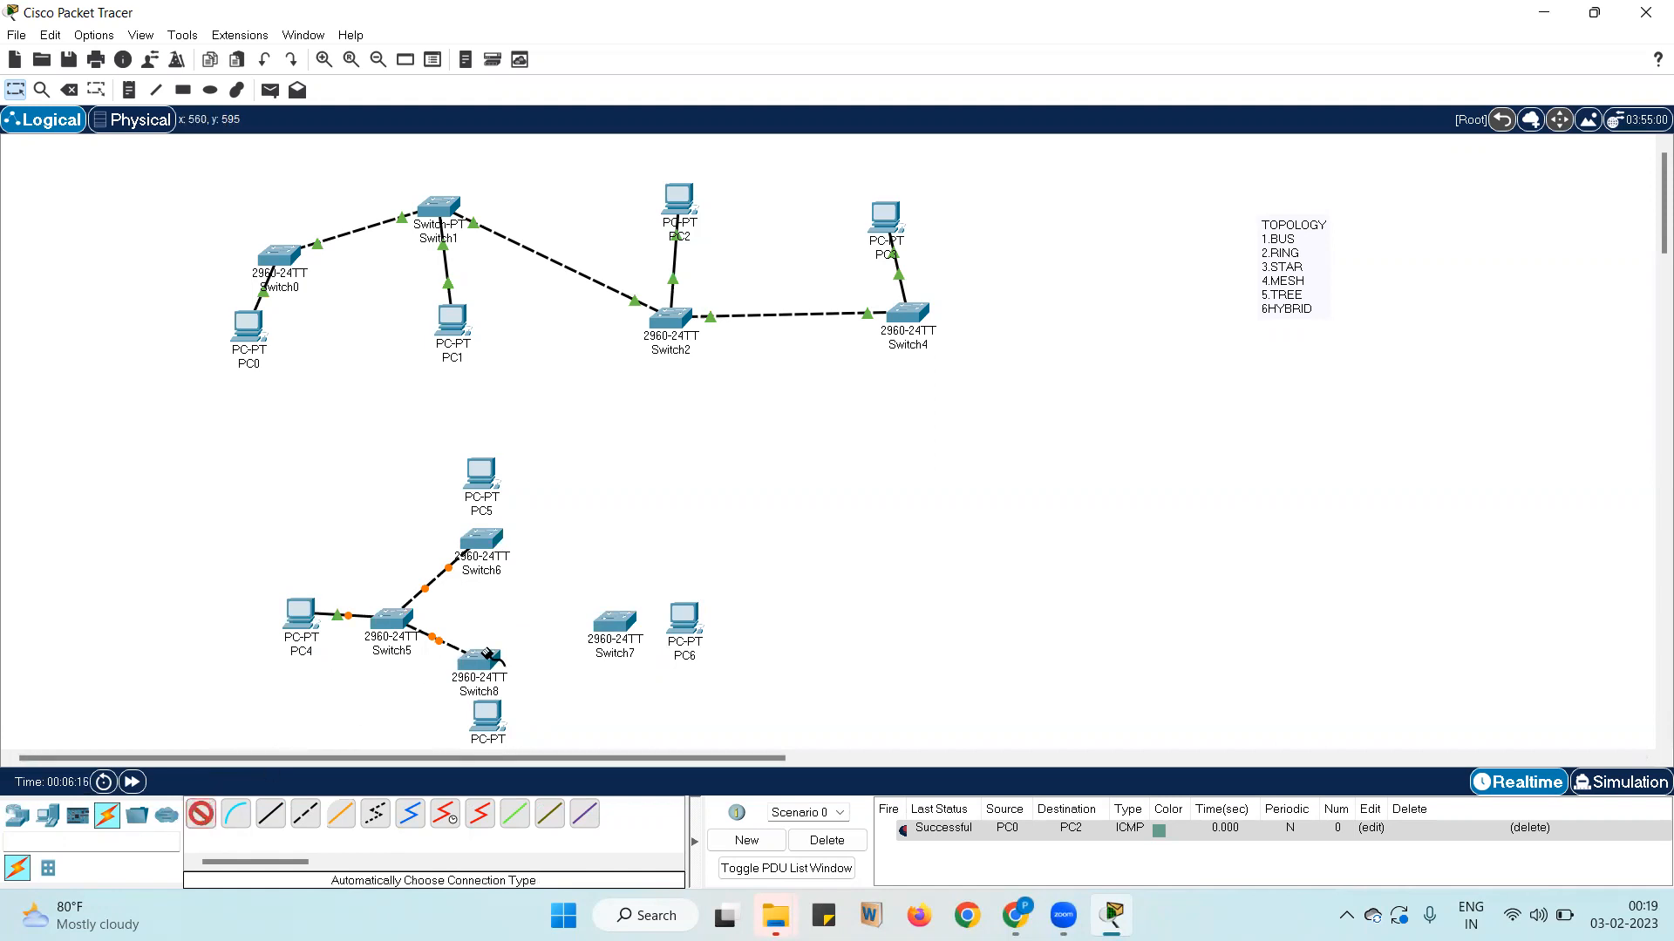
pyautogui.click(598, 628)
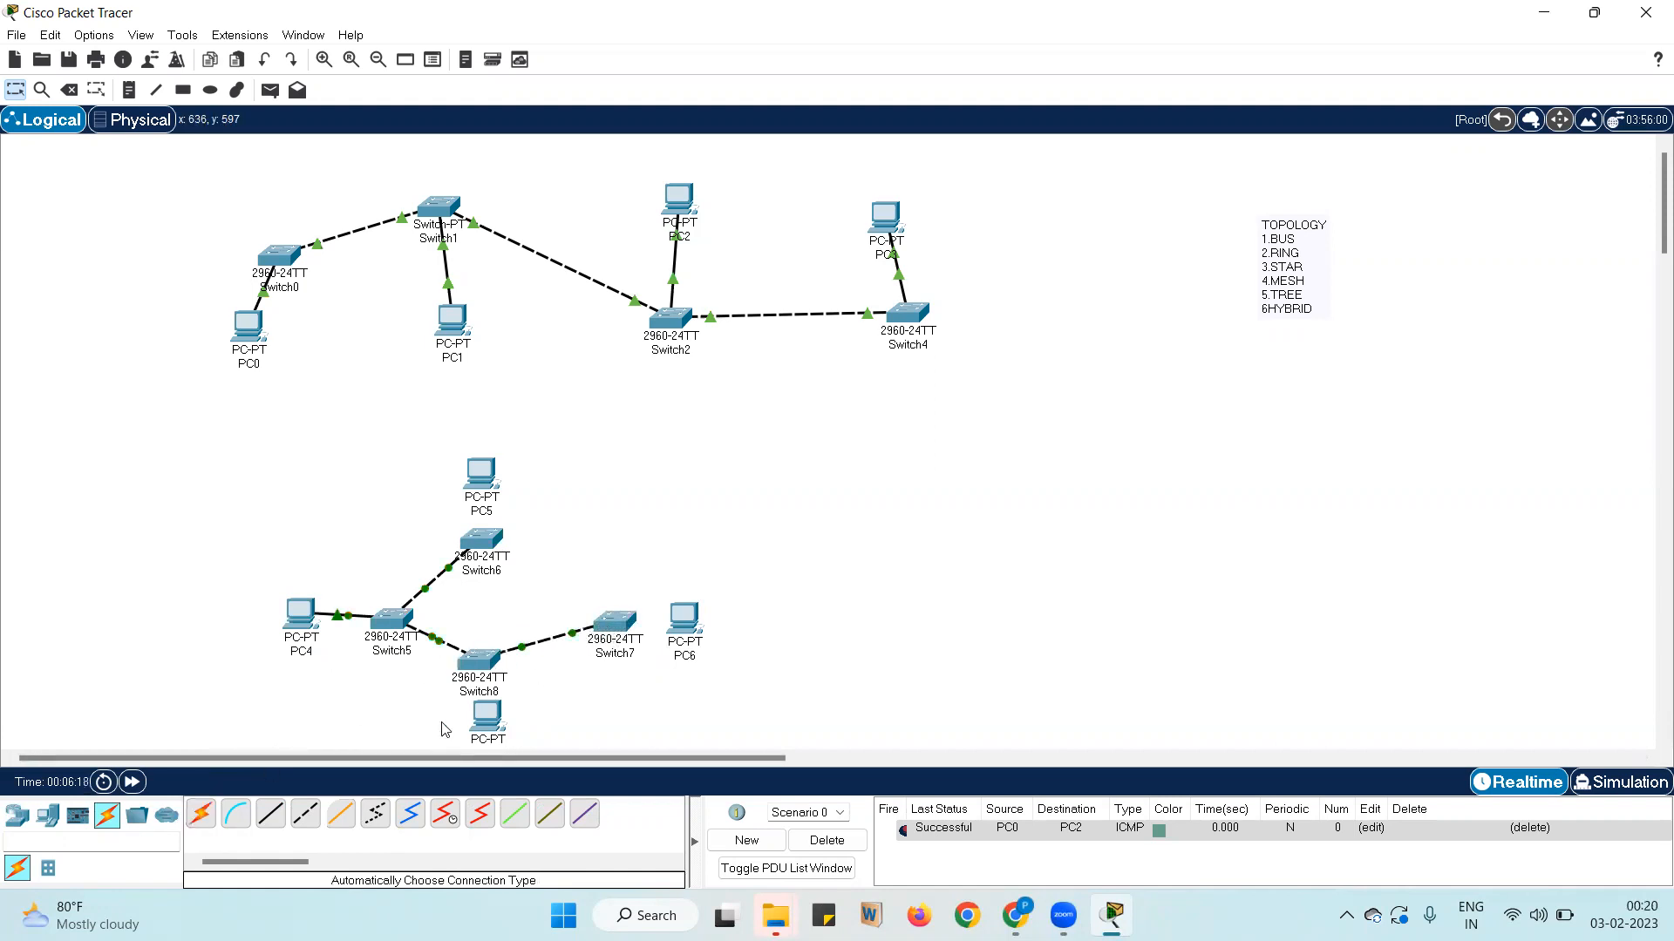
# Connect Switch7 to PC6 and Switch8 to PC7 using automatically chosen connections
pyautogui.click(199, 817)
pyautogui.click(615, 622)
pyautogui.click(685, 619)
pyautogui.click(202, 815)
pyautogui.click(480, 660)
pyautogui.click(496, 715)
# Close the ring by connecting Switch7 to Switch6, and connect Switch6 to PC5, using automatically chosen connections
pyautogui.click(201, 816)
pyautogui.click(613, 625)
pyautogui.click(486, 542)
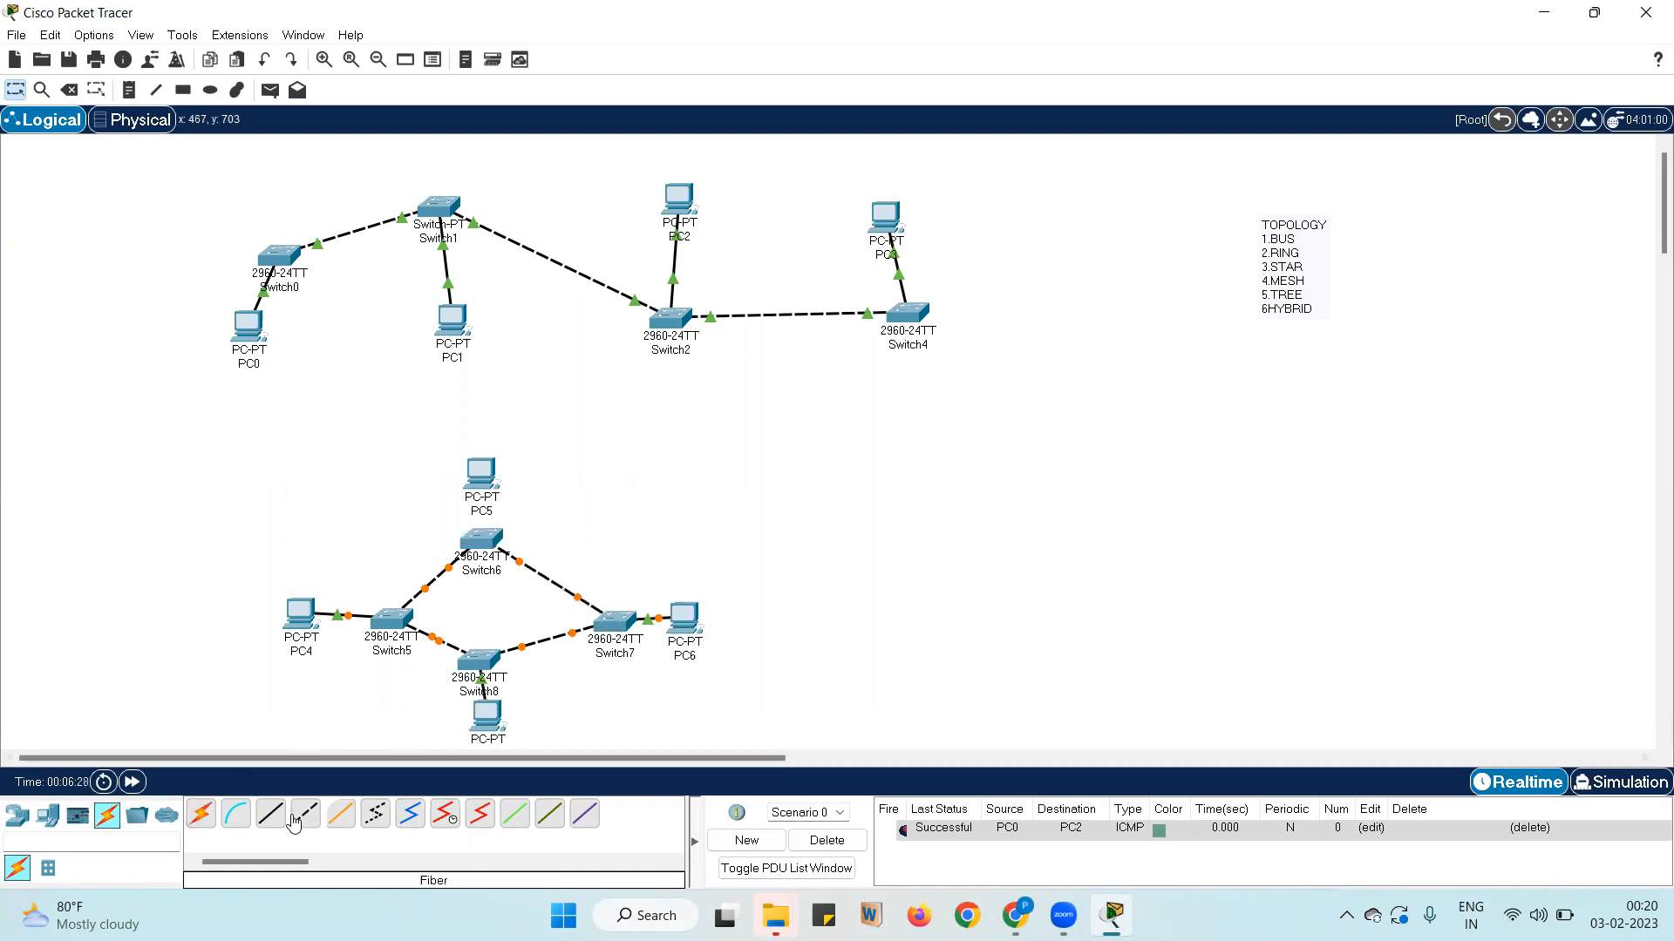
pyautogui.click(200, 815)
pyautogui.click(484, 545)
pyautogui.click(484, 478)
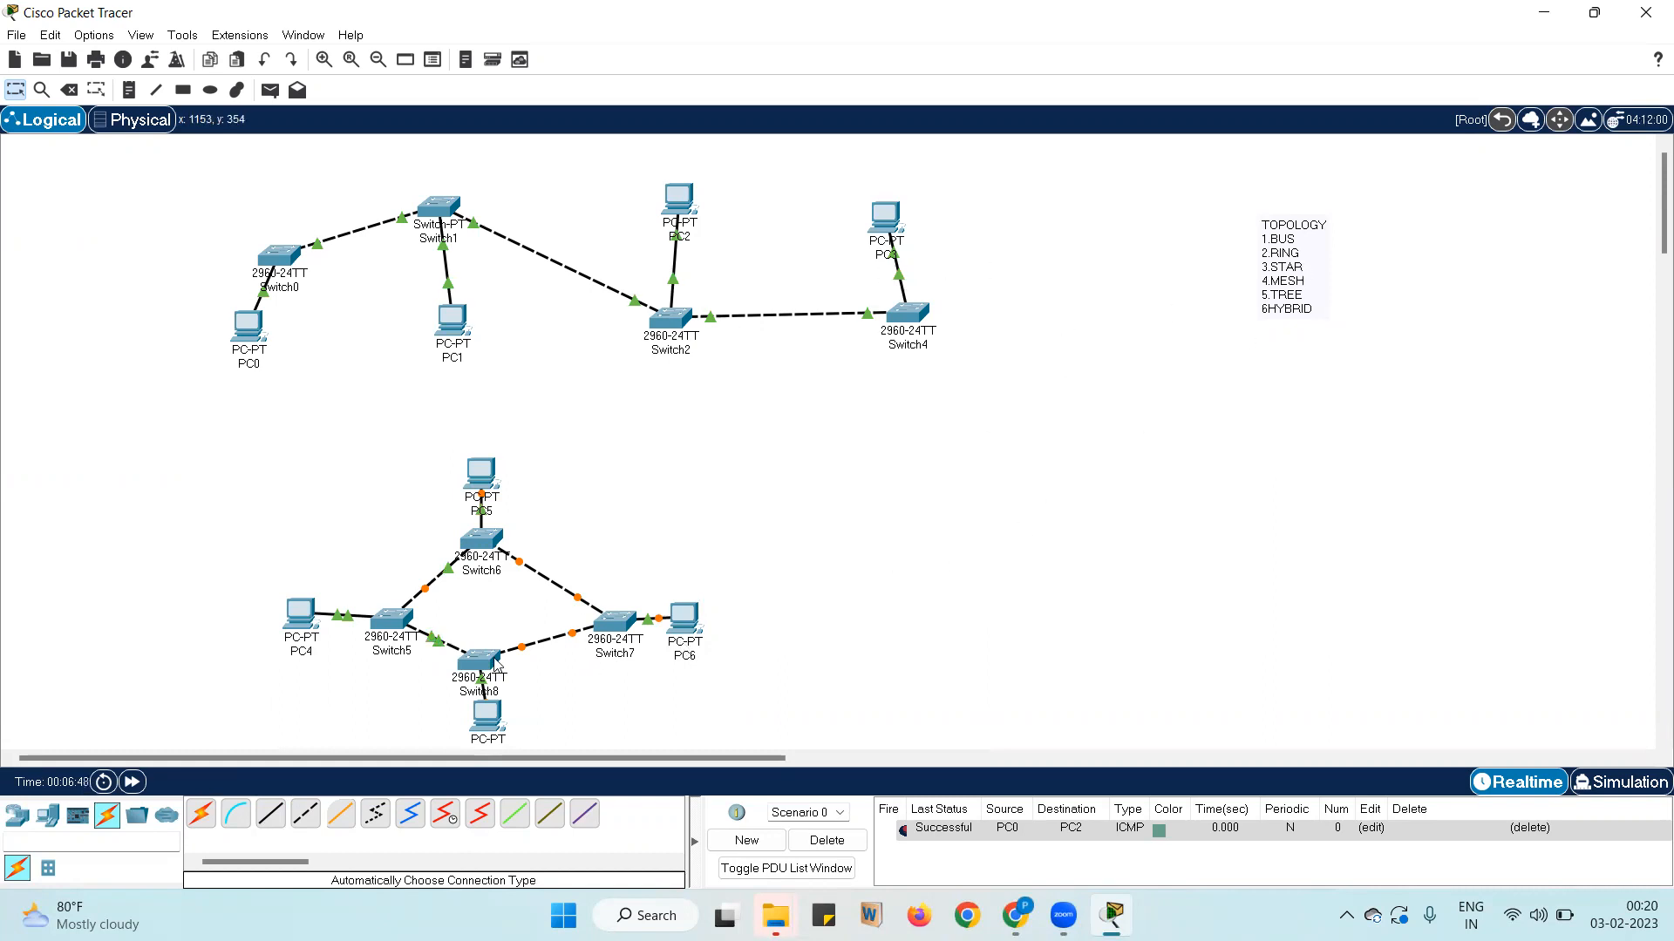
# Place a Hub-PT in the empty area below the topology list note
pyautogui.click(48, 821)
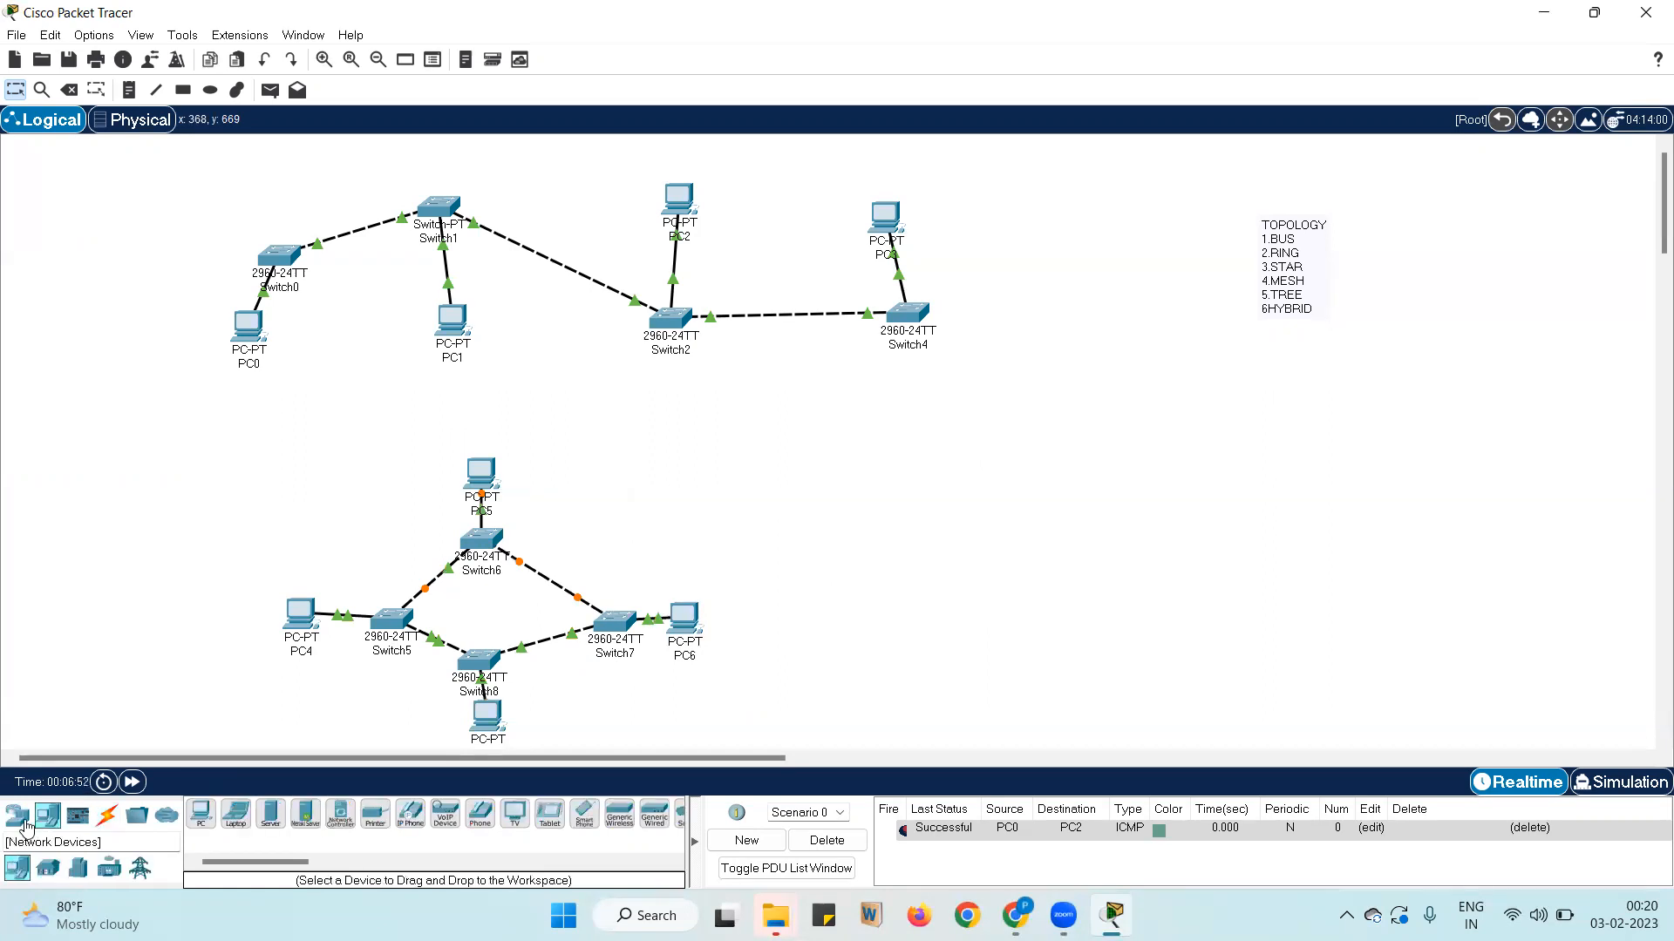
pyautogui.click(21, 820)
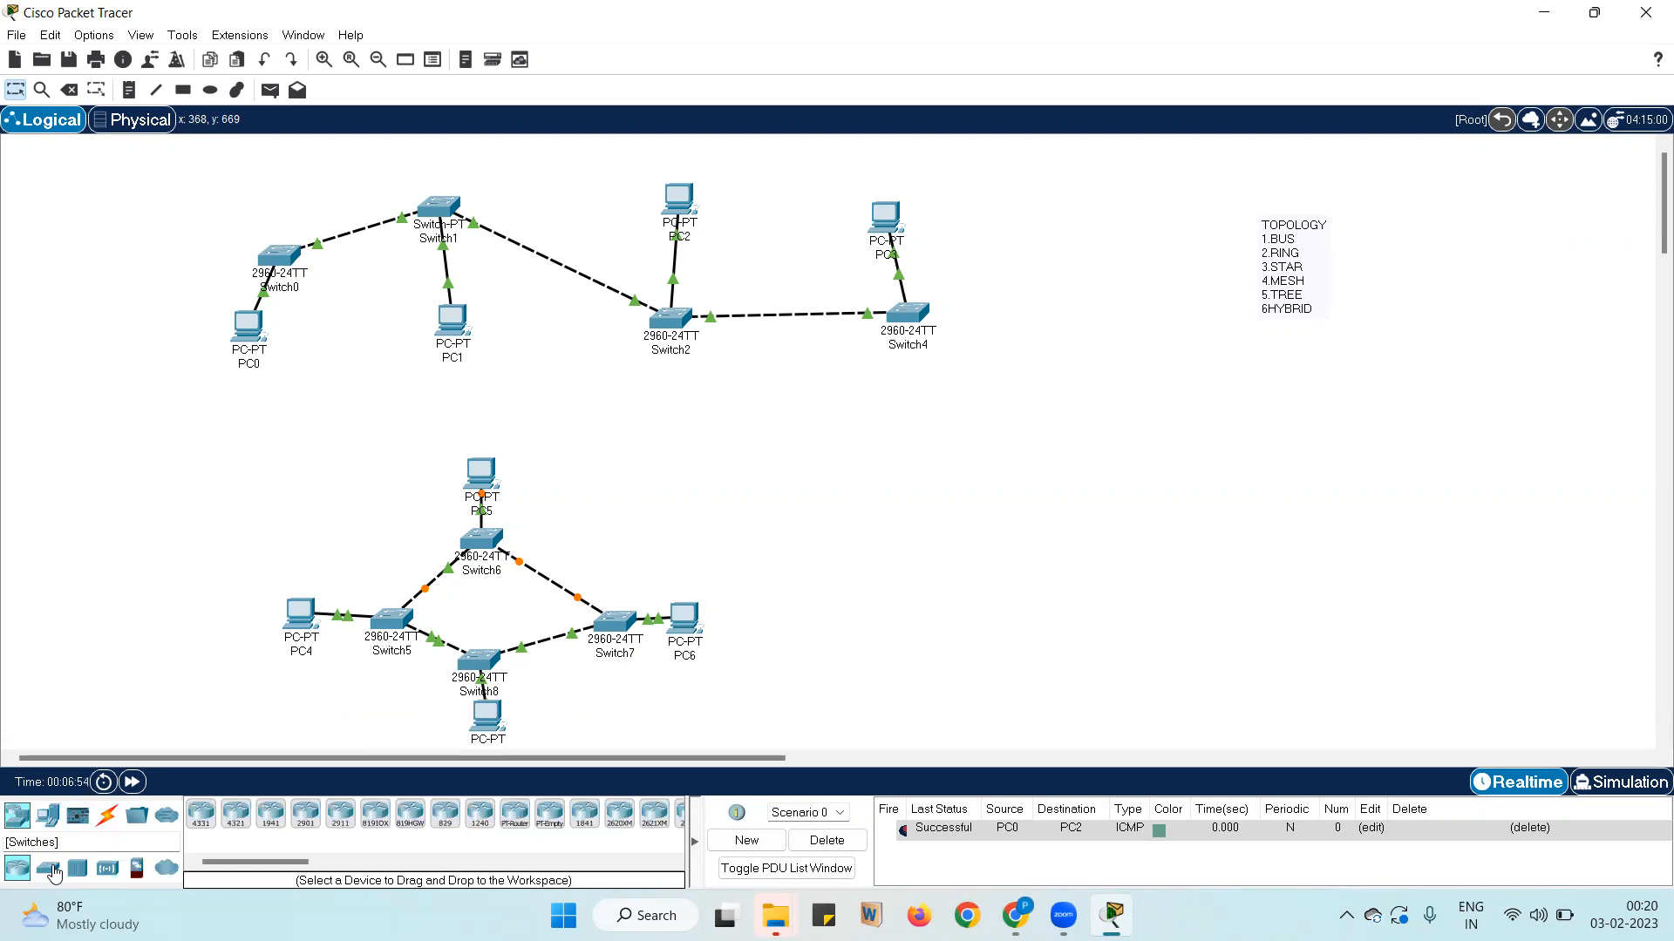
pyautogui.moveTo(78, 872); pyautogui.dragTo(1203, 497)
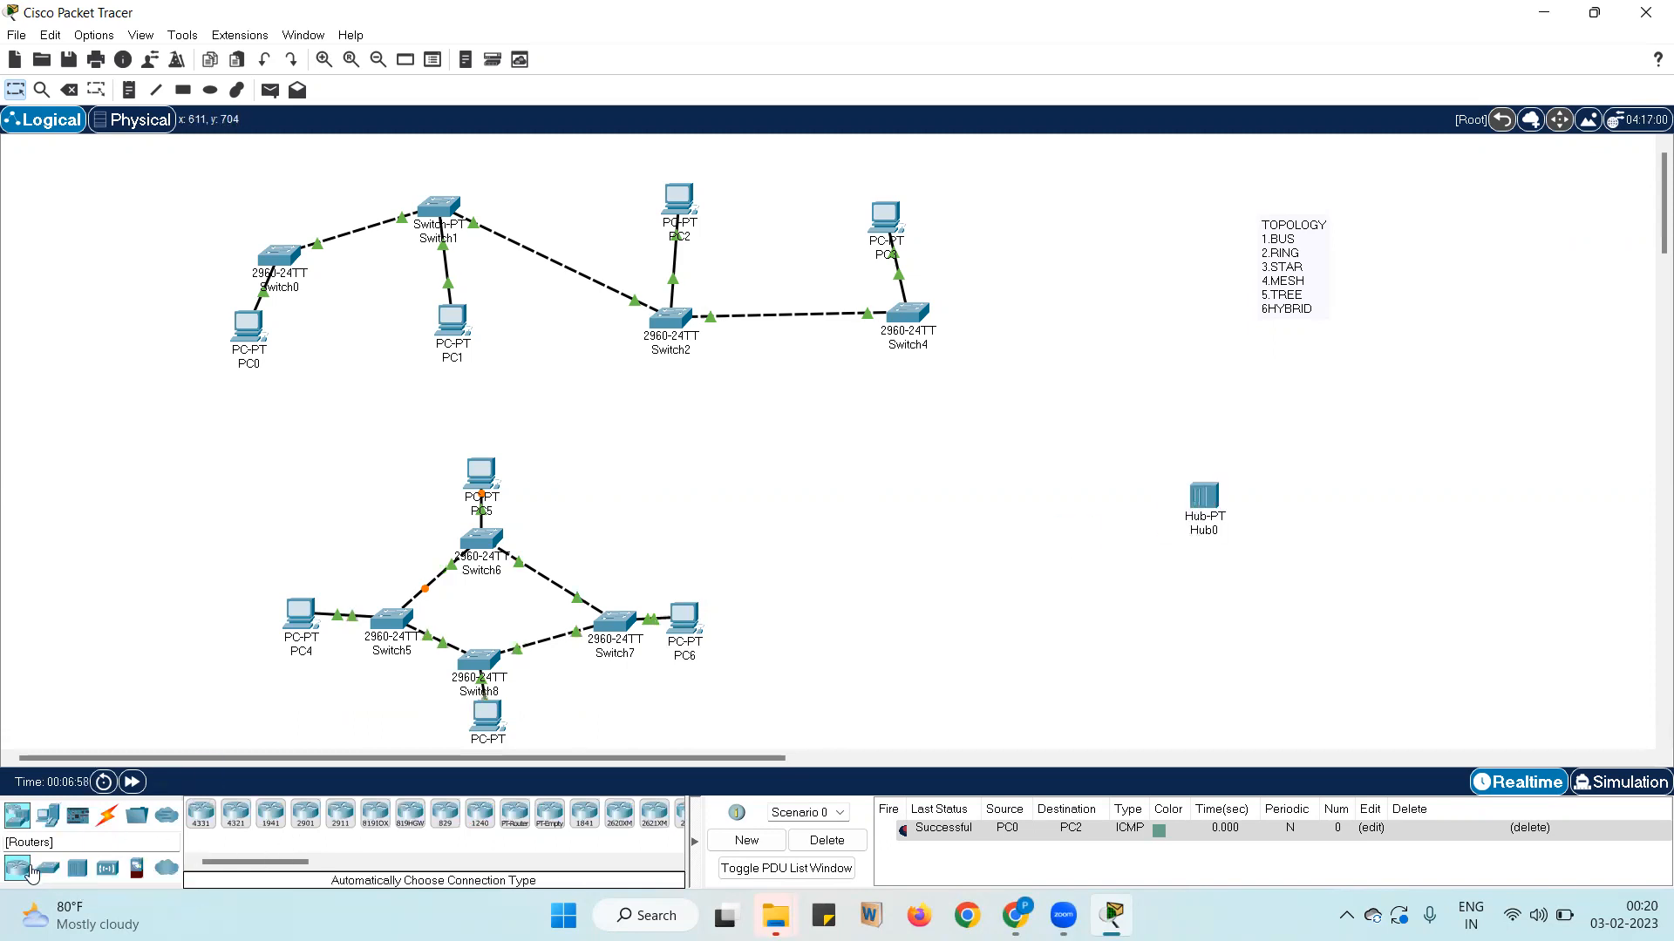
# Place five PCs around Hub0 for a star topology
pyautogui.click(47, 820)
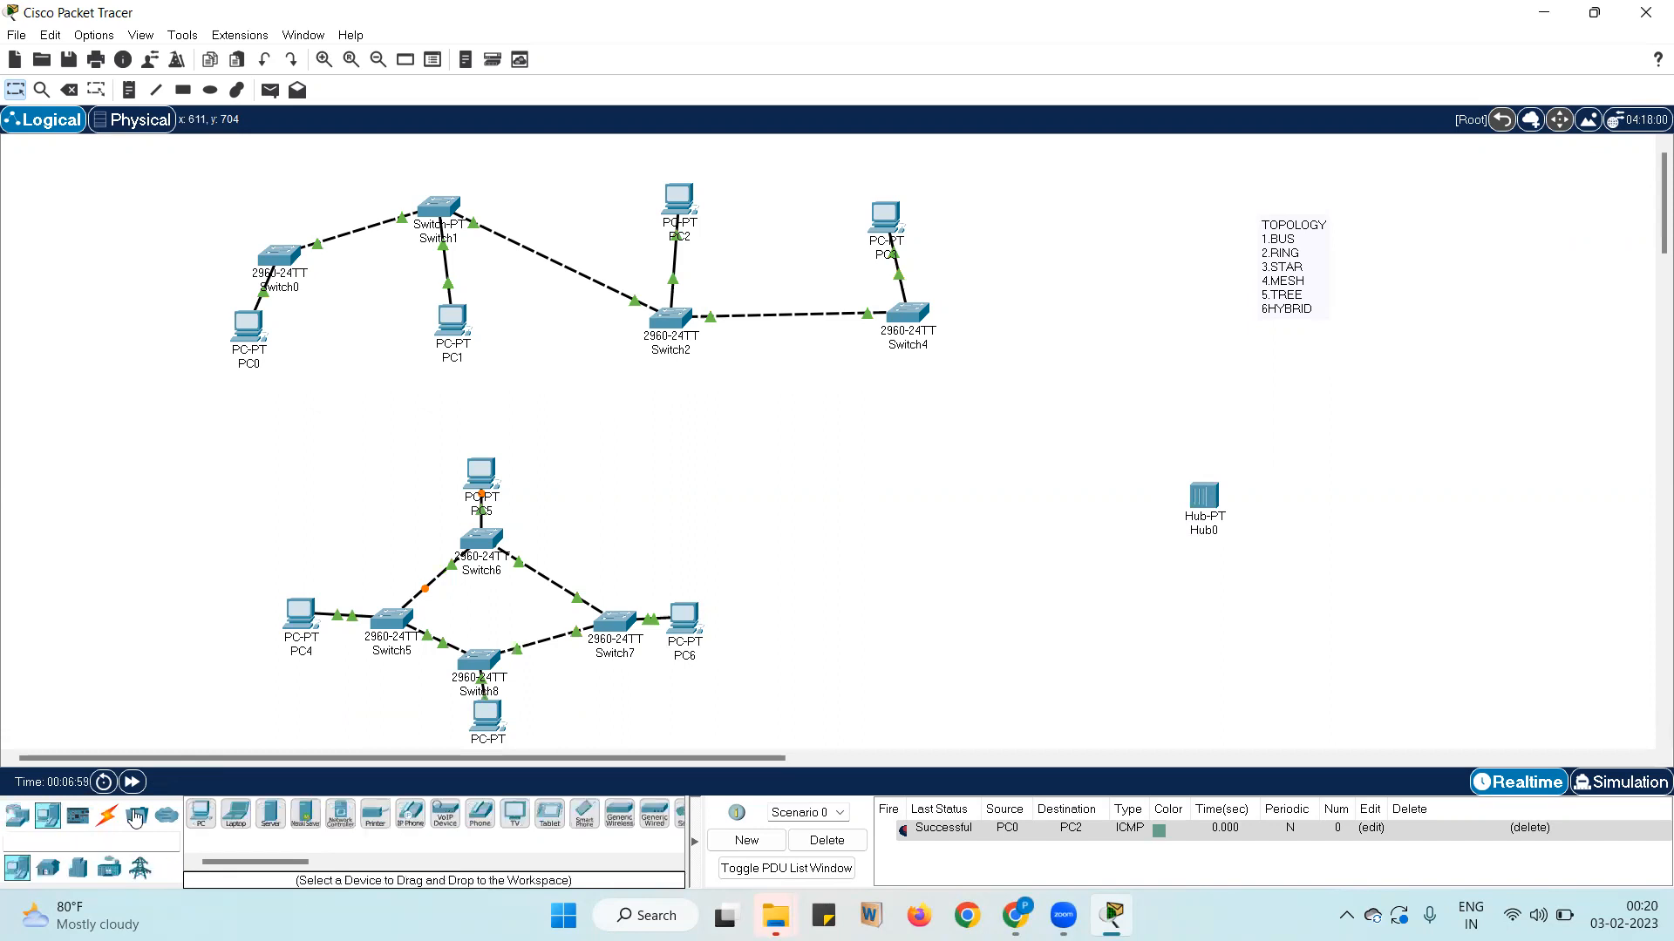
pyautogui.click(201, 814)
pyautogui.click(1247, 422)
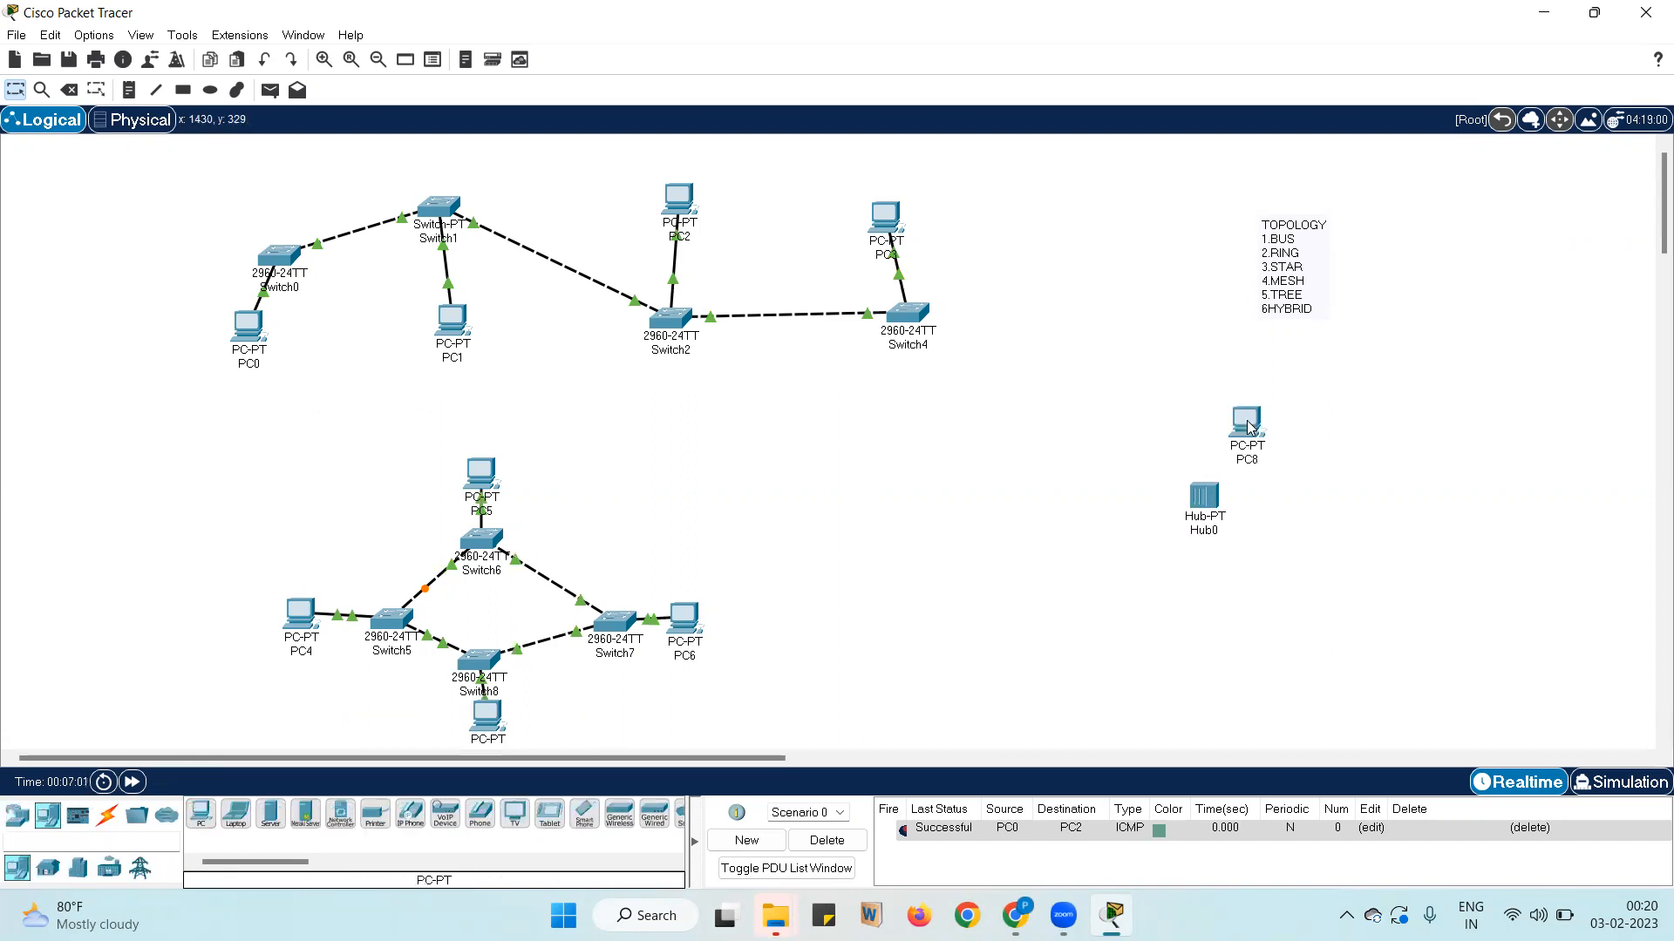
pyautogui.click(203, 814)
pyautogui.click(1300, 530)
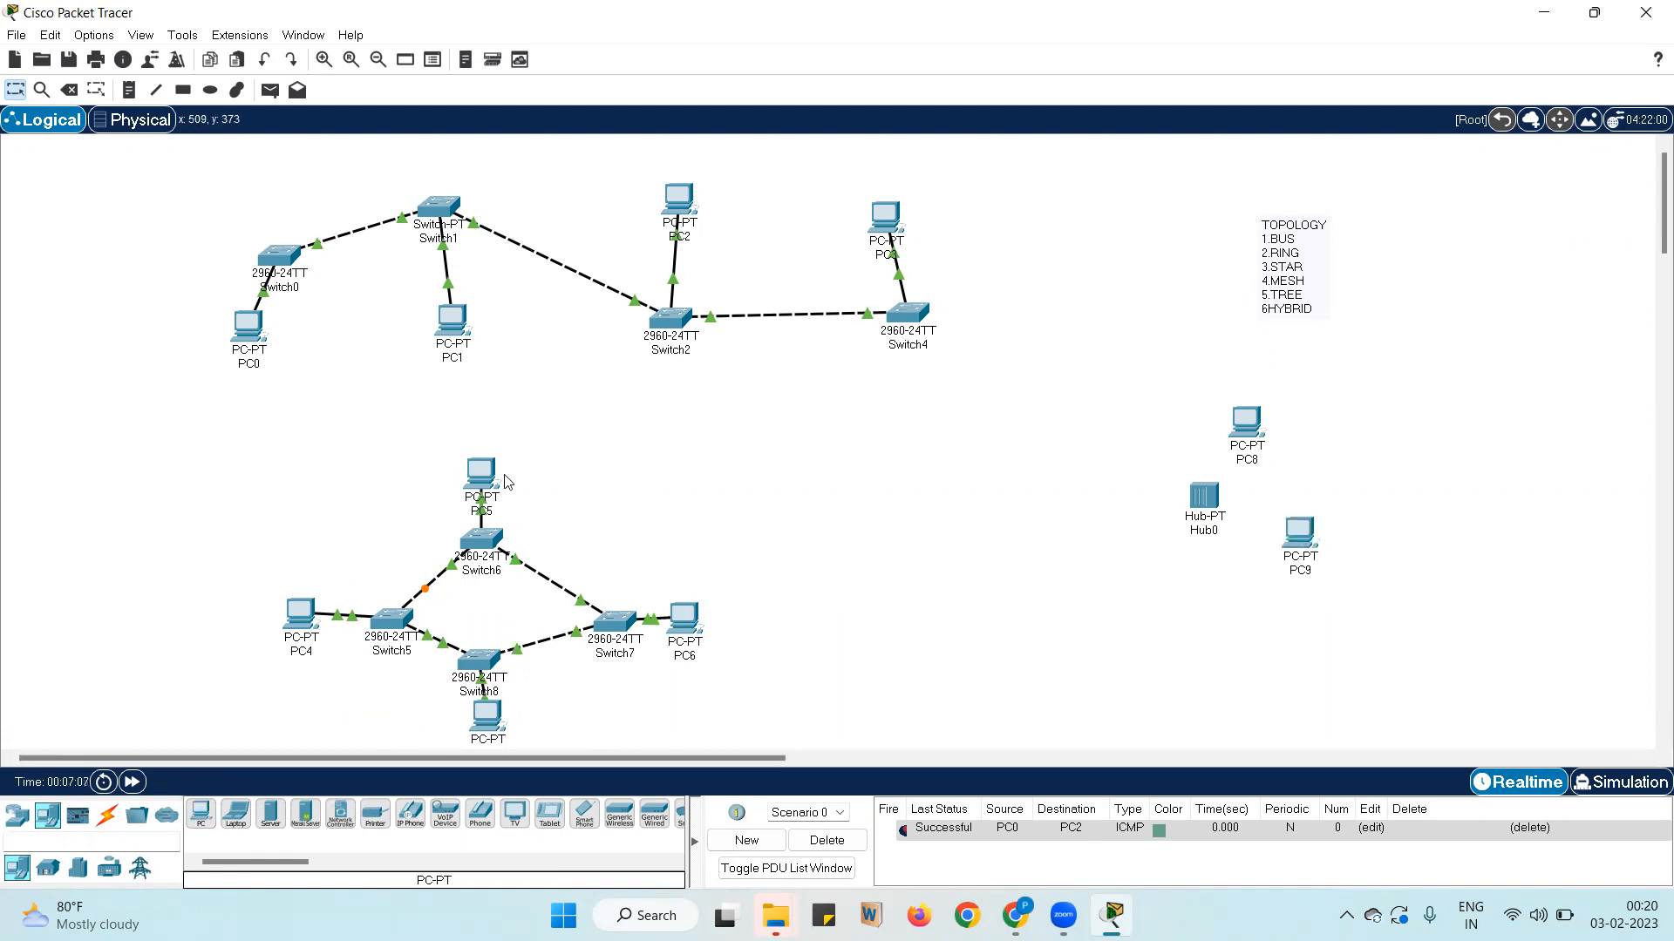
pyautogui.click(202, 815)
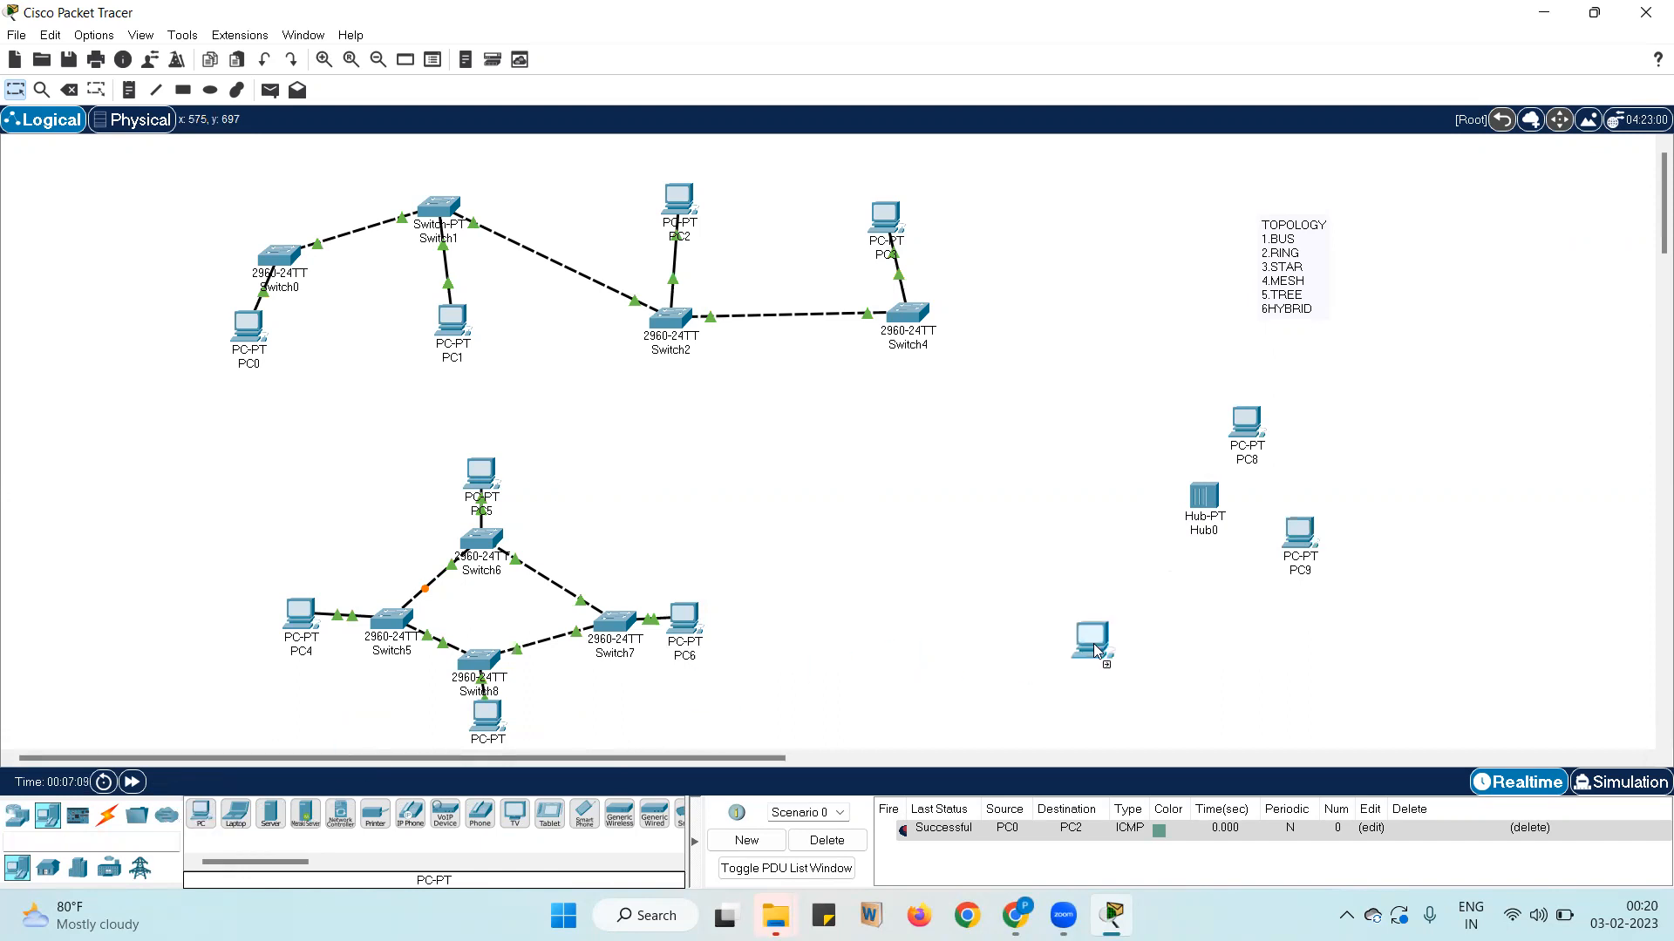
pyautogui.click(1223, 629)
pyautogui.click(202, 819)
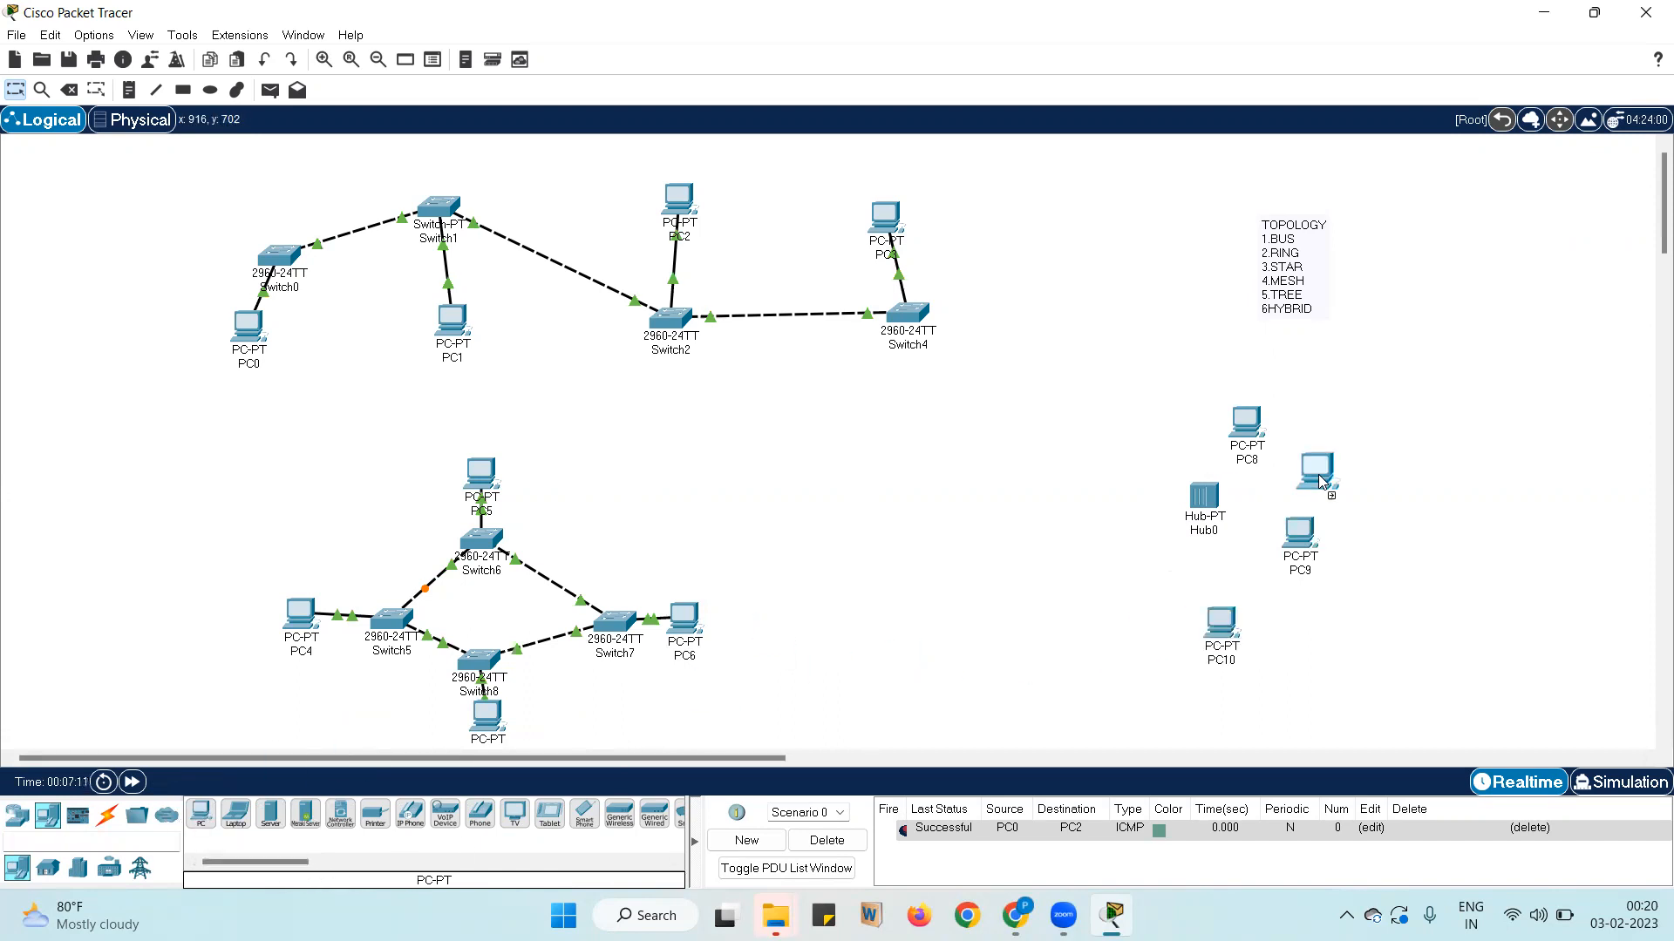
pyautogui.click(1050, 621)
pyautogui.click(202, 820)
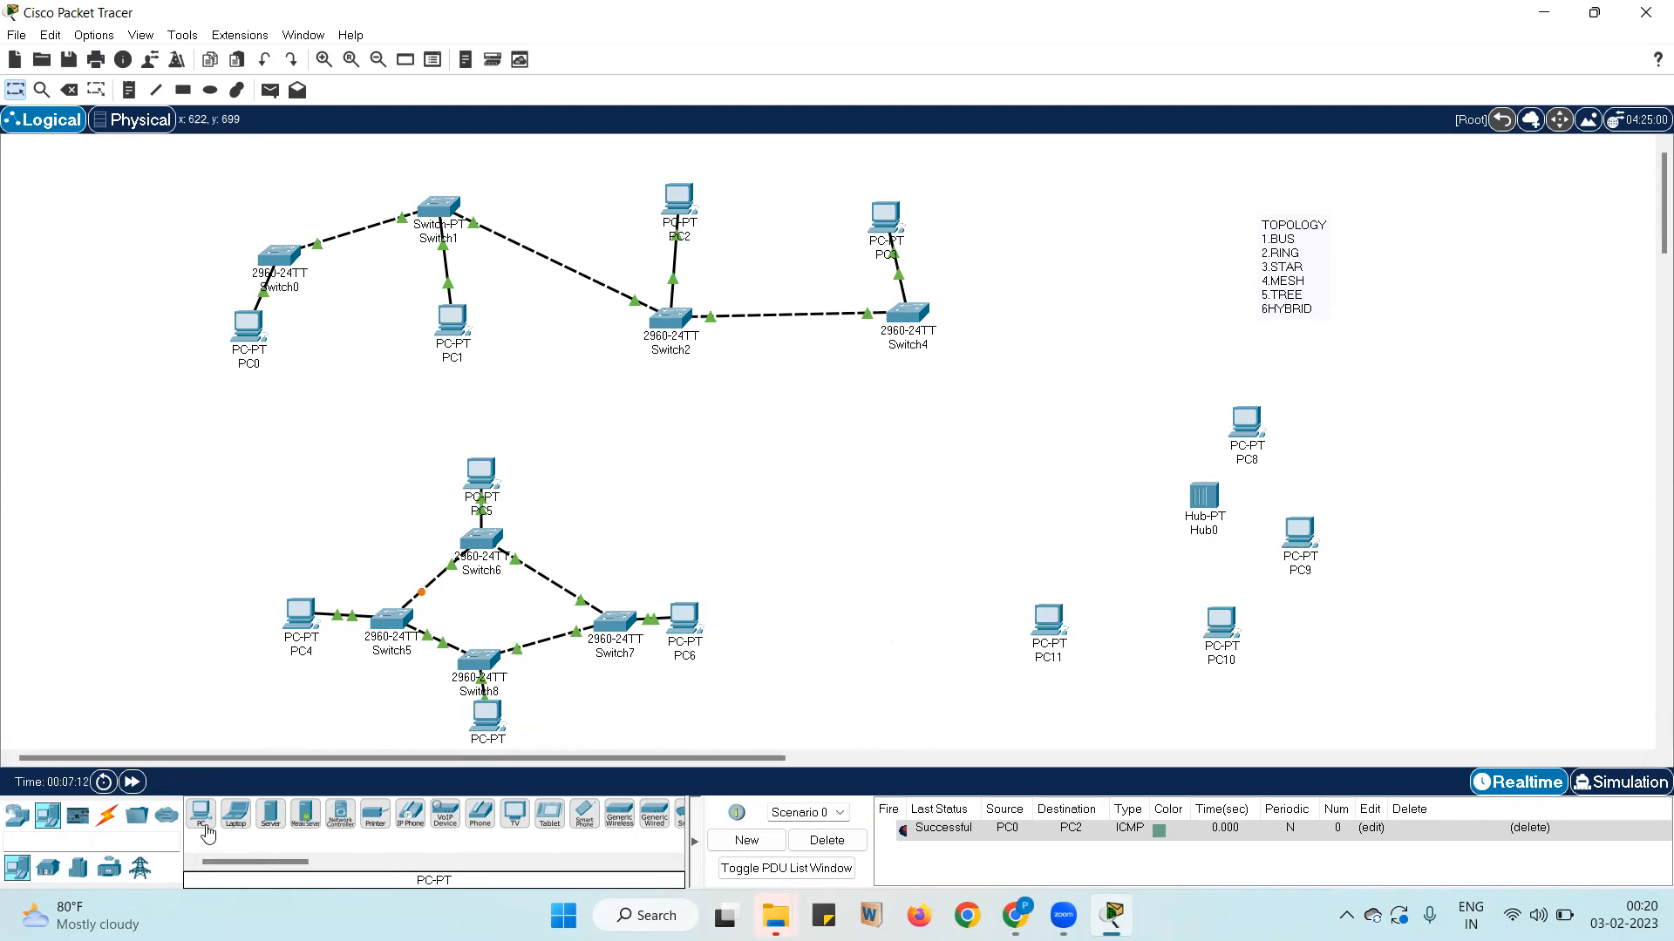
pyautogui.click(1077, 469)
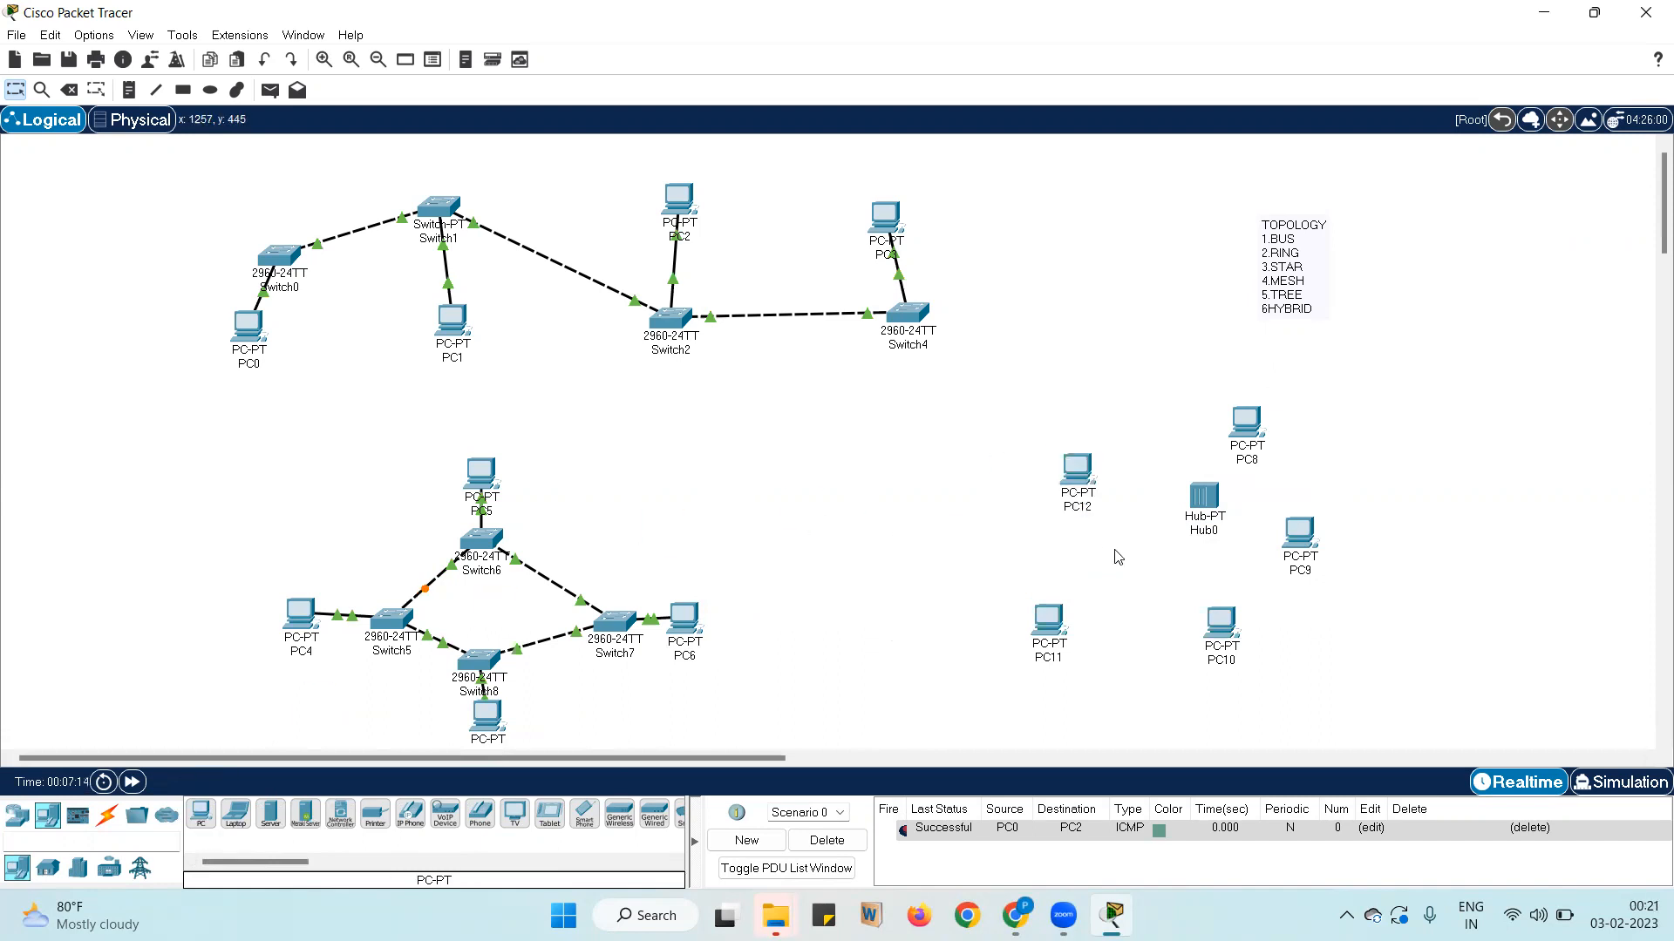
# Connect Hub0 to PC12, PC9 and PC10 using automatically chosen connections
pyautogui.click(107, 815)
pyautogui.click(197, 817)
pyautogui.click(1204, 496)
pyautogui.click(1071, 473)
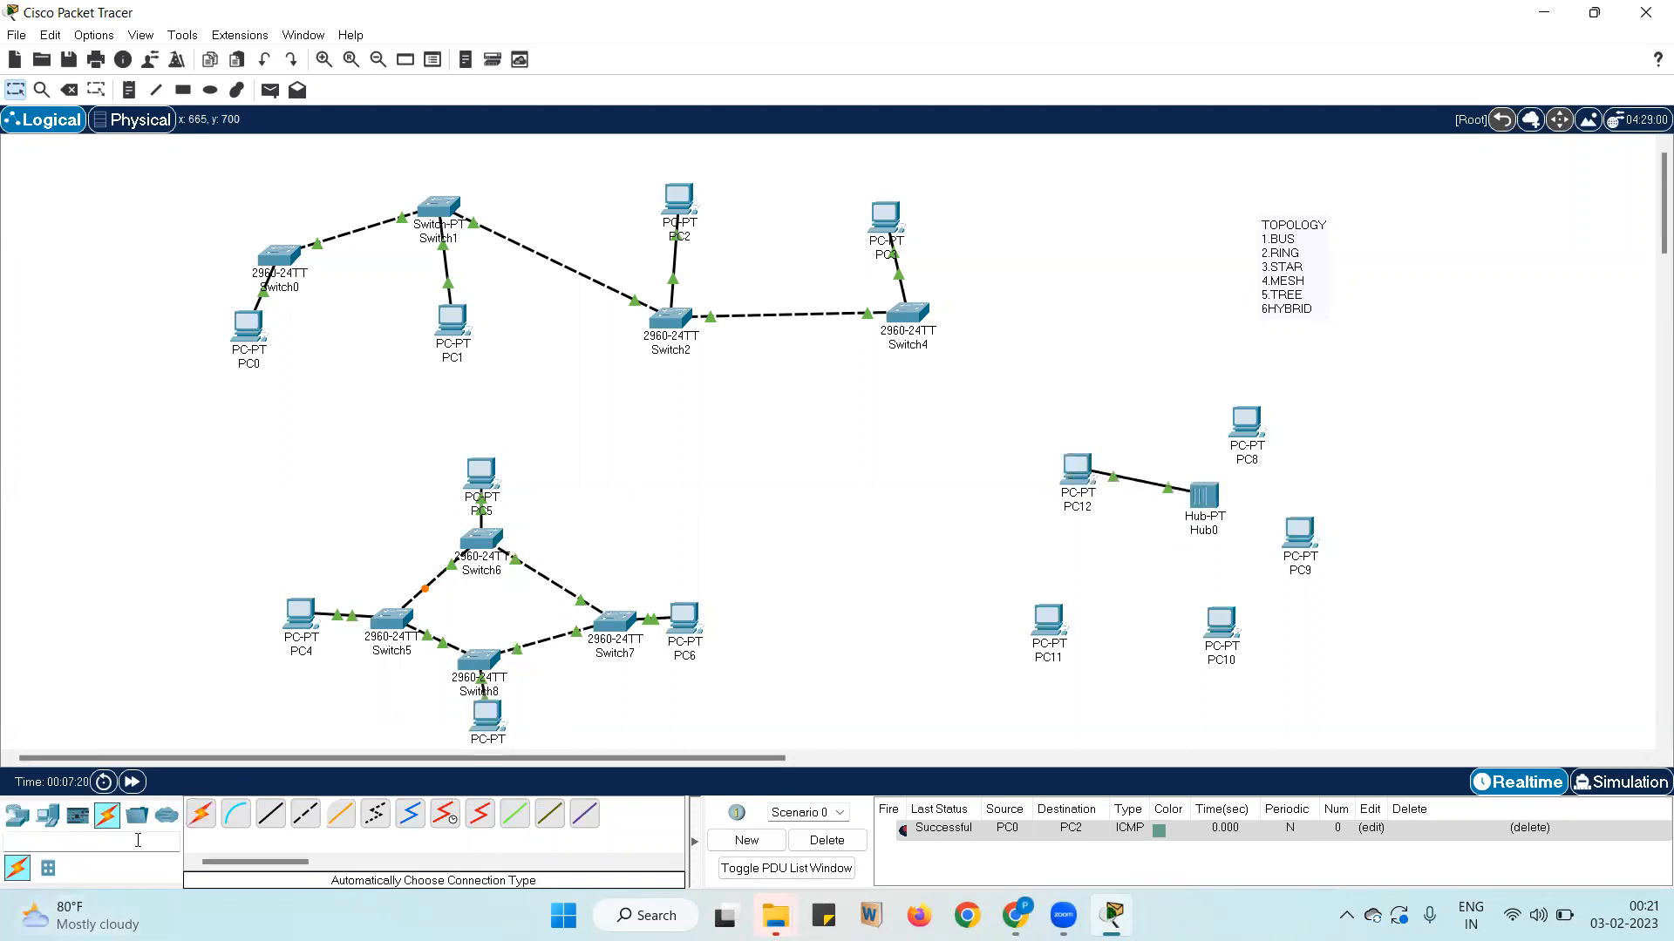
pyautogui.click(202, 824)
pyautogui.click(1204, 497)
pyautogui.click(1301, 536)
pyautogui.click(1204, 497)
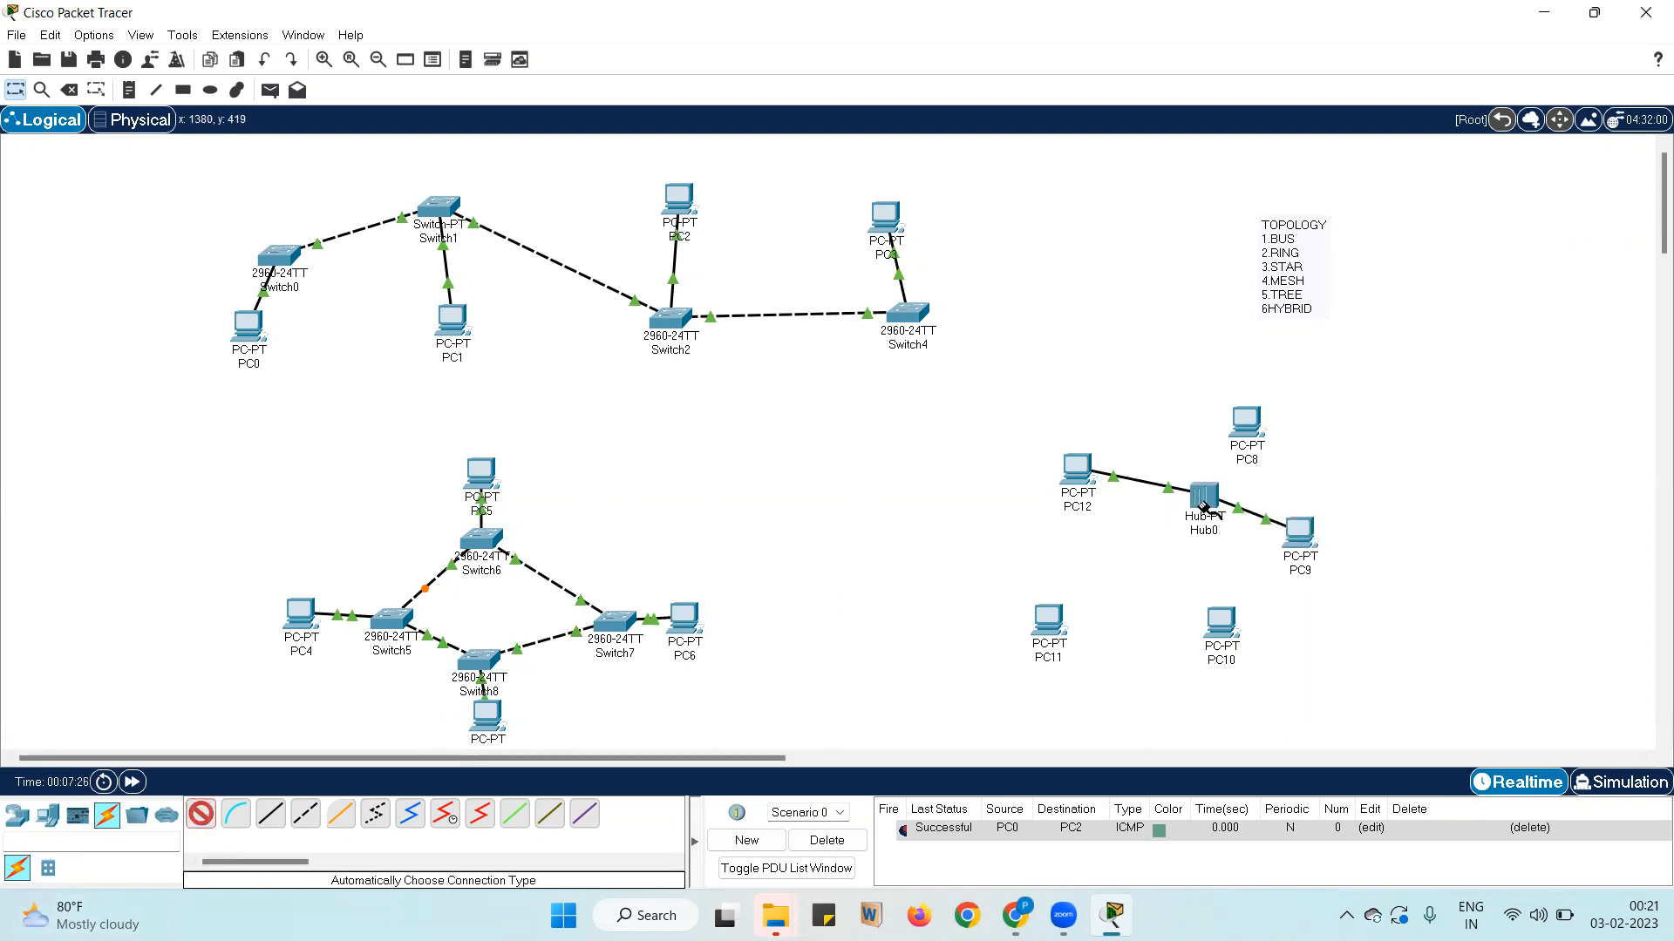
pyautogui.click(1219, 615)
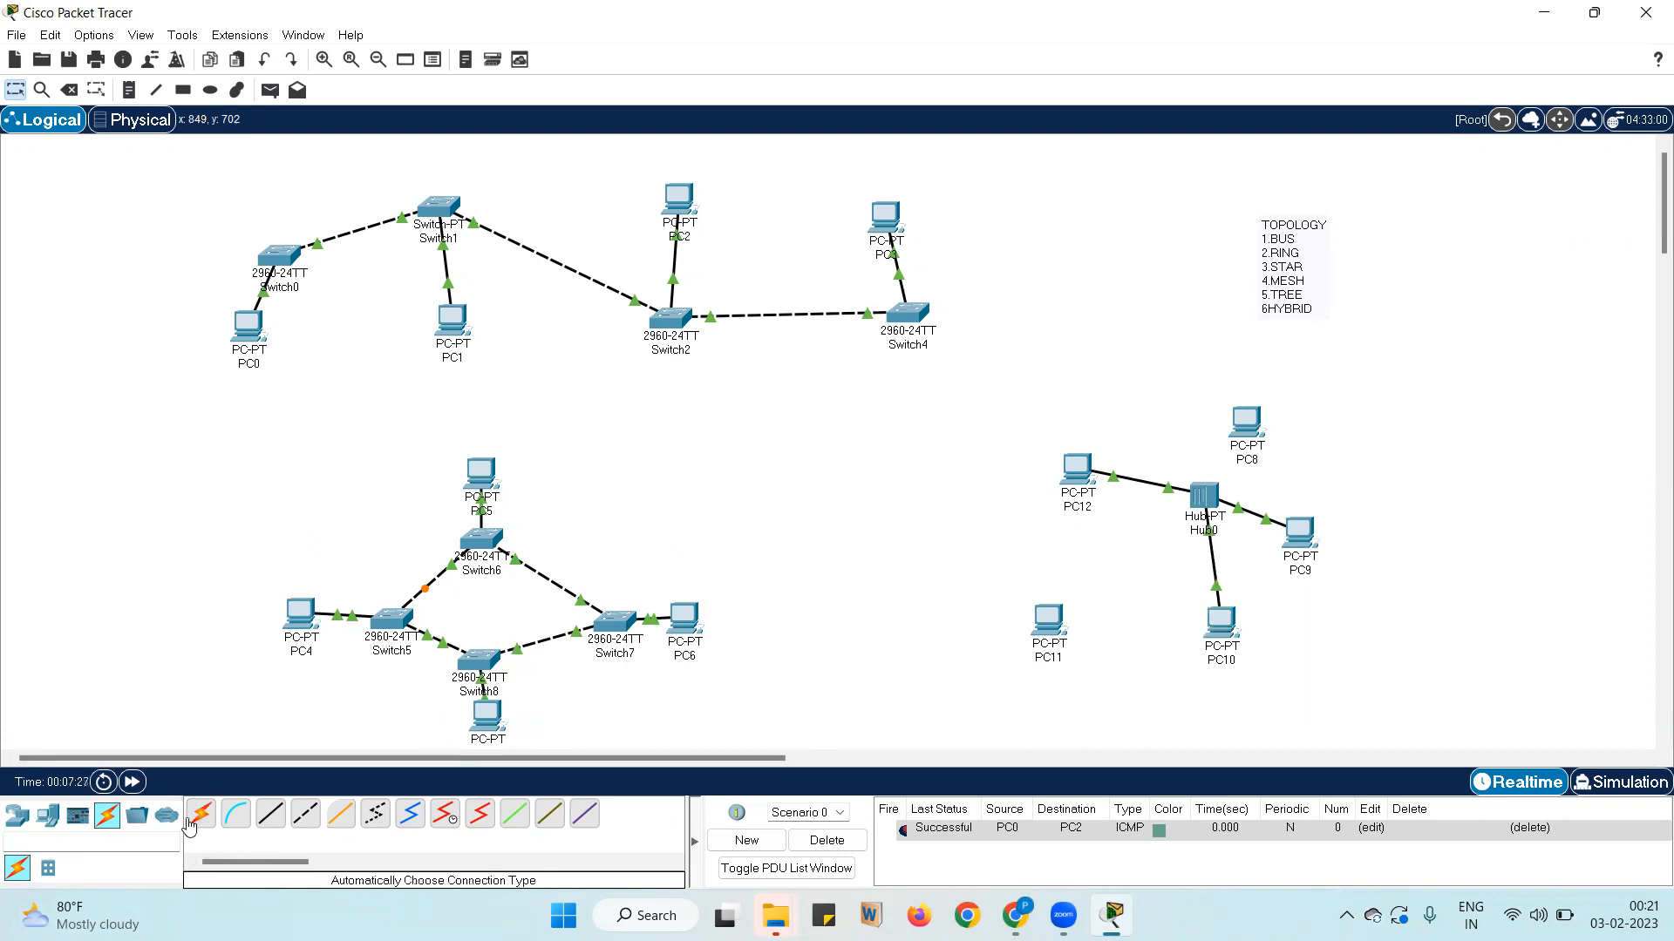
# Complete the star by connecting Hub0 to PC11 and PC8 using automatically chosen connections
pyautogui.click(197, 818)
pyautogui.click(1207, 510)
pyautogui.click(1050, 627)
pyautogui.click(203, 820)
pyautogui.click(1207, 505)
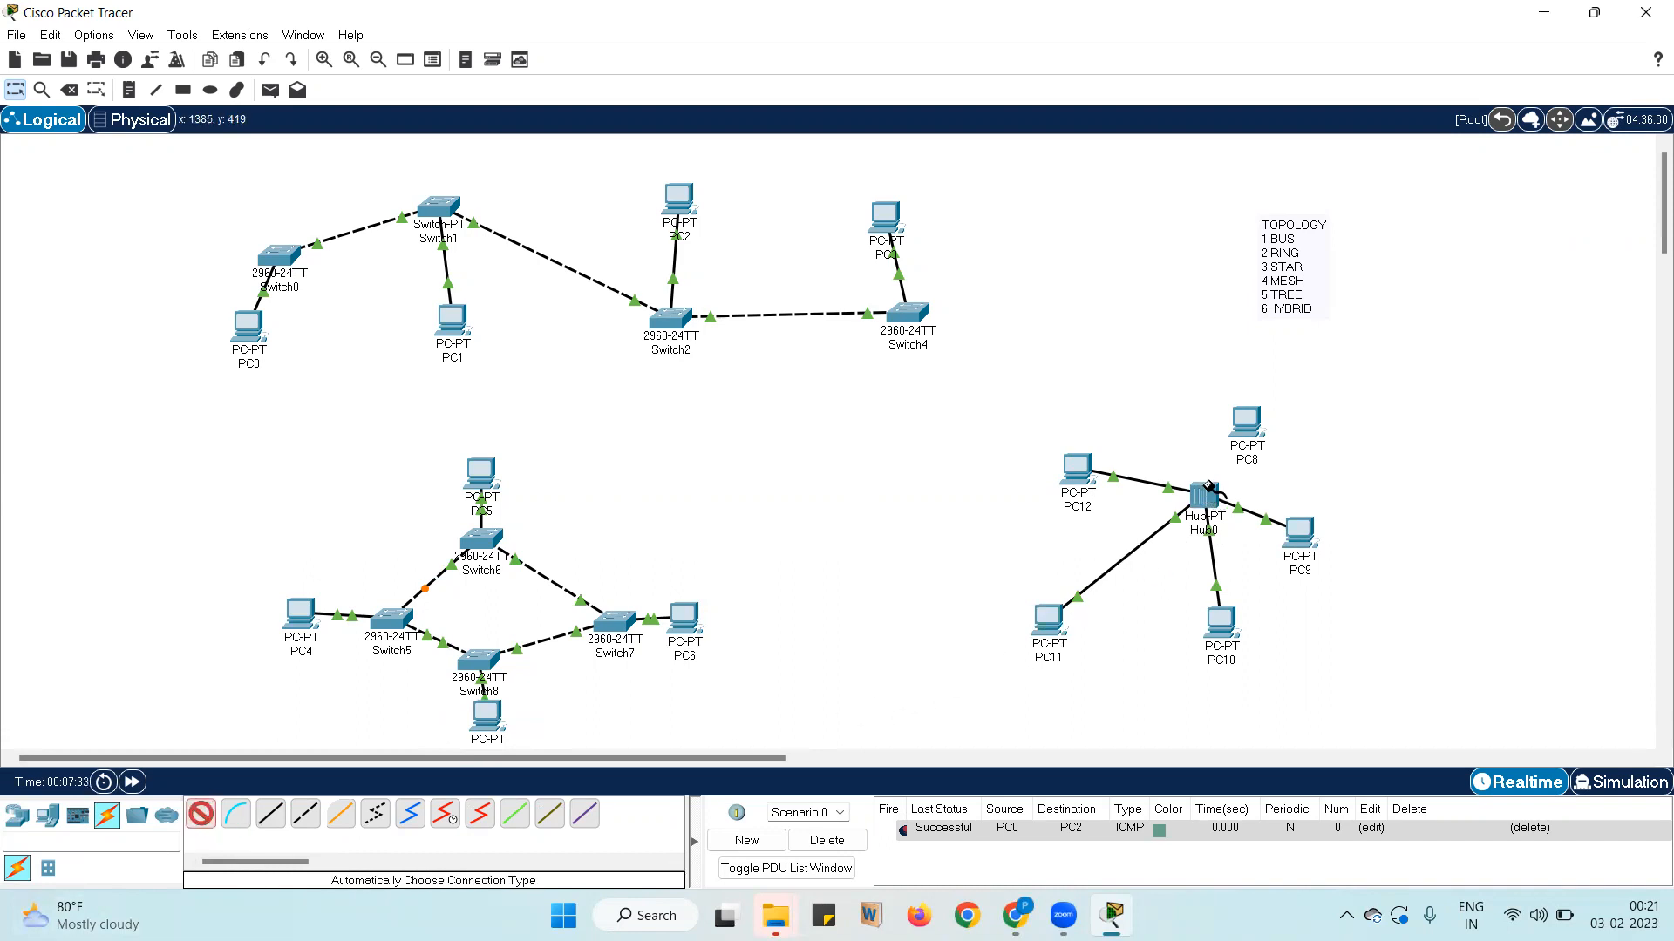
pyautogui.click(1237, 425)
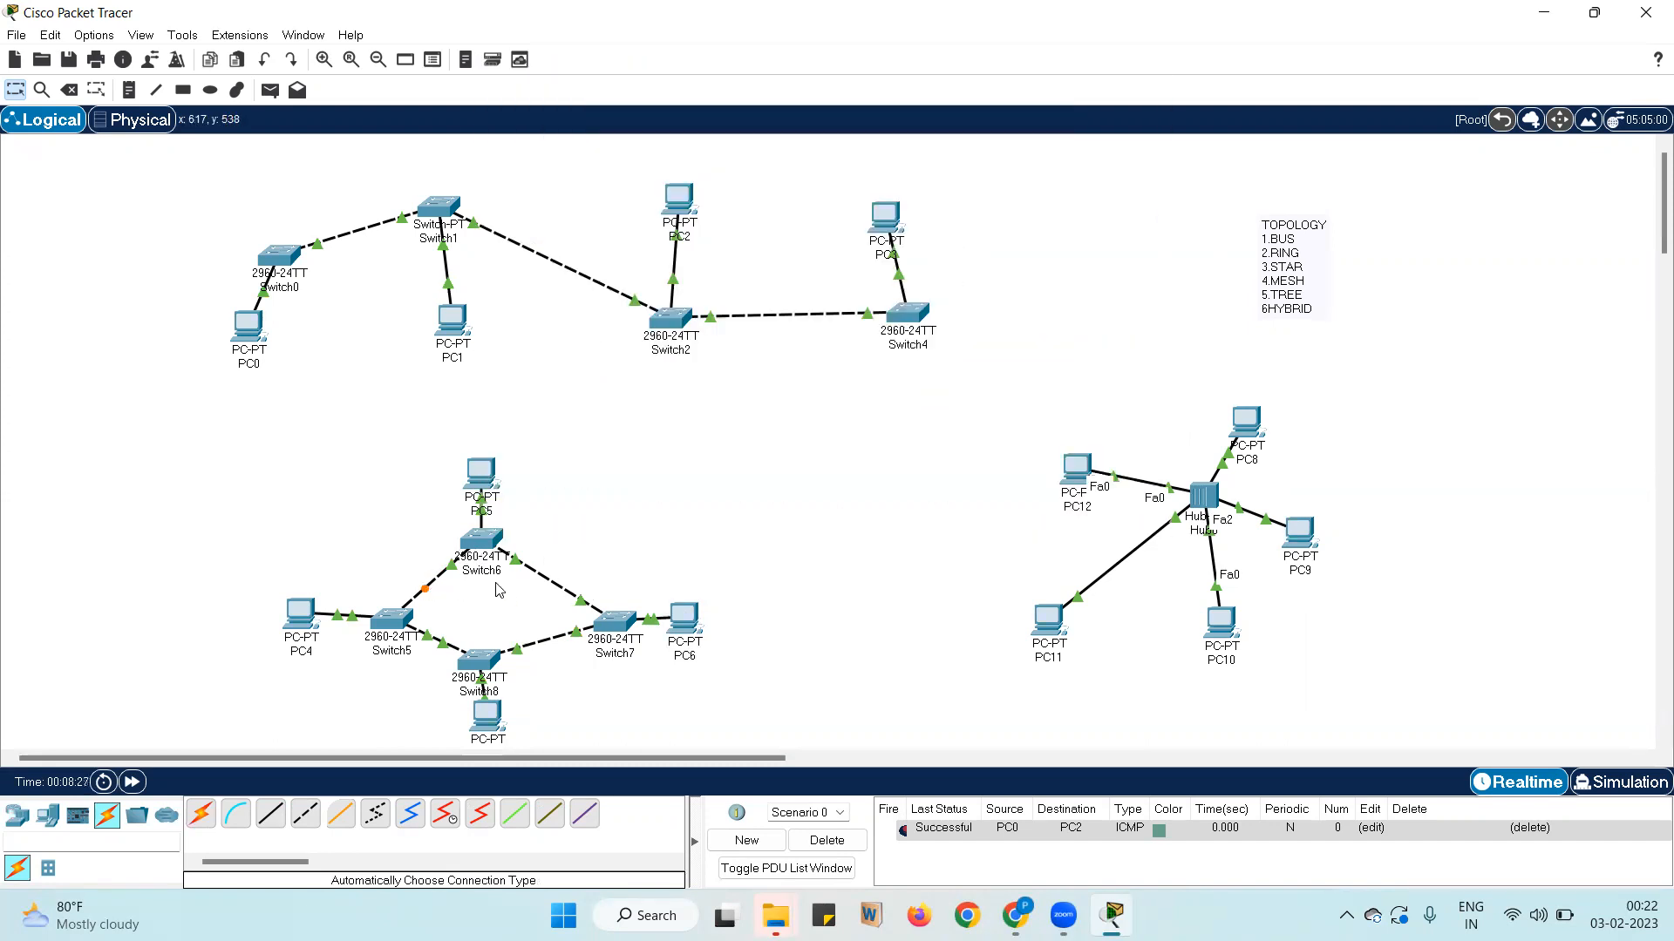
# Turn the ring into a mesh by cross-connecting Switch6 to Switch8 and Switch5 to Switch7
pyautogui.click(201, 815)
pyautogui.click(487, 540)
pyautogui.click(479, 660)
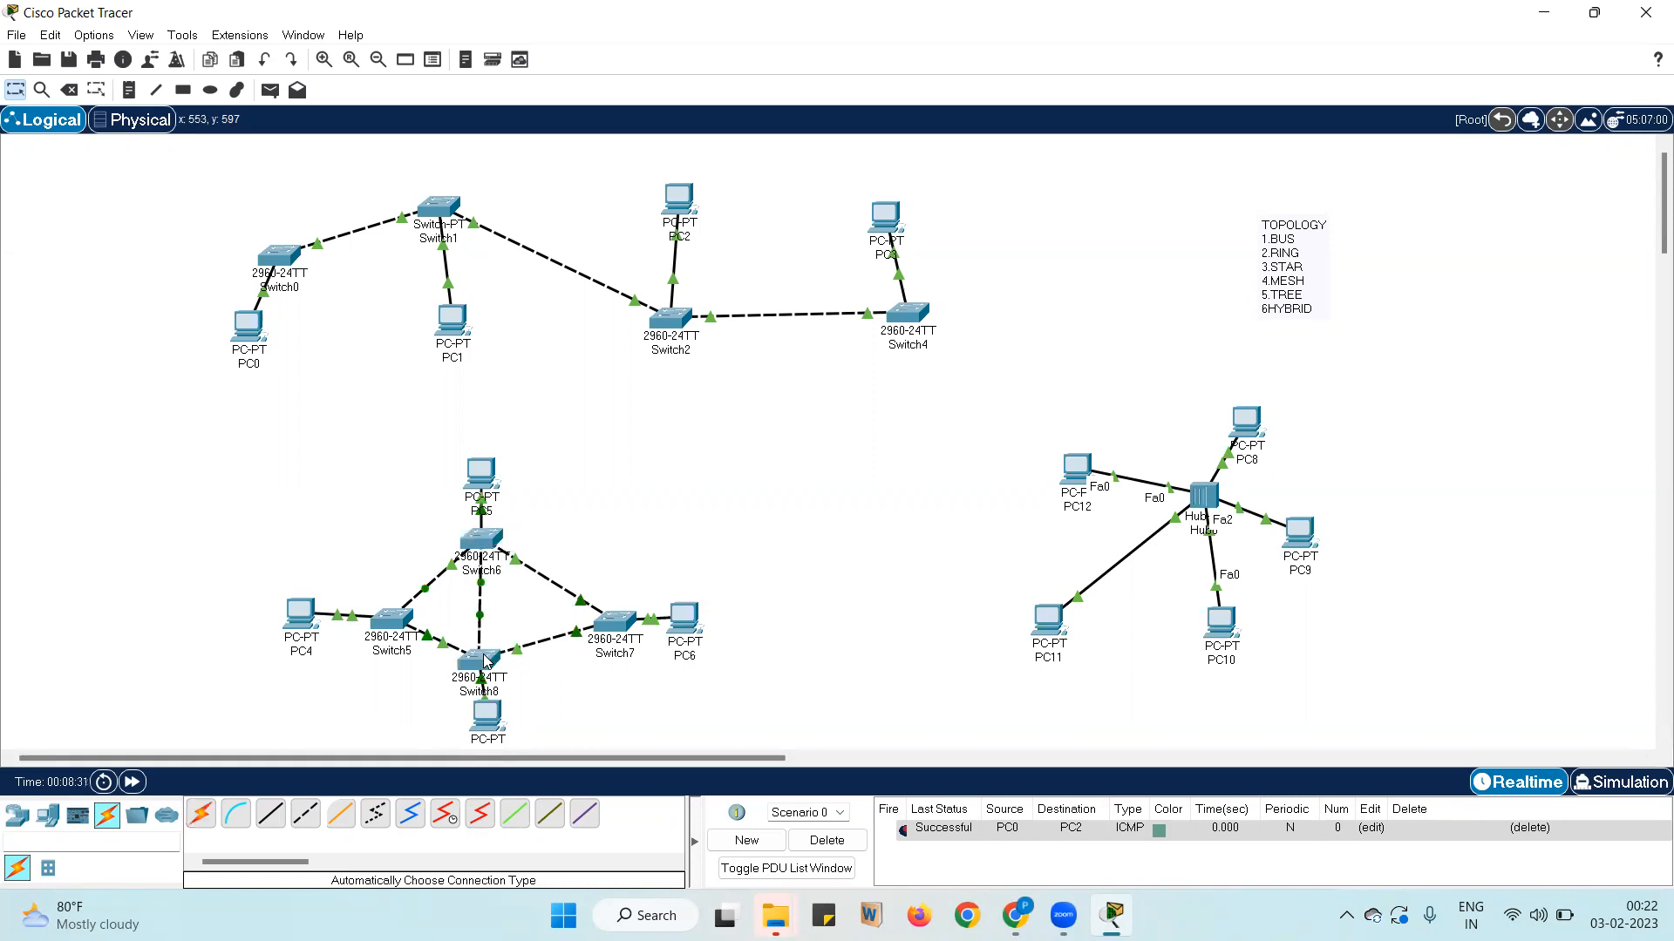
pyautogui.click(199, 812)
pyautogui.click(391, 619)
pyautogui.click(611, 613)
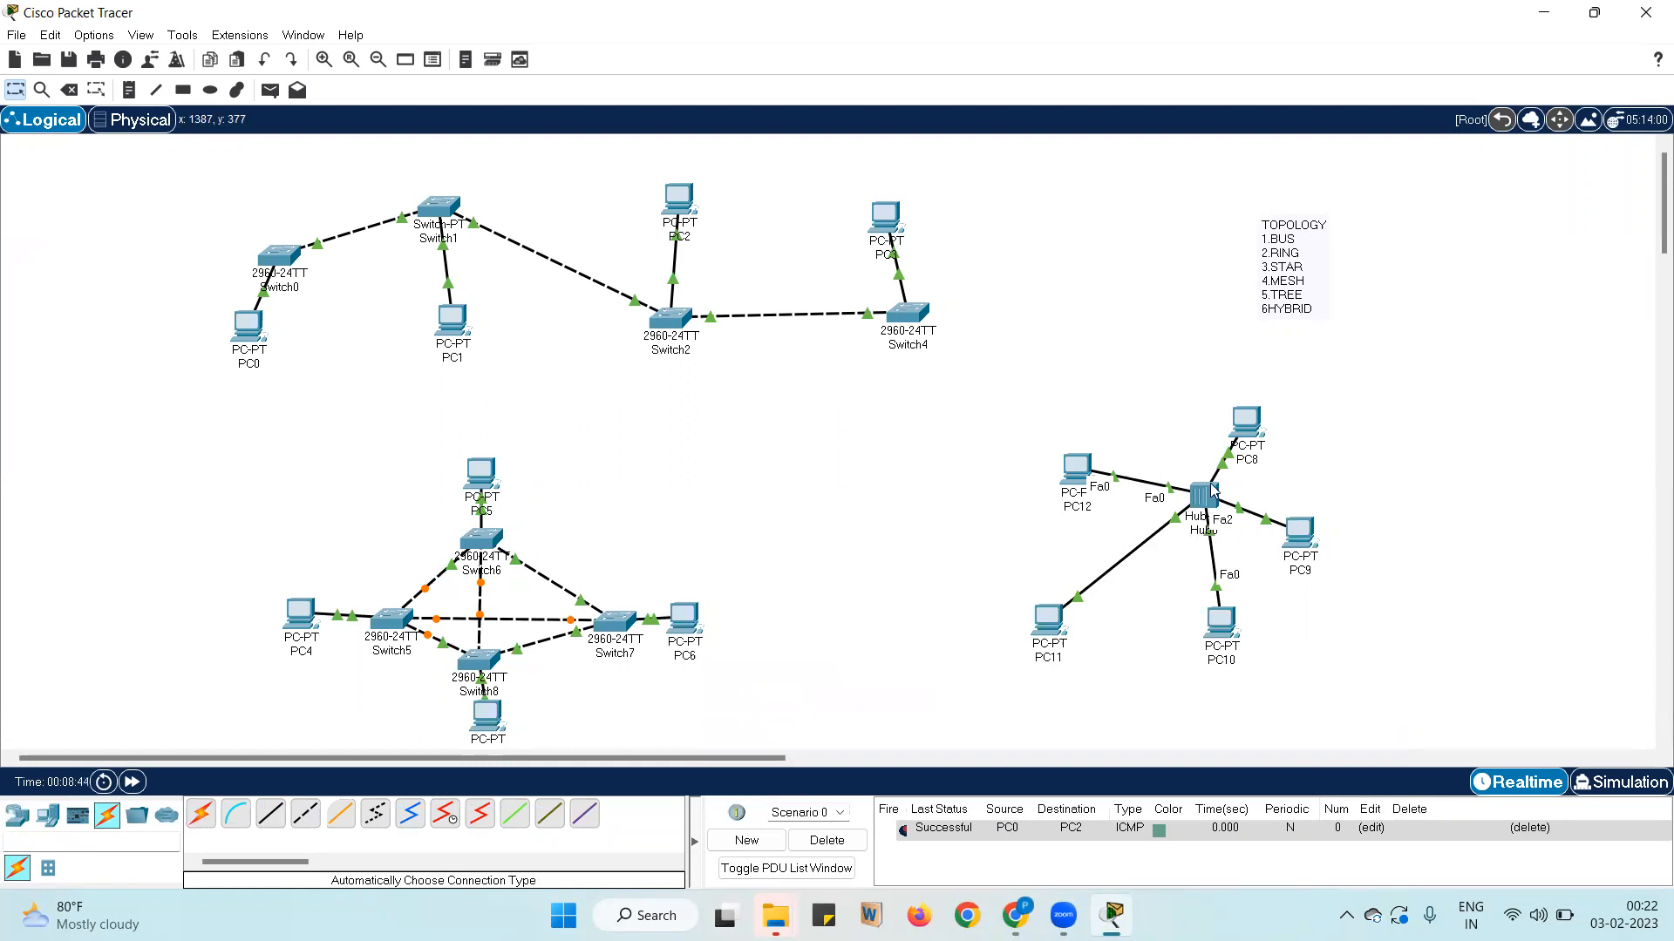
# Rearrange the star by moving Hub0 above its PCs, PC11 closer to PC12, and Hub0 back down between PC12 and PC8
pyautogui.moveTo(1210, 499); pyautogui.dragTo(1181, 331)
pyautogui.moveTo(1045, 634); pyautogui.dragTo(1126, 547)
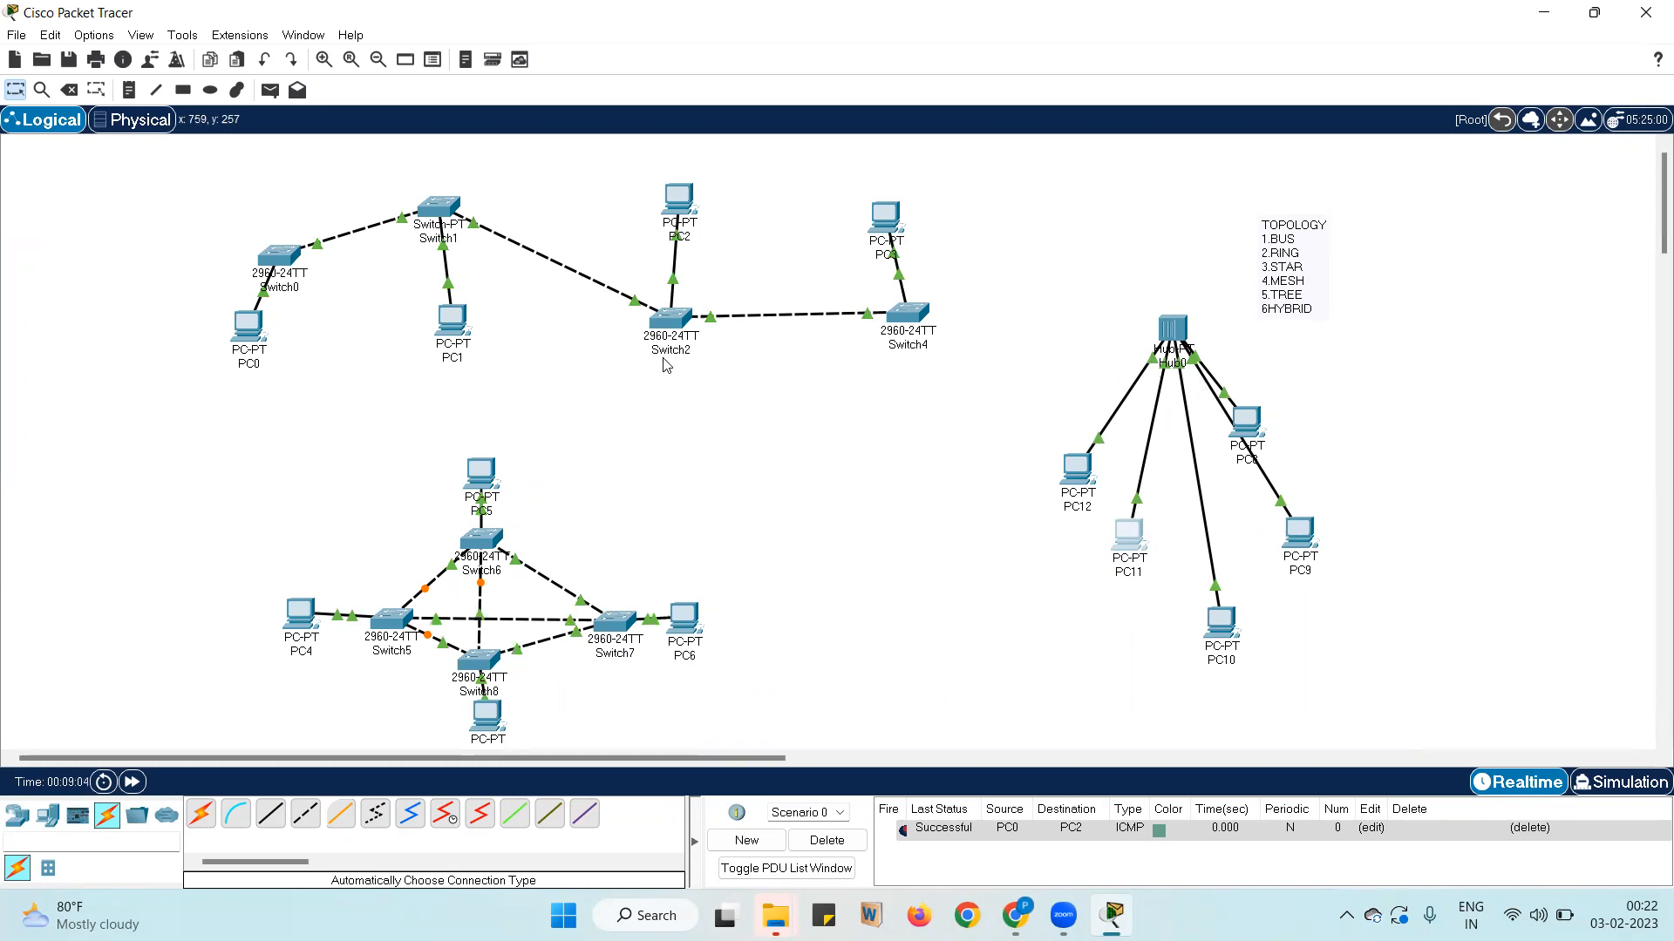
pyautogui.moveTo(1165, 336); pyautogui.dragTo(1175, 443)
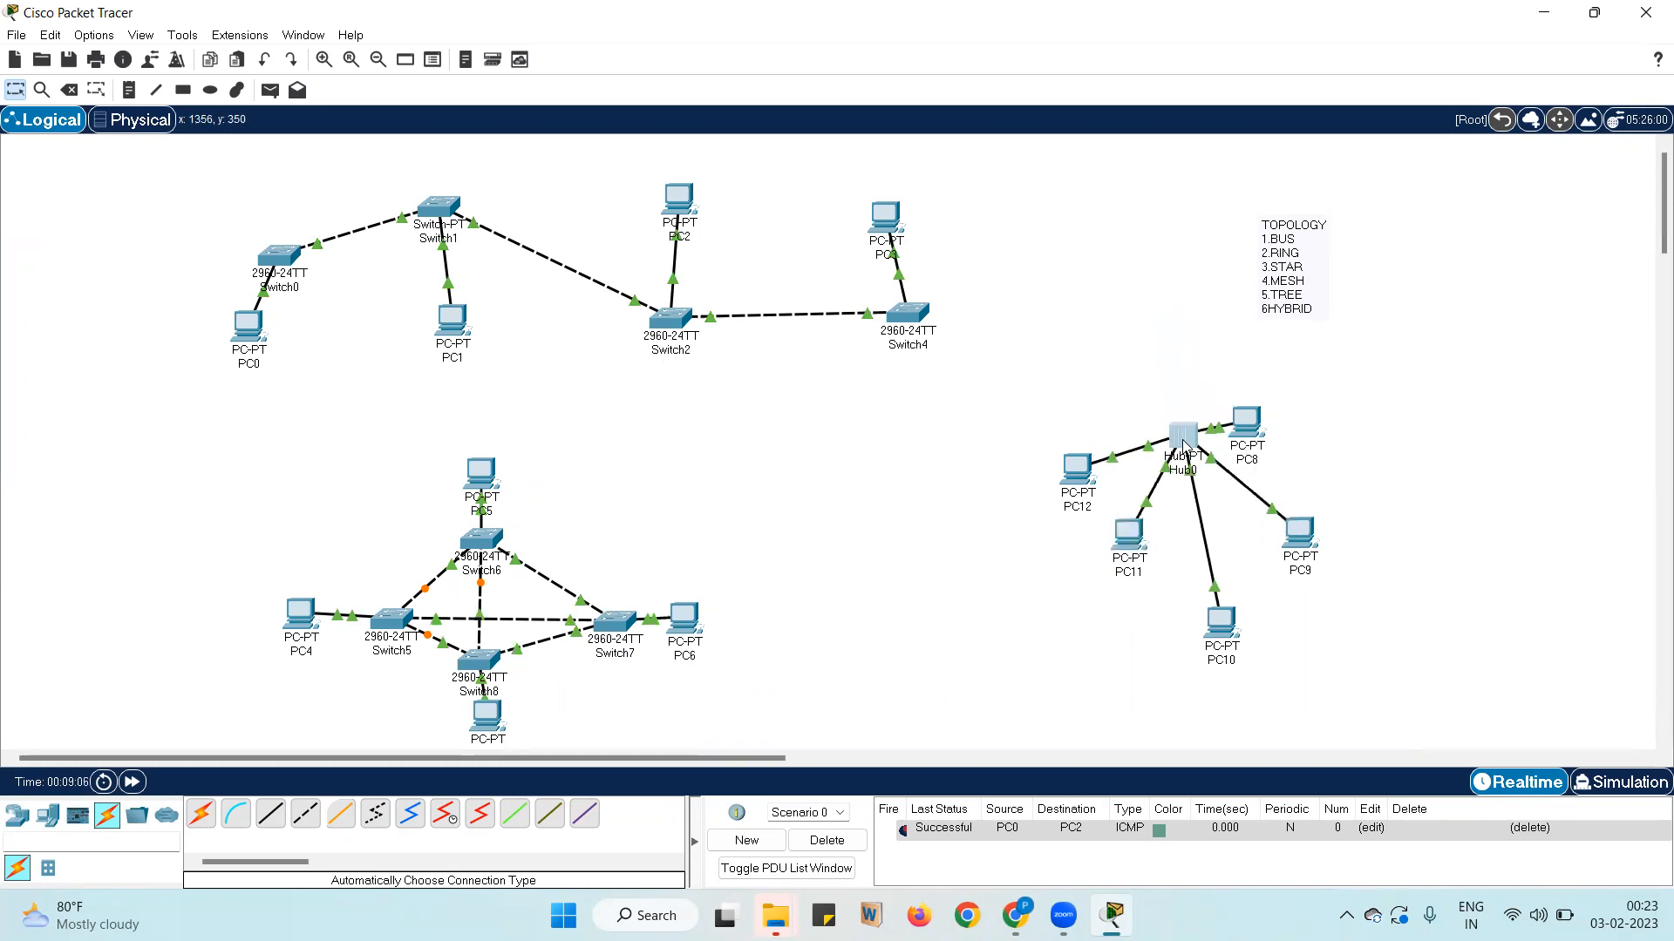